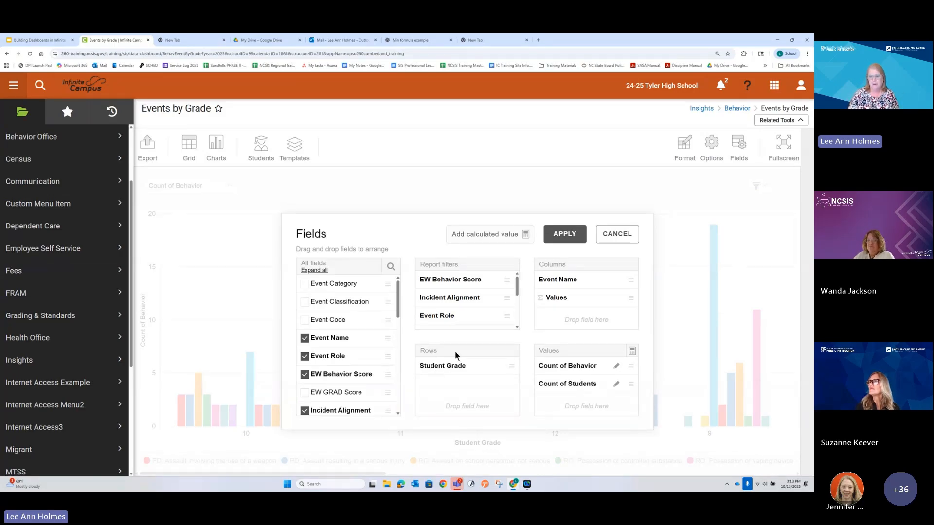
Step: Move Student Grade out of the rows and Event Name out of the columns into the report filters
{"action": "left_click_drag", "start_coordinate": [447, 366], "coordinate": [462, 304]}
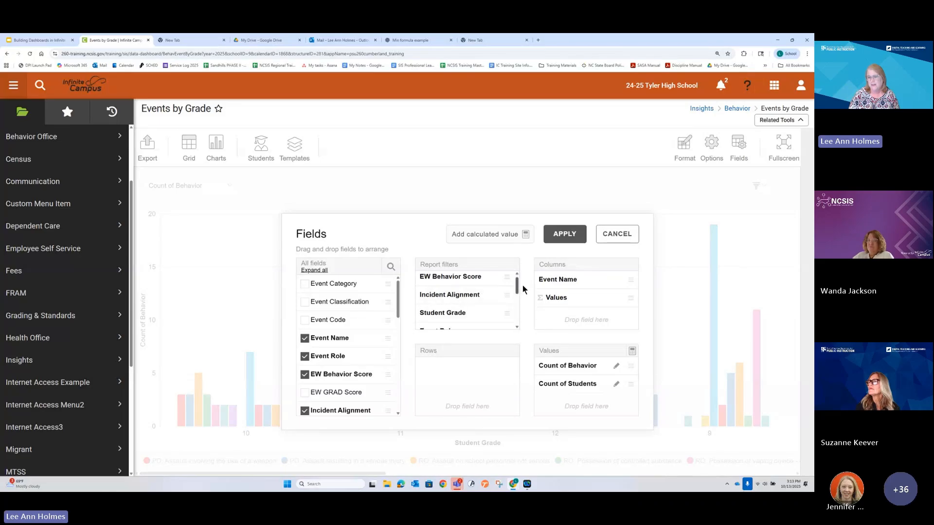
{"action": "left_click_drag", "start_coordinate": [558, 279], "coordinate": [460, 301]}
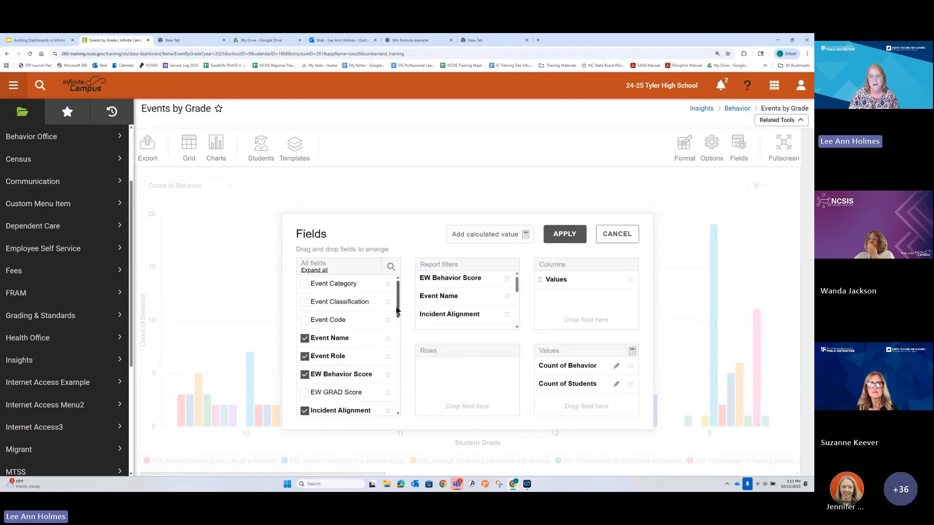
{"action": "left_click_drag", "start_coordinate": [398, 309], "coordinate": [405, 346]}
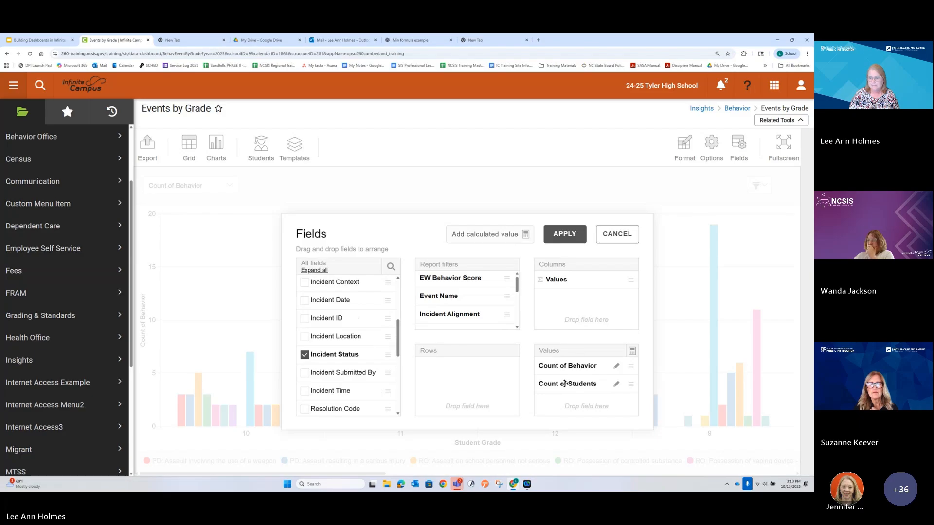
Step: Review the Count of Behavior calculation without changing it and apply the new field layout to the chart
{"action": "left_click", "coordinate": [616, 366]}
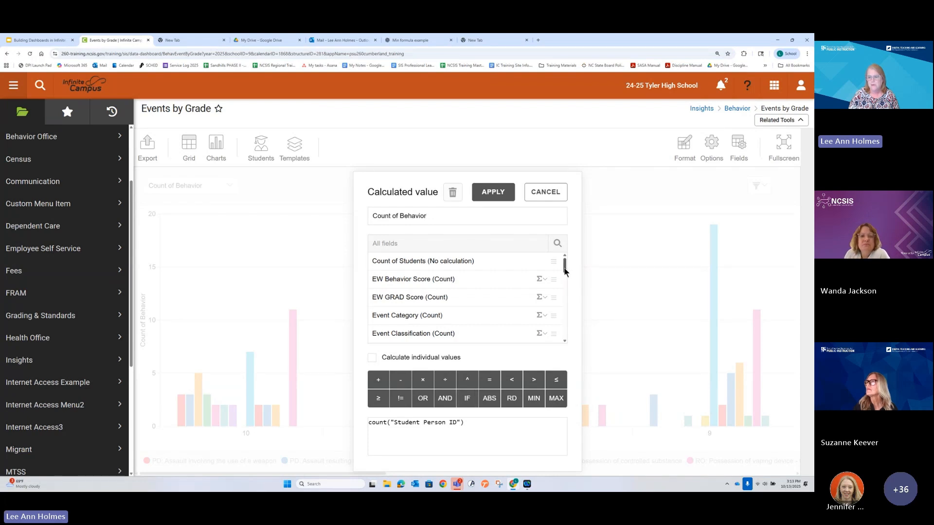
{"action": "left_click_drag", "start_coordinate": [564, 268], "coordinate": [566, 264]}
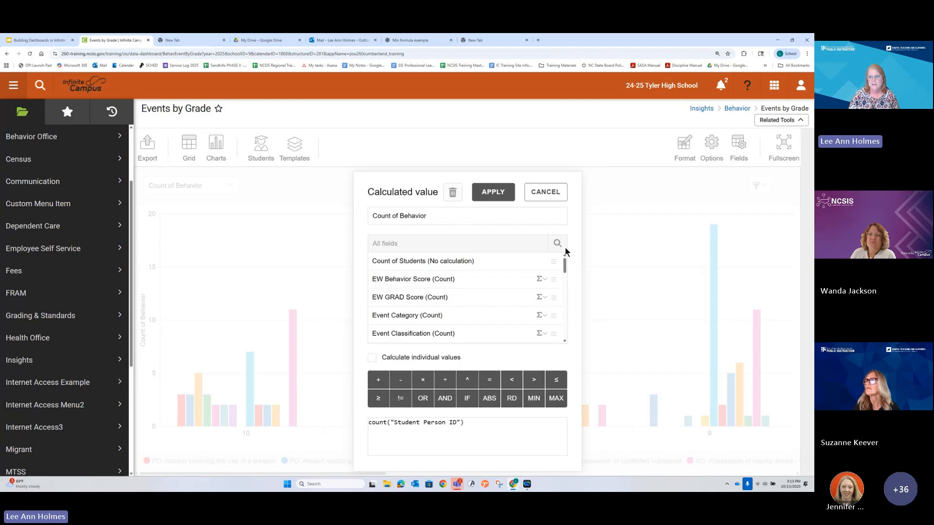
{"action": "left_click", "coordinate": [556, 200]}
{"action": "left_click", "coordinate": [565, 234]}
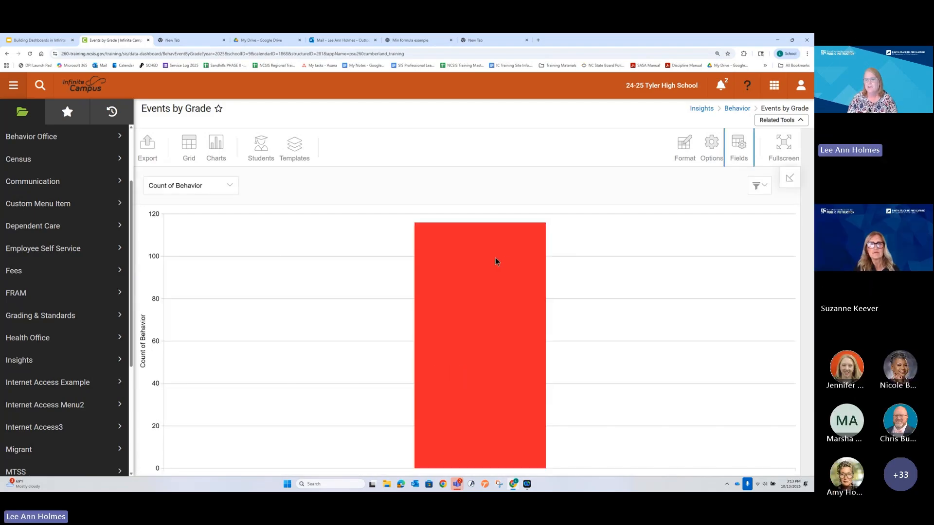
{"action": "mouse_move", "coordinate": [494, 260]}
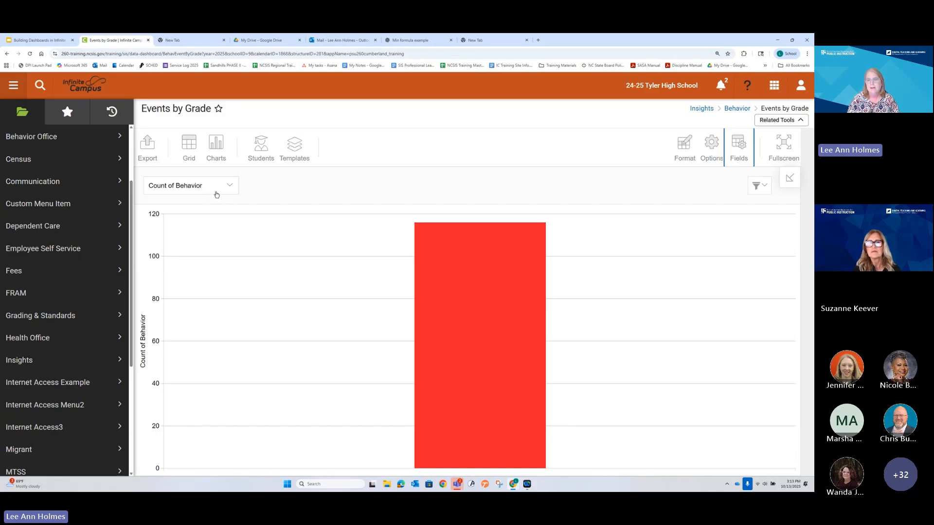
Step: Compare the formulas behind the Count of Behavior and Count of Students values, leaving the field setup as it is
{"action": "left_click", "coordinate": [728, 152]}
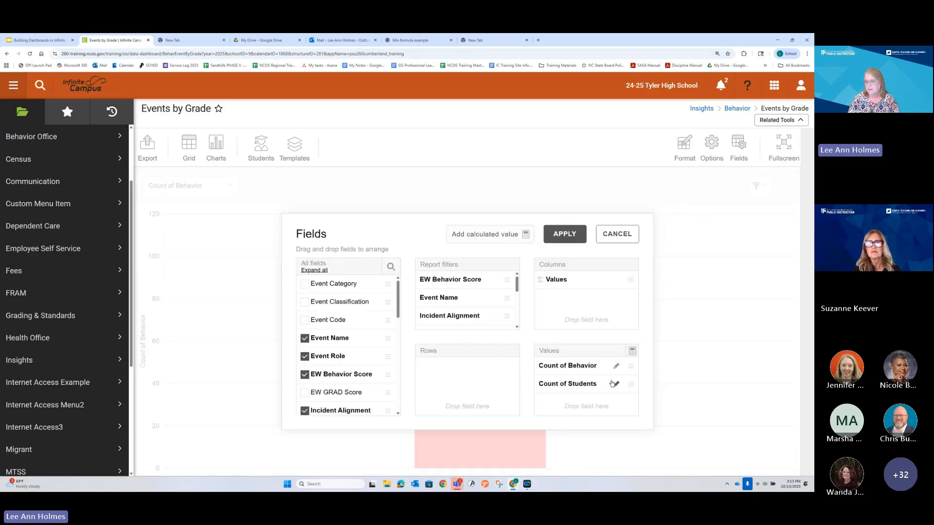
{"action": "left_click", "coordinate": [616, 366]}
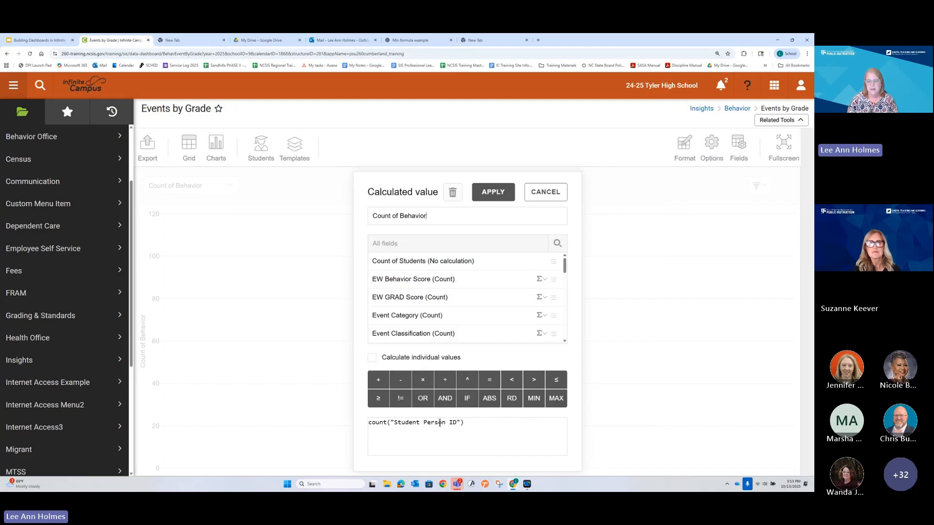
{"action": "left_click", "coordinate": [486, 192]}
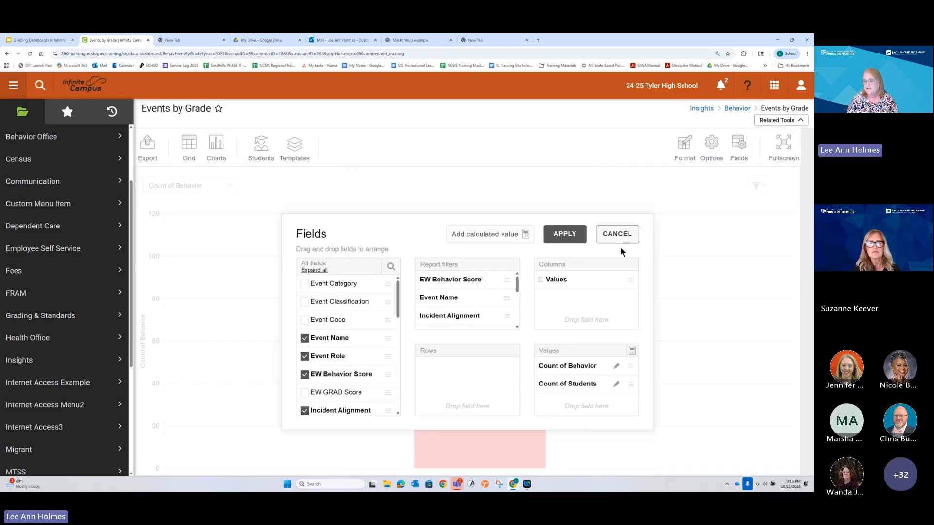
{"action": "left_click", "coordinate": [616, 384]}
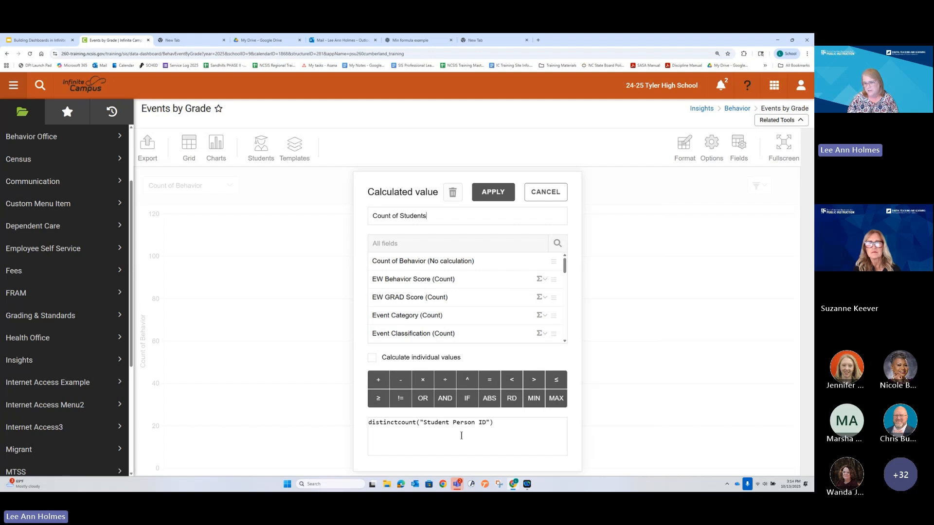
{"action": "left_click", "coordinate": [542, 192]}
{"action": "left_click", "coordinate": [626, 229]}
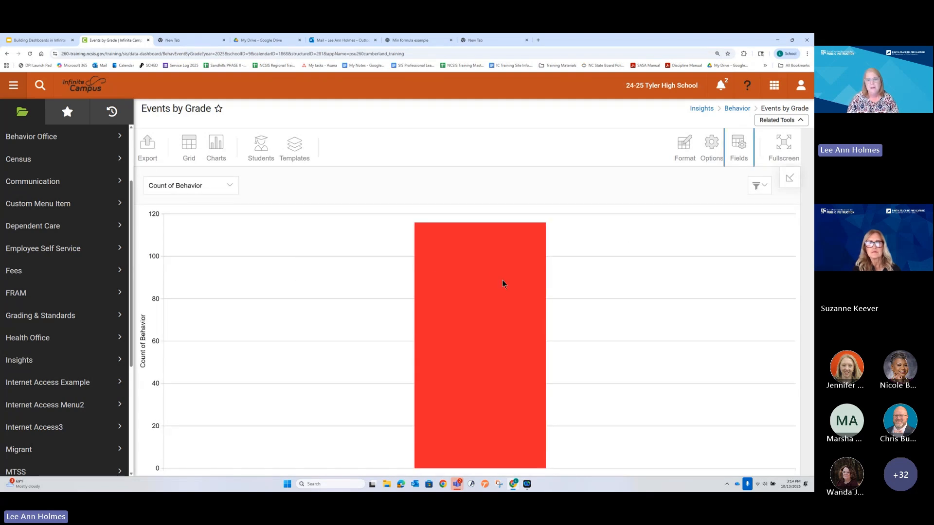
Step: Check the Count of Behavior bar's value, and switch the chart to Count of Students to check that bar
{"action": "mouse_move", "coordinate": [495, 276]}
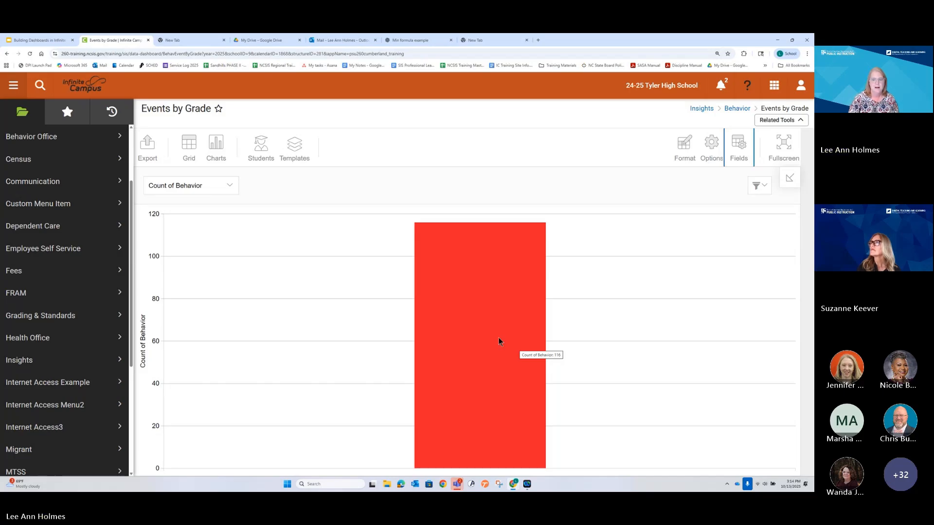
{"action": "left_click", "coordinate": [189, 193]}
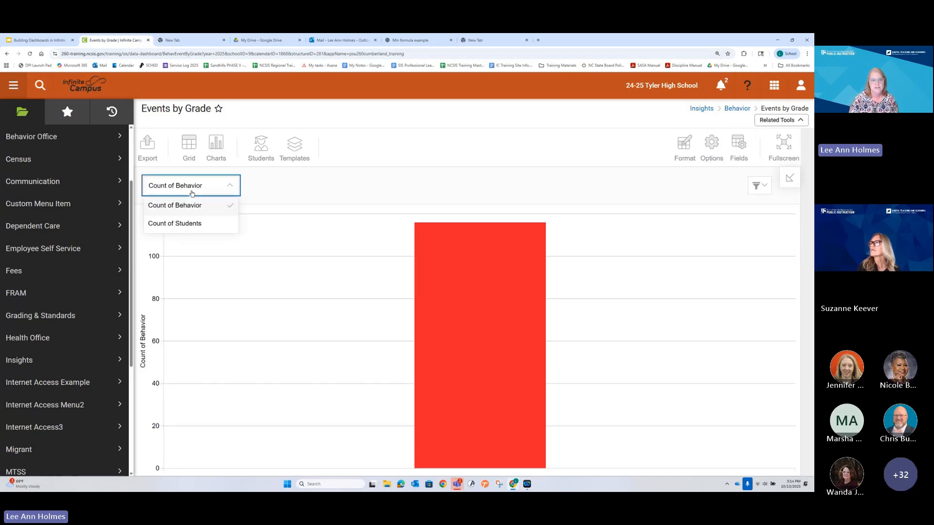
{"action": "left_click", "coordinate": [186, 225]}
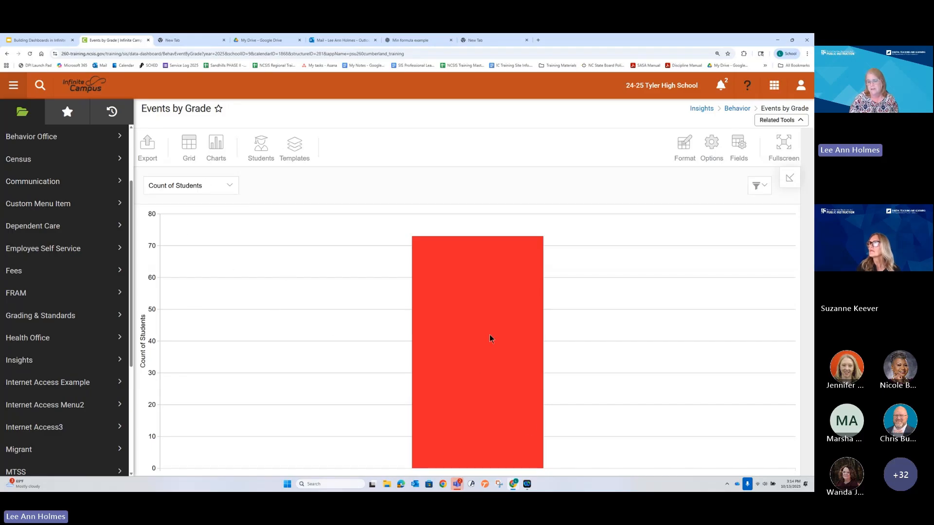
{"action": "mouse_move", "coordinate": [487, 329]}
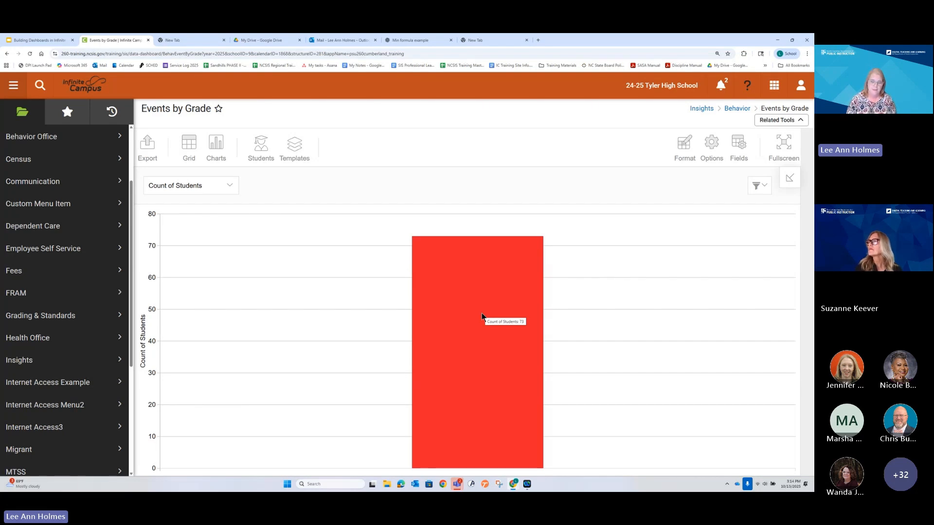
Step: Filter the chart's Event Role to Offender only by excluding Victim
{"action": "left_click", "coordinate": [758, 185]}
{"action": "scroll", "coordinate": [733, 297], "scroll_direction": "down", "scroll_amount": 1}
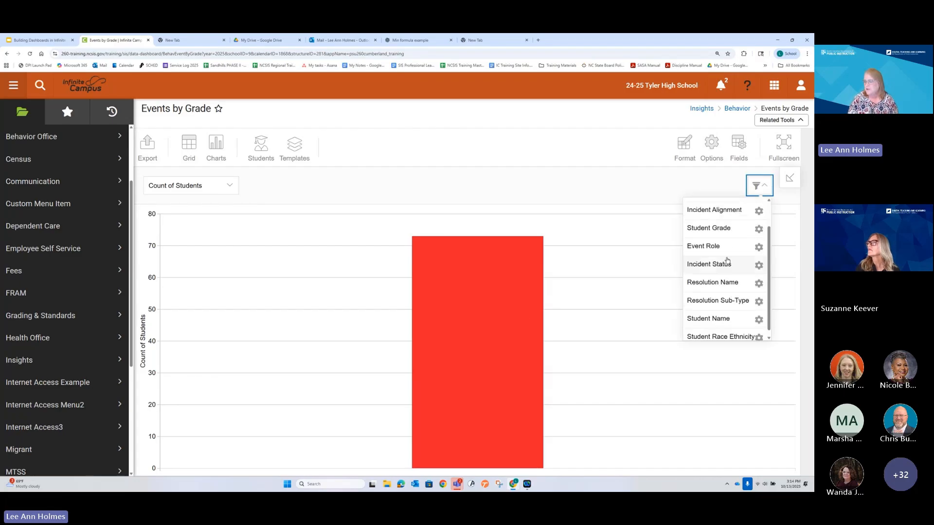
{"action": "left_click", "coordinate": [758, 248]}
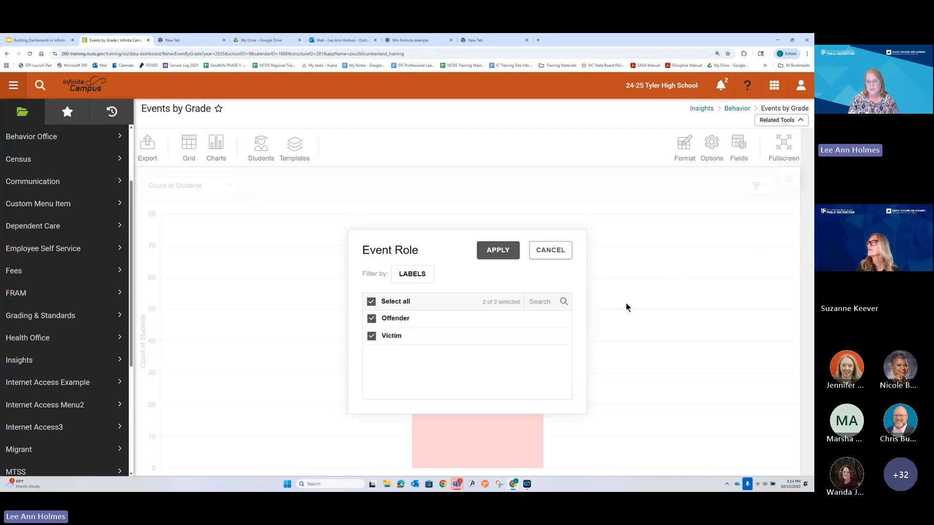
{"action": "left_click", "coordinate": [372, 336]}
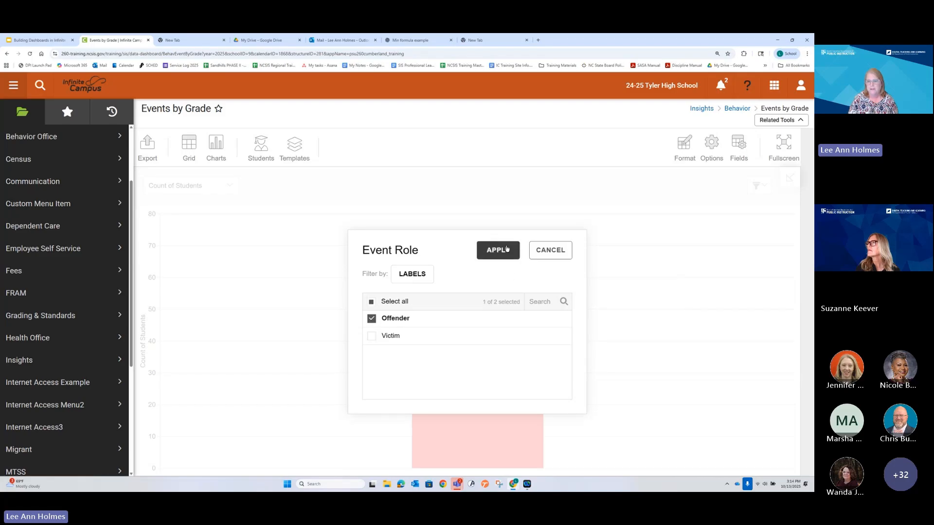
{"action": "left_click", "coordinate": [506, 249]}
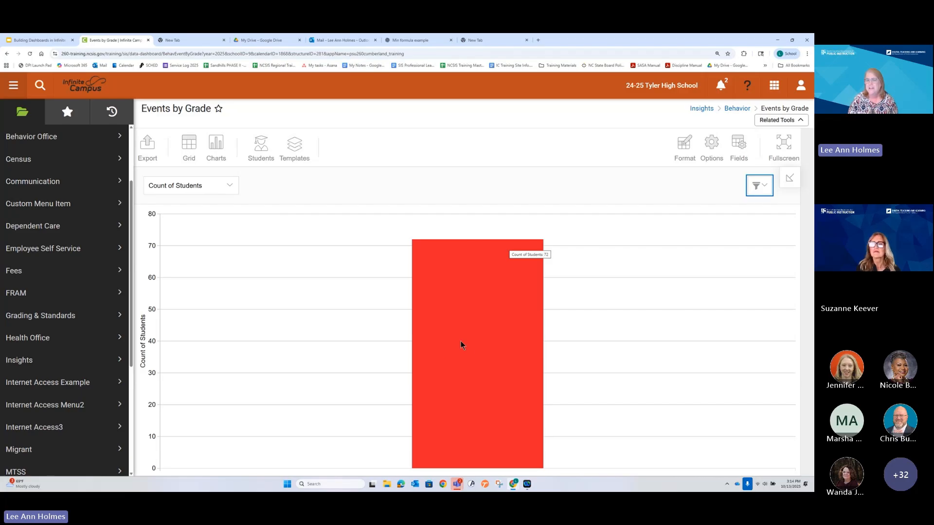
Step: Re-examine the Count of Students formula and the Count of Behavior formula, keeping both as they are
{"action": "left_click", "coordinate": [738, 144]}
{"action": "left_click", "coordinate": [616, 384]}
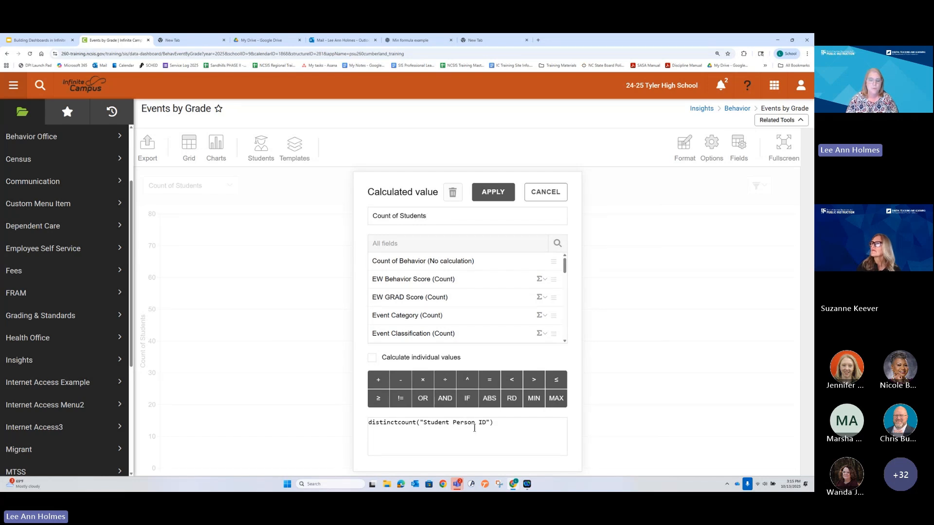
{"action": "left_click", "coordinate": [500, 199]}
{"action": "left_click", "coordinate": [616, 365]}
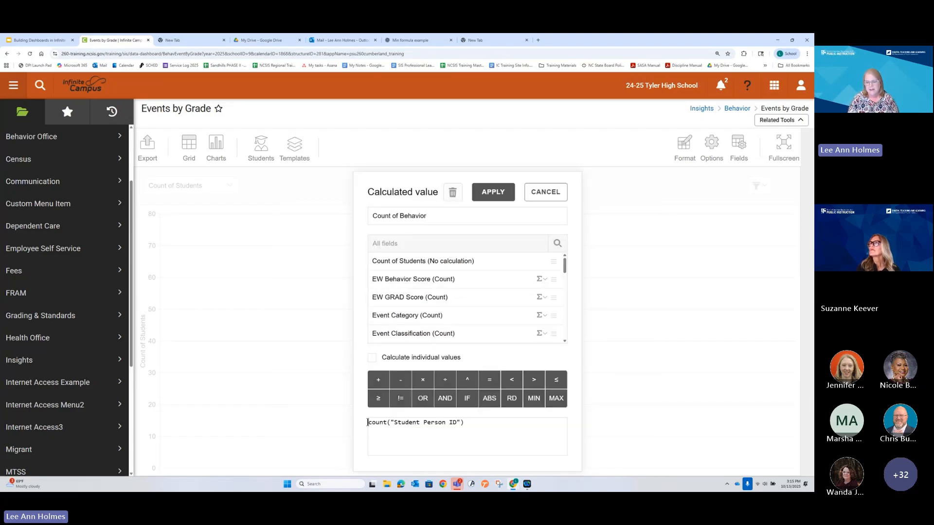
{"action": "left_click_drag", "start_coordinate": [367, 422], "coordinate": [478, 429]}
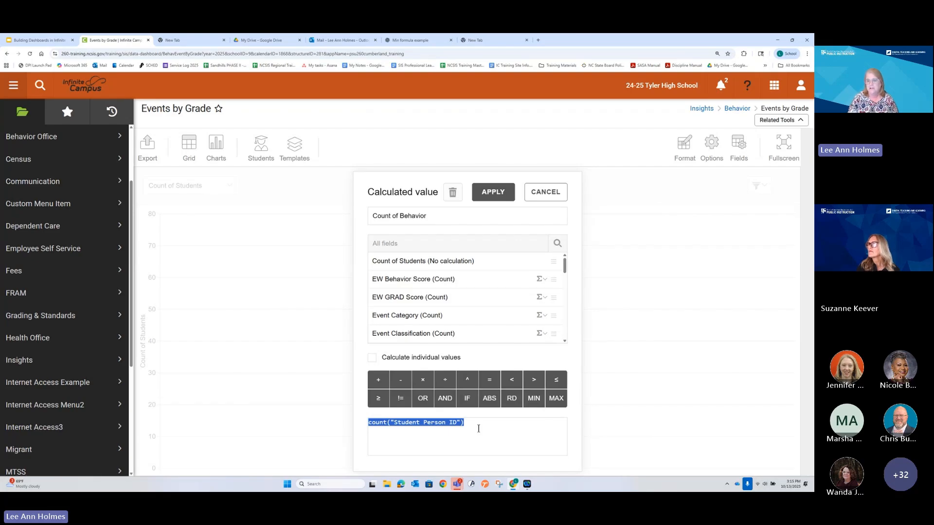
{"action": "left_click", "coordinate": [492, 192]}
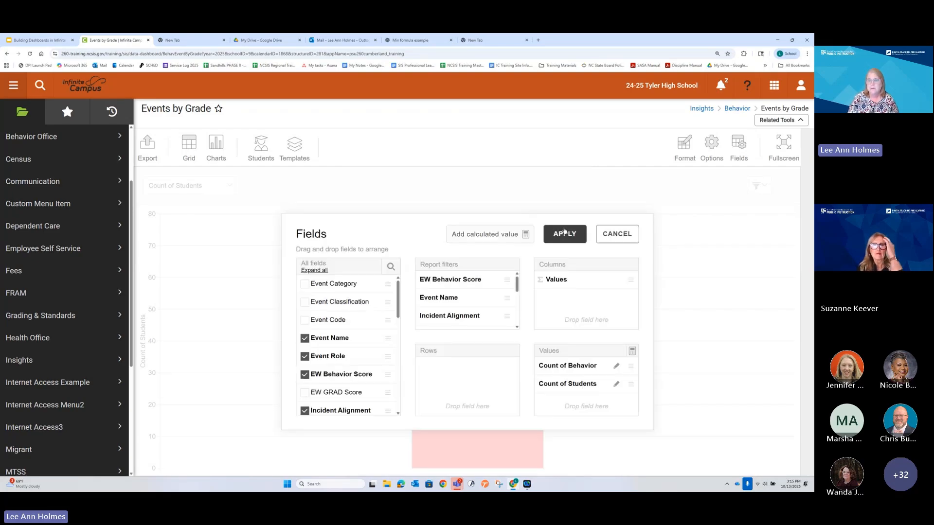
{"action": "left_click", "coordinate": [564, 233]}
Step: Check the Count of Students bar's value and switch the chart back to Count of Behavior
{"action": "mouse_move", "coordinate": [461, 267]}
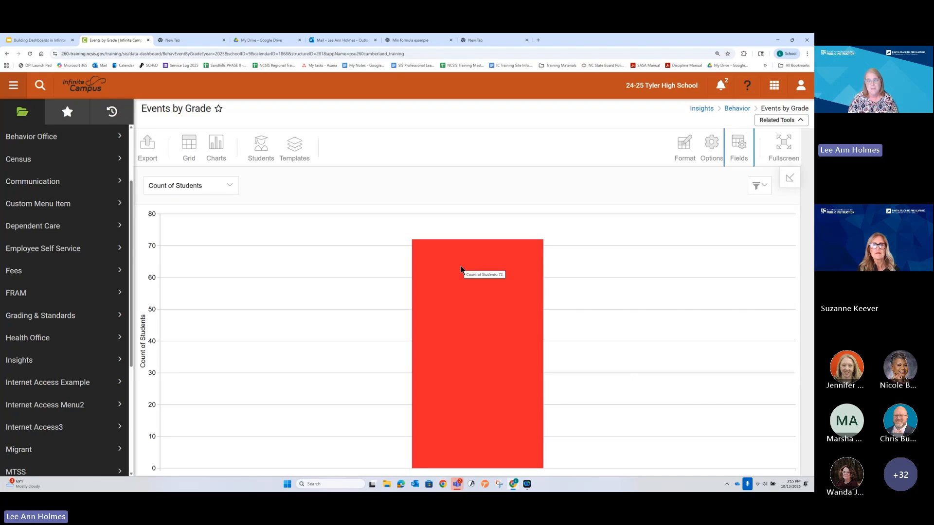
{"action": "left_click", "coordinate": [234, 187]}
{"action": "left_click", "coordinate": [211, 208]}
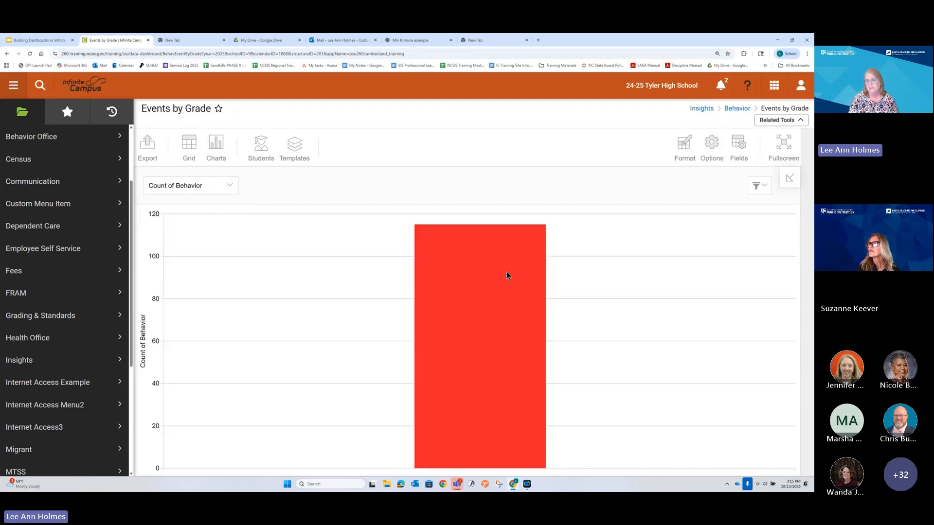
{"action": "mouse_move", "coordinate": [503, 409]}
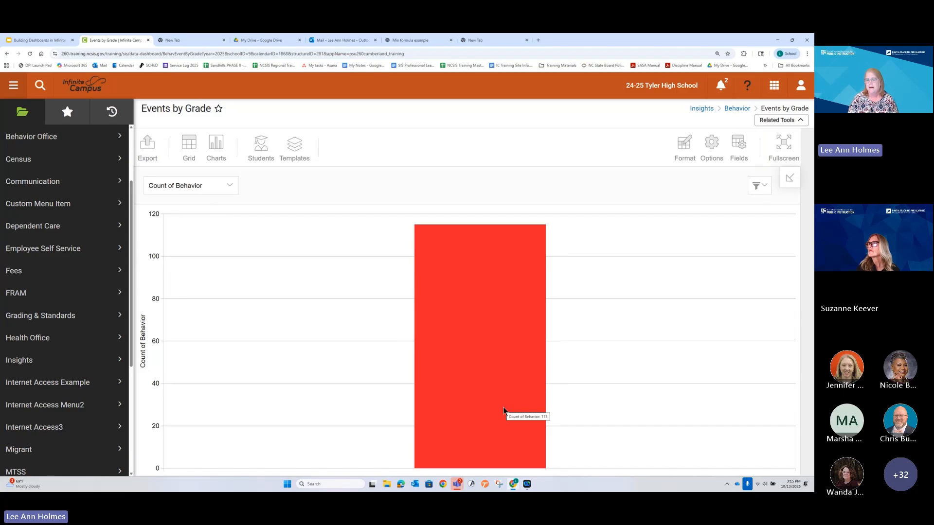
Step: Open the detail records behind the Count of Behavior bar and sort them by student person ID
{"action": "left_click", "coordinate": [473, 319]}
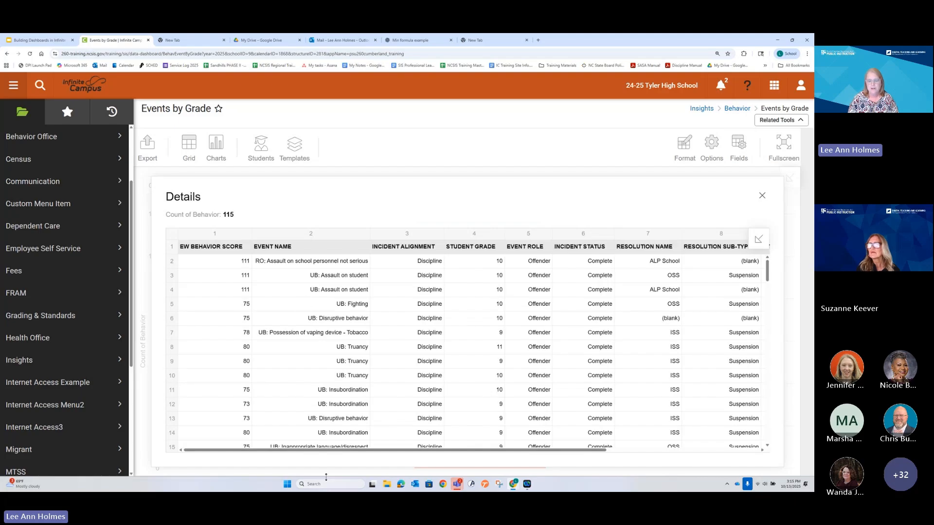
{"action": "left_click_drag", "start_coordinate": [334, 450], "coordinate": [562, 472]}
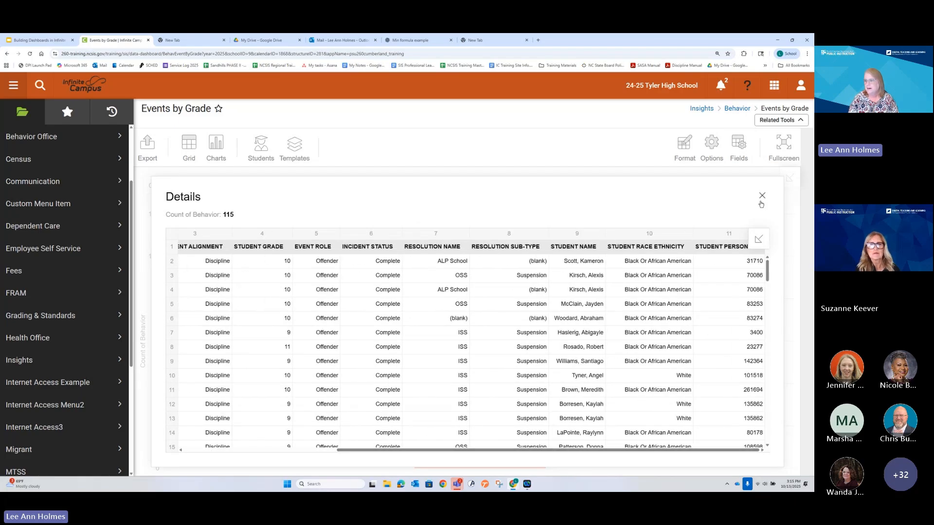
{"action": "left_click", "coordinate": [754, 250]}
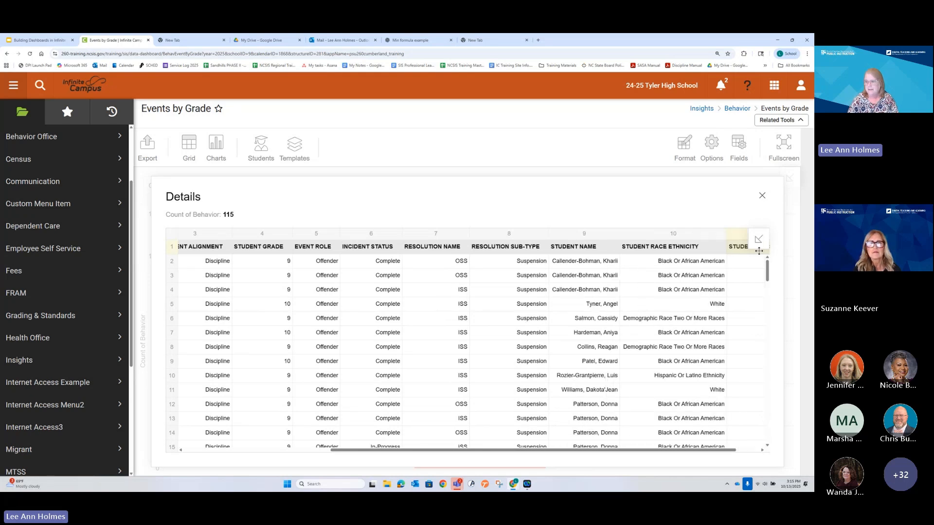
Step: Reduce the page zoom by one level to fit more detail columns and sort the records by student person ID again
{"action": "key", "text": "ctrl+minus"}
{"action": "key", "text": "ctrl+plus"}
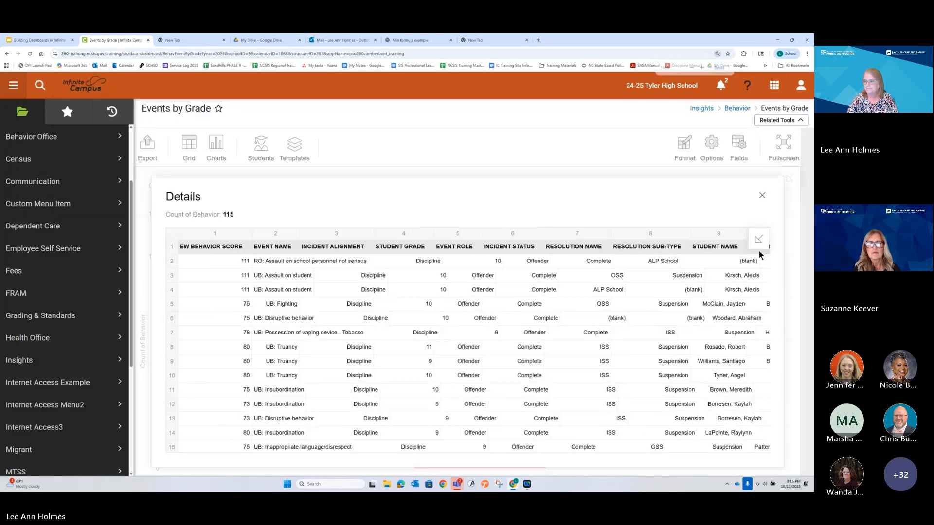
{"action": "key", "text": "ctrl+minus"}
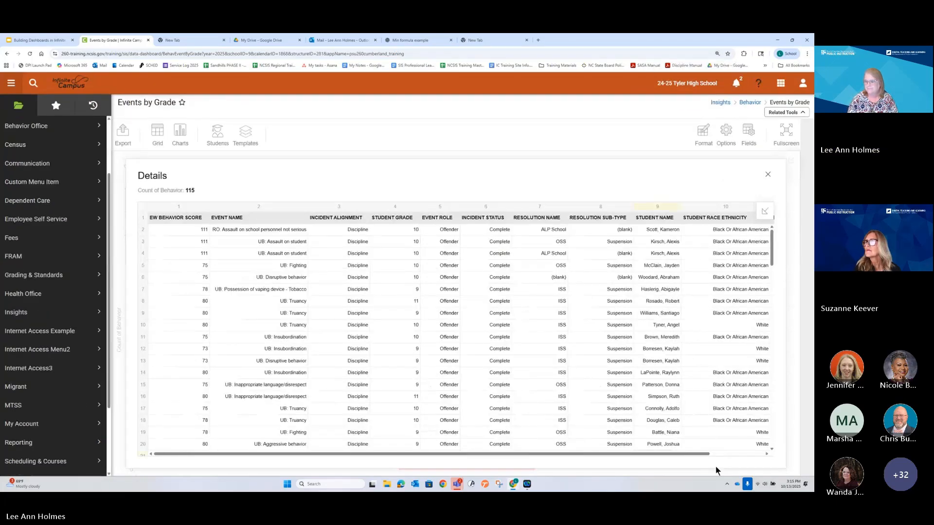
{"action": "left_click_drag", "start_coordinate": [703, 454], "coordinate": [777, 455]}
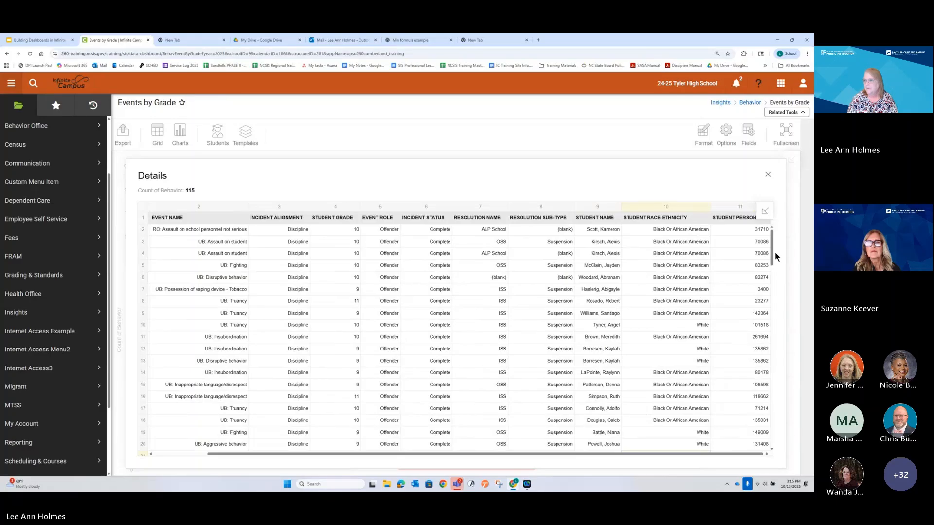
{"action": "left_click", "coordinate": [765, 220]}
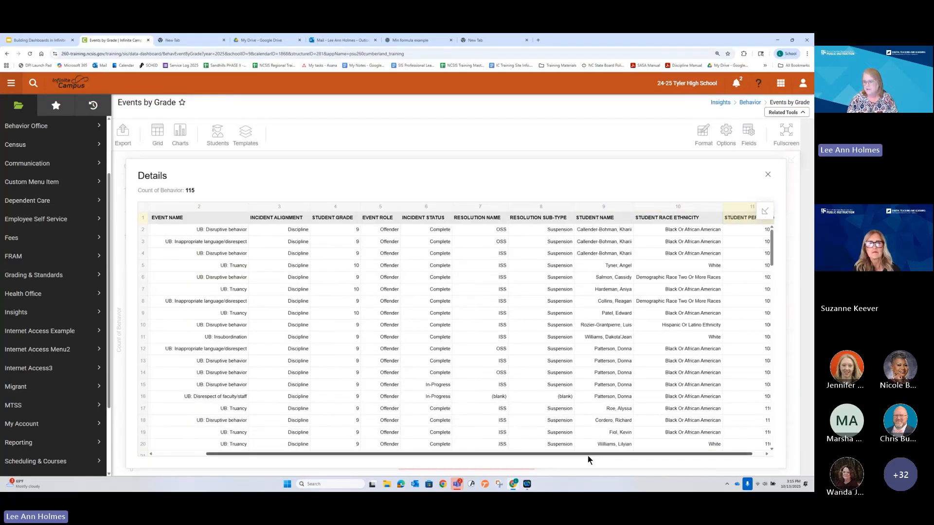
{"action": "left_click_drag", "start_coordinate": [587, 456], "coordinate": [658, 456]}
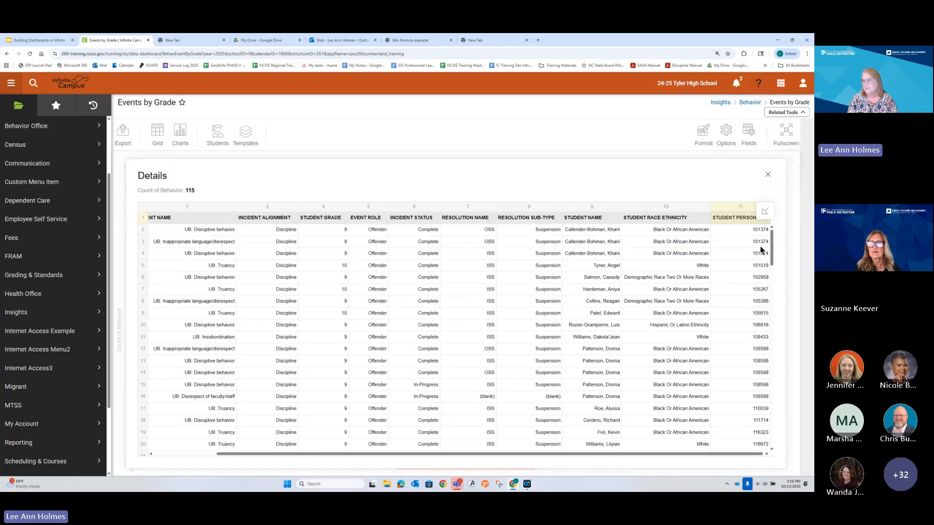
Step: Review the Count of Behavior detail records sorted by student person ID, looking for repeated students, and return to the chart
{"action": "scroll", "coordinate": [739, 244], "scroll_direction": "down", "scroll_amount": 5}
{"action": "scroll", "coordinate": [721, 285], "scroll_direction": "down", "scroll_amount": 10}
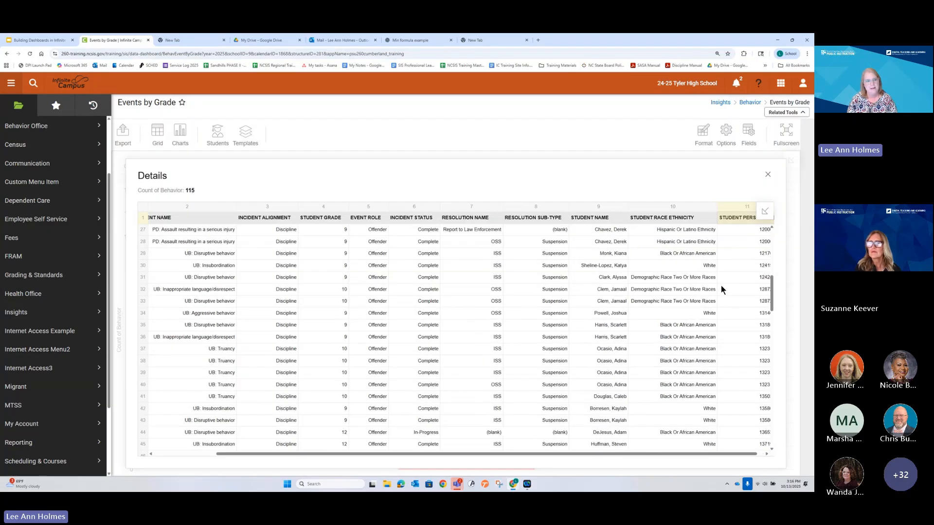
{"action": "scroll", "coordinate": [719, 284], "scroll_direction": "up", "scroll_amount": 15}
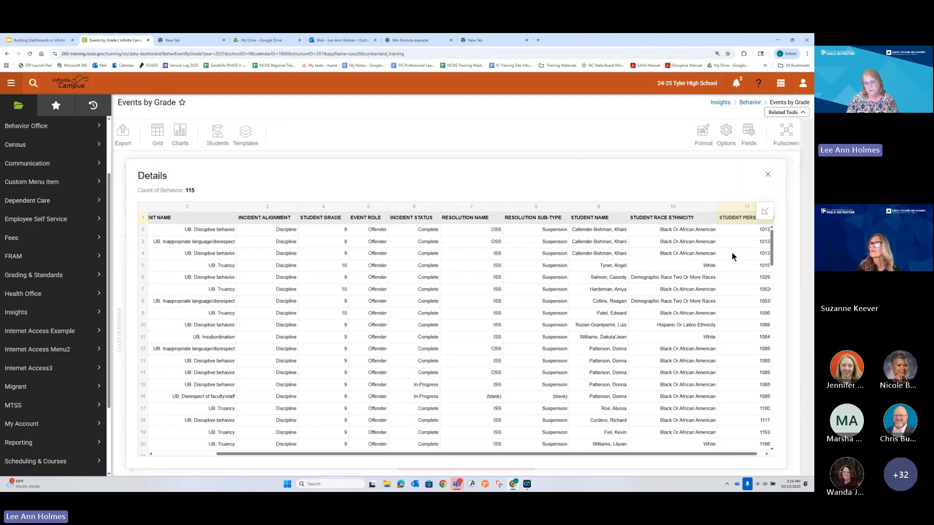
{"action": "left_click", "coordinate": [767, 176]}
{"action": "left_click", "coordinate": [448, 315]}
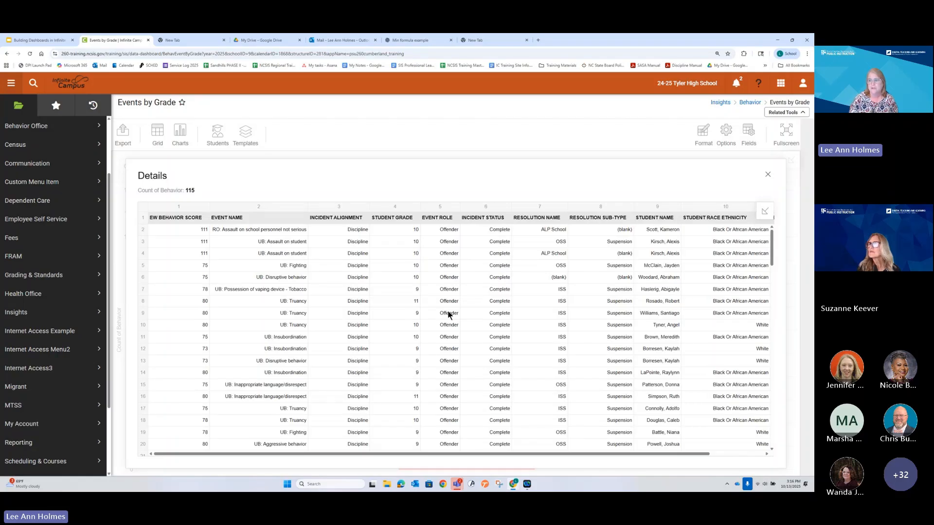
{"action": "left_click", "coordinate": [768, 174]}
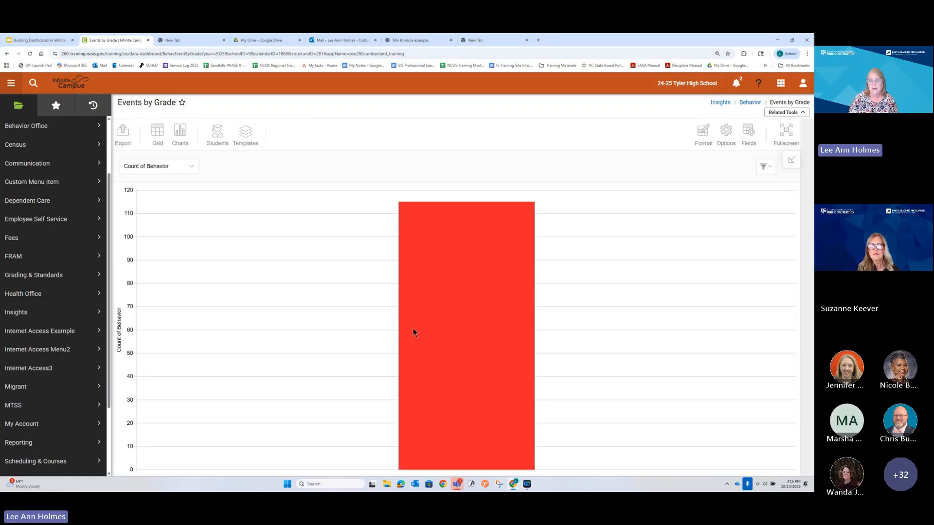
{"action": "mouse_move", "coordinate": [450, 332]}
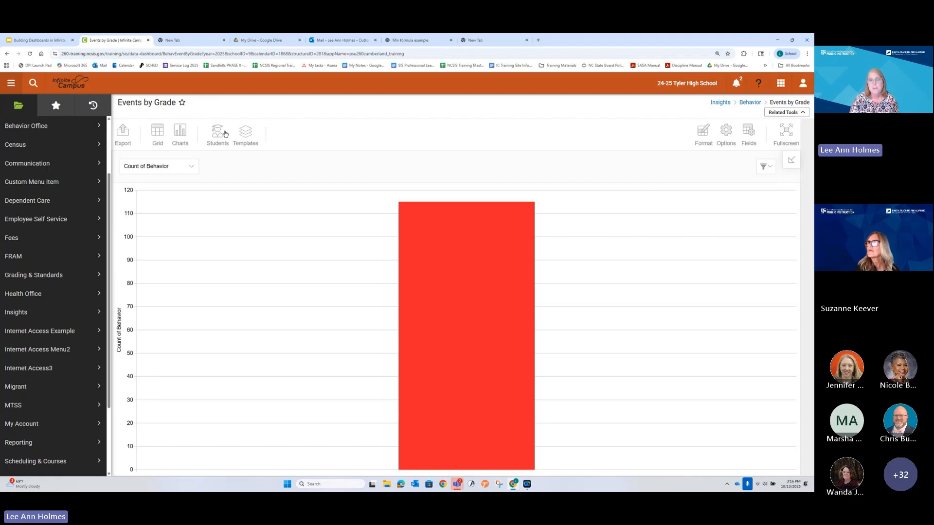
Step: Replace Count of Behavior in the report's values with Incident ID aggregated as Distinct Count, and apply the fields
{"action": "left_click", "coordinate": [745, 134]}
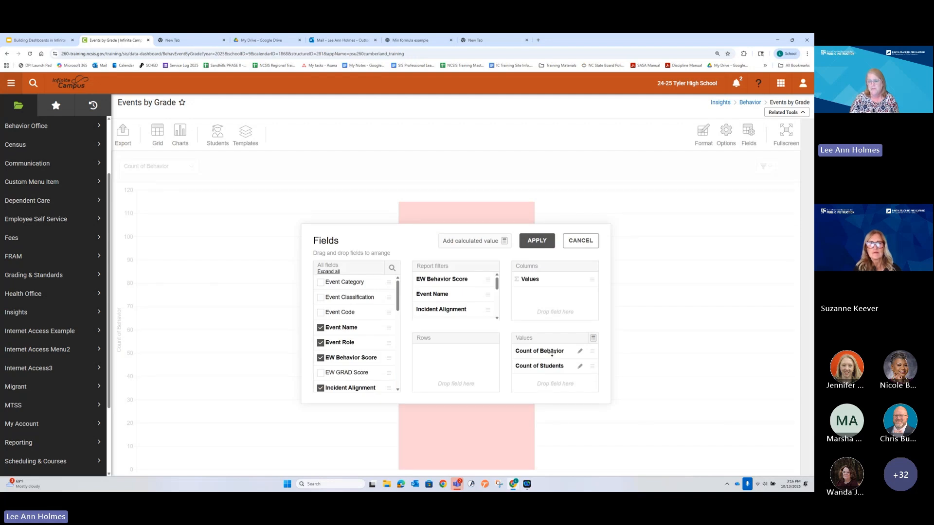
{"action": "left_click_drag", "start_coordinate": [552, 352], "coordinate": [365, 356]}
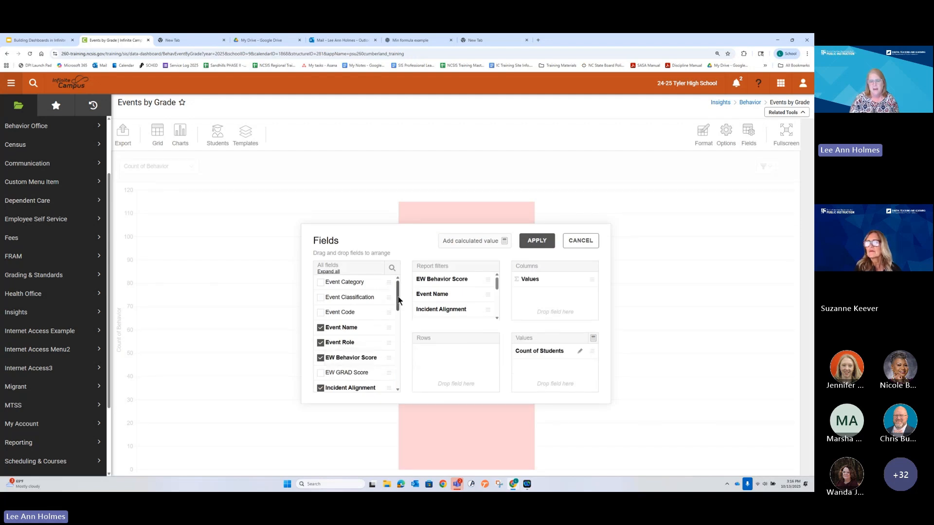
{"action": "left_click_drag", "start_coordinate": [398, 299], "coordinate": [404, 328]}
{"action": "left_click_drag", "start_coordinate": [343, 305], "coordinate": [563, 381]}
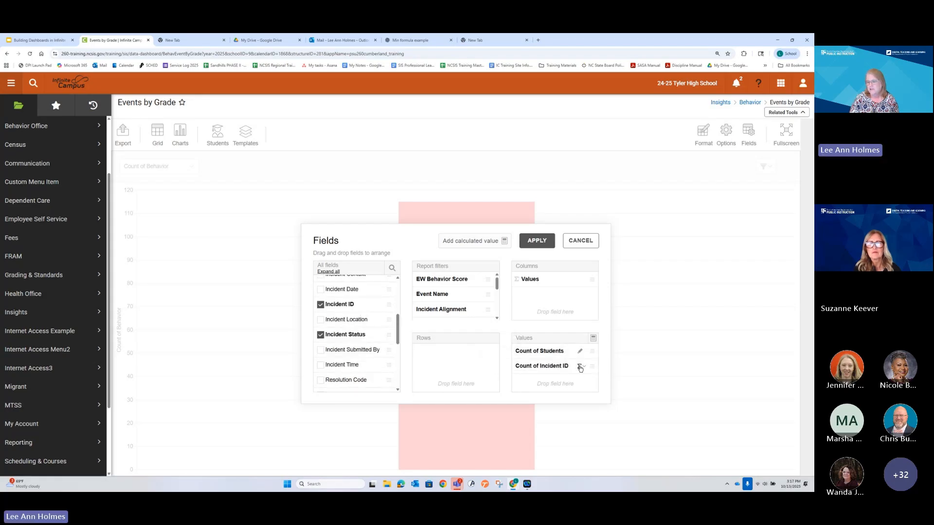
{"action": "left_click", "coordinate": [579, 367]}
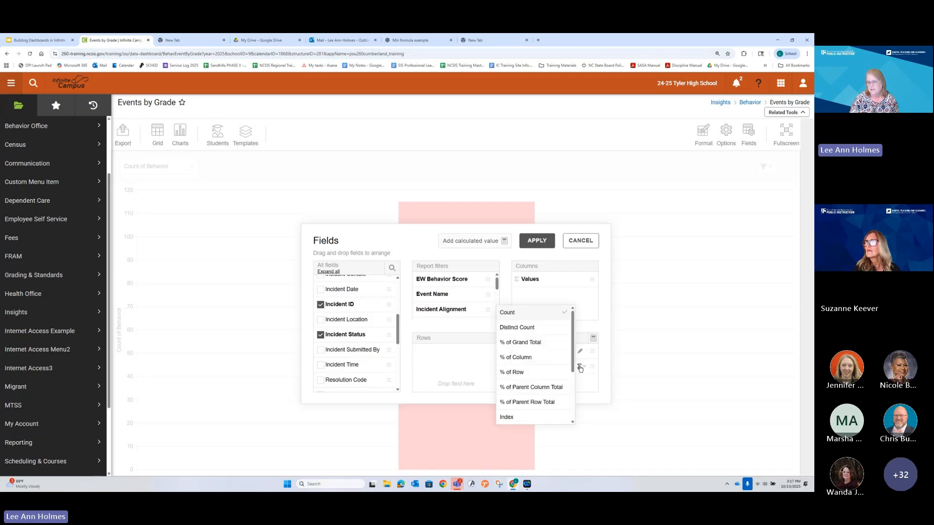
{"action": "left_click", "coordinate": [548, 327]}
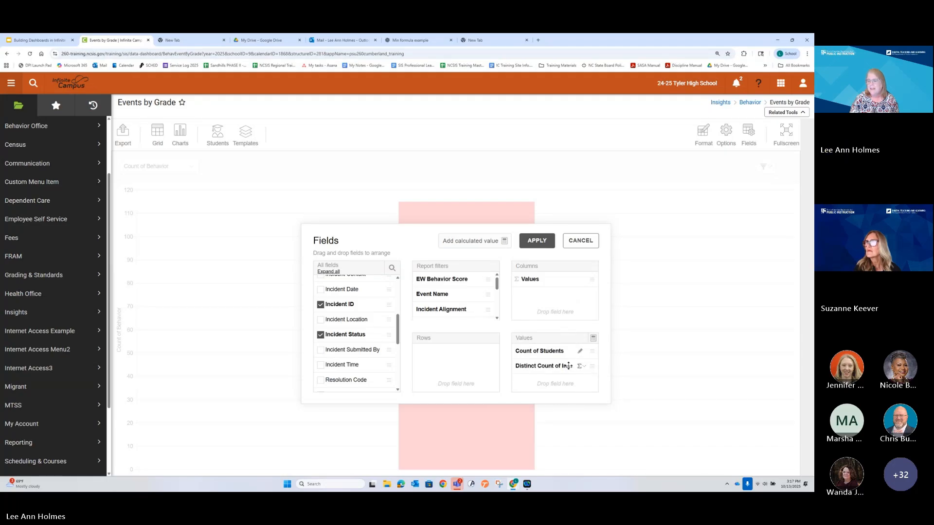
{"action": "left_click", "coordinate": [530, 243]}
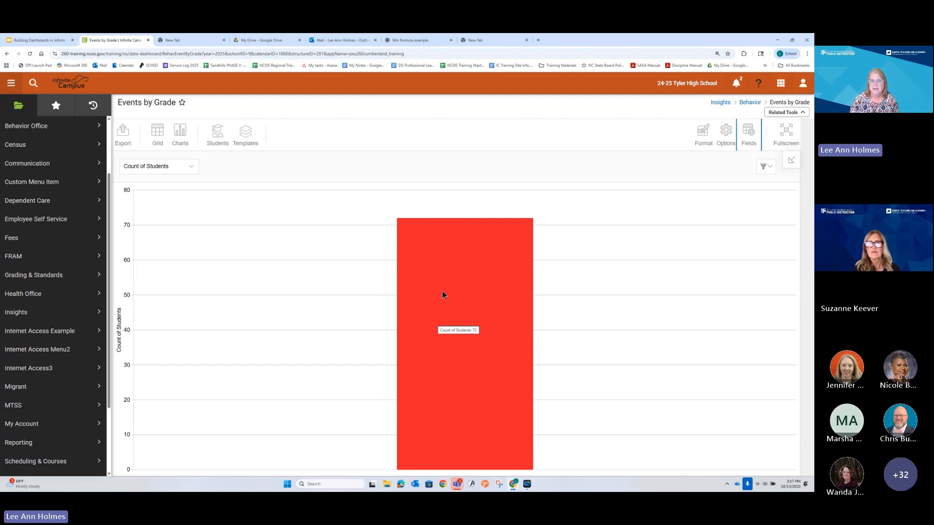
Step: Switch the chart to Distinct Count of Incident ID and check its bar's value
{"action": "left_click", "coordinate": [188, 166]}
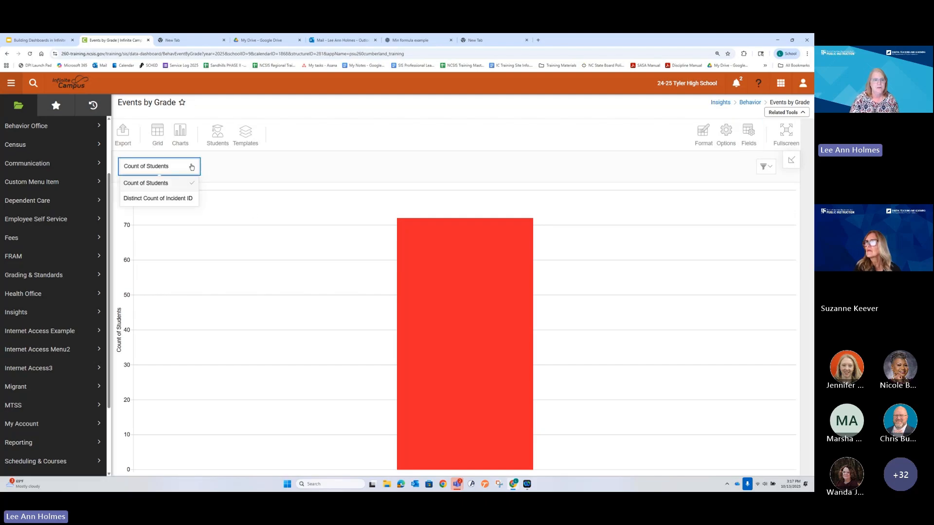
{"action": "left_click", "coordinate": [179, 198]}
{"action": "mouse_move", "coordinate": [439, 284]}
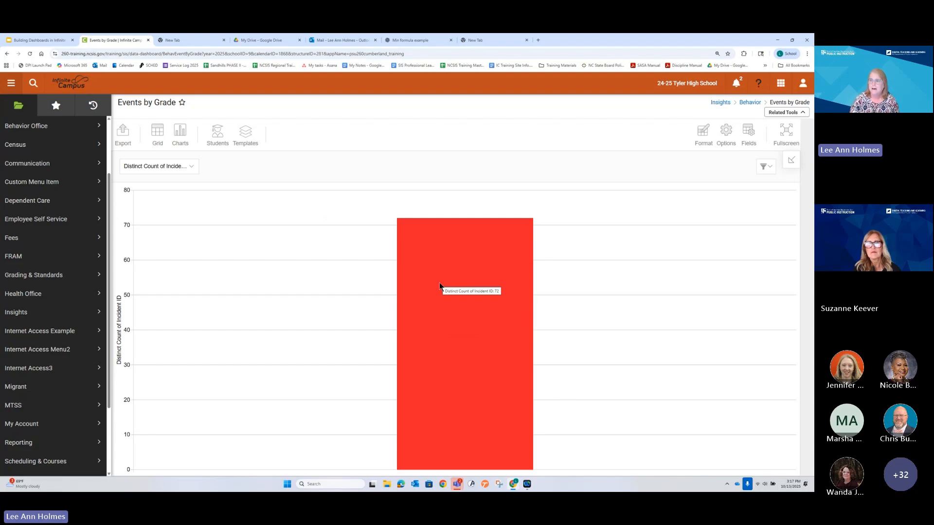
Step: Remove Count of Students from the values, move Student Grade from the report filters to the columns, and apply the fields
{"action": "left_click", "coordinate": [748, 139]}
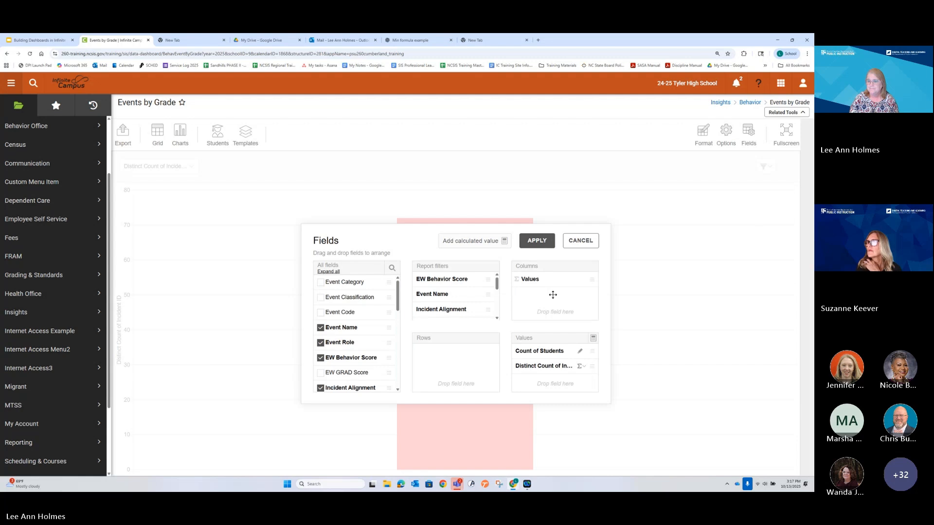
{"action": "left_click_drag", "start_coordinate": [538, 350], "coordinate": [315, 347]}
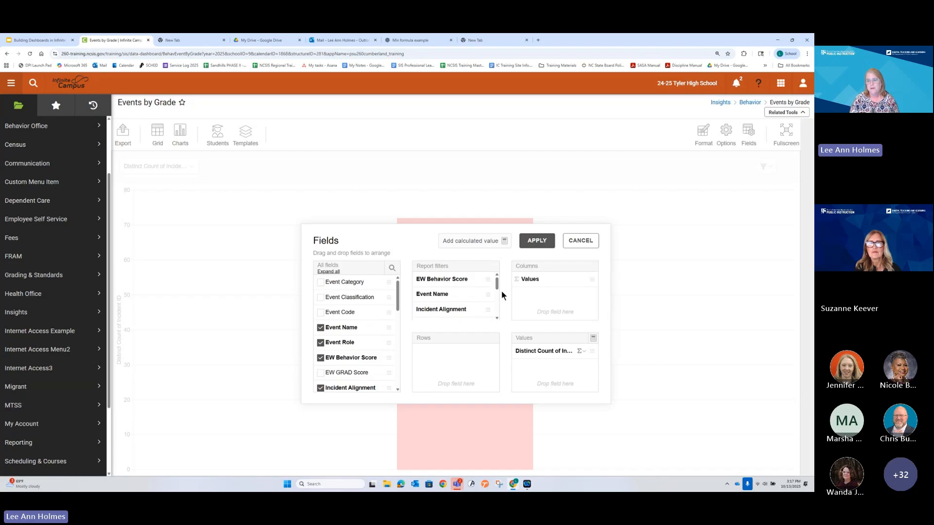
{"action": "left_click_drag", "start_coordinate": [498, 285], "coordinate": [532, 280]}
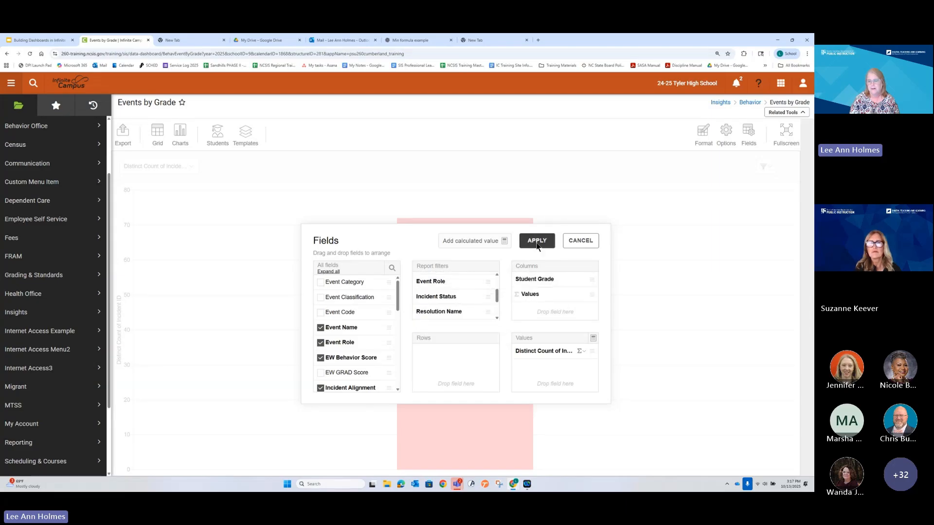
{"action": "left_click", "coordinate": [537, 241]}
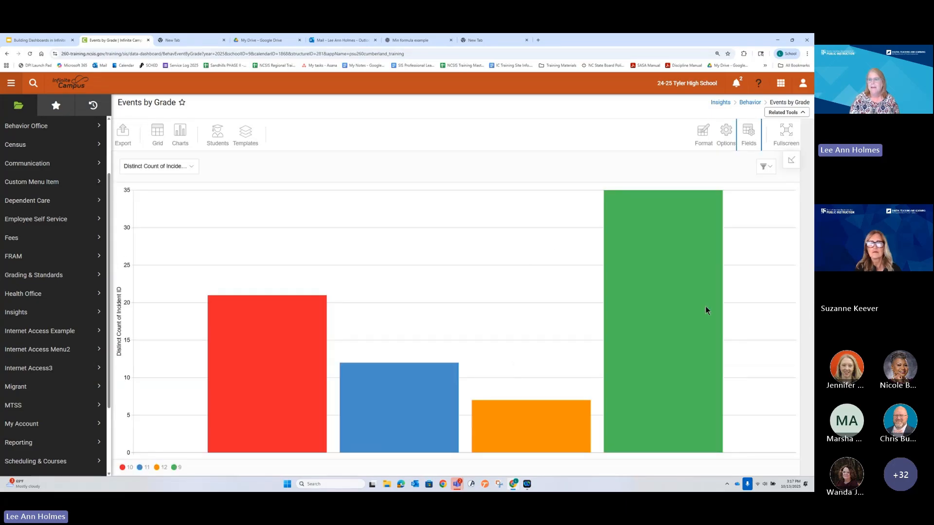
Step: Check the distinct incident count on the bars for the different student grades
{"action": "mouse_move", "coordinate": [693, 310]}
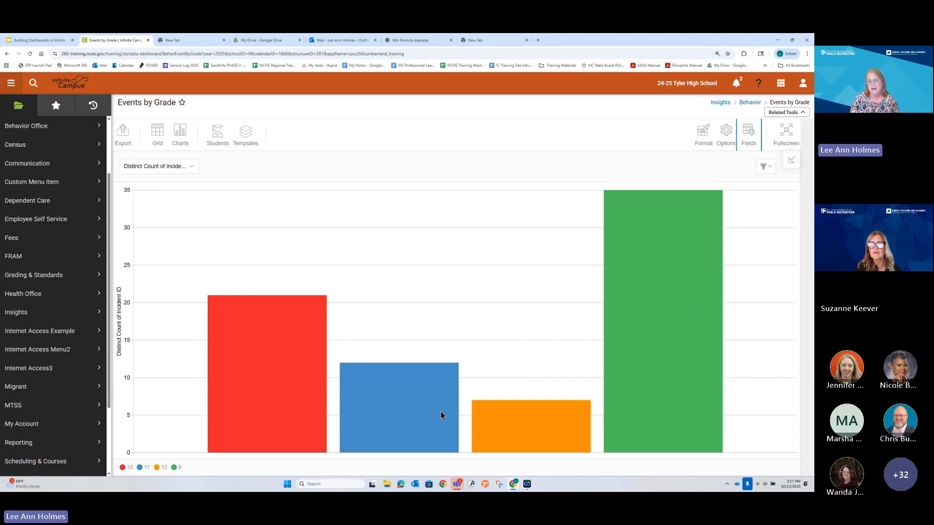
{"action": "mouse_move", "coordinate": [301, 371]}
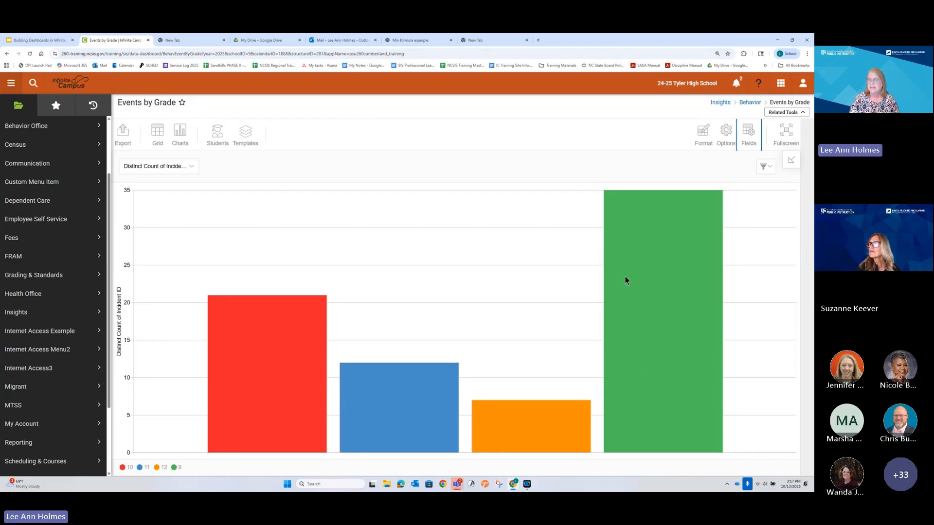
{"action": "mouse_move", "coordinate": [626, 278]}
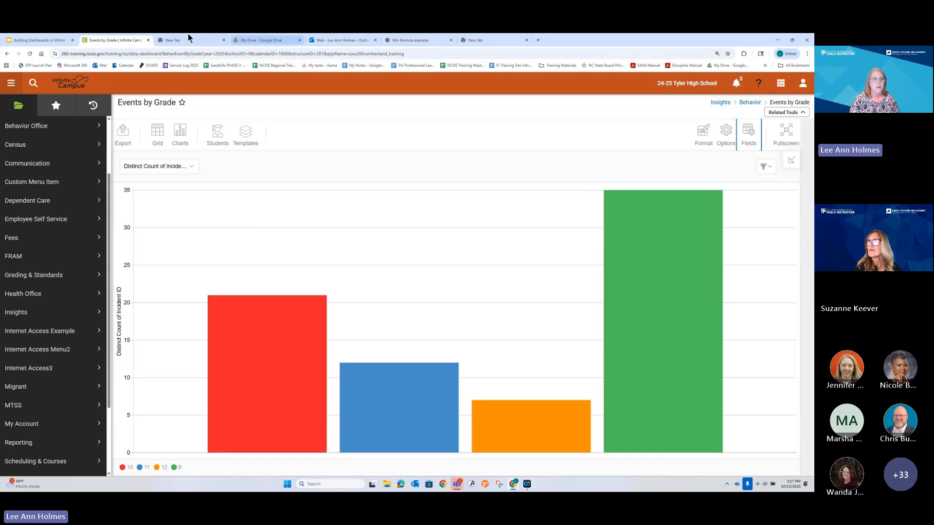
Step: Switch to the Google Slides presentation and examine the "Understand Behavior Fields" slide
{"action": "left_click", "coordinate": [31, 40]}
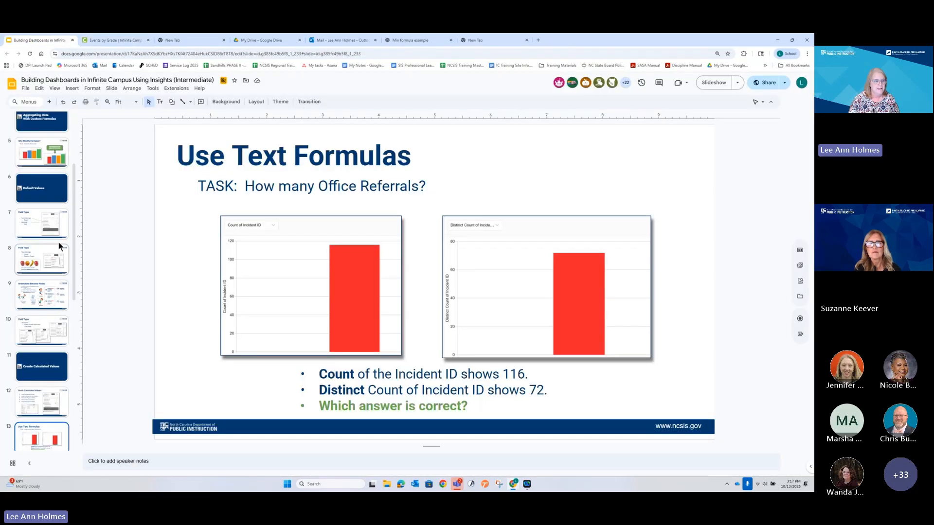
{"action": "left_click", "coordinate": [43, 295]}
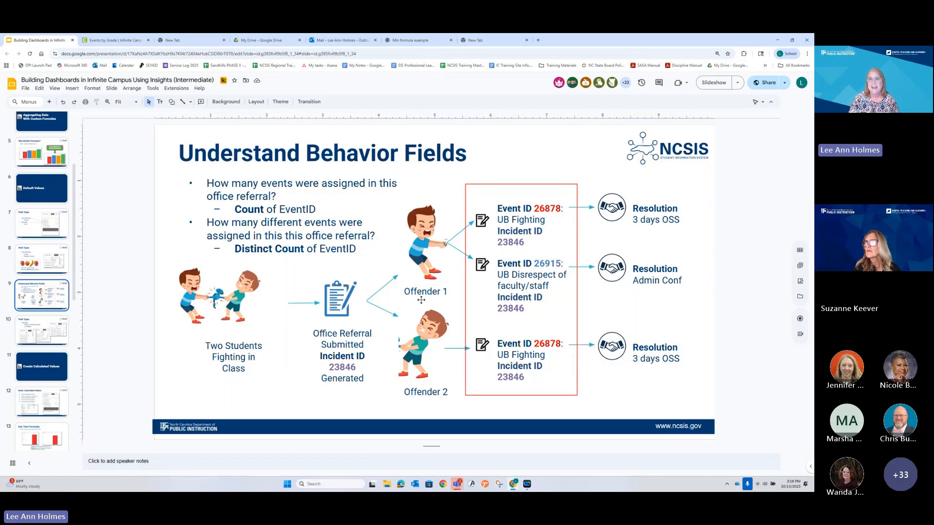
Step: Return to the Events by Grade report in Infinite Campus and open its field arrangement
{"action": "left_click", "coordinate": [125, 41]}
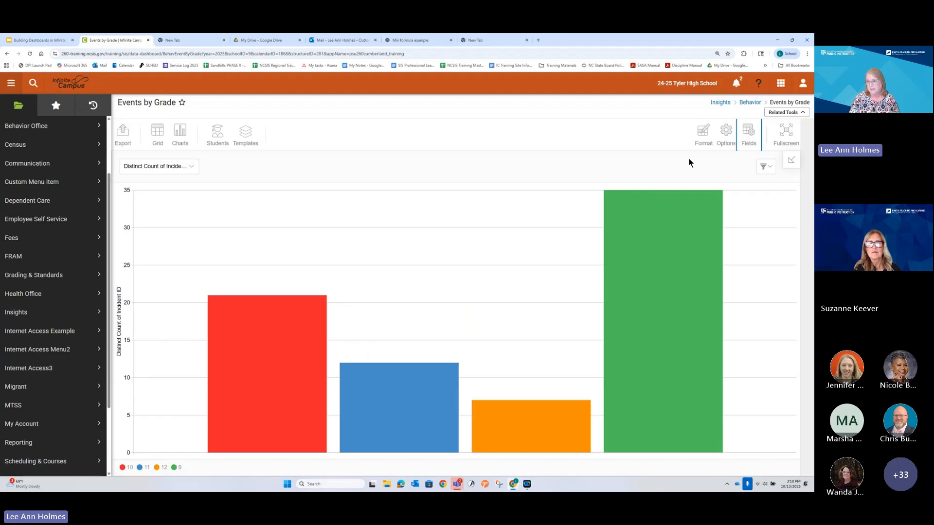
{"action": "left_click", "coordinate": [748, 132]}
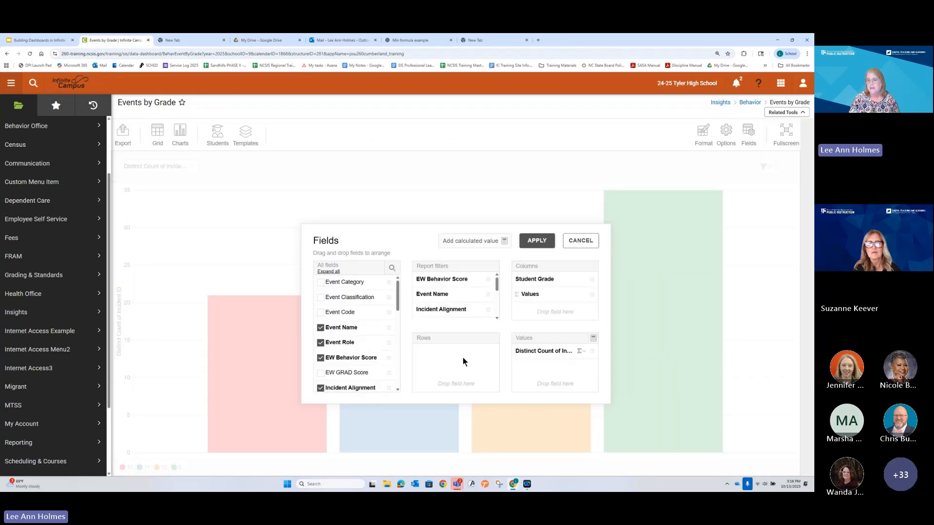
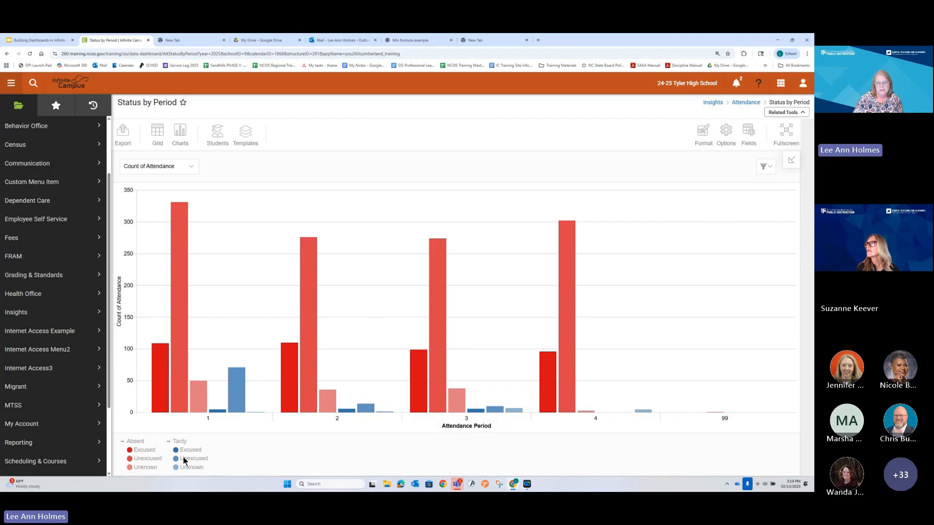
Step: Clear the EW Attendance Score filter on the Status by Period chart by selecting all of its values and applying
{"action": "left_click", "coordinate": [758, 172]}
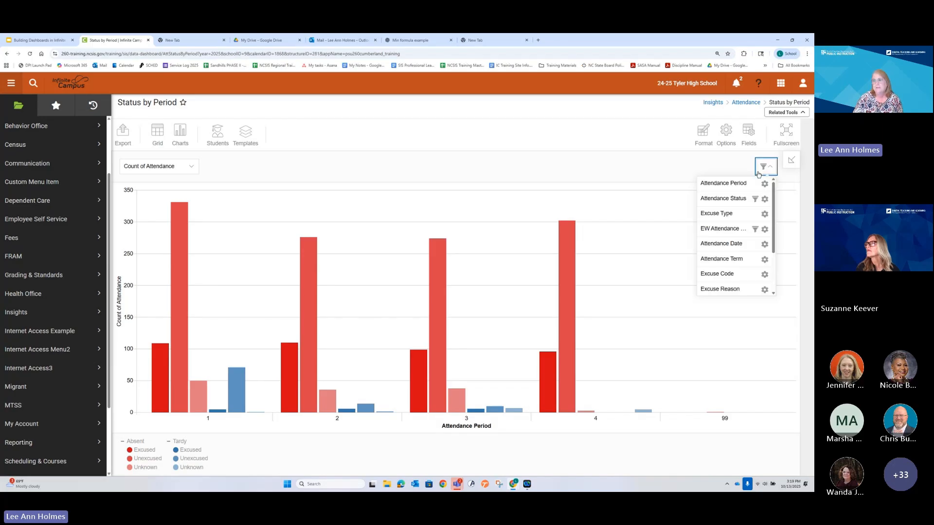
{"action": "left_click", "coordinate": [754, 228]}
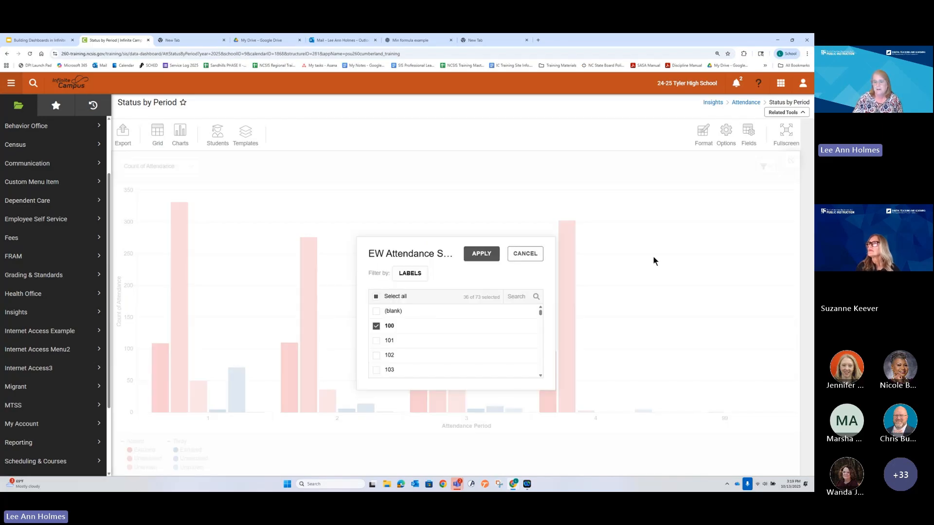
{"action": "left_click", "coordinate": [375, 296]}
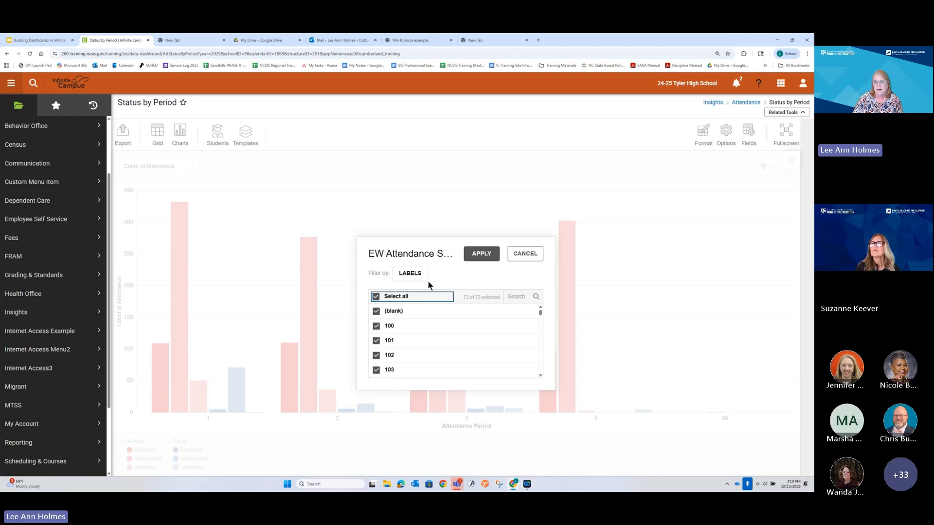
{"action": "left_click", "coordinate": [487, 253]}
Step: Exclude Absent from the Attendance Status filter so that only Tardy remains selected, and apply it
{"action": "left_click", "coordinate": [765, 166]}
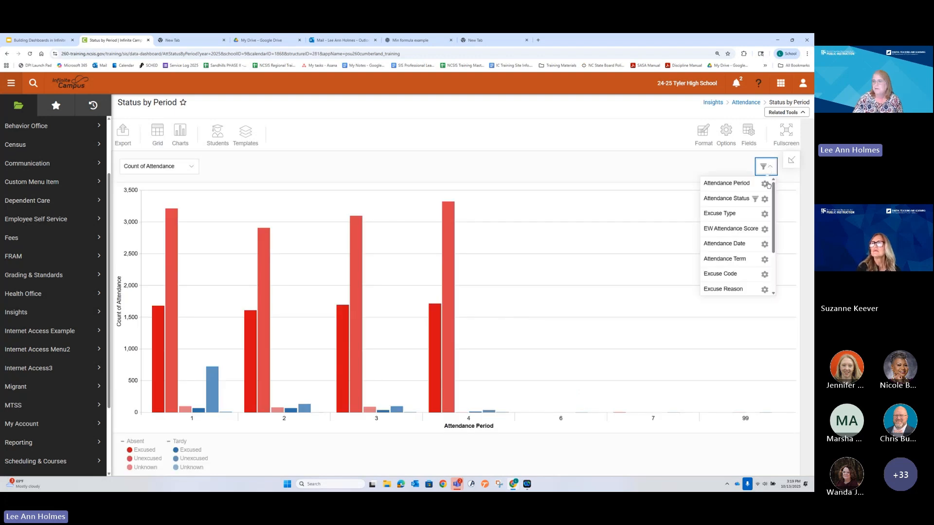
{"action": "left_click", "coordinate": [764, 200]}
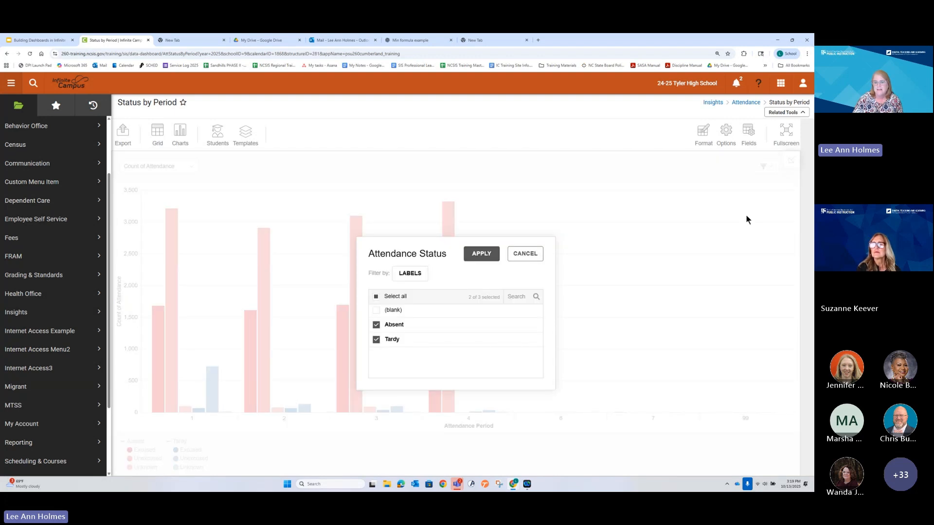
{"action": "left_click", "coordinate": [376, 324]}
{"action": "left_click", "coordinate": [482, 253]}
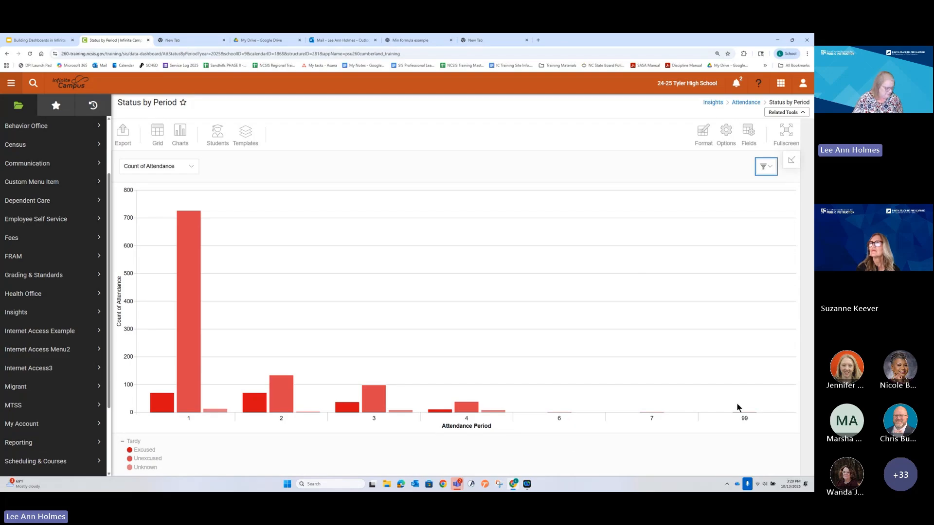
Step: Filter Attendance Period to periods 1 to 4 by excluding 6, 7 and 99, and apply it
{"action": "left_click", "coordinate": [748, 132]}
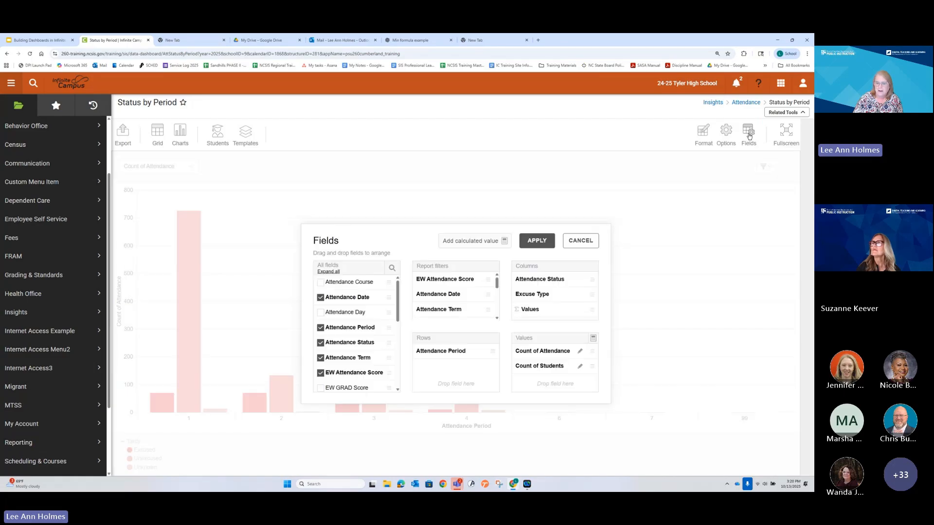
{"action": "left_click", "coordinate": [593, 245]}
{"action": "left_click", "coordinate": [765, 166]}
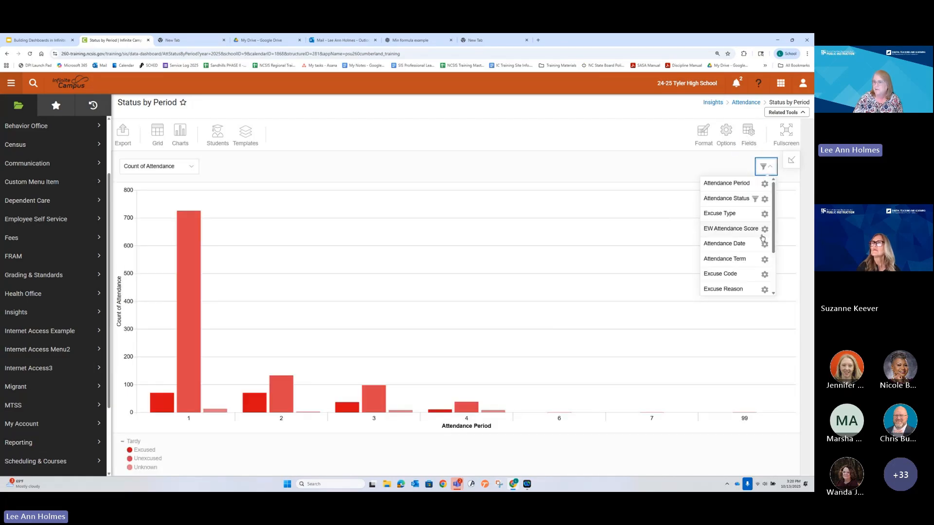
{"action": "left_click", "coordinate": [764, 184]}
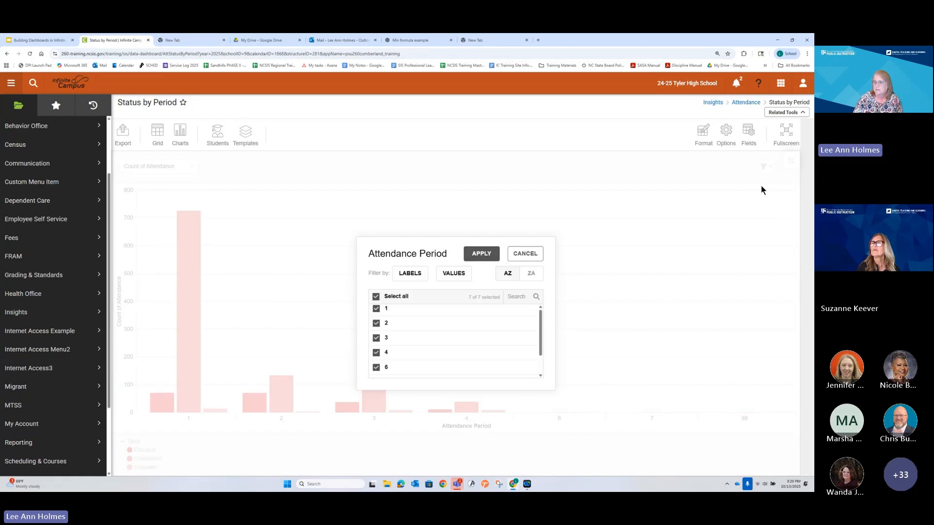
{"action": "left_click", "coordinate": [379, 366]}
{"action": "scroll", "coordinate": [378, 365], "scroll_direction": "down", "scroll_amount": 1}
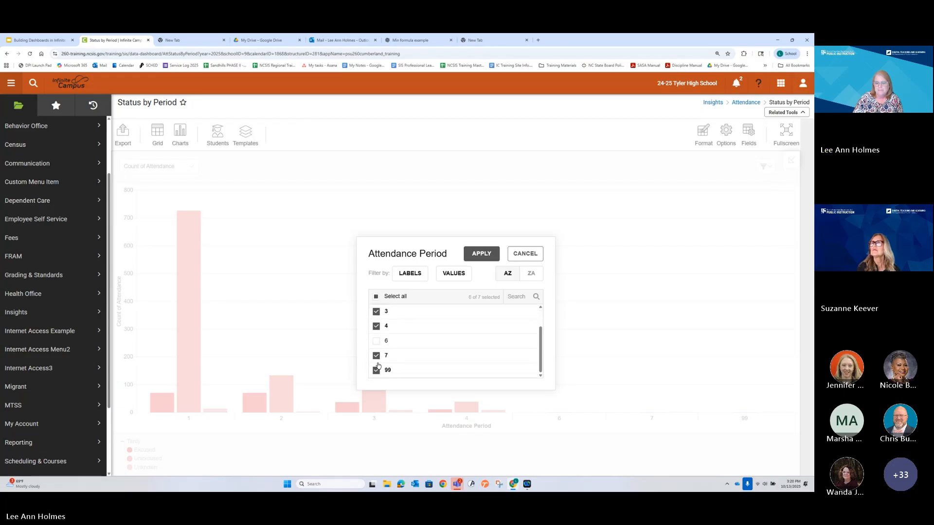
{"action": "left_click", "coordinate": [377, 355]}
{"action": "left_click", "coordinate": [376, 370]}
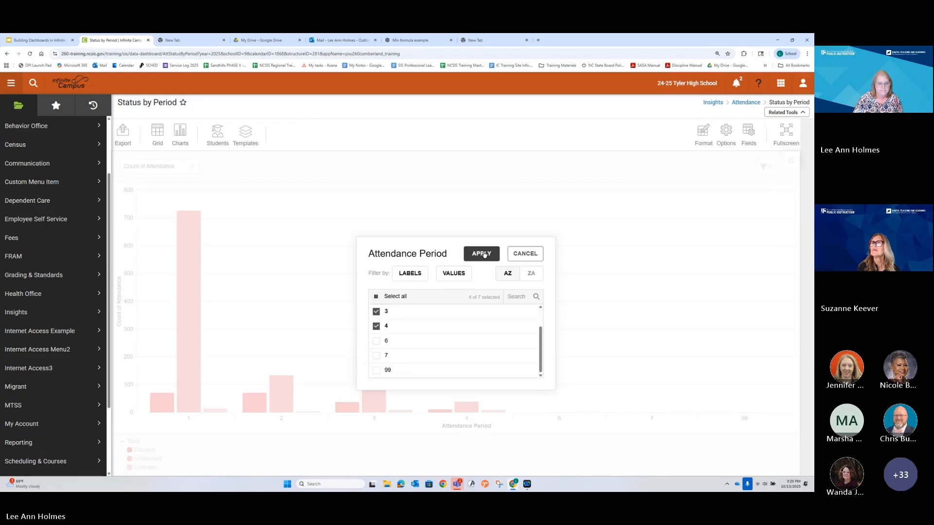
{"action": "left_click", "coordinate": [484, 254]}
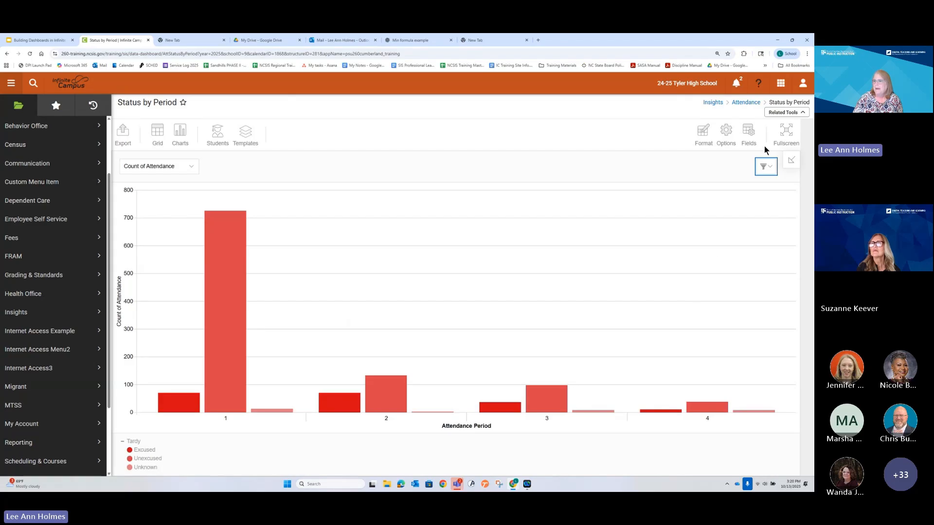
Step: Move Excuse Type, Attendance Period and Attendance Status to the report filters, place Student Grade in the rows, and apply the fields
{"action": "left_click", "coordinate": [749, 132]}
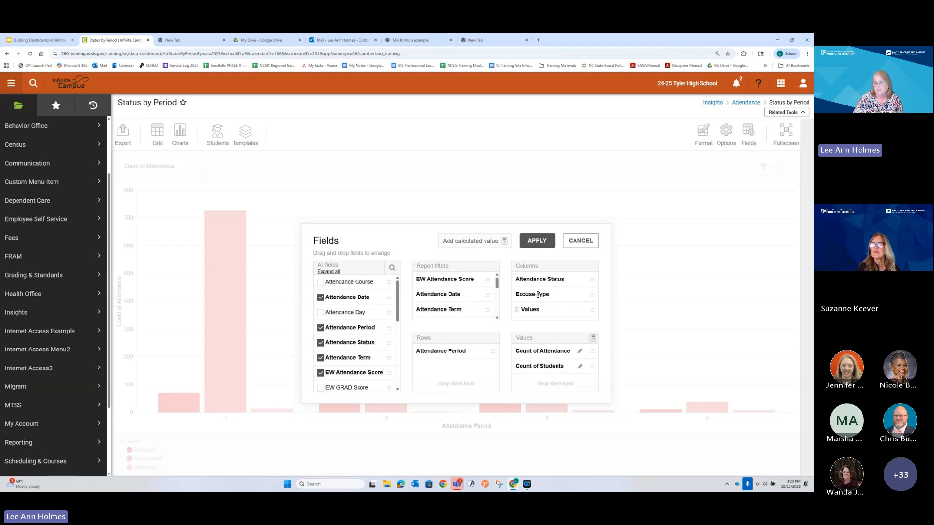
{"action": "left_click_drag", "start_coordinate": [537, 295], "coordinate": [448, 308]}
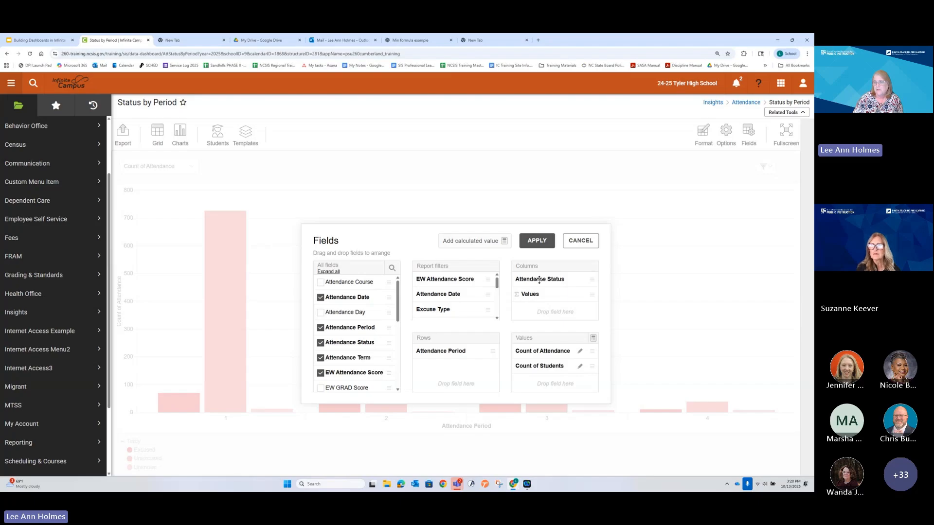
{"action": "left_click_drag", "start_coordinate": [450, 350], "coordinate": [462, 308]}
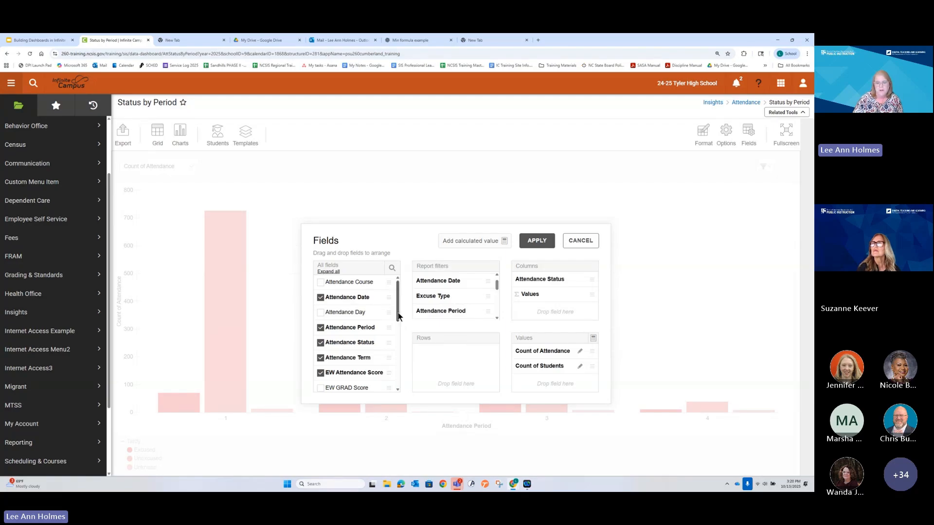
{"action": "left_click_drag", "start_coordinate": [399, 317], "coordinate": [406, 362]}
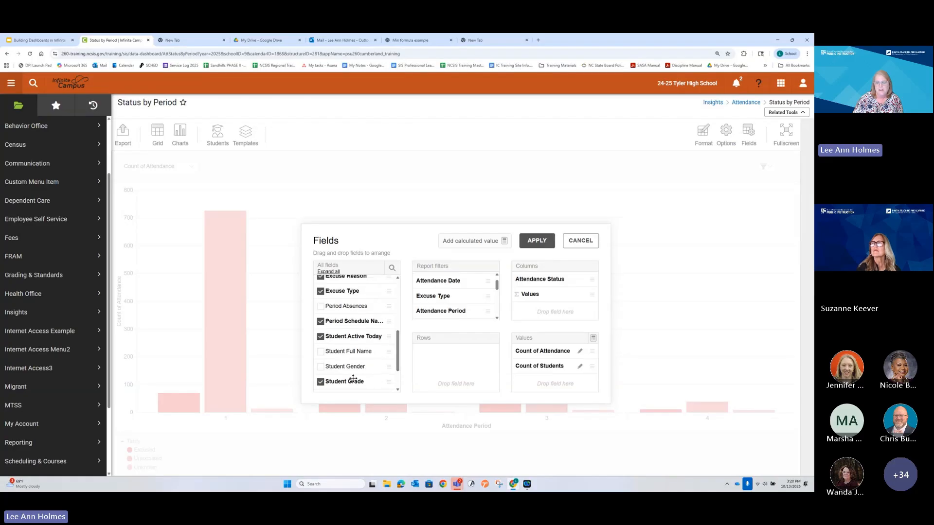
{"action": "left_click_drag", "start_coordinate": [352, 379], "coordinate": [456, 364]}
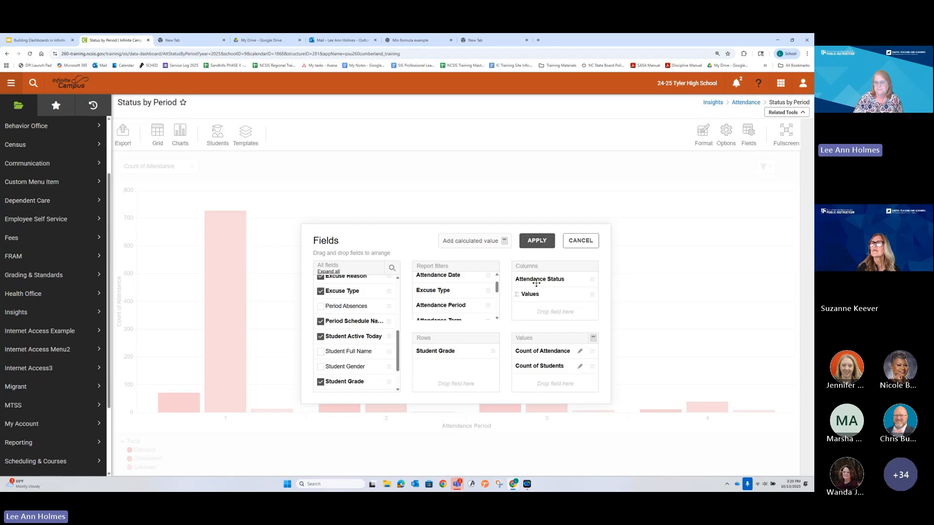
{"action": "left_click_drag", "start_coordinate": [535, 278], "coordinate": [431, 292]}
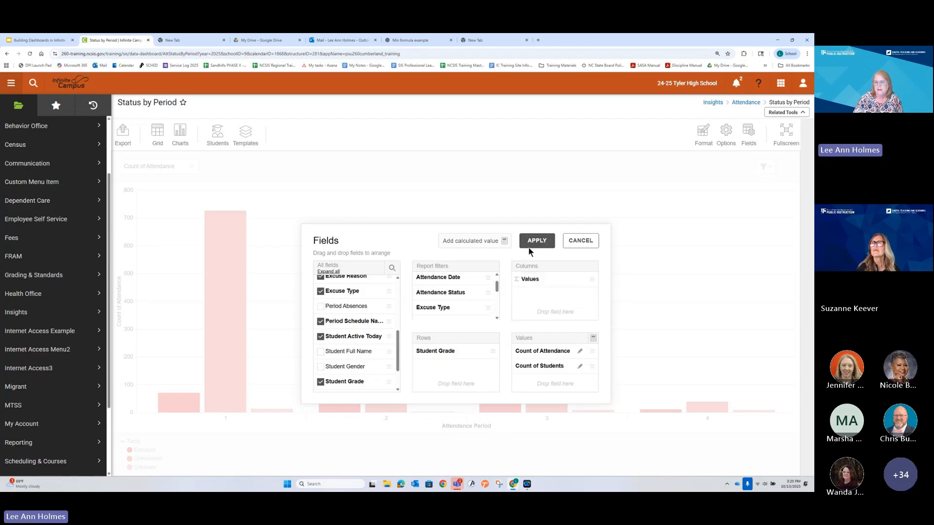
{"action": "left_click", "coordinate": [532, 243]}
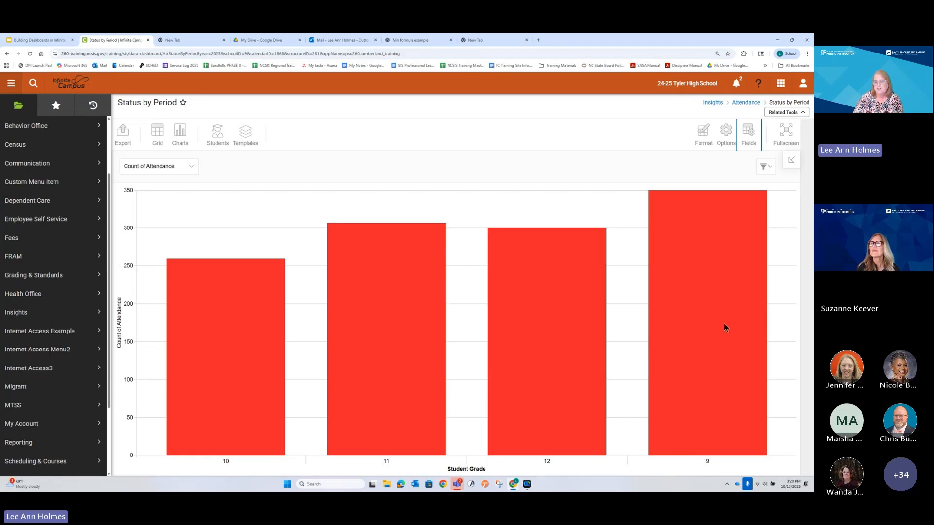
Step: Move Student Grade from the rows to the columns and apply the field arrangement
{"action": "left_click", "coordinate": [749, 131]}
{"action": "left_click_drag", "start_coordinate": [432, 351], "coordinate": [538, 273]}
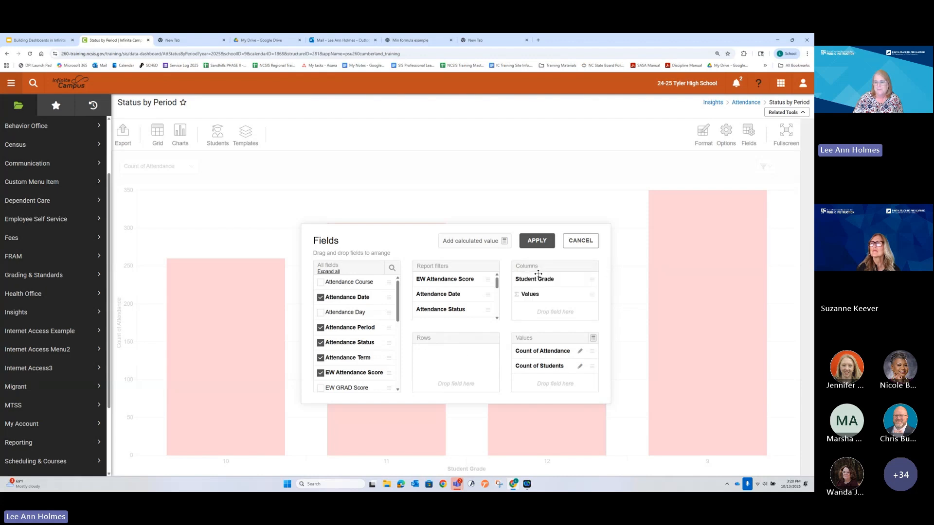
{"action": "left_click", "coordinate": [537, 241]}
{"action": "mouse_move", "coordinate": [660, 294]}
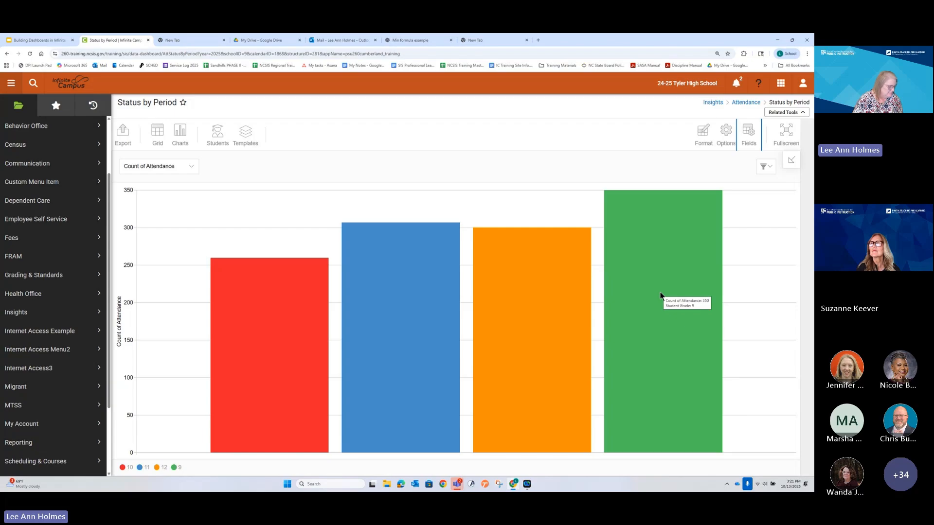
Step: Check the chart's available measures and inspect the formula behind the Count of Students value without changing it
{"action": "left_click", "coordinate": [178, 166]}
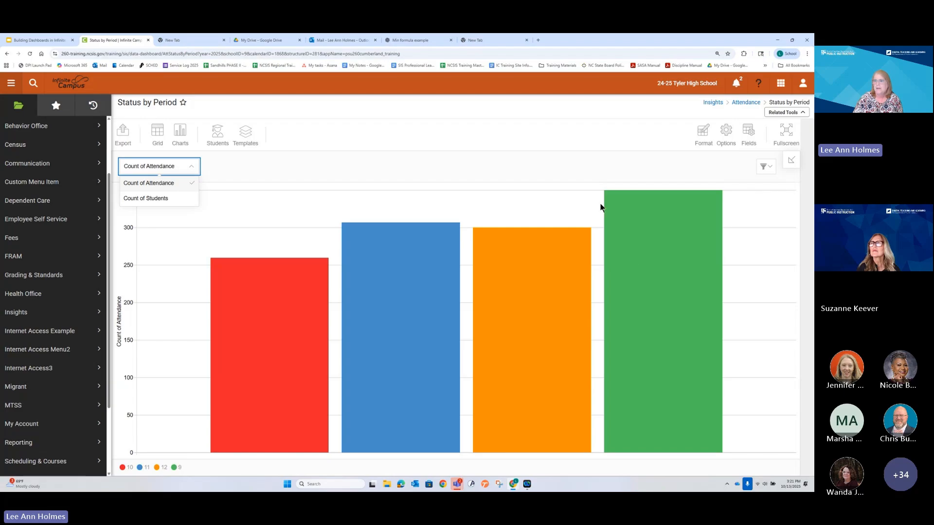
{"action": "left_click", "coordinate": [611, 170]}
{"action": "left_click", "coordinate": [749, 131]}
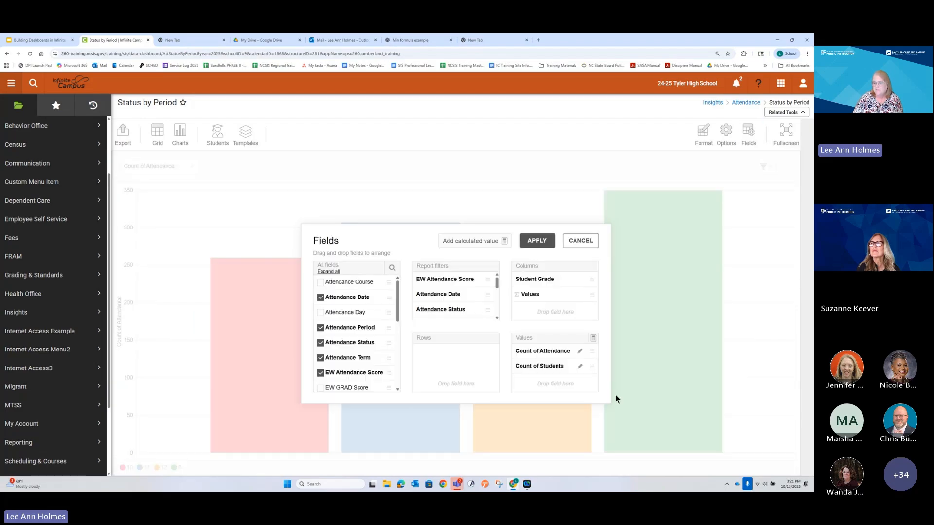
{"action": "left_click", "coordinate": [580, 366]}
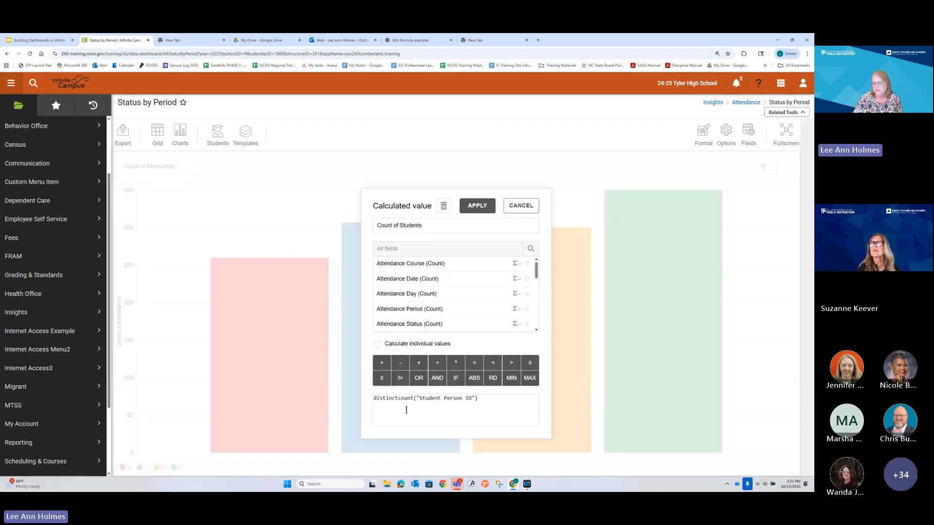
{"action": "left_click", "coordinate": [514, 206]}
{"action": "left_click", "coordinate": [535, 239]}
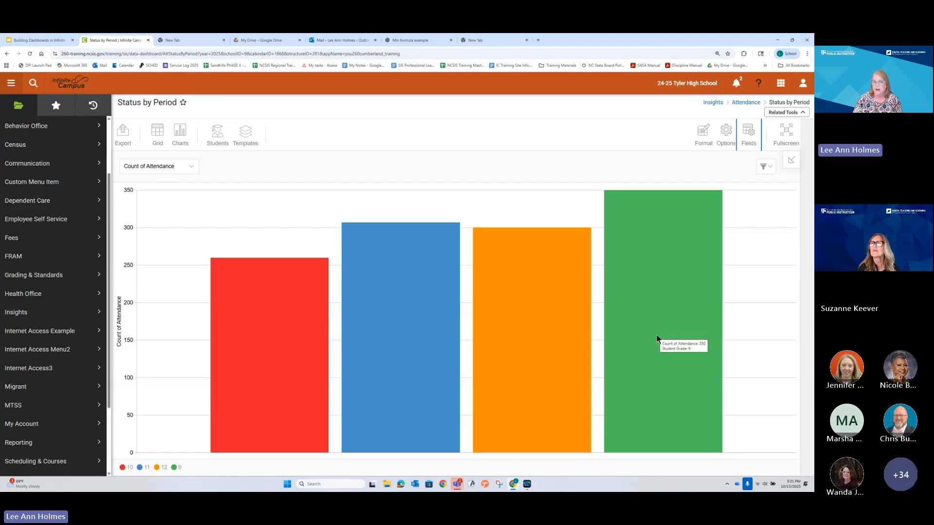
Step: Show Count of Students on the chart, check the grade 9 bar, and return to Count of Attendance for comparison
{"action": "left_click", "coordinate": [164, 167]}
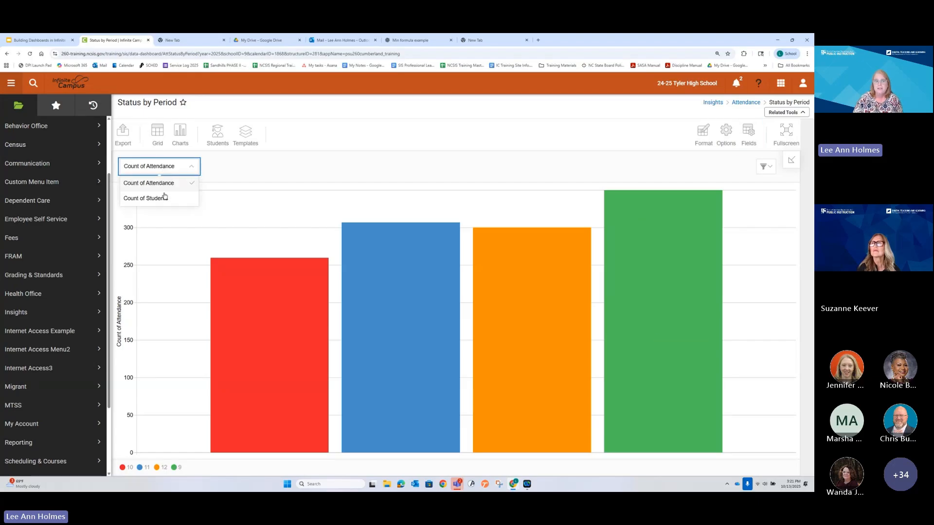
{"action": "left_click", "coordinate": [164, 199]}
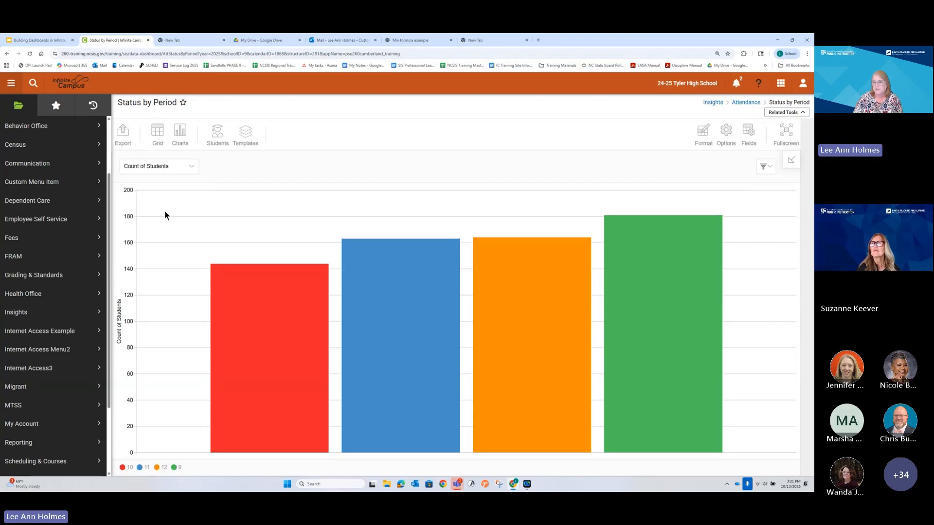
{"action": "mouse_move", "coordinate": [661, 368]}
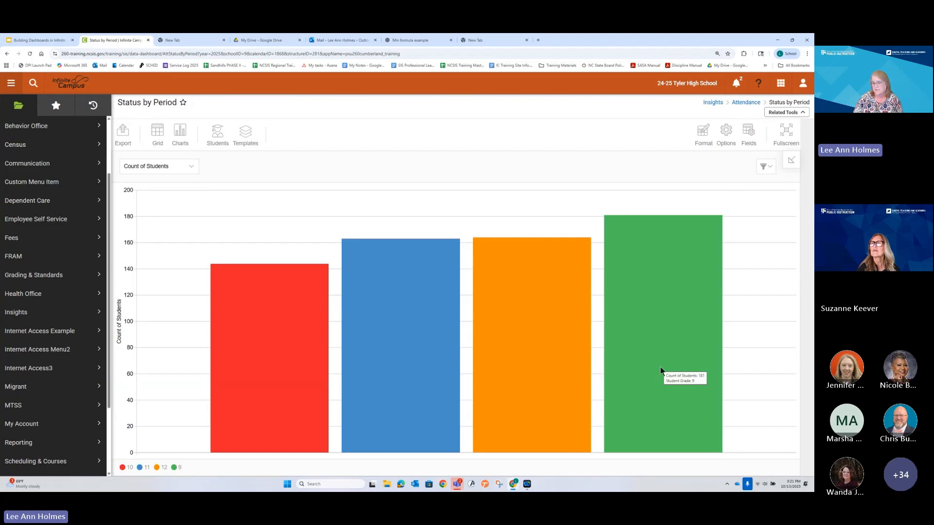
{"action": "left_click", "coordinate": [161, 166]}
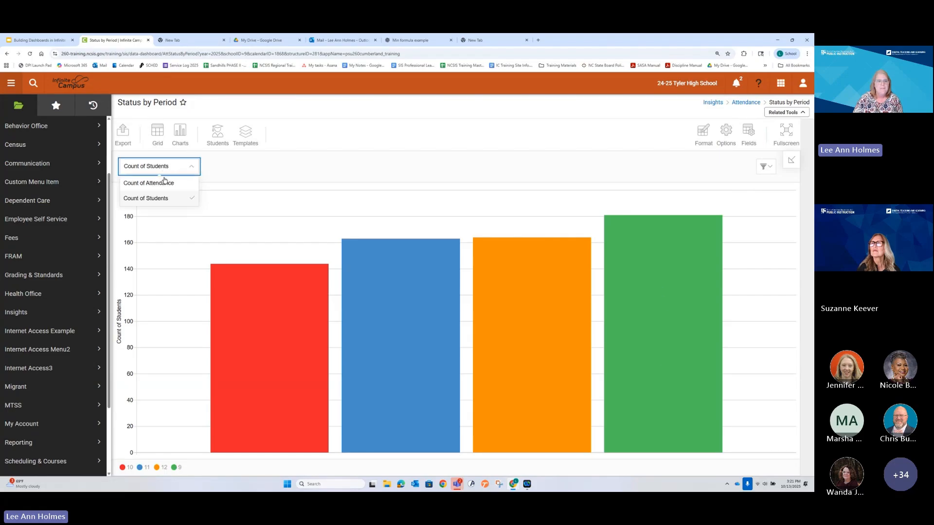
{"action": "left_click", "coordinate": [165, 185]}
{"action": "mouse_move", "coordinate": [617, 290]}
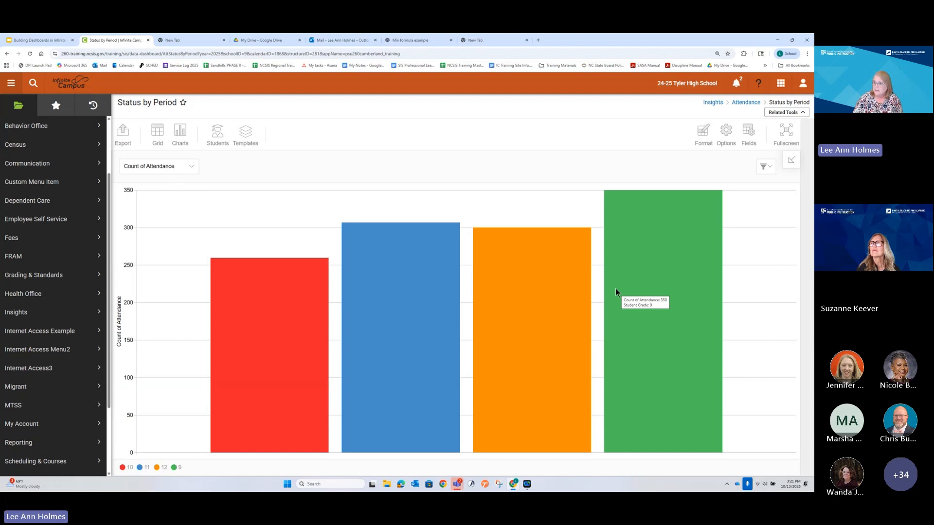
Step: Start a new calculated value in the report's fields and name it Percent of Tardies
{"action": "left_click", "coordinate": [748, 132]}
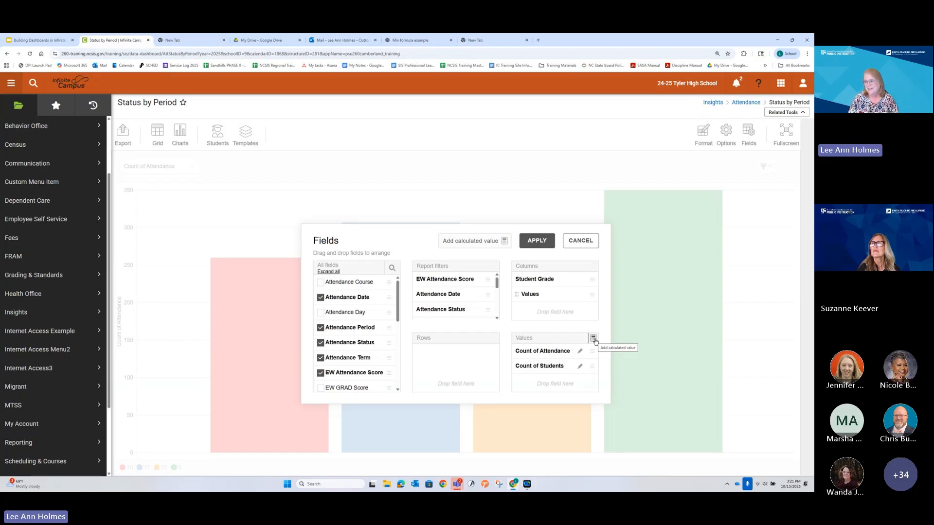
{"action": "left_click", "coordinate": [460, 240]}
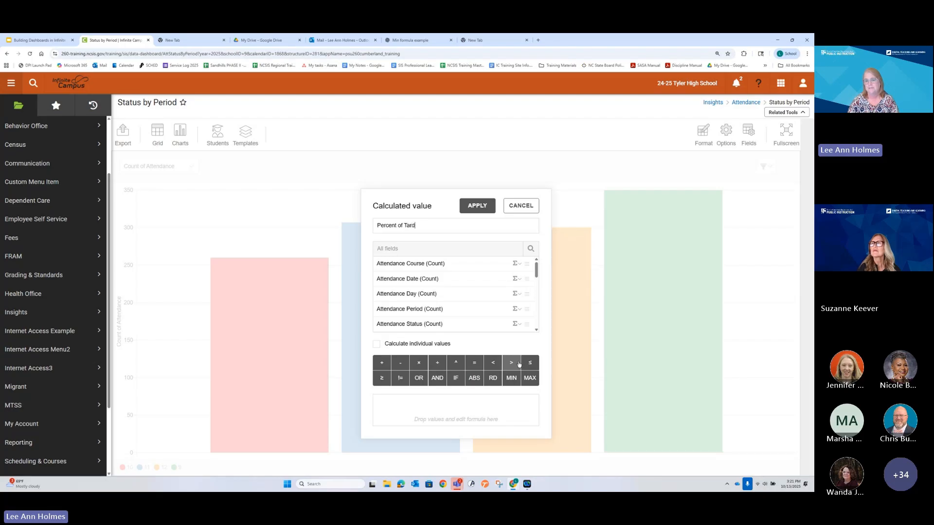
{"action": "type", "text": "ies"}
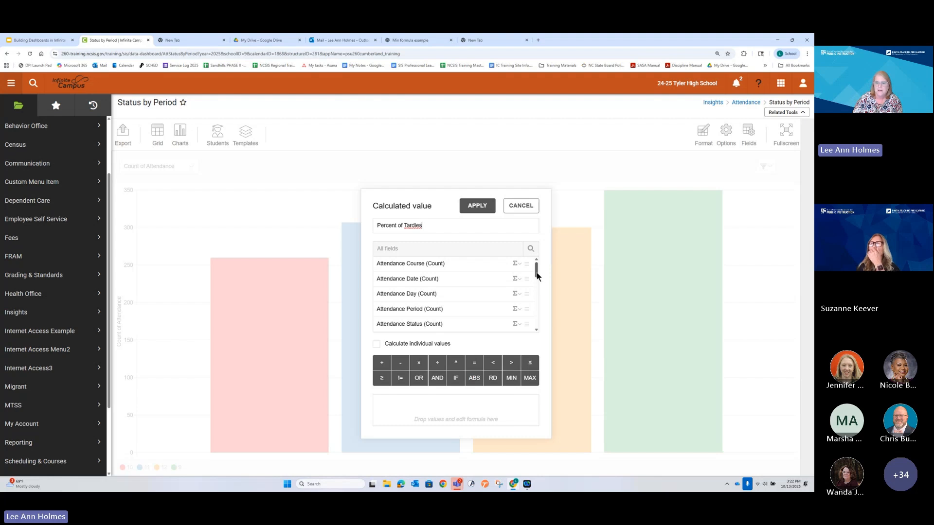
Step: Build the Percent of Tardies formula from Student Person ID aggregated as % of Row, and apply the value to the report
{"action": "left_click_drag", "start_coordinate": [536, 272], "coordinate": [539, 324]}
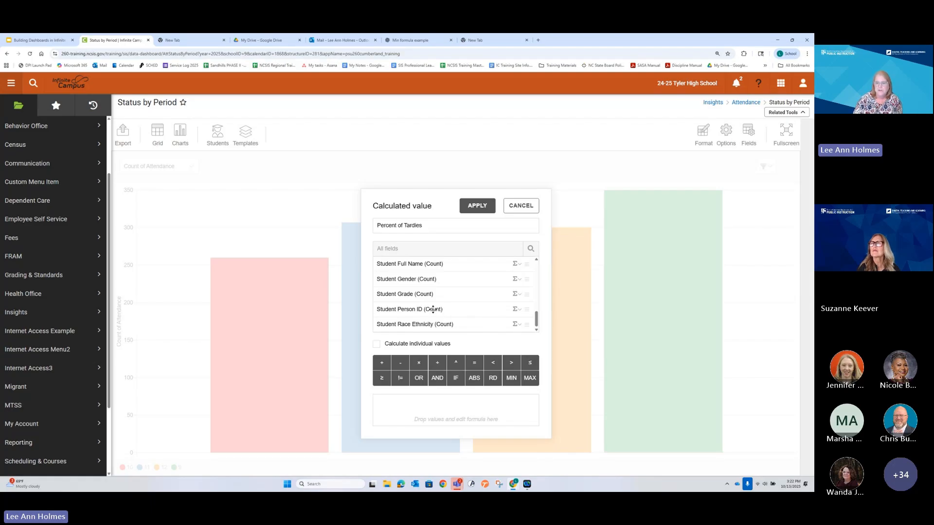
{"action": "left_click", "coordinate": [515, 310]}
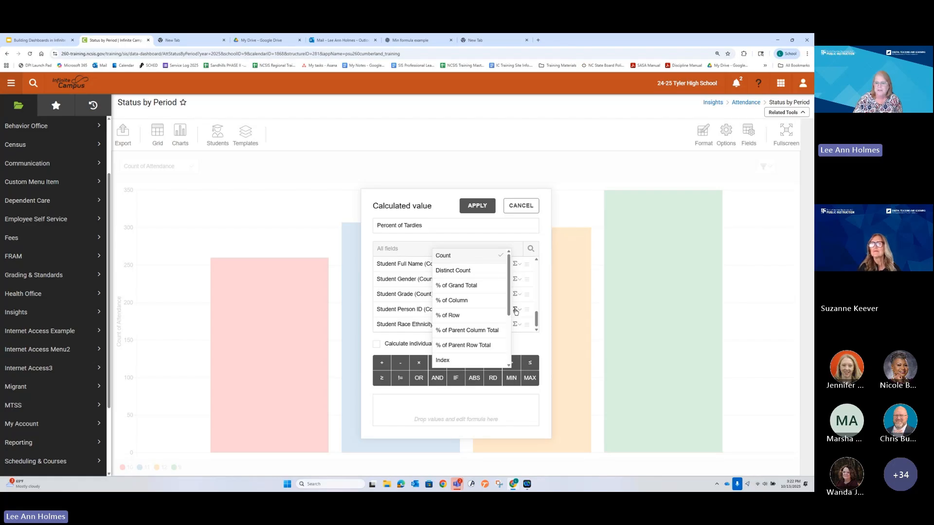
{"action": "left_click", "coordinate": [515, 311]}
{"action": "left_click", "coordinate": [517, 310]}
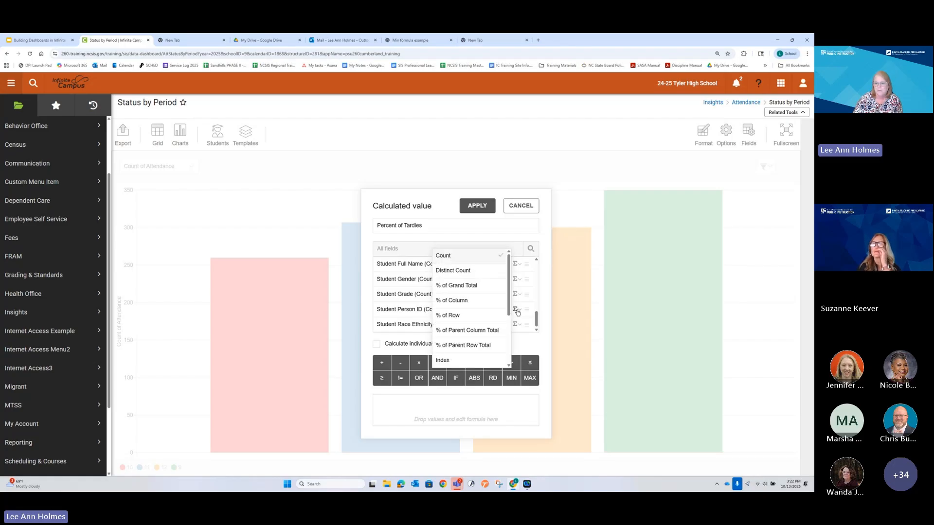
{"action": "left_click", "coordinate": [490, 317]}
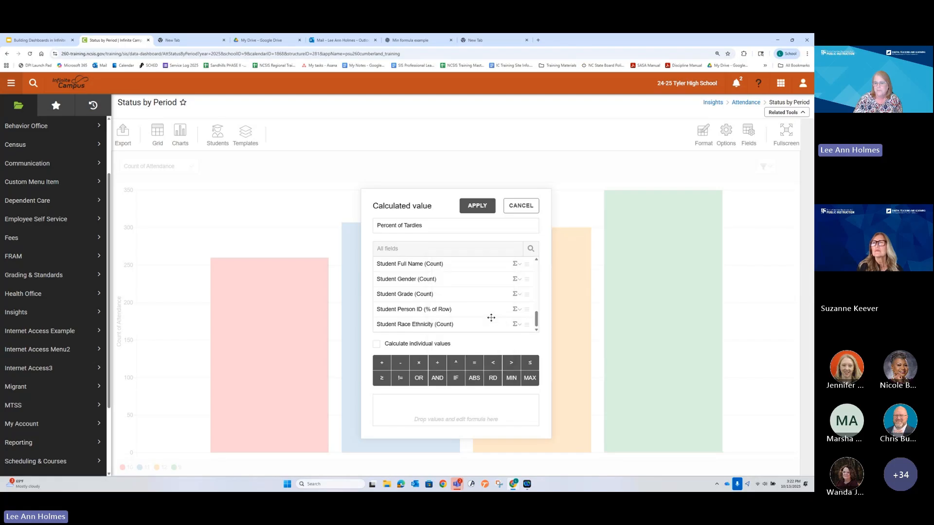
{"action": "left_click_drag", "start_coordinate": [410, 310], "coordinate": [428, 411]}
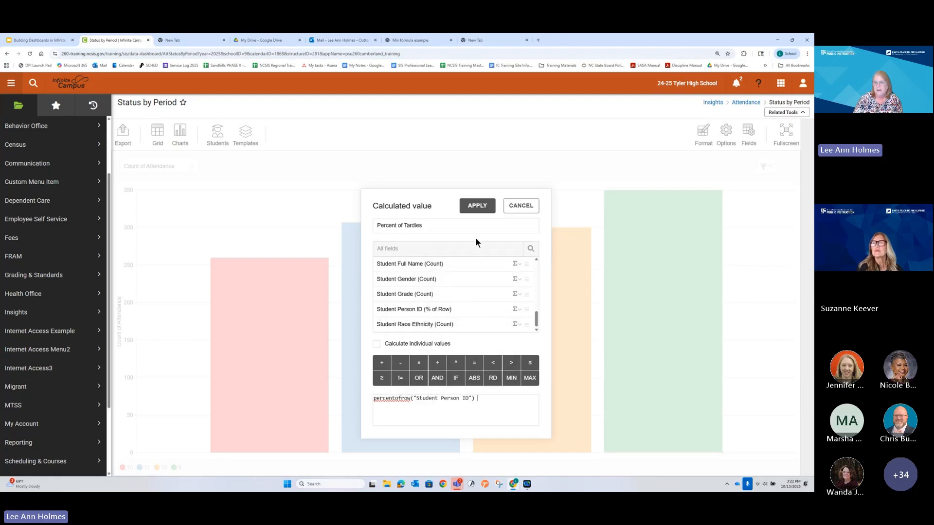
{"action": "left_click", "coordinate": [477, 205]}
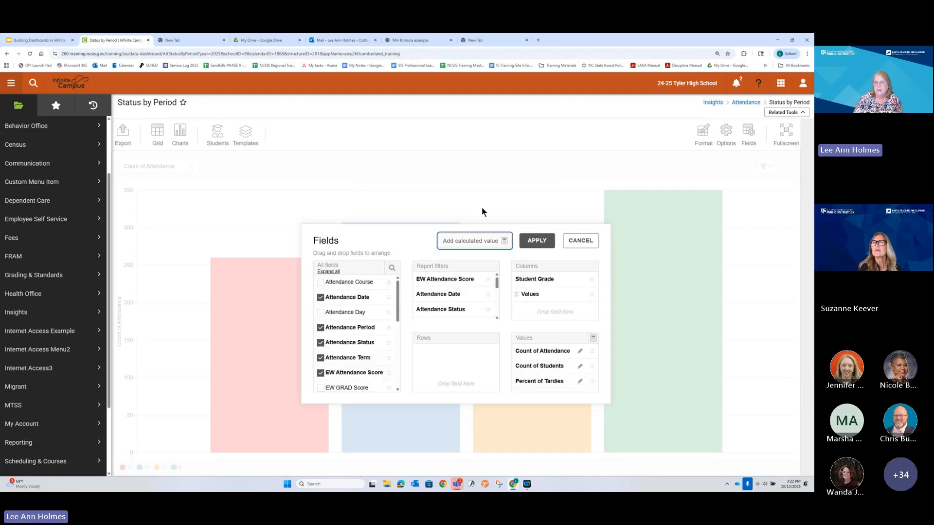
{"action": "left_click", "coordinate": [527, 241]}
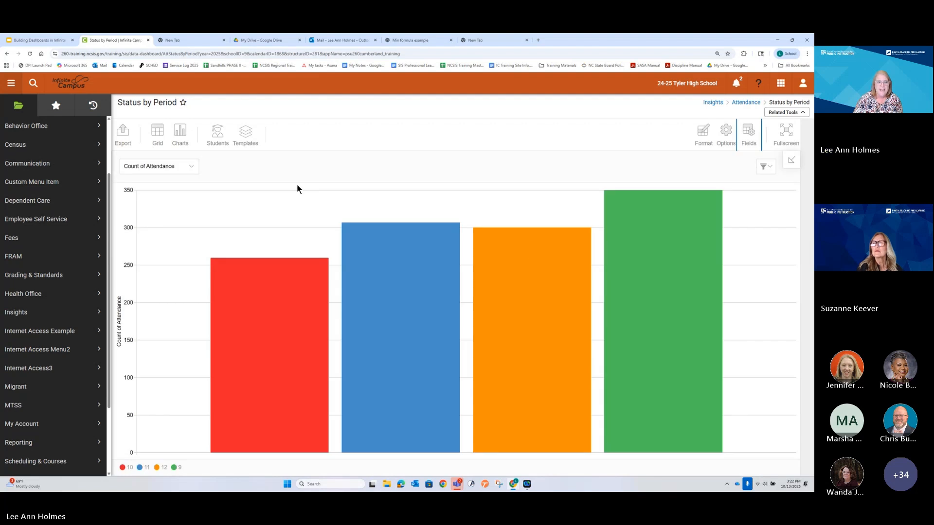
Step: Show Percent of Tardies on the chart and check the percentages on the bars for the different grades
{"action": "left_click", "coordinate": [160, 166]}
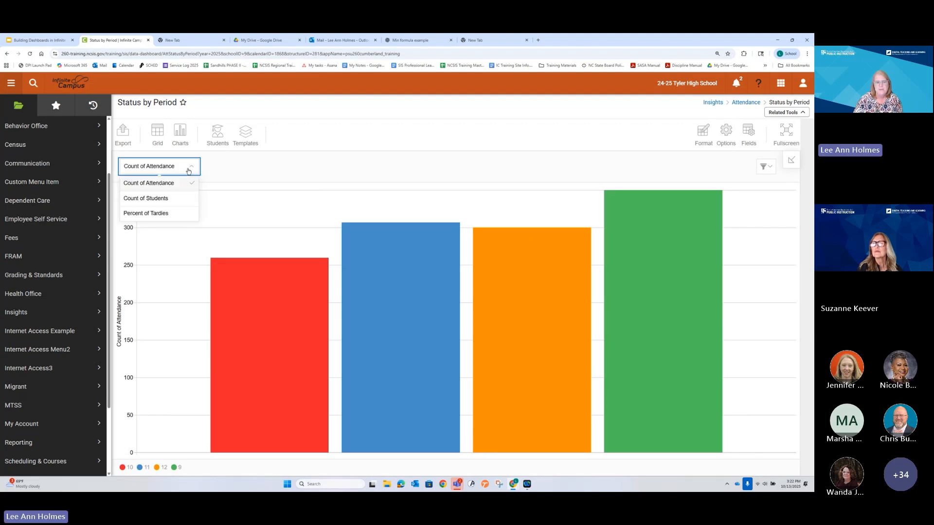
{"action": "left_click", "coordinate": [158, 213]}
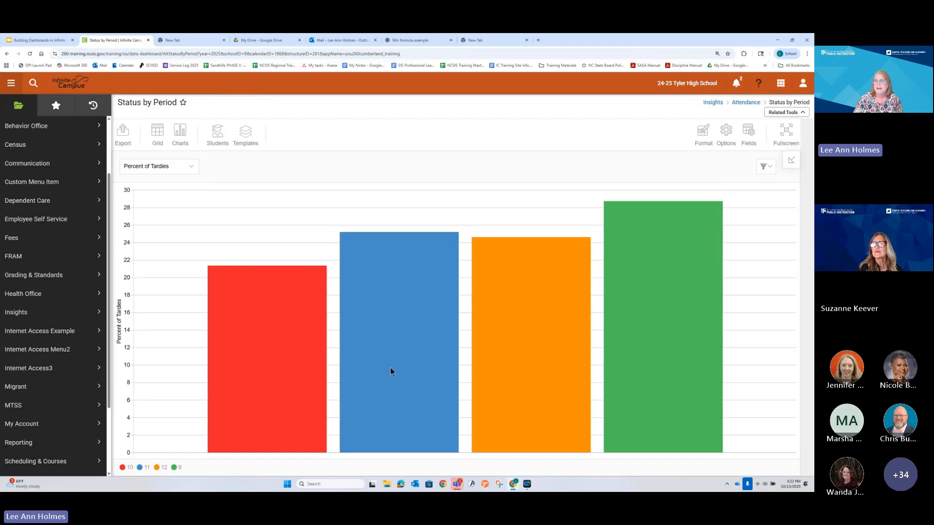
{"action": "mouse_move", "coordinate": [652, 305]}
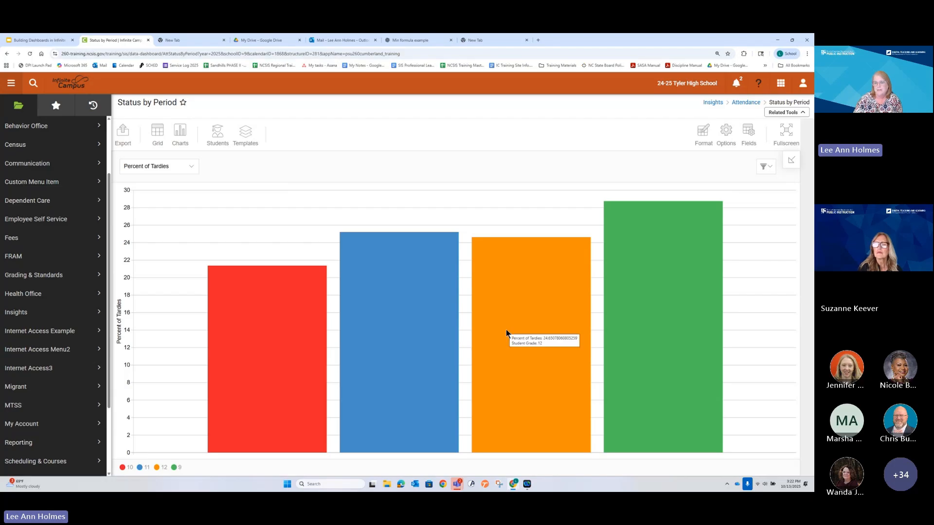
{"action": "mouse_move", "coordinate": [267, 345]}
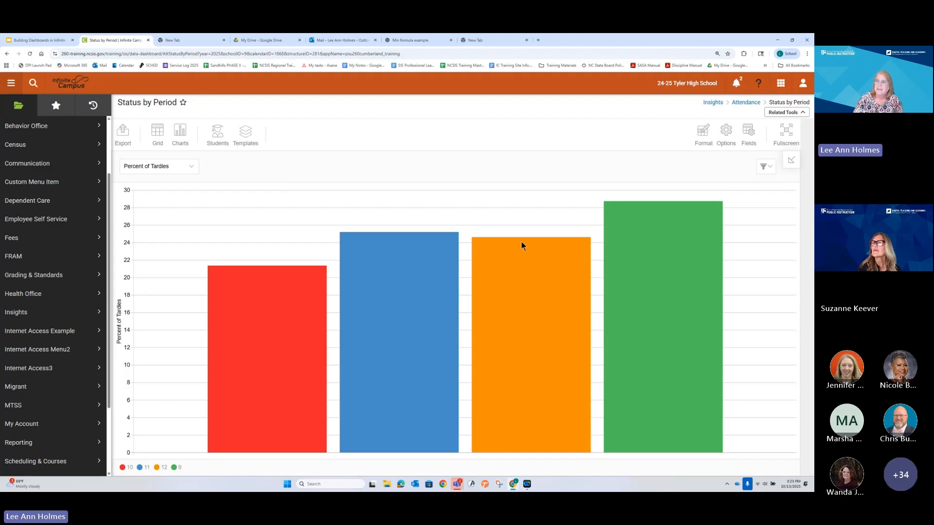
{"action": "left_click", "coordinate": [747, 130]}
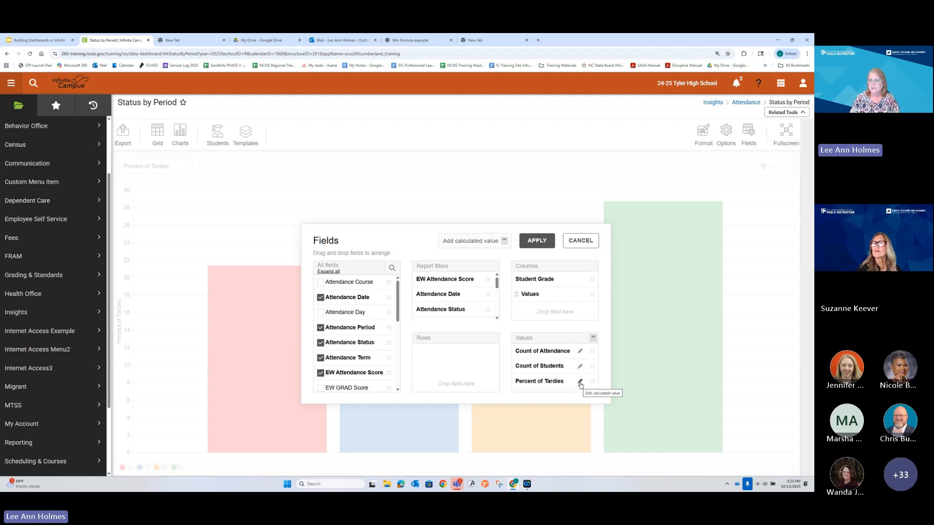
{"action": "left_click", "coordinate": [571, 242]}
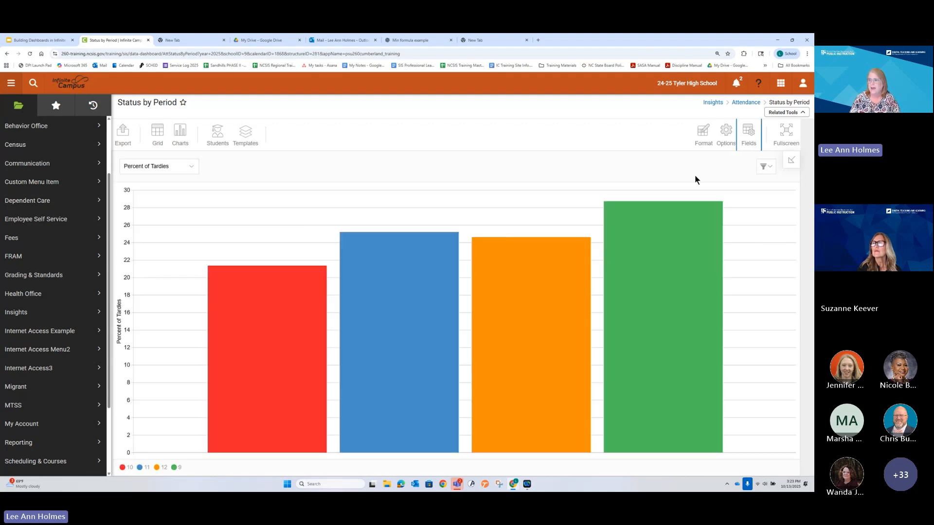
{"action": "left_click", "coordinate": [755, 131]}
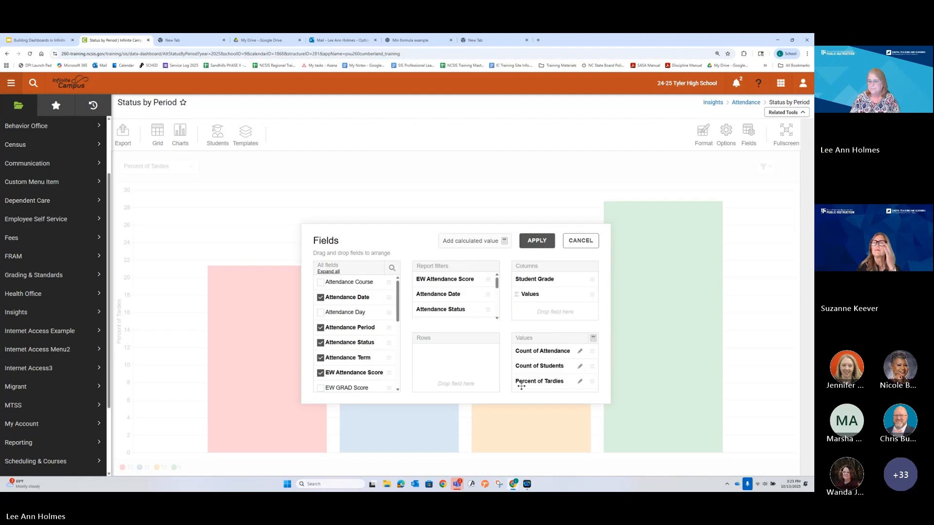
{"action": "left_click", "coordinate": [580, 241]}
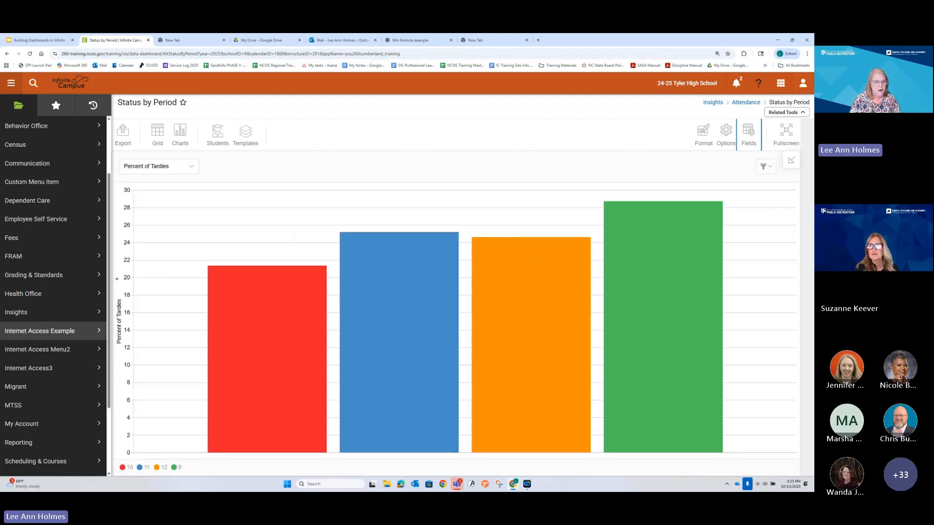
{"action": "mouse_move", "coordinate": [113, 294]}
{"action": "left_mouse_down"}
{"action": "mouse_move", "coordinate": [142, 348]}
{"action": "mouse_move", "coordinate": [132, 349]}
{"action": "left_mouse_up"}
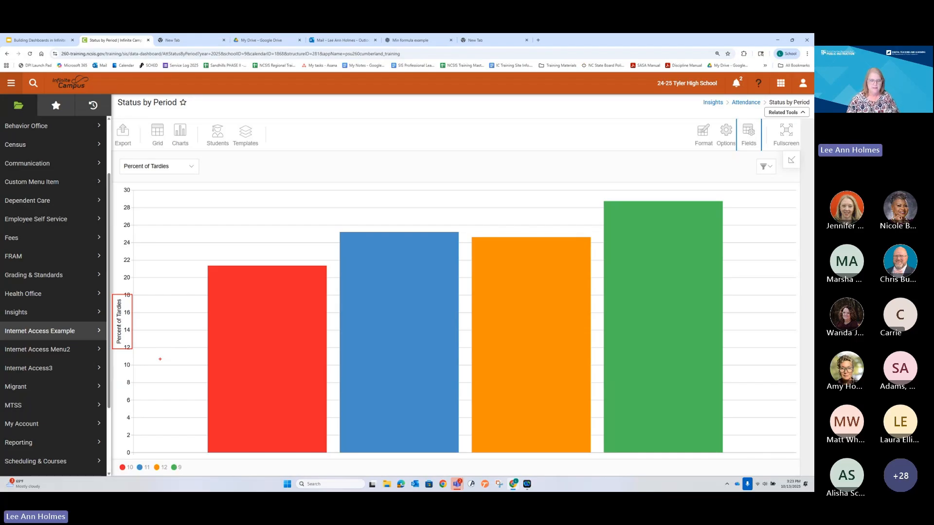
{"action": "key", "text": "Escape"}
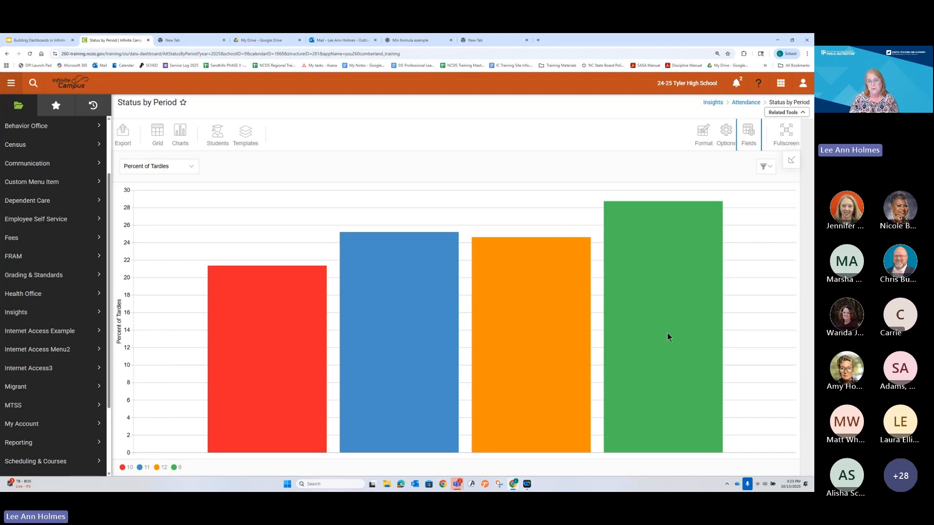
Step: Add Student Gender to the rows, apply the fields, and check the chart's bars by gender
{"action": "left_click", "coordinate": [749, 138]}
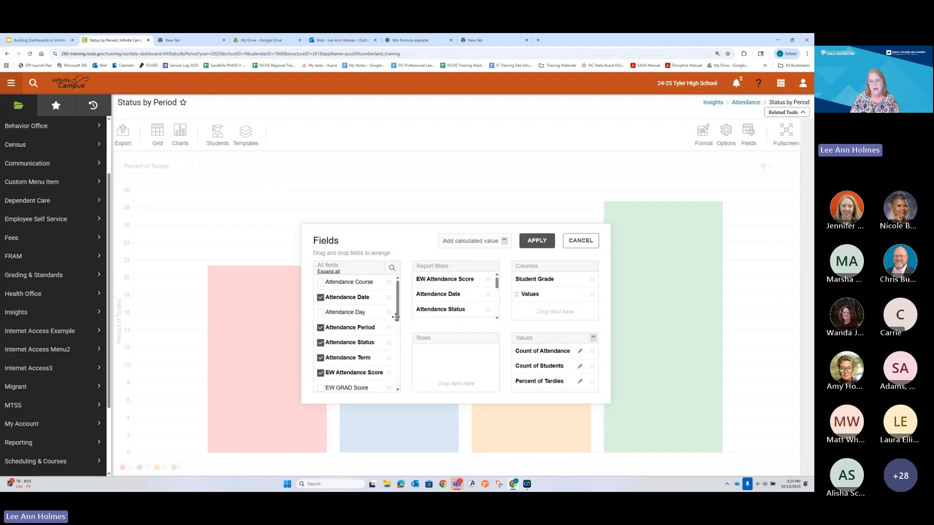
{"action": "left_click_drag", "start_coordinate": [396, 313], "coordinate": [404, 375]}
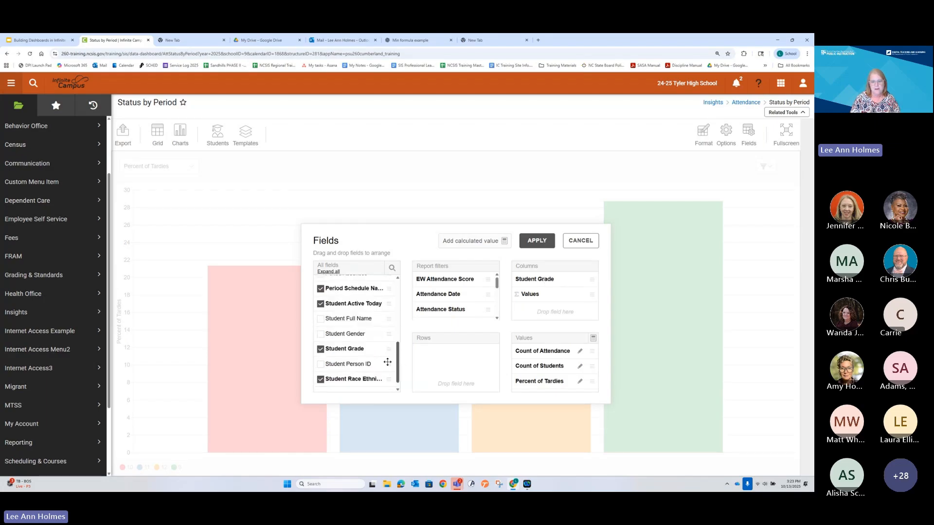
{"action": "left_click_drag", "start_coordinate": [351, 334], "coordinate": [443, 366]}
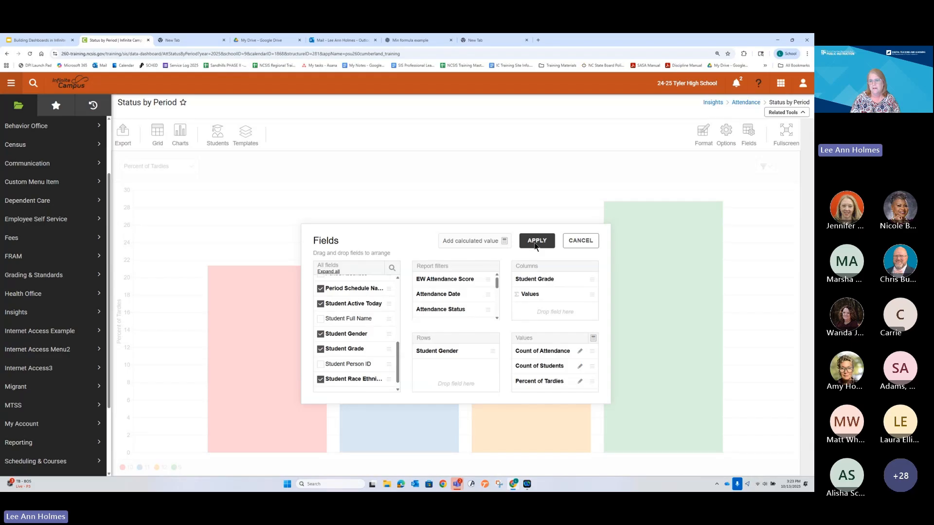
{"action": "left_click", "coordinate": [536, 246]}
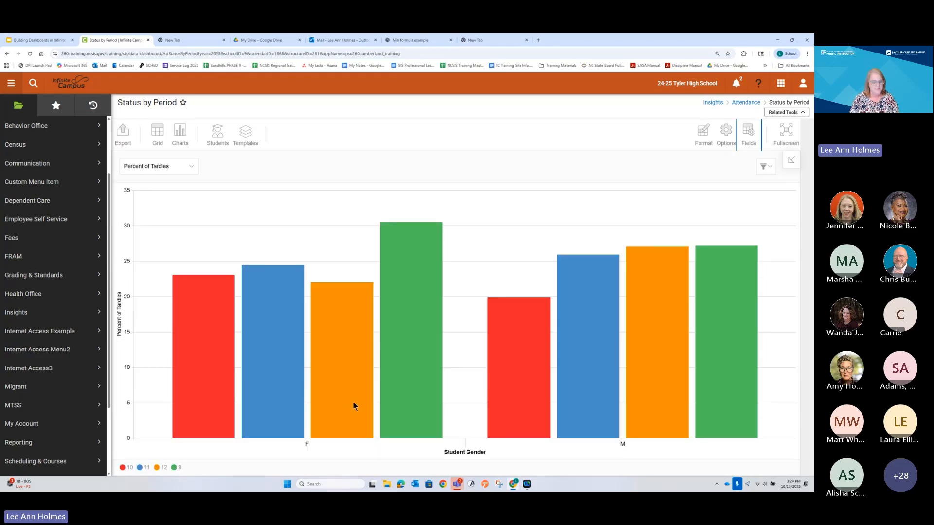
{"action": "mouse_move", "coordinate": [354, 404]}
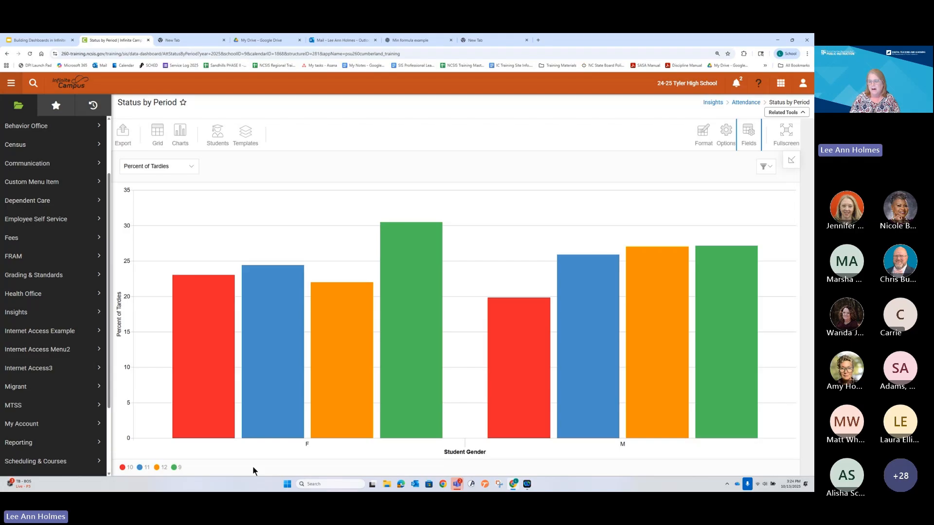
Step: Swap the two student fields so Student Gender is in the columns and Student Grade in the rows, and apply the arrangement
{"action": "left_click", "coordinate": [748, 133]}
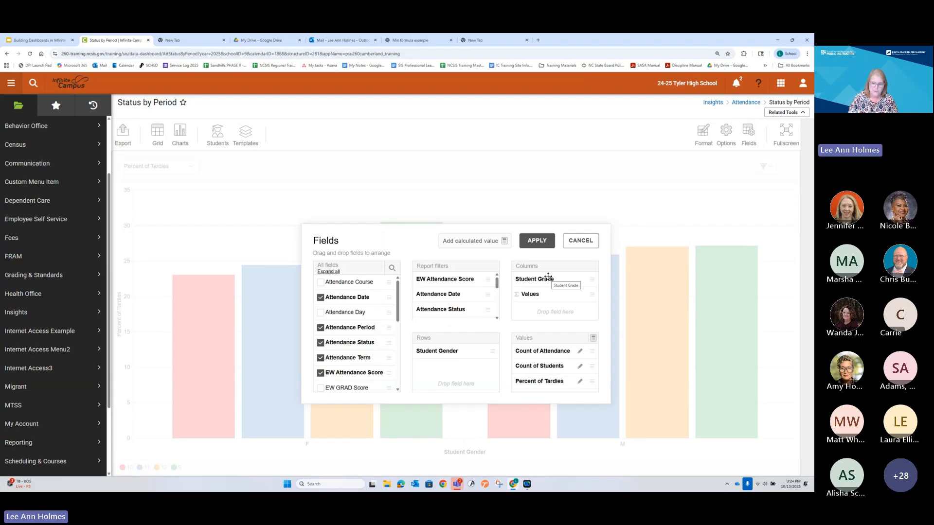
{"action": "left_click_drag", "start_coordinate": [548, 276], "coordinate": [527, 282]}
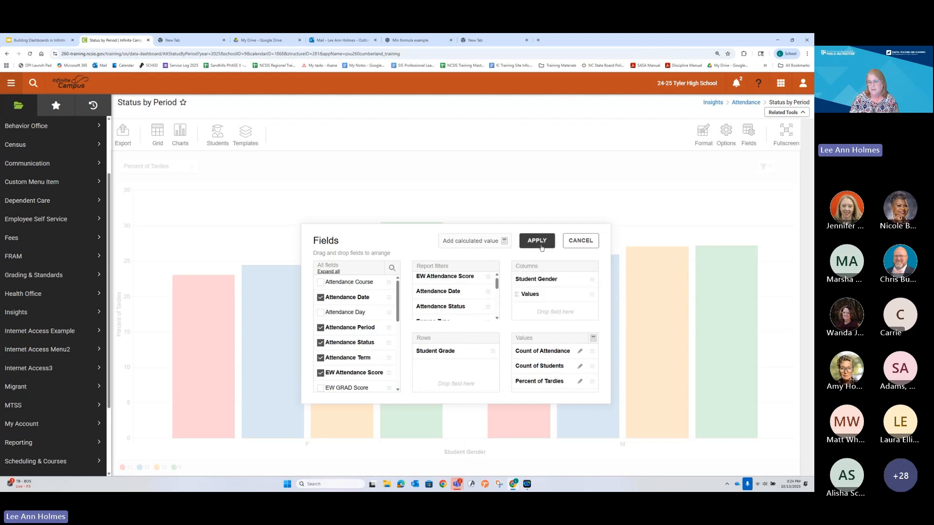
{"action": "left_click", "coordinate": [536, 241]}
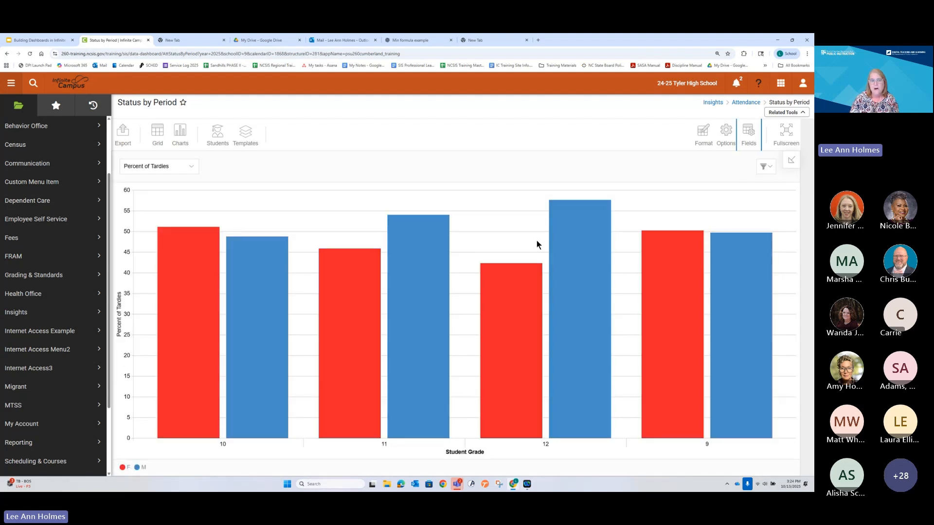
Step: Show Count of Attendance on the chart and rename that calculated value as Count of Tardies
{"action": "left_click", "coordinate": [188, 167]}
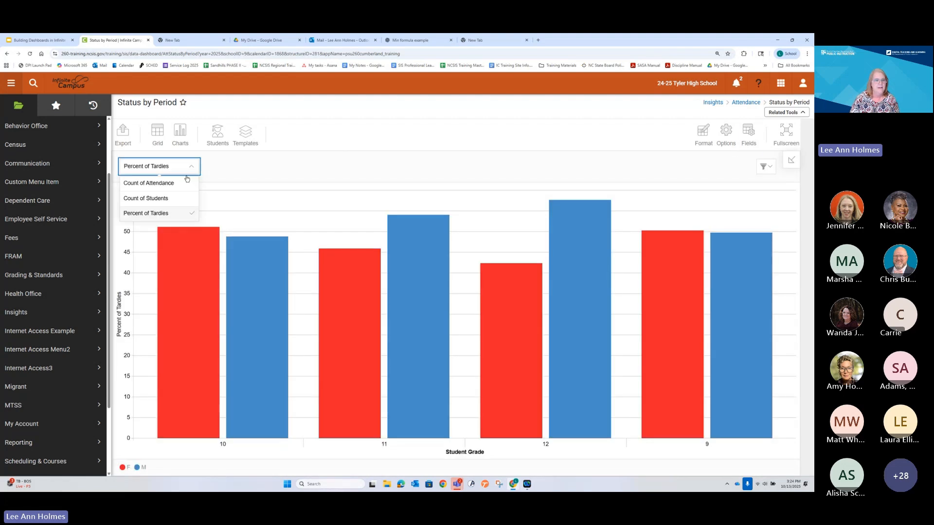
{"action": "left_click", "coordinate": [184, 185]}
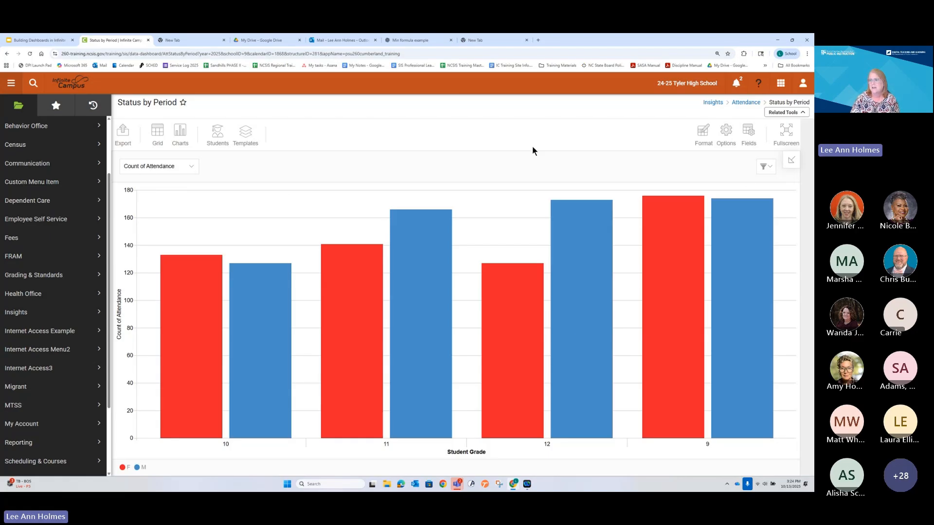
{"action": "left_click", "coordinate": [748, 134]}
{"action": "left_click", "coordinate": [579, 352]}
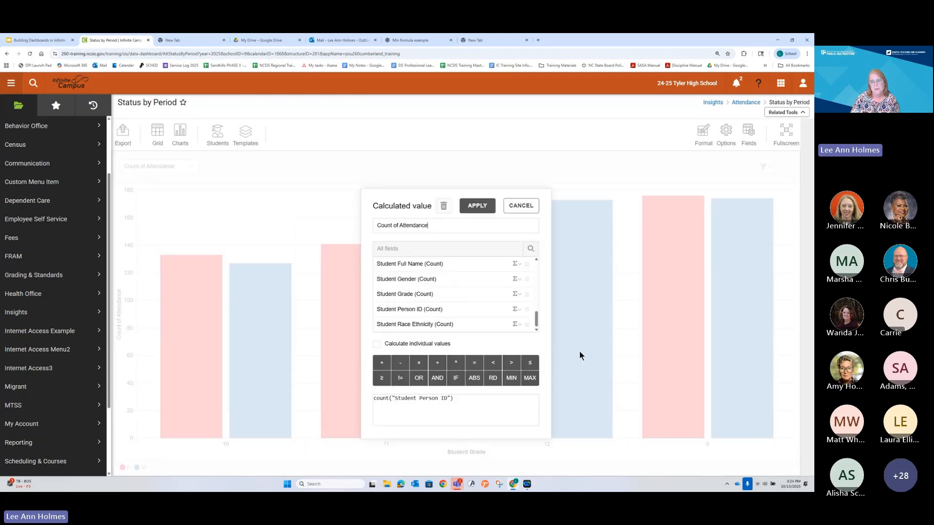
{"action": "double_click", "coordinate": [413, 225]}
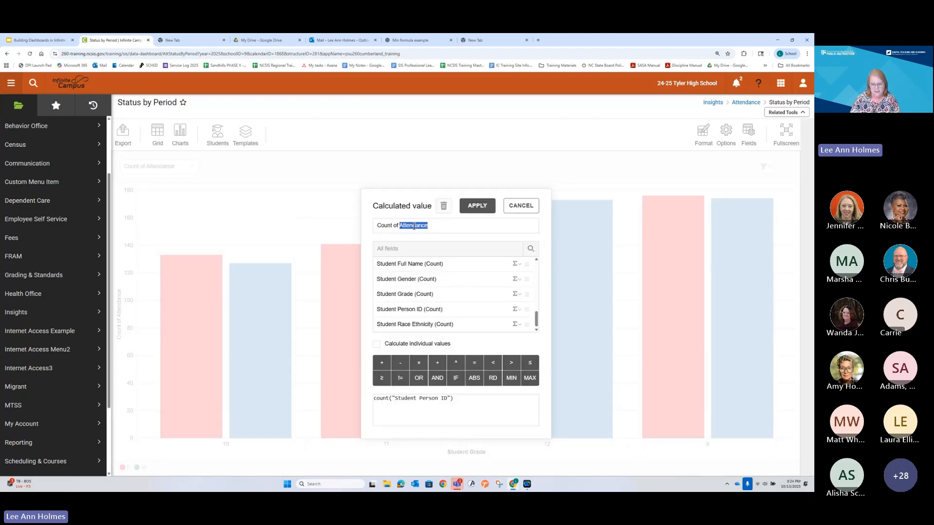
{"action": "type", "text": "Tardies"}
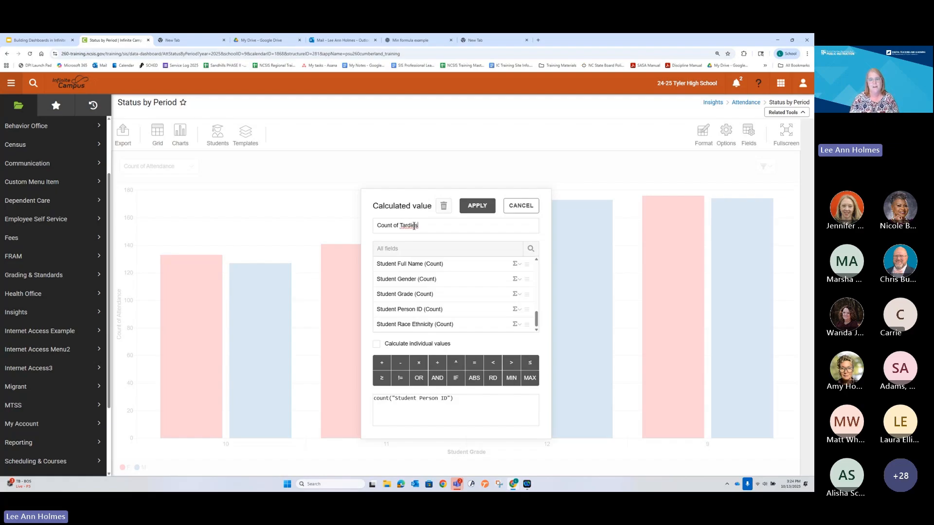
{"action": "left_click", "coordinate": [471, 206]}
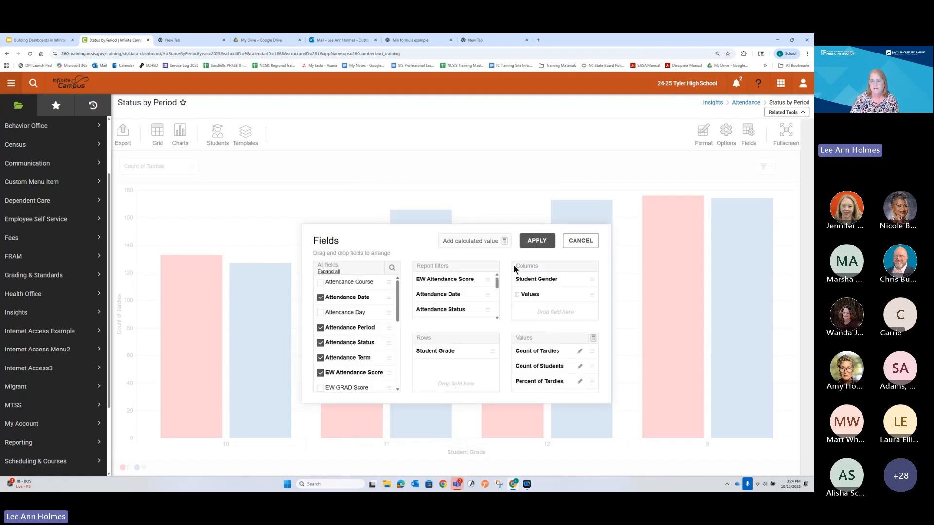
{"action": "left_click", "coordinate": [537, 240]}
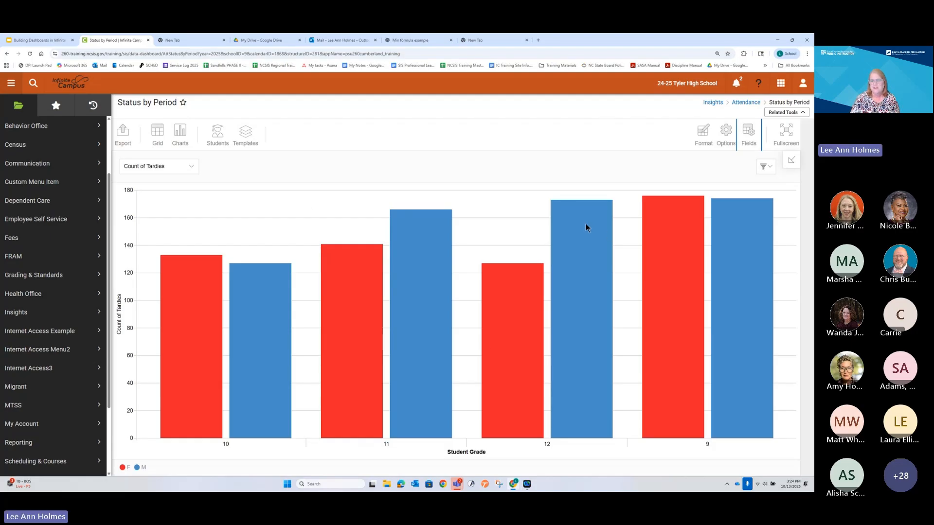
Step: Show Count of Students and Percent of Tardies on the chart in turn, and compare the bars by gender within each grade
{"action": "left_click", "coordinate": [170, 168]}
{"action": "left_click", "coordinate": [171, 199]}
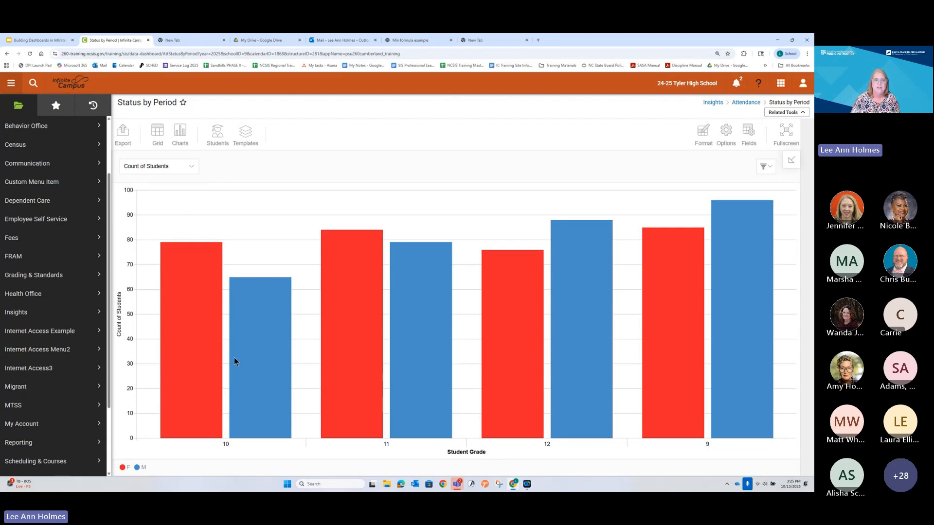
{"action": "left_click", "coordinate": [178, 170]}
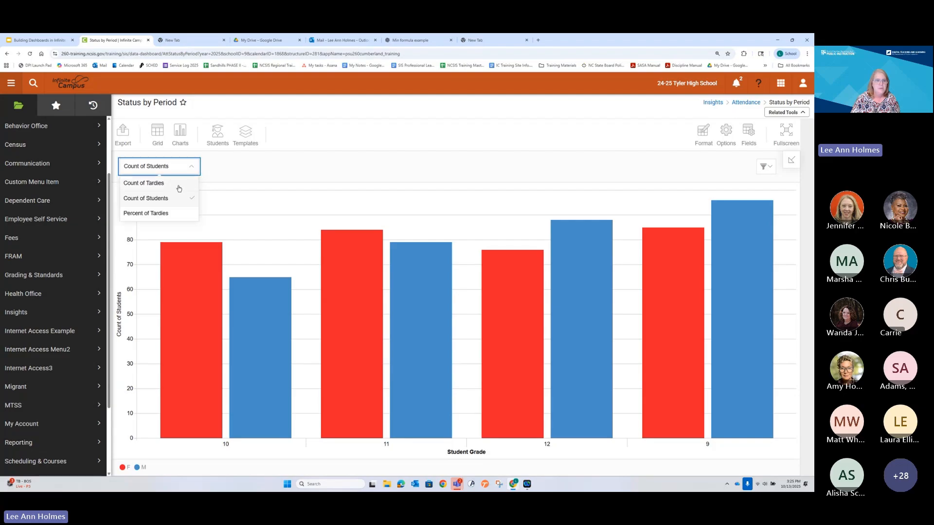
{"action": "left_click", "coordinate": [176, 212]}
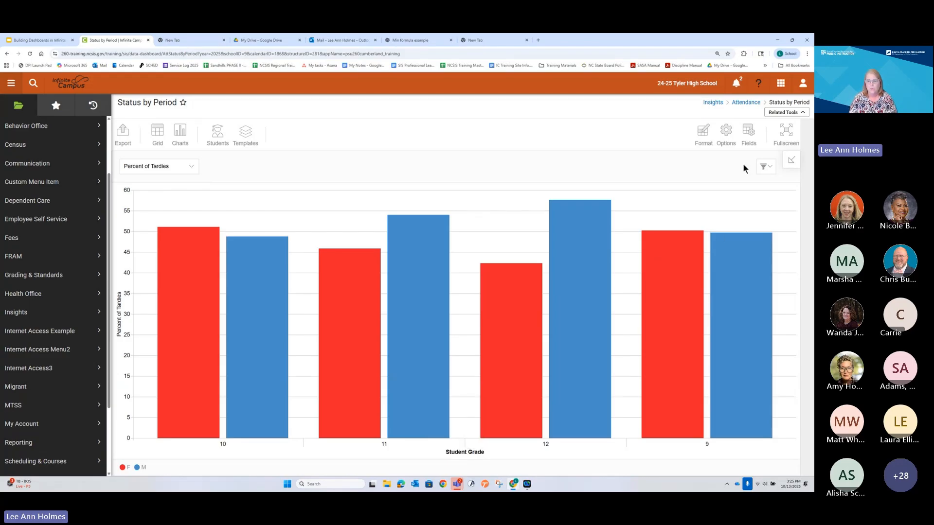
{"action": "mouse_move", "coordinate": [591, 228]}
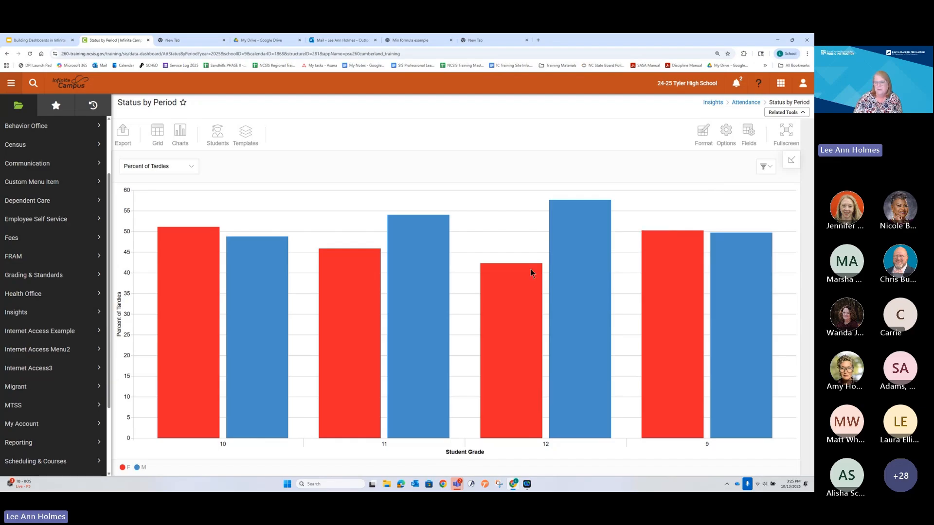
{"action": "mouse_move", "coordinate": [510, 286]}
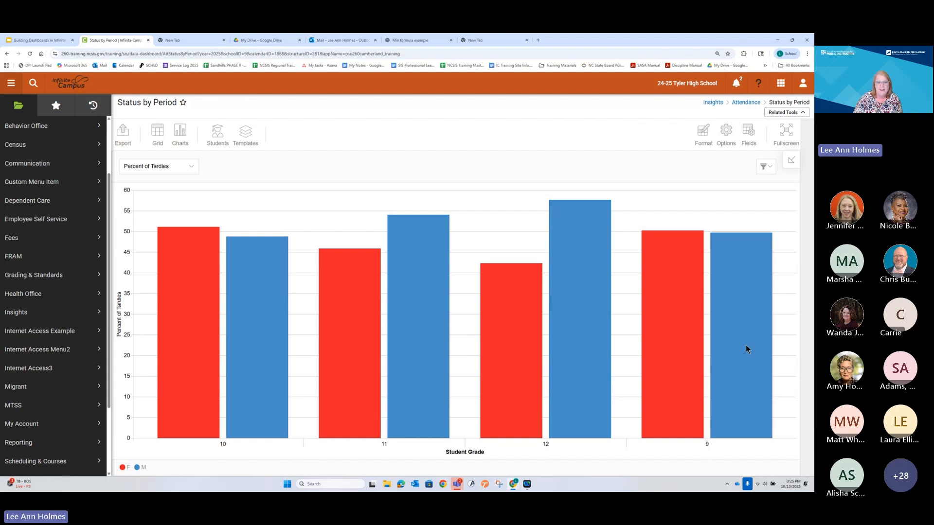
{"action": "mouse_move", "coordinate": [748, 346]}
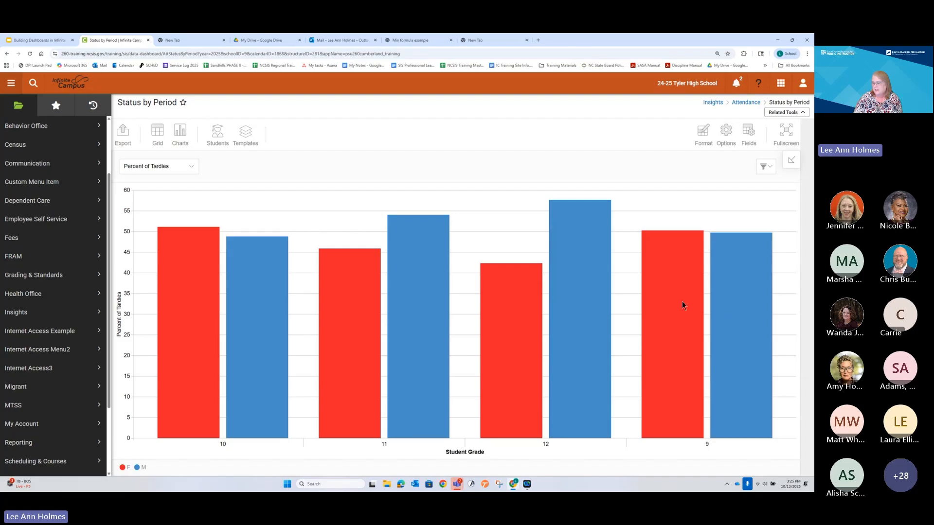
{"action": "mouse_move", "coordinate": [681, 304]}
{"action": "mouse_move", "coordinate": [739, 292]}
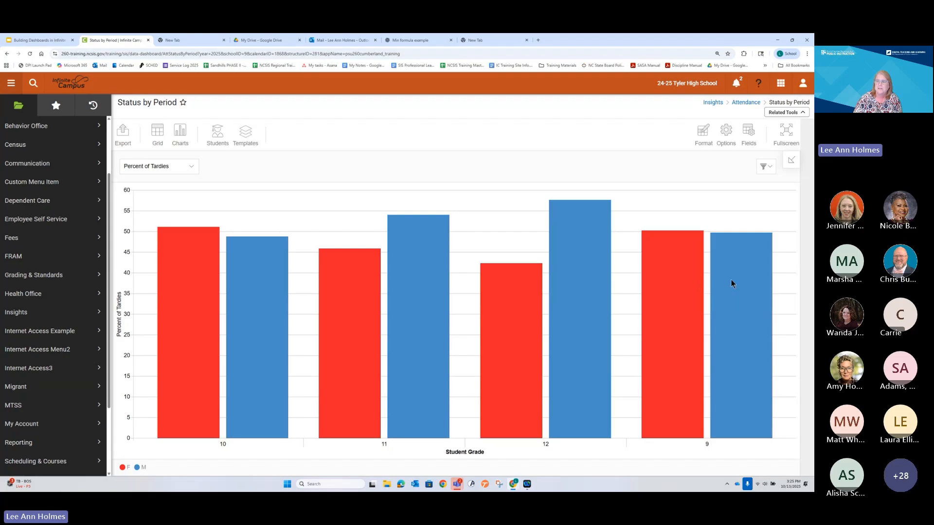
{"action": "mouse_move", "coordinate": [665, 287]}
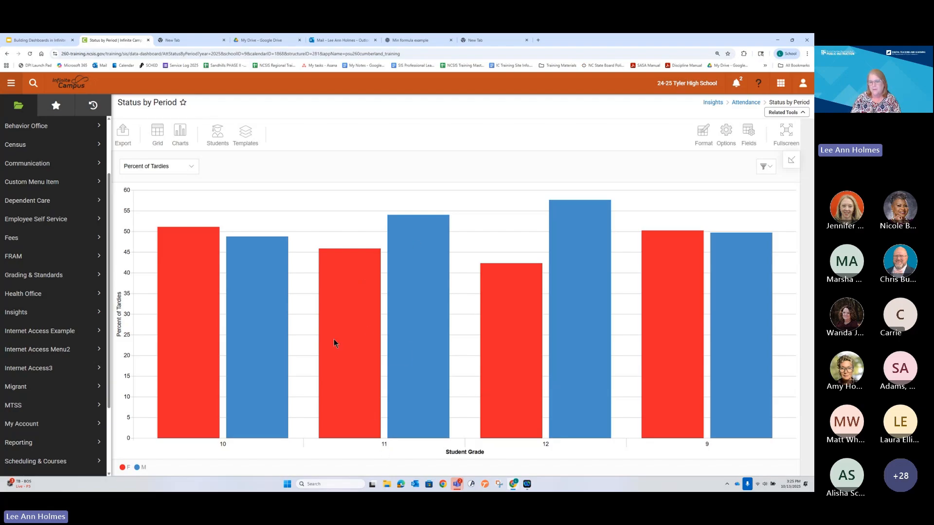
{"action": "mouse_move", "coordinate": [372, 338]}
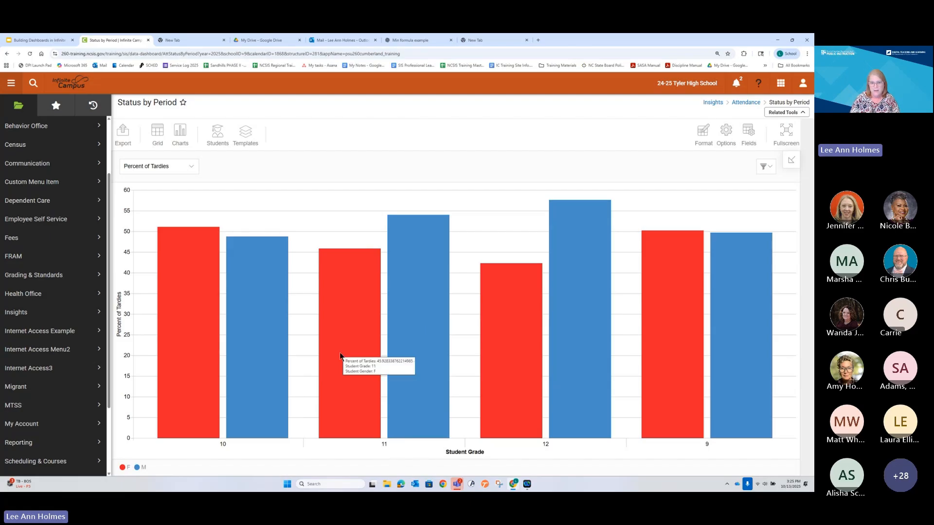
Step: Switch the report from the chart to the grid and enlarge the page
{"action": "left_click", "coordinate": [156, 130]}
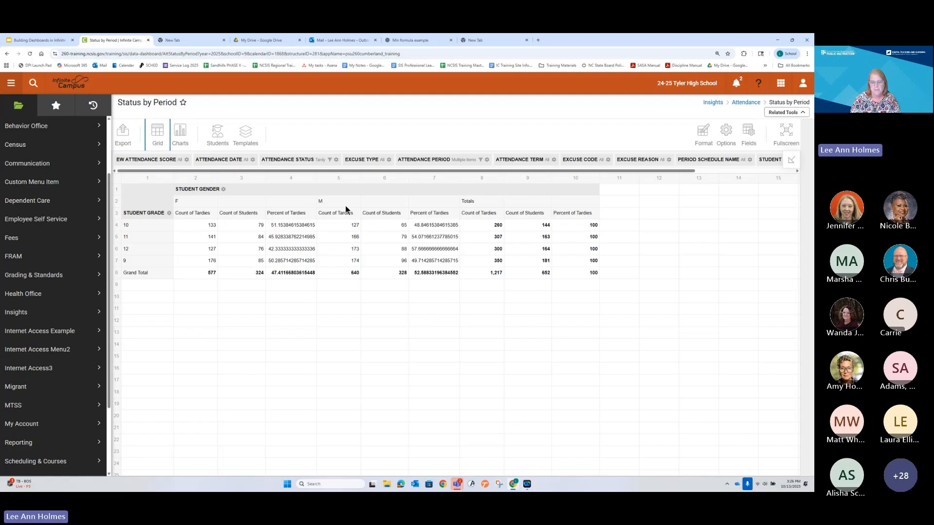
{"action": "key", "text": "ctrl+plus"}
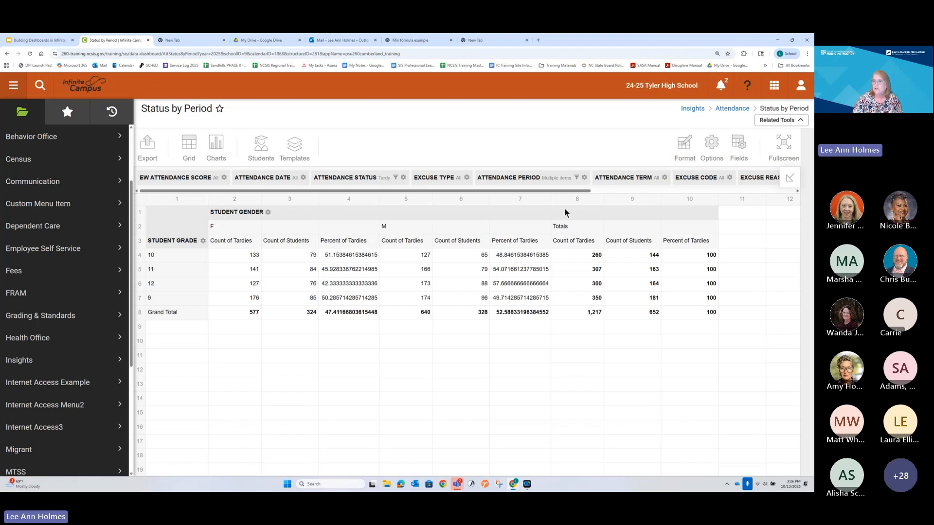
{"action": "left_click", "coordinate": [685, 150]}
{"action": "mouse_move", "coordinate": [685, 149]}
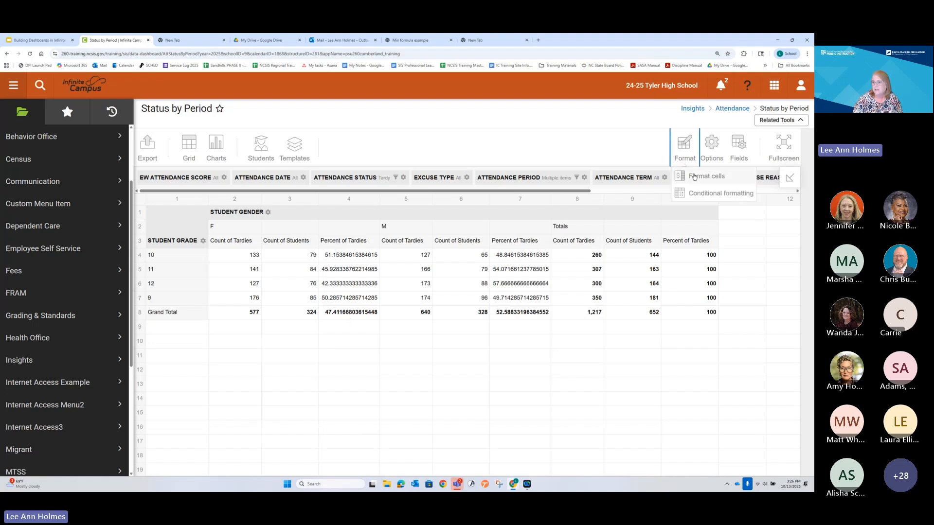
{"action": "left_click", "coordinate": [694, 177]}
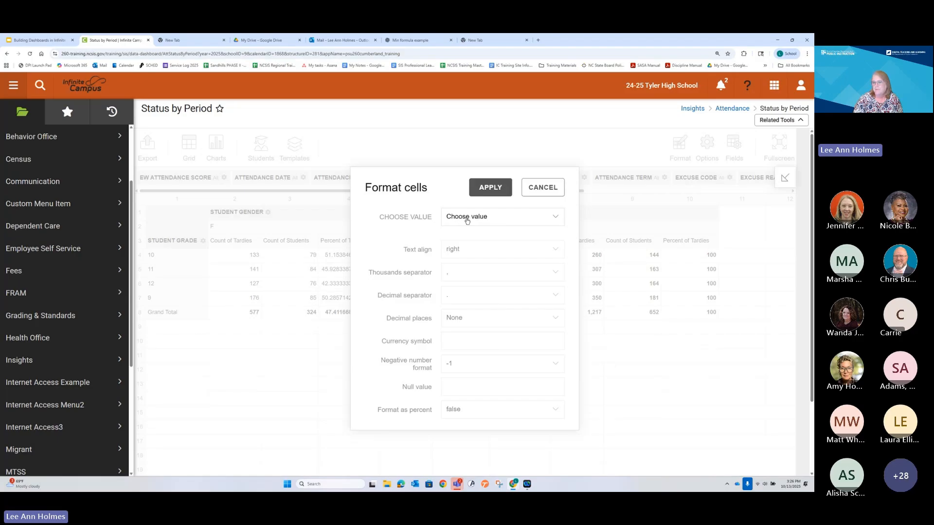
{"action": "left_click", "coordinate": [549, 188]}
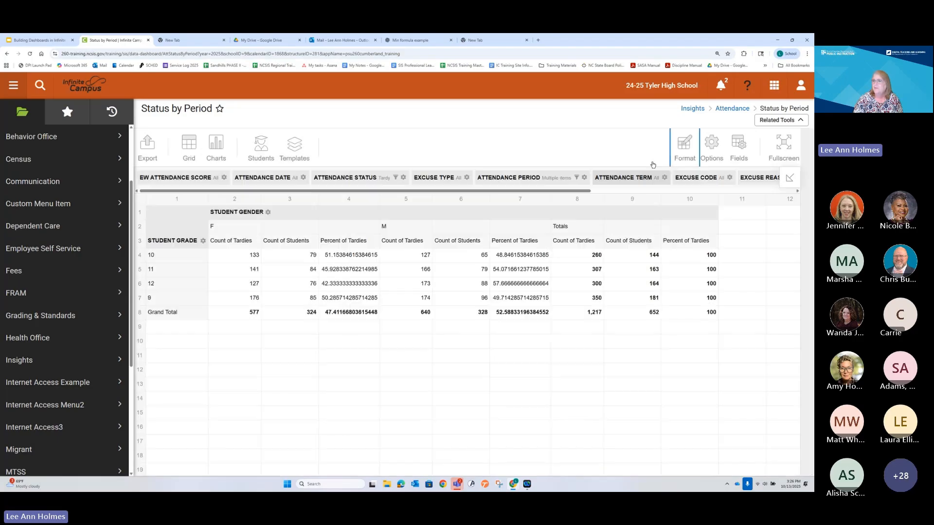
Step: Check the formula of the Percent of Tardies calculated value and close the field settings without changes
{"action": "left_click", "coordinate": [732, 142]}
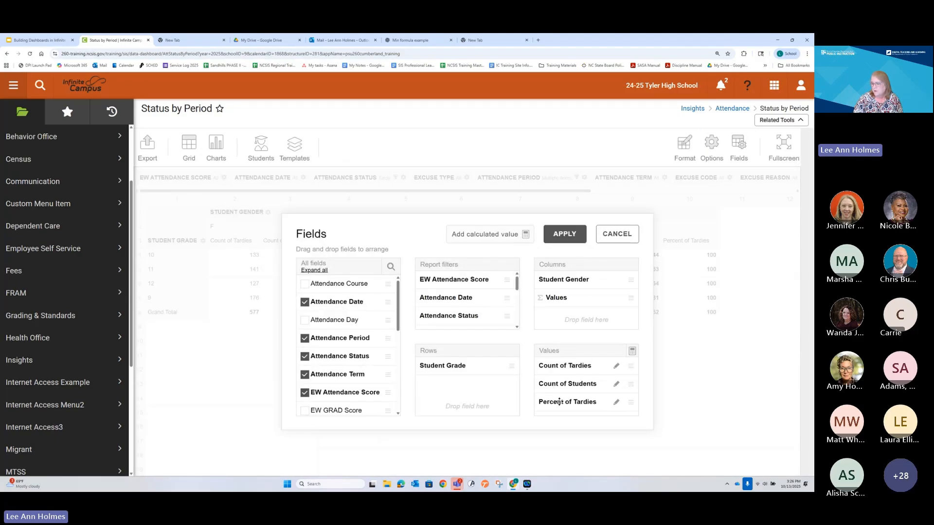
{"action": "left_click", "coordinate": [616, 402]}
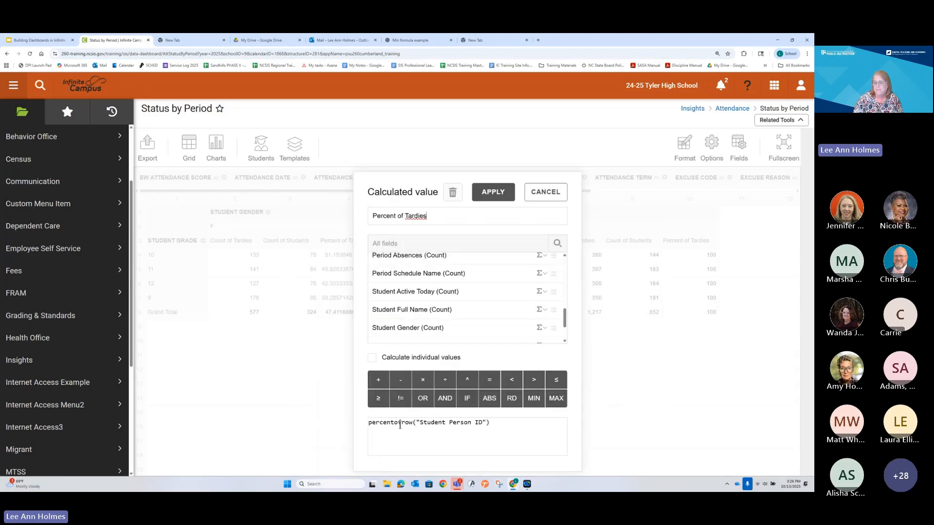
{"action": "left_click", "coordinate": [492, 195]}
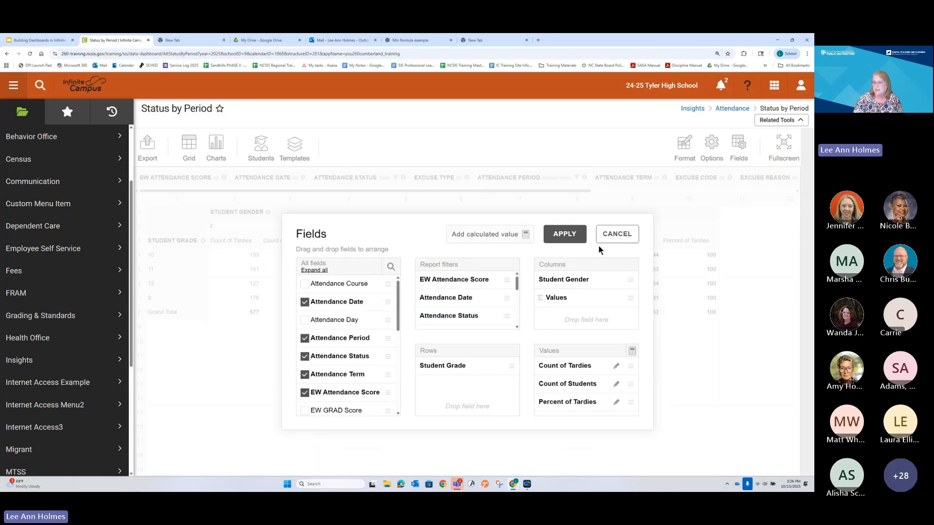
{"action": "left_click", "coordinate": [612, 236]}
Step: Format the Percent of Tardies cells with 0 decimal places and set Format as percent to true
{"action": "left_click", "coordinate": [683, 144]}
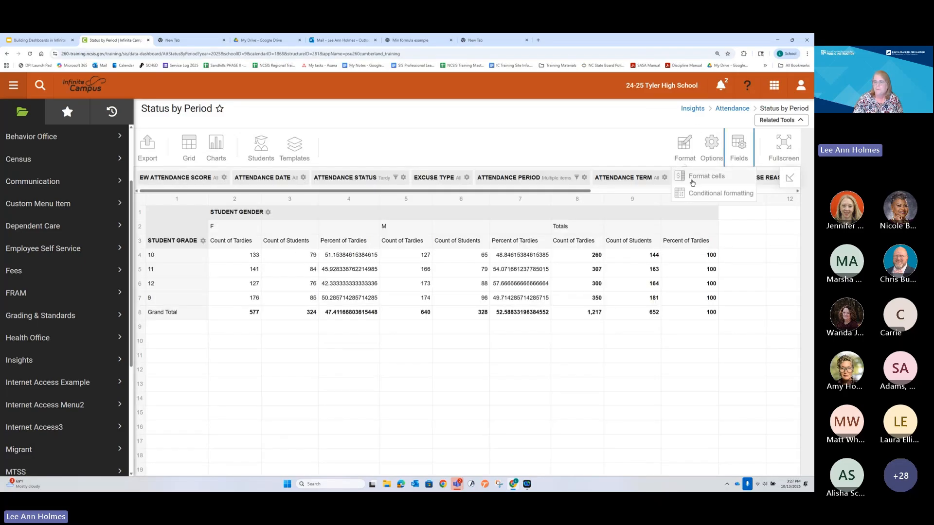
{"action": "left_click", "coordinate": [690, 178]}
{"action": "left_click", "coordinate": [486, 225]}
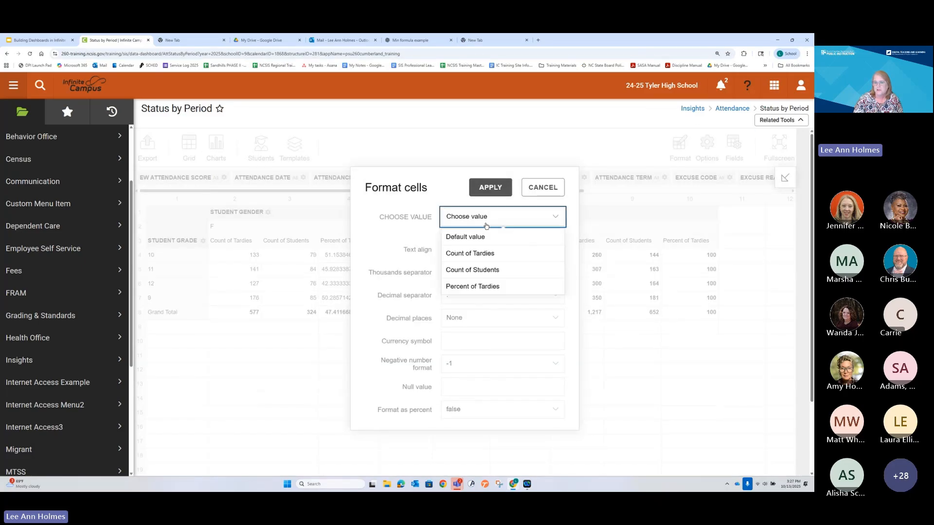
{"action": "left_click", "coordinate": [481, 287]}
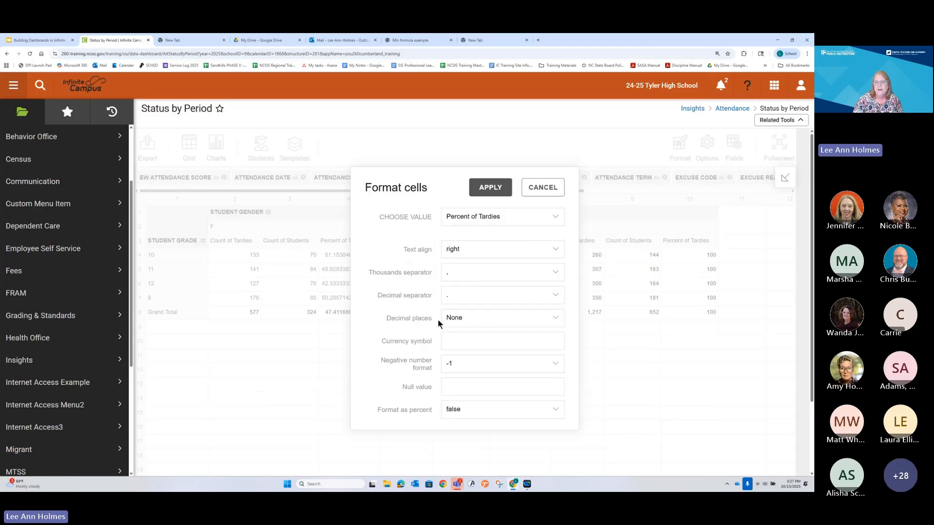
{"action": "left_click", "coordinate": [451, 318]}
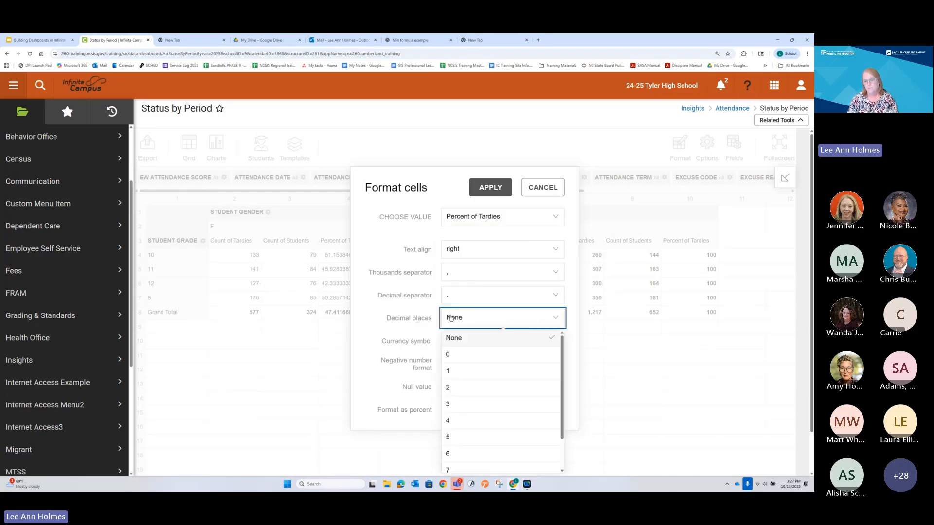
{"action": "left_click", "coordinate": [447, 359]}
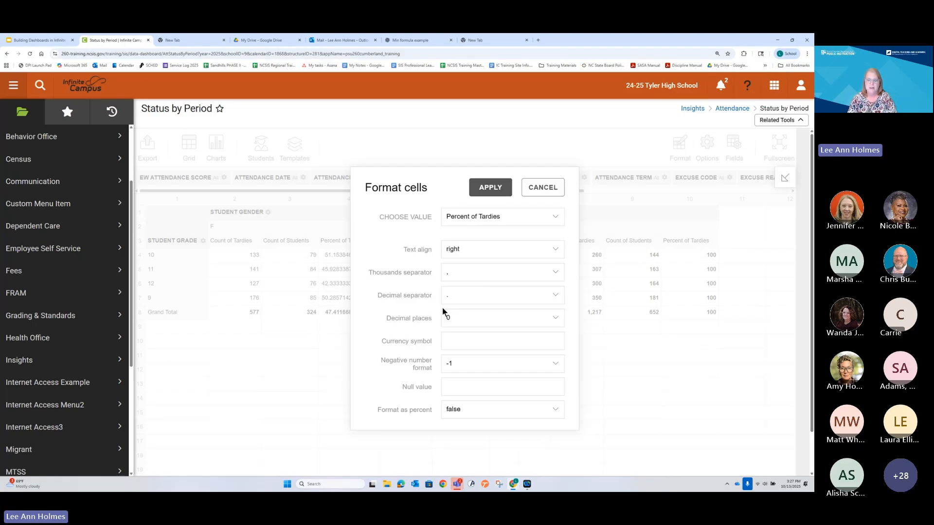
{"action": "left_click", "coordinate": [468, 414]}
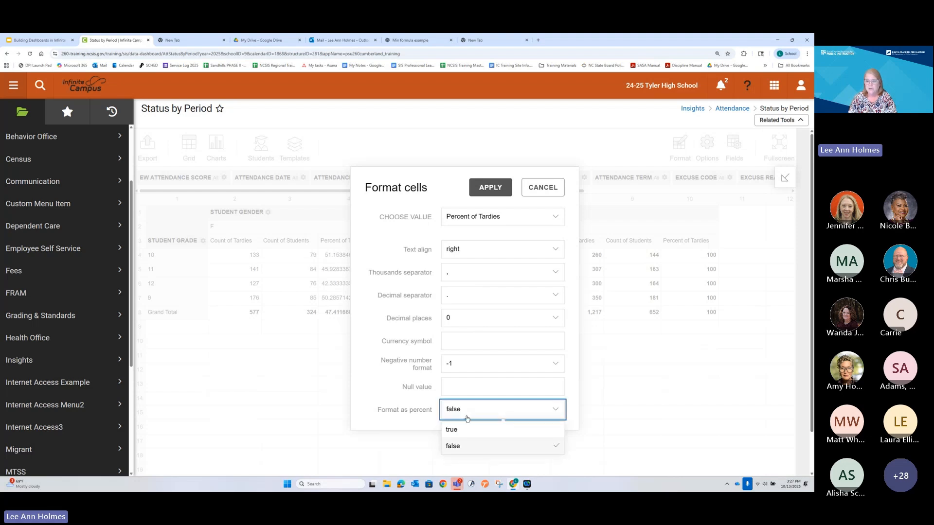
{"action": "left_click", "coordinate": [457, 429]}
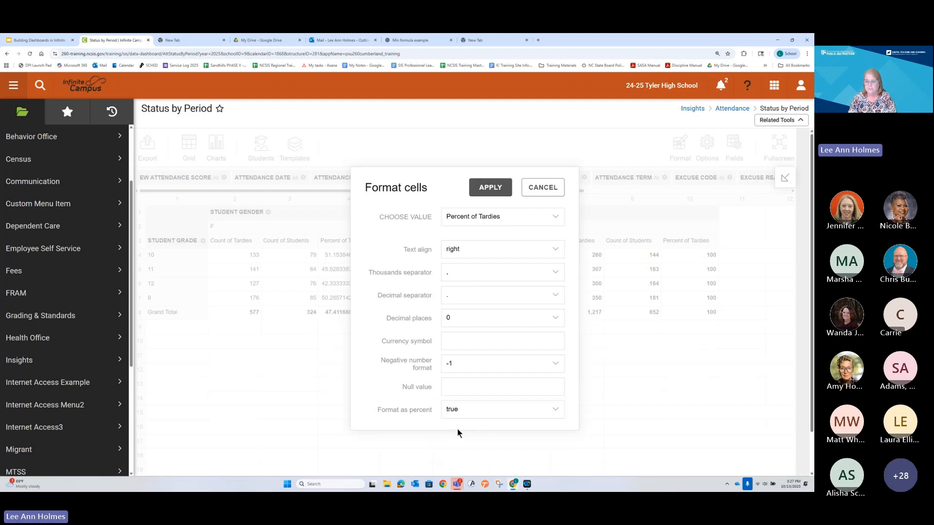
{"action": "left_click", "coordinate": [490, 188]}
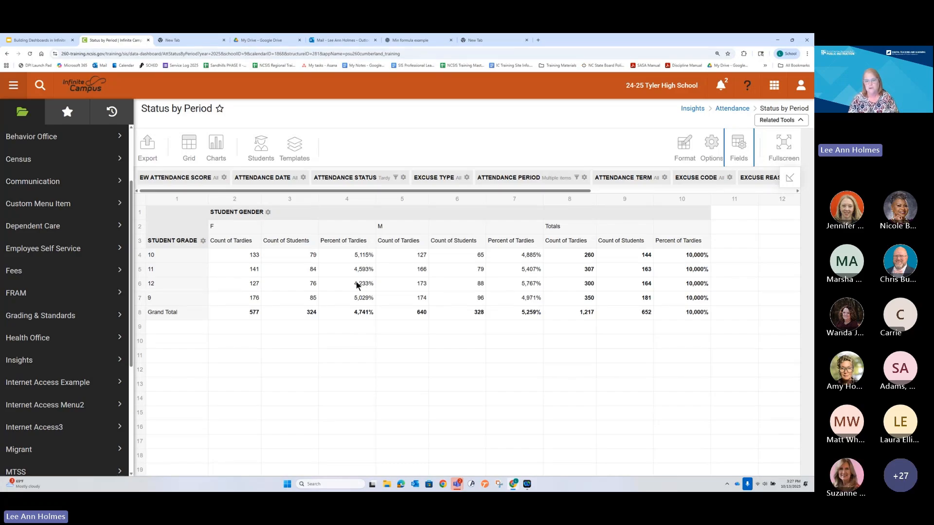
Step: Divide the Percent of Tardies formula by 100, making it percentofrow("Student Person ID") / 100, and apply the fields
{"action": "left_click", "coordinate": [734, 144]}
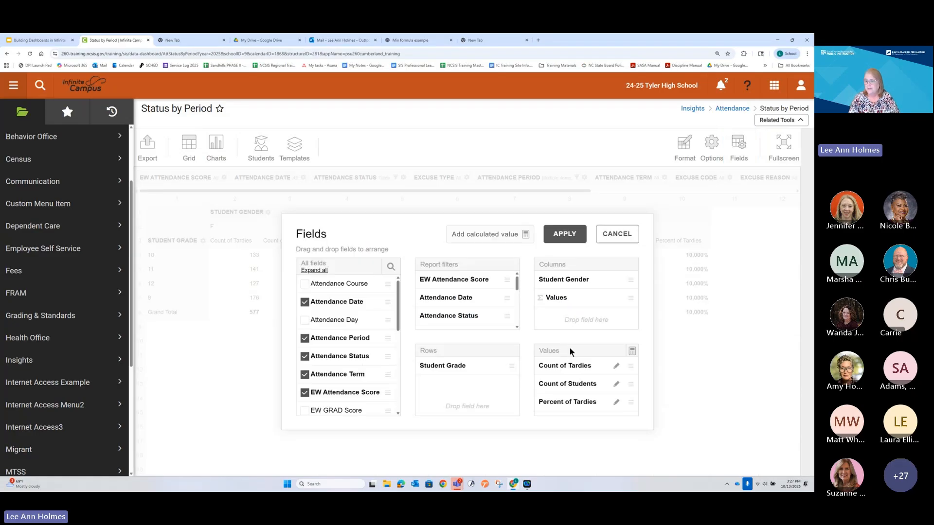
{"action": "left_click", "coordinate": [616, 402]}
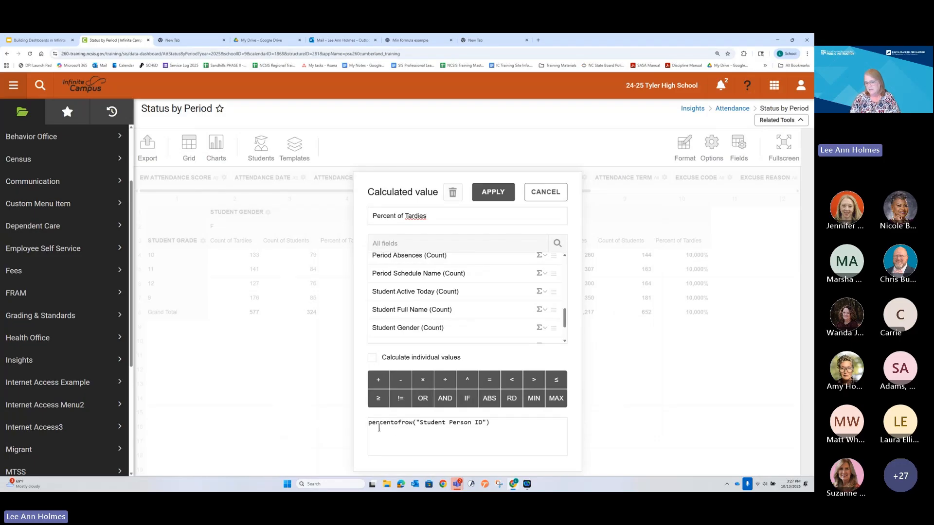
{"action": "left_click", "coordinate": [507, 425]}
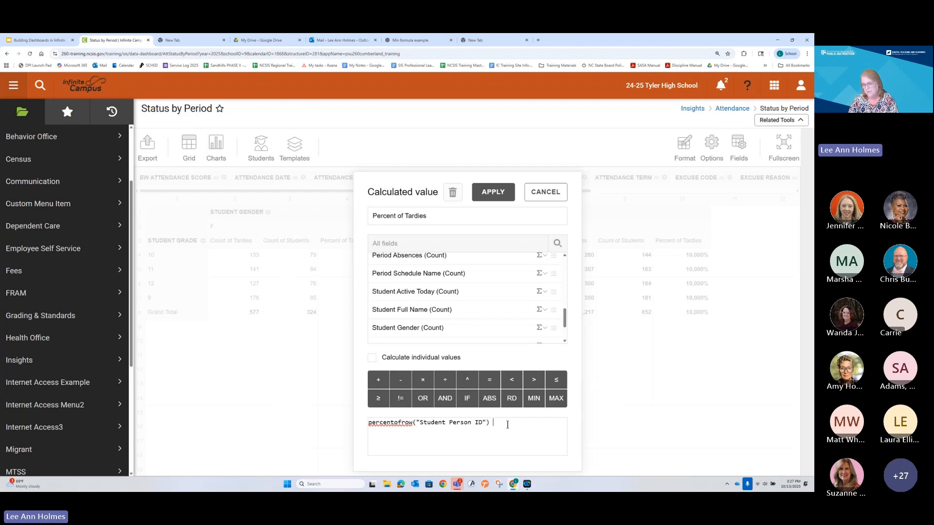
{"action": "type", "text": "/ 100"}
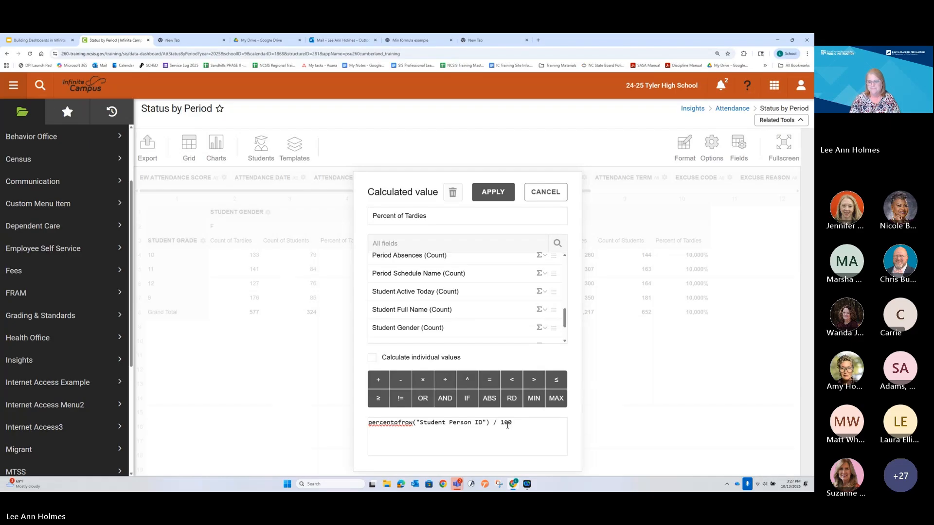
{"action": "left_click", "coordinate": [493, 192]}
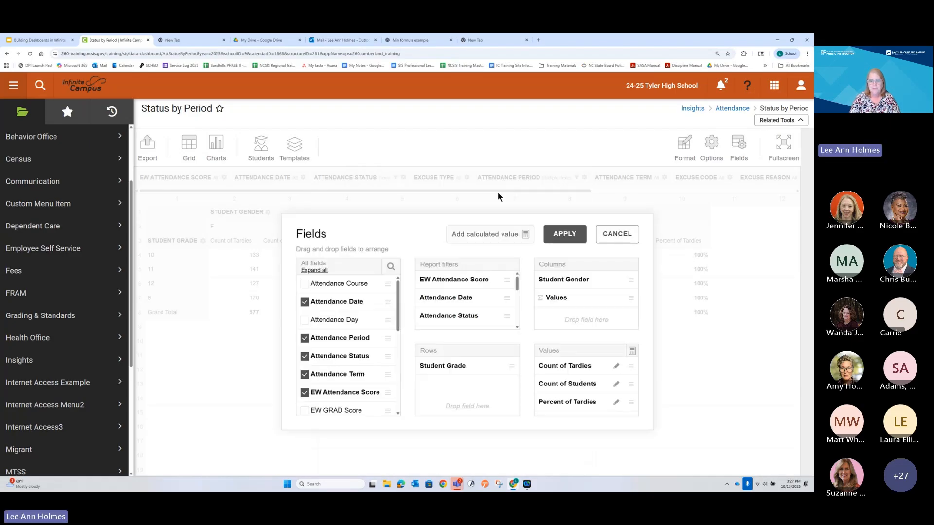
{"action": "left_click", "coordinate": [564, 235]}
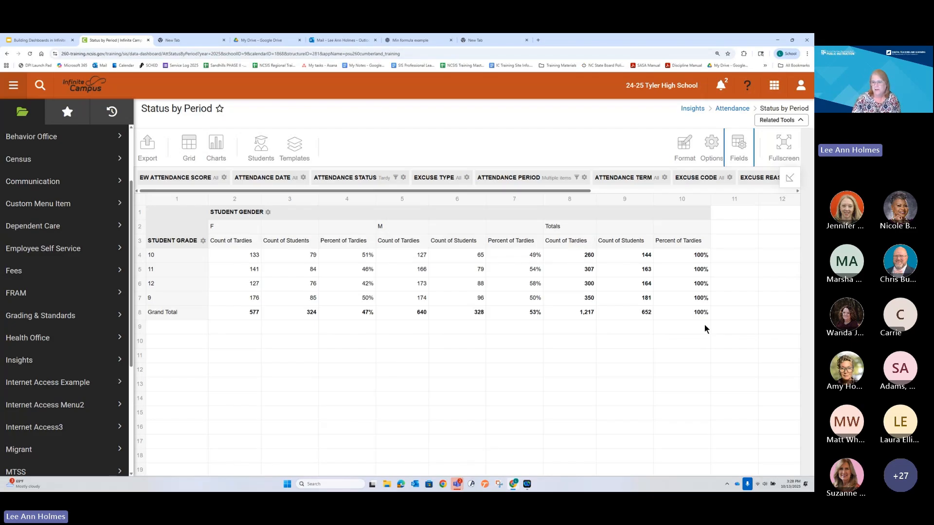
Step: Set the grid's layout options to not show subtotals and to show grand totals for columns only
{"action": "left_click", "coordinate": [710, 146]}
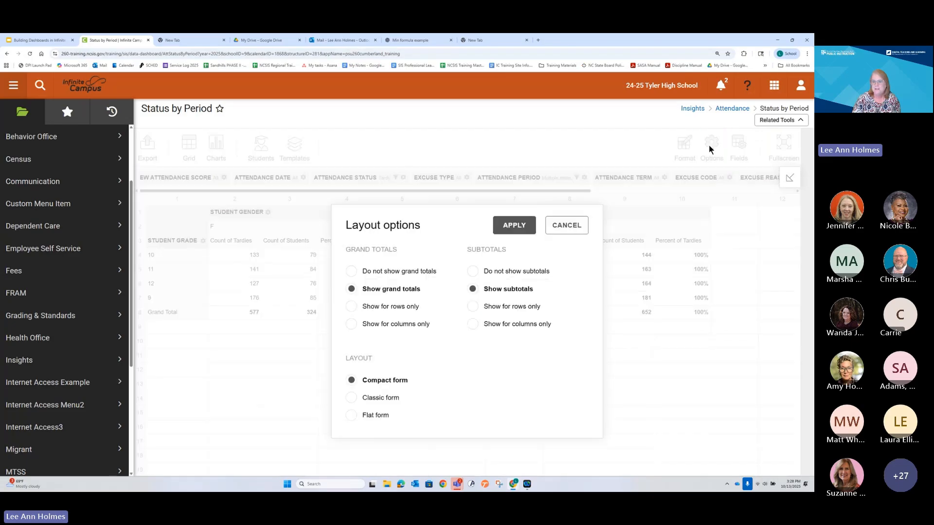
{"action": "left_click", "coordinate": [473, 271]}
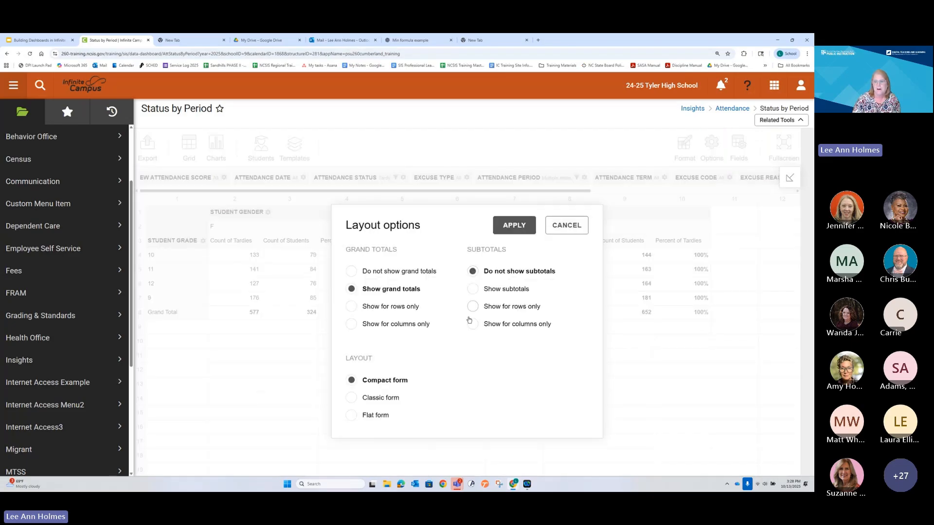
{"action": "left_click", "coordinate": [520, 226]}
{"action": "left_click", "coordinate": [711, 143]}
{"action": "left_click", "coordinate": [352, 325]}
{"action": "left_click", "coordinate": [512, 226]}
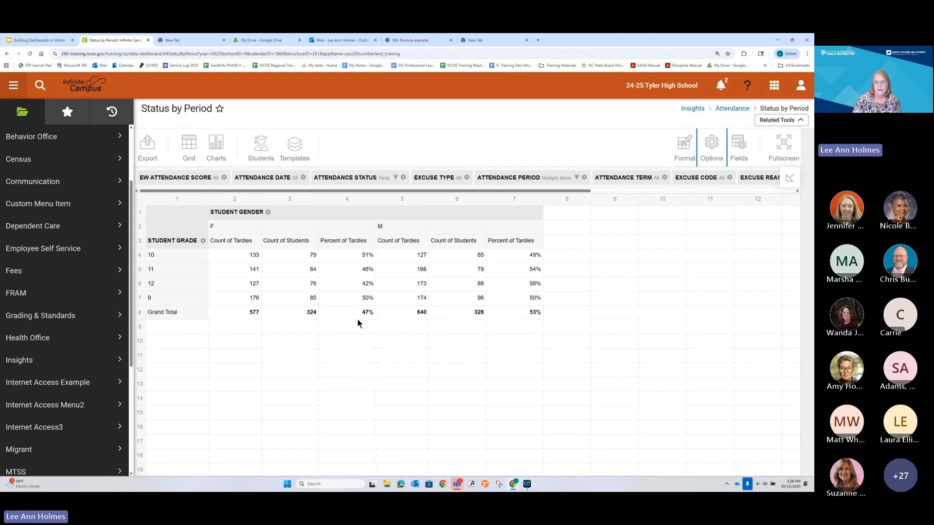
Step: Add a conditional formatting condition that targets the Percent of Tardies values
{"action": "left_click", "coordinate": [349, 255]}
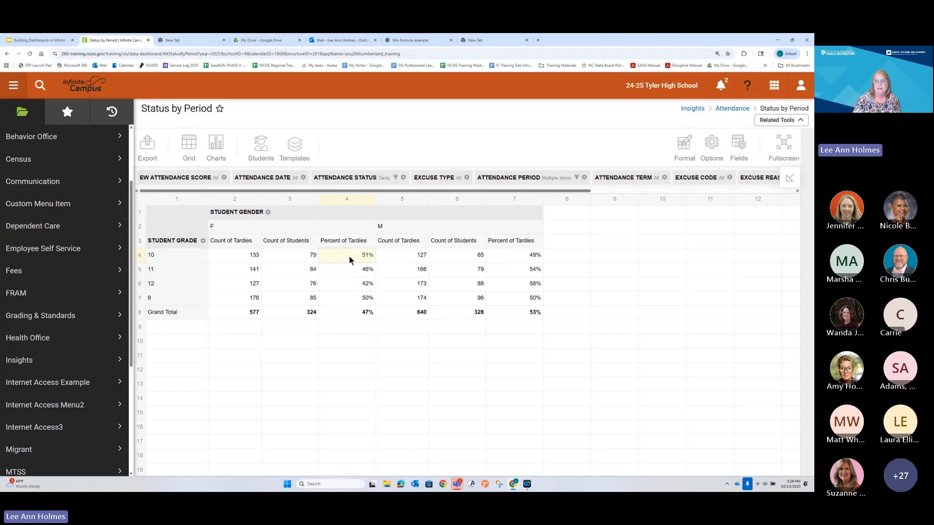
{"action": "left_click", "coordinate": [520, 257]}
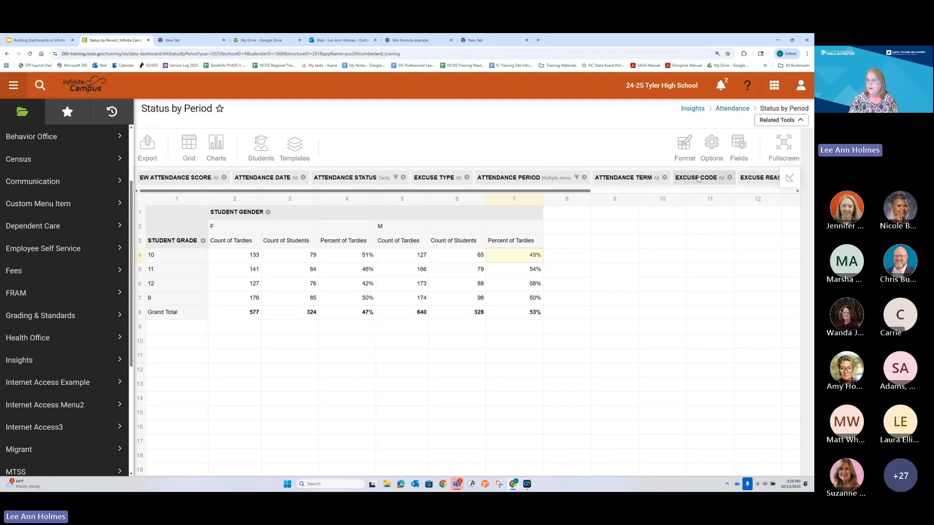
{"action": "mouse_move", "coordinate": [684, 146]}
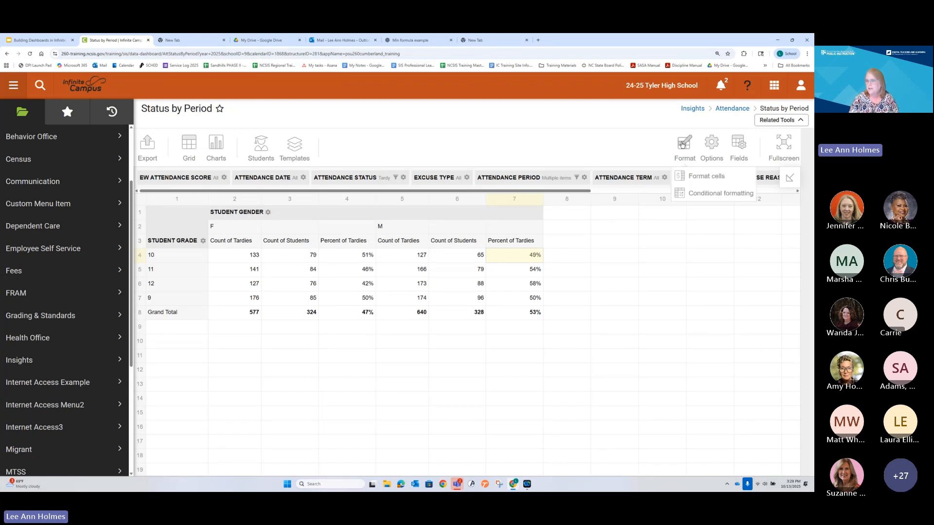
{"action": "left_click", "coordinate": [700, 194]}
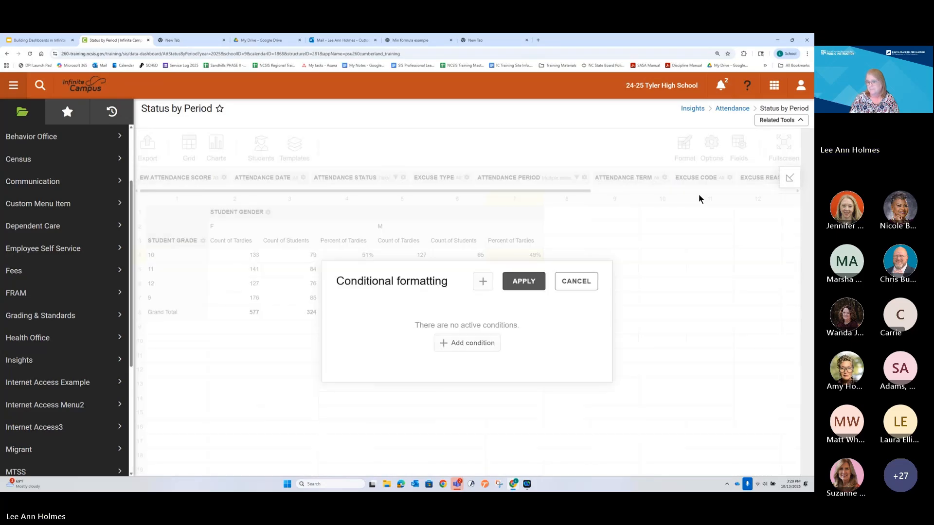
{"action": "left_click", "coordinate": [461, 343]}
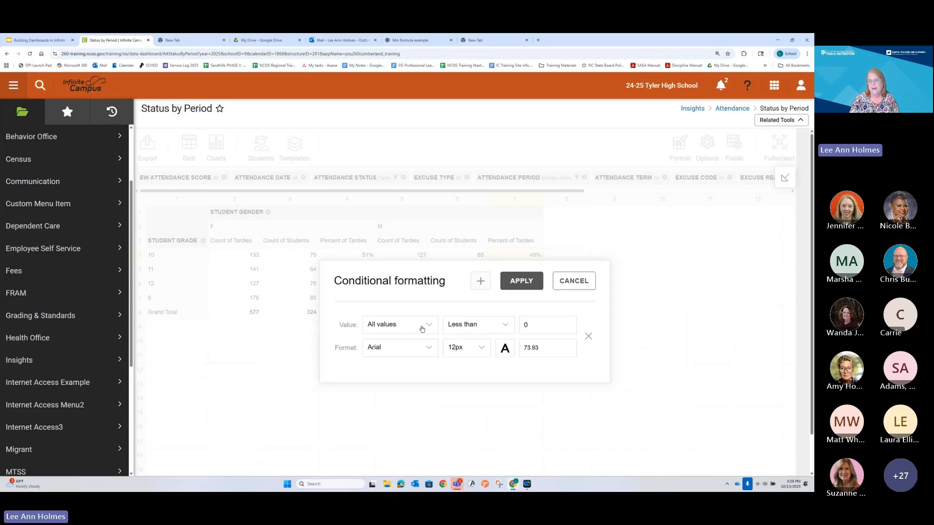
{"action": "left_click", "coordinate": [422, 330]}
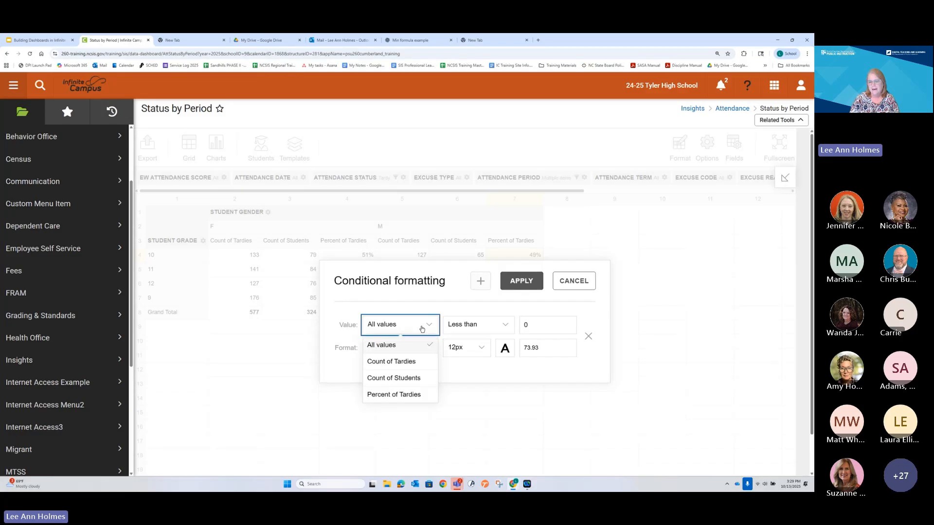
{"action": "left_click", "coordinate": [398, 394]}
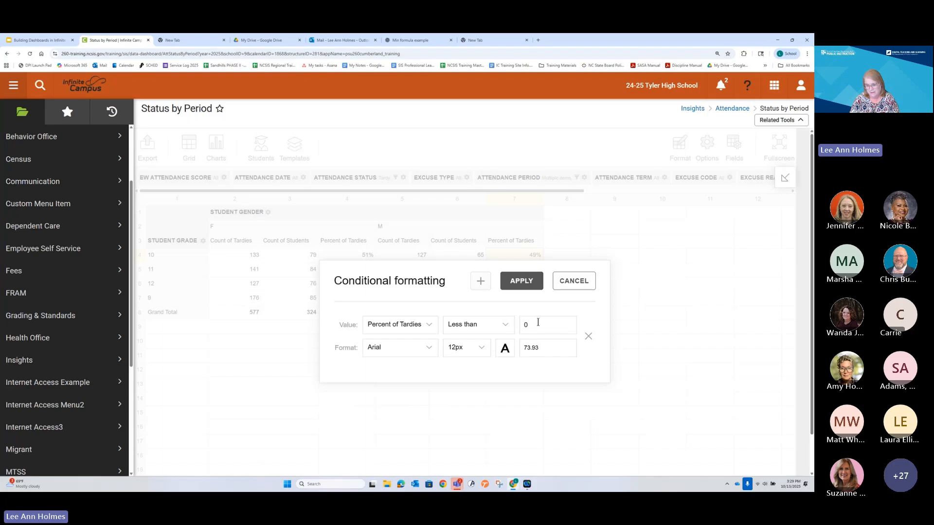
Step: Set the Percent of Tardies condition to Greater than .50
{"action": "left_click", "coordinate": [506, 328]}
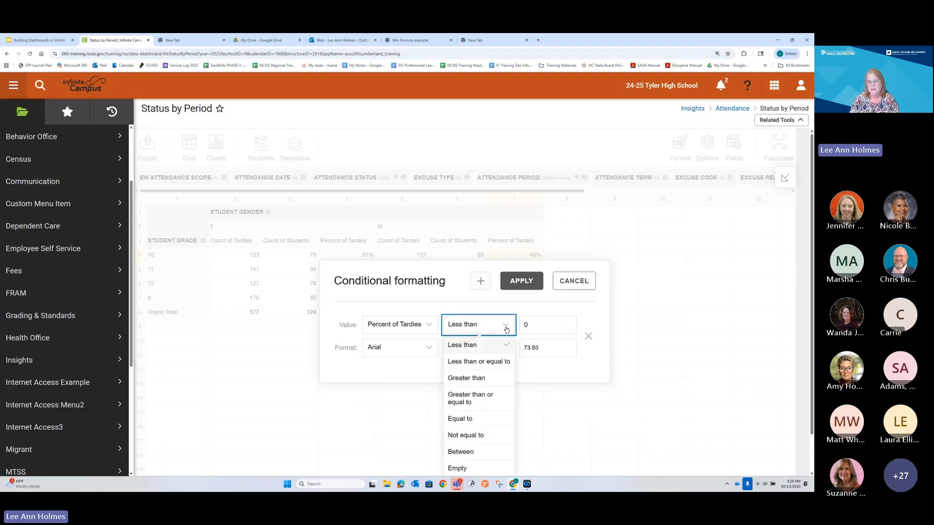
{"action": "scroll", "coordinate": [480, 426], "scroll_direction": "down", "scroll_amount": 1}
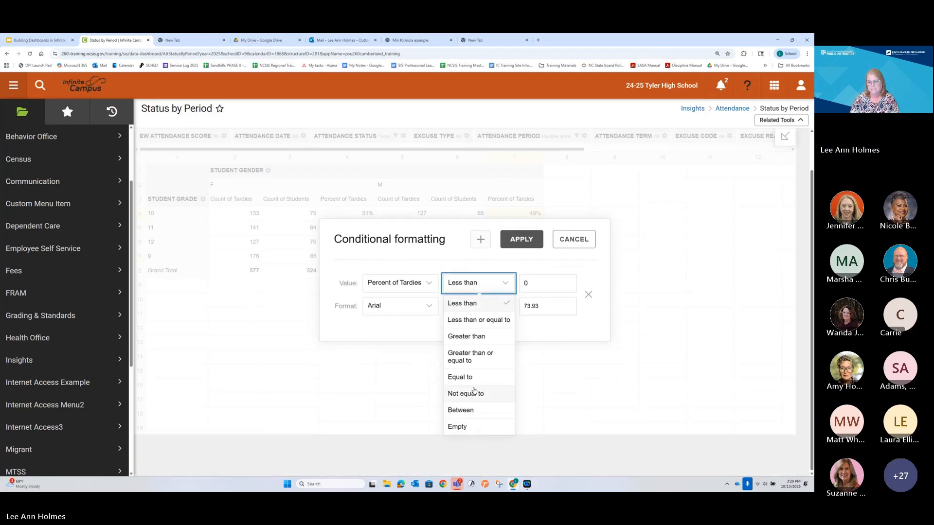
{"action": "left_click", "coordinate": [466, 336]}
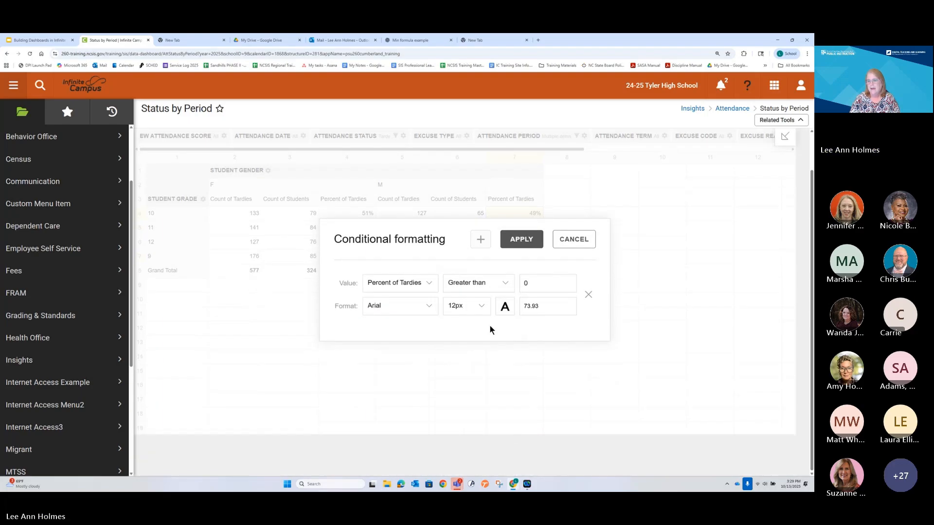
{"action": "left_click", "coordinate": [528, 288]}
{"action": "key", "text": "BackSpace"}
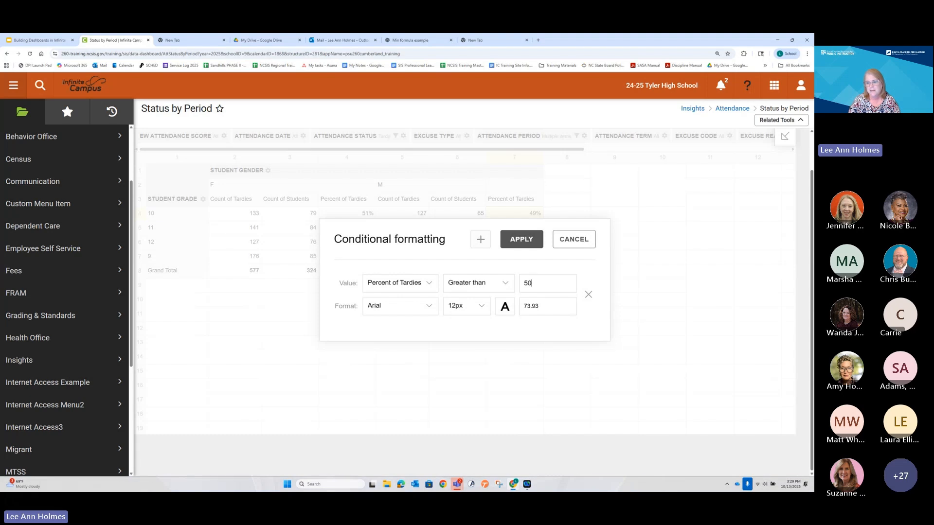
{"action": "key", "text": "BackSpace"}
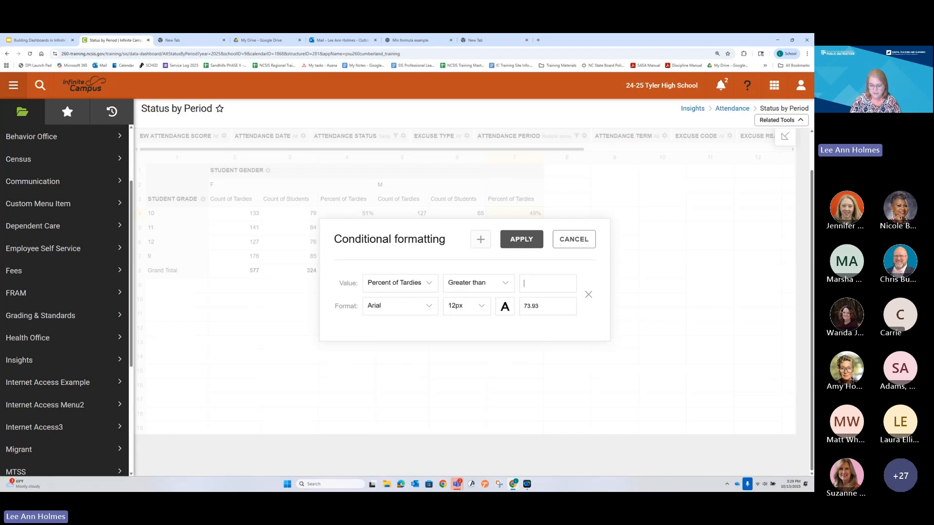
{"action": "type", "text": ".50"}
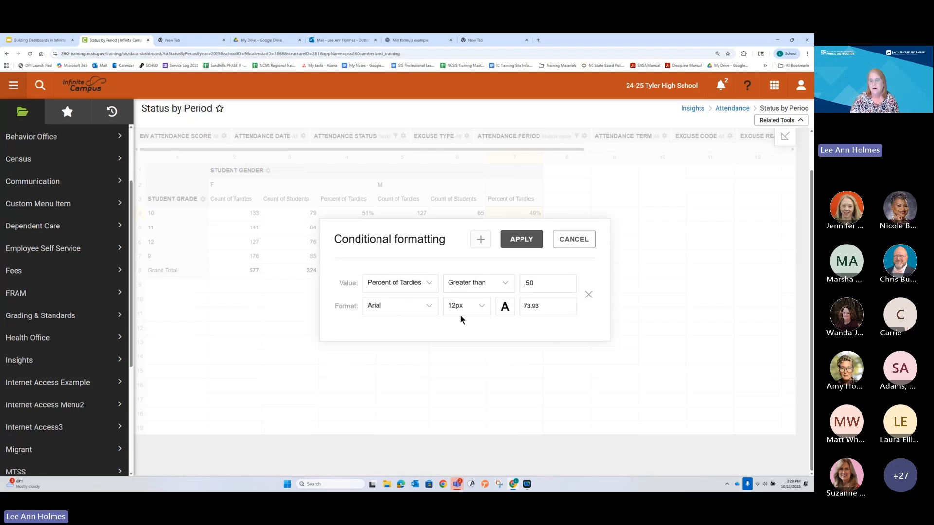
Step: Give the condition a light red #FFCDD2 highlight and apply the conditional formatting to the grid
{"action": "left_click", "coordinate": [504, 308]}
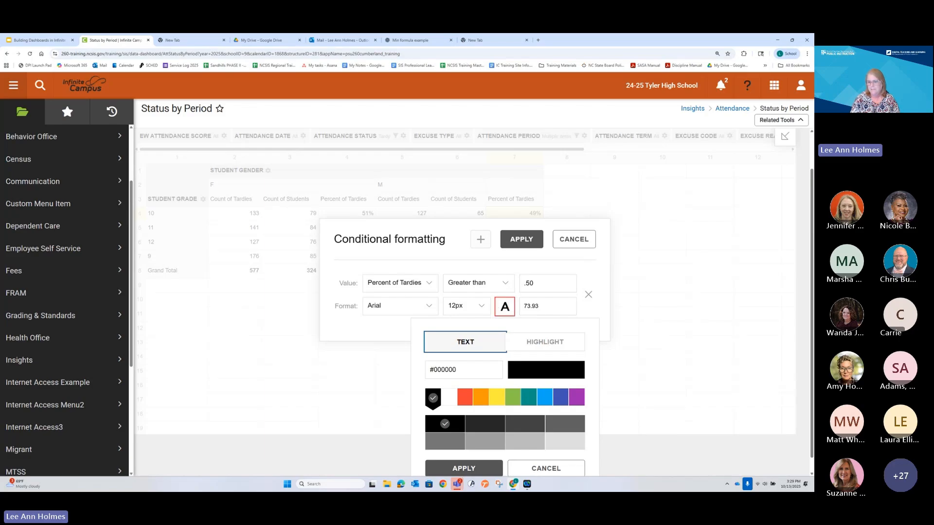
{"action": "left_click", "coordinate": [538, 343]}
{"action": "scroll", "coordinate": [574, 347], "scroll_direction": "down", "scroll_amount": 1}
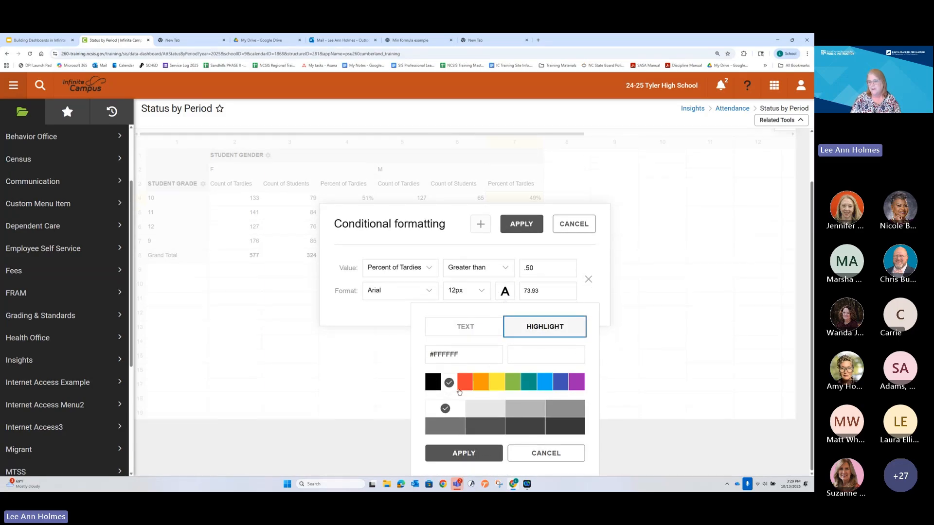
{"action": "left_click", "coordinate": [465, 382]}
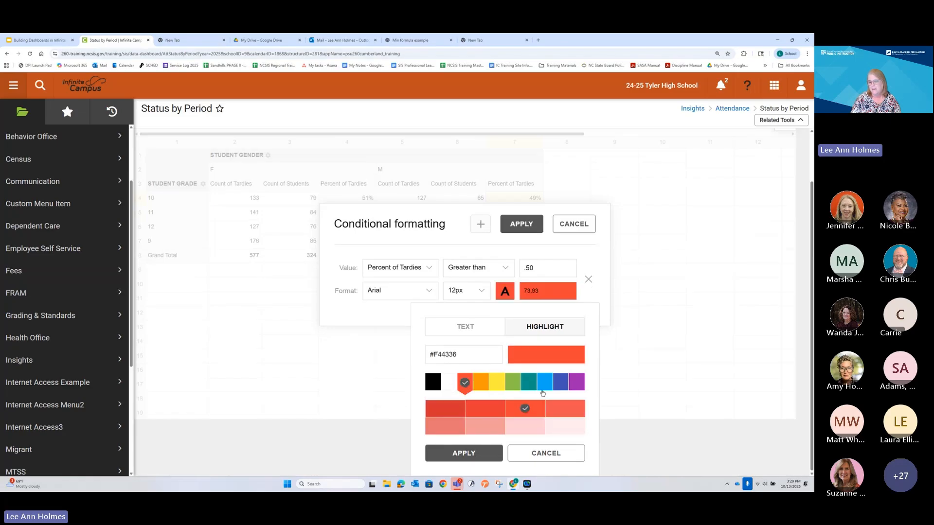
{"action": "left_click", "coordinate": [519, 427]}
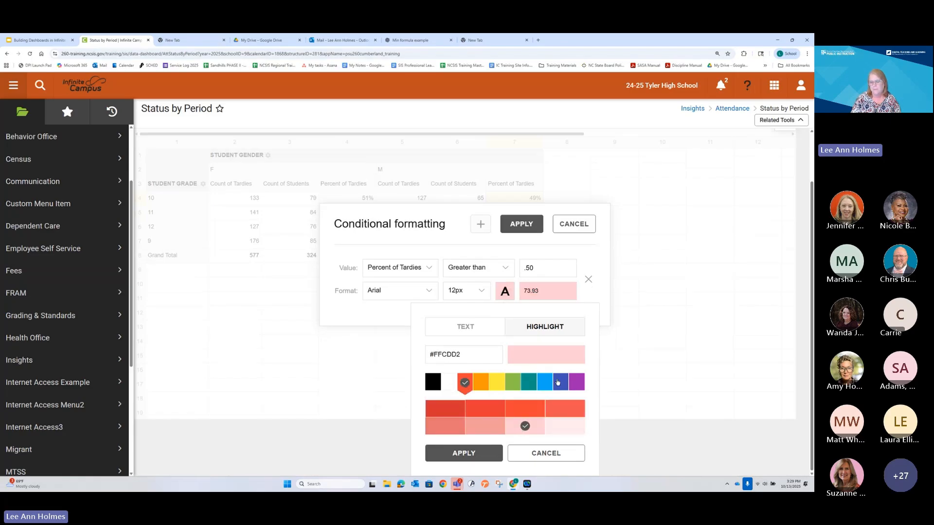
{"action": "left_click", "coordinate": [456, 453]}
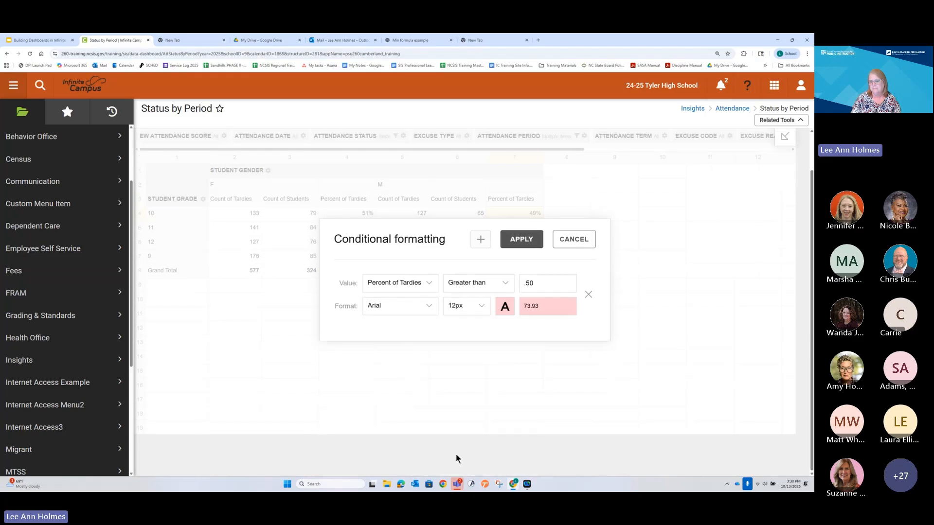
{"action": "left_click", "coordinate": [520, 243]}
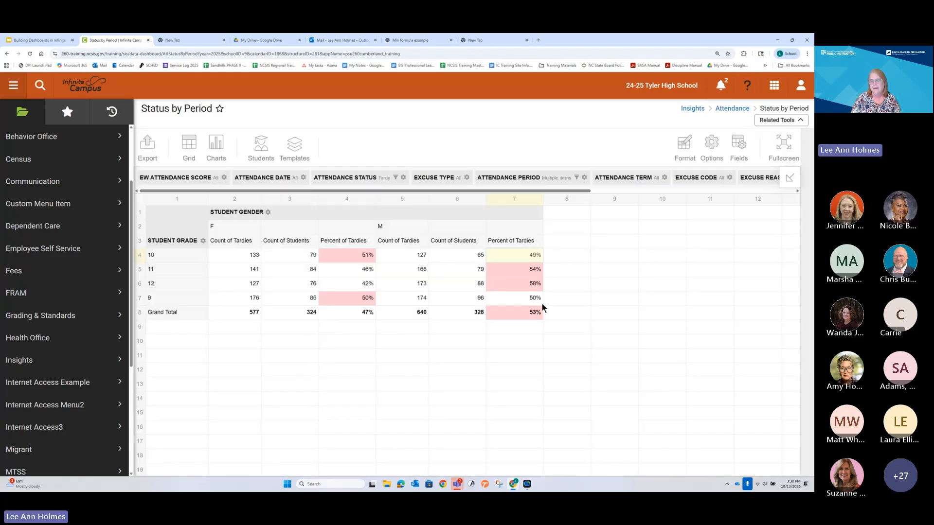
{"action": "left_click", "coordinate": [623, 312]}
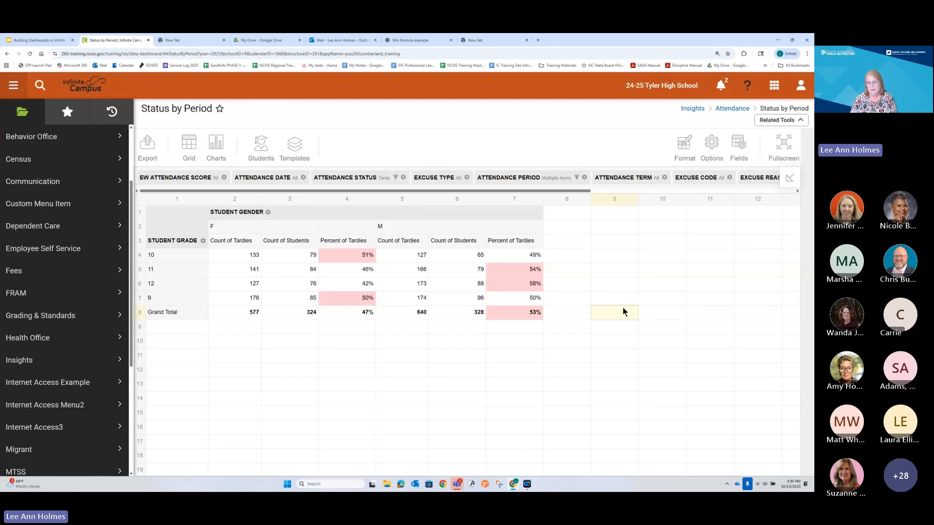
Step: Display the report as a column chart and inspect the Percent of Tardies bars by grade and gender
{"action": "left_click", "coordinate": [214, 146]}
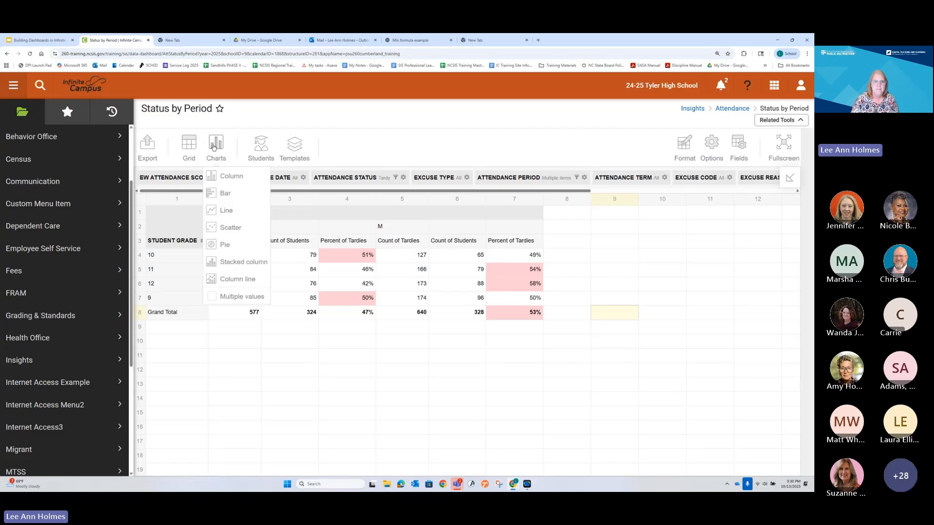
{"action": "left_click", "coordinate": [220, 178]}
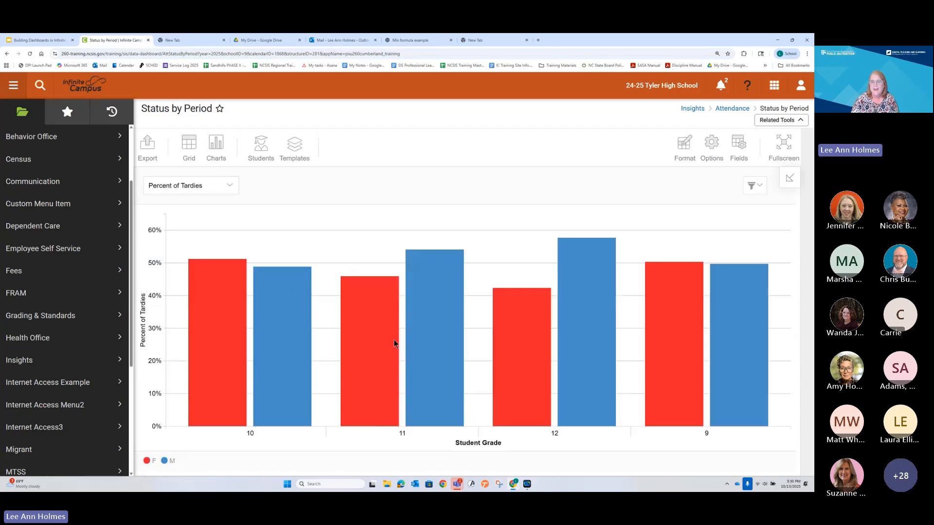
{"action": "mouse_move", "coordinate": [395, 342]}
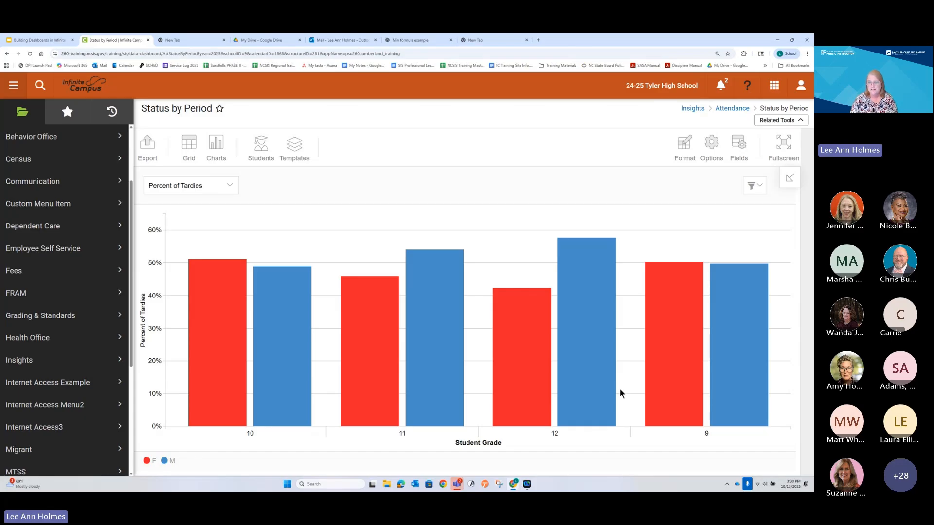
{"action": "mouse_move", "coordinate": [438, 306]}
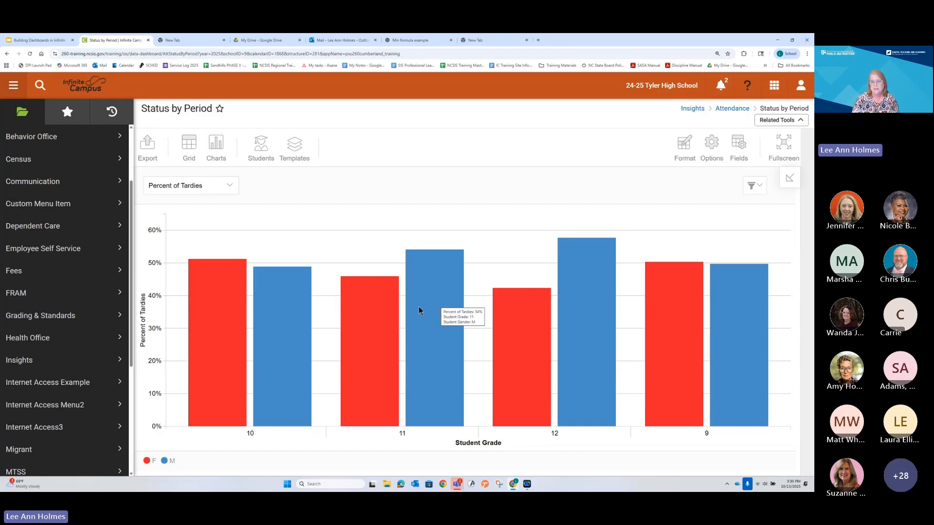
{"action": "mouse_move", "coordinate": [374, 320]}
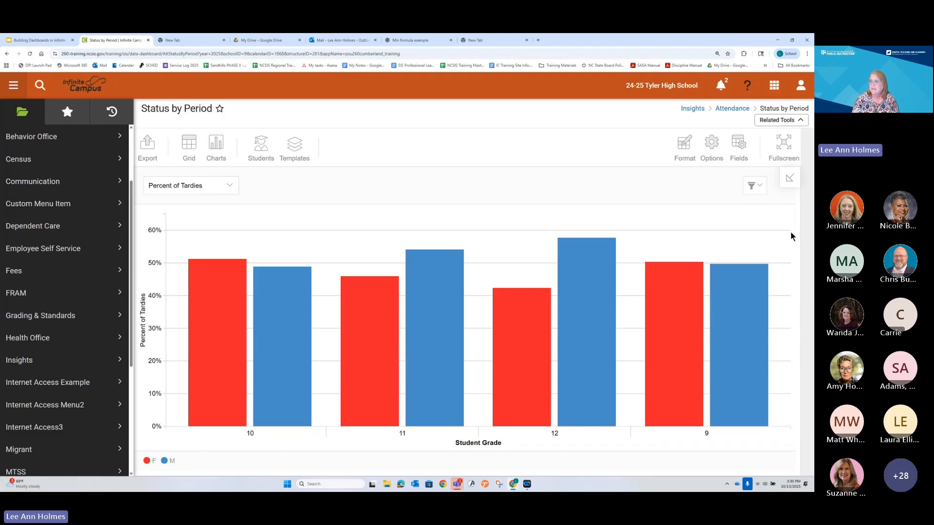
Step: Review the / 100 part of the Percent of Tardies formula and close the field settings without changes
{"action": "left_click", "coordinate": [739, 148]}
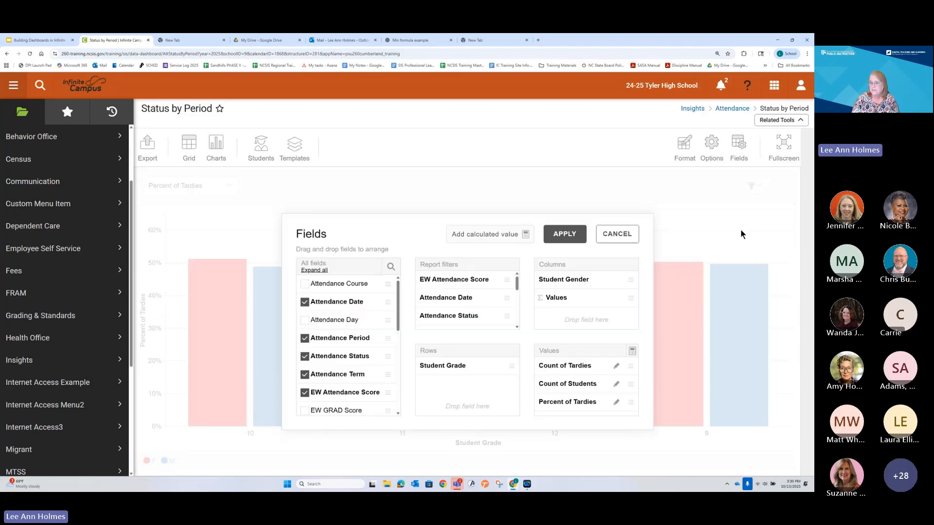
{"action": "left_click", "coordinate": [616, 404]}
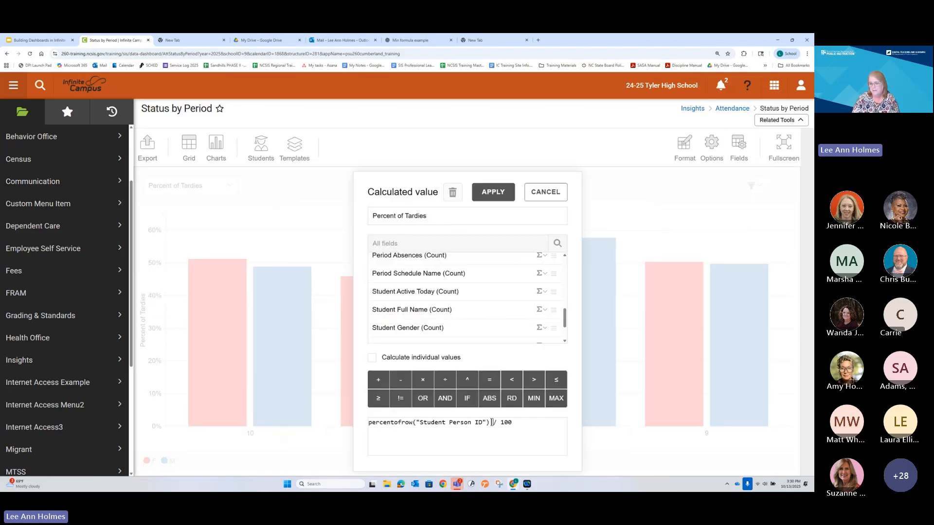
{"action": "left_click_drag", "start_coordinate": [492, 422], "coordinate": [512, 422]}
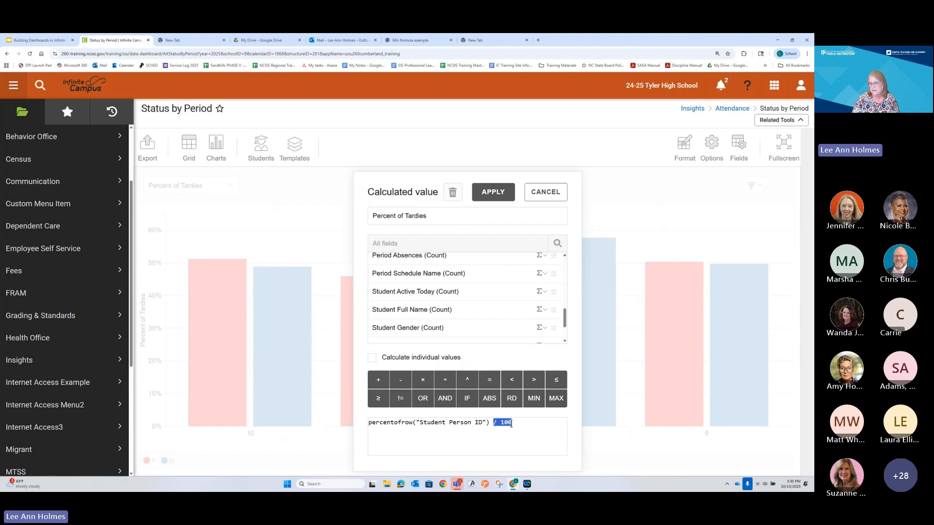
{"action": "left_click", "coordinate": [545, 192]}
{"action": "left_click", "coordinate": [622, 236]}
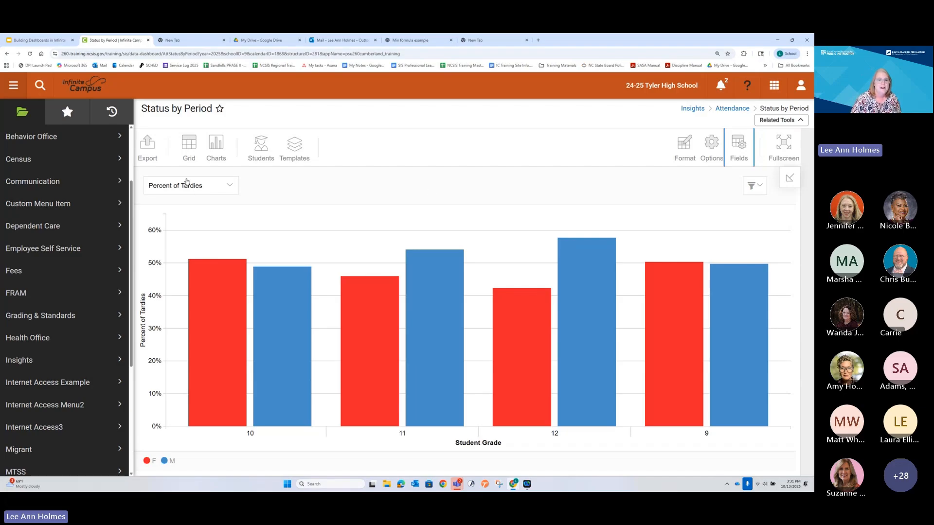
Step: Check the chart's export formats, including Excel, and return the report to grid view
{"action": "mouse_move", "coordinate": [262, 366]}
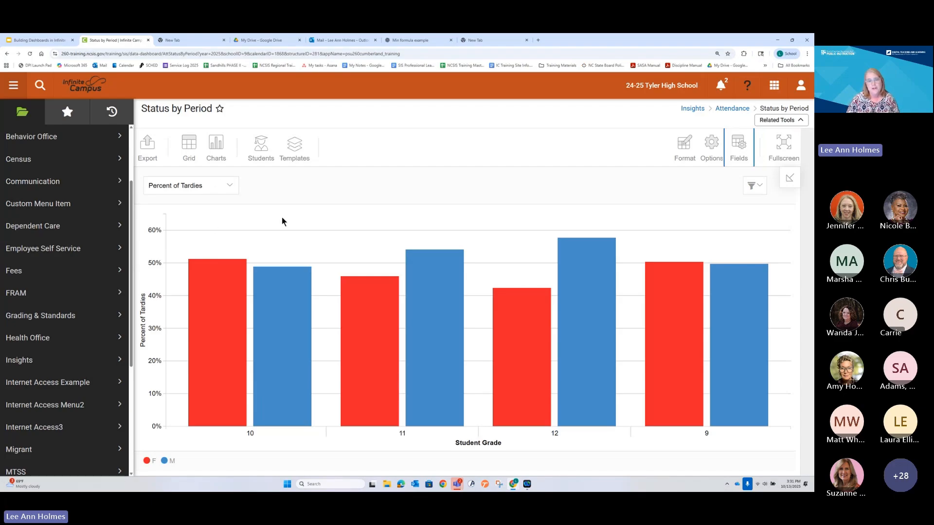
{"action": "left_click", "coordinate": [150, 149]}
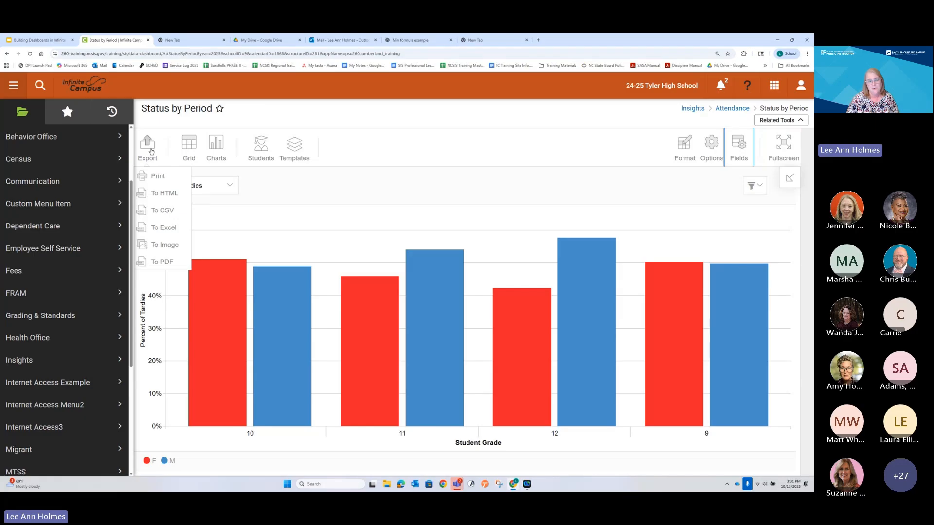
{"action": "left_click", "coordinate": [172, 227]}
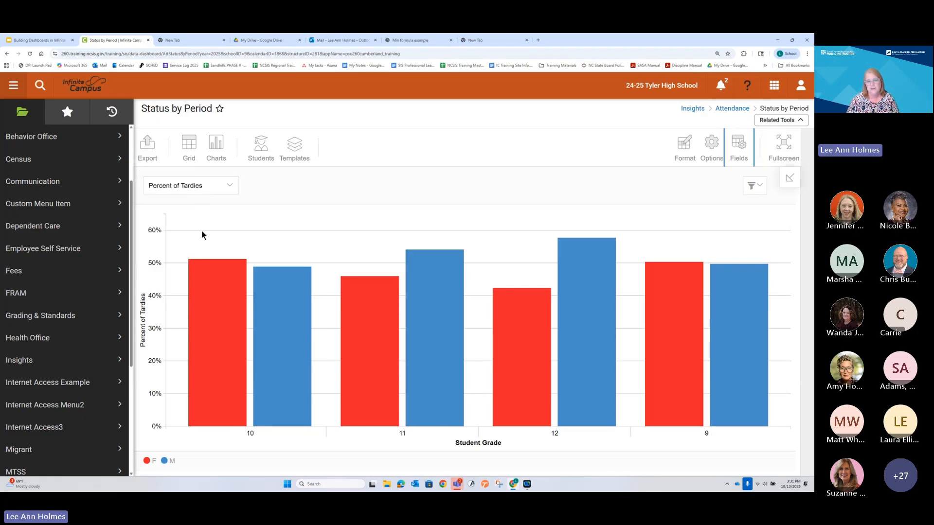
{"action": "left_click", "coordinate": [193, 147]}
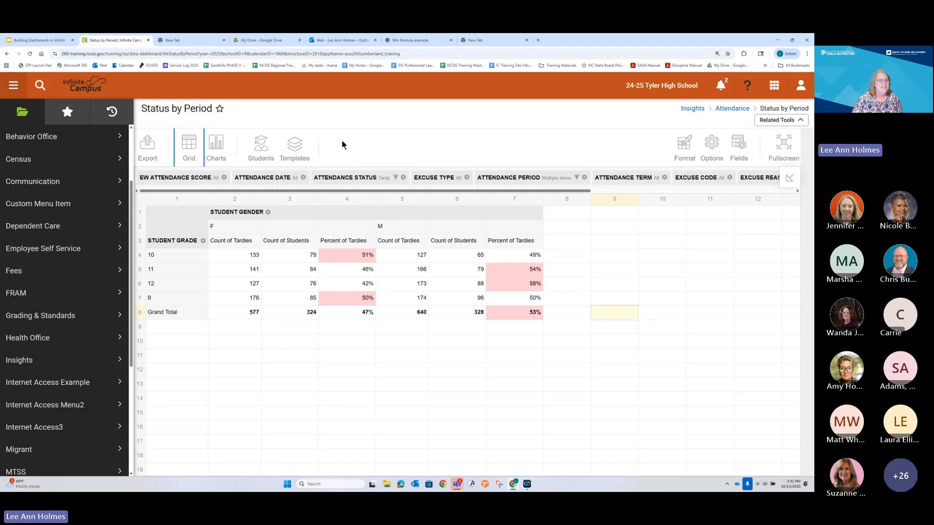
Step: Switch to the Building Dashboards presentation in Google Slides and show the Use Number Formulas slide on tardies by grade level and gender
{"action": "left_click", "coordinate": [48, 43]}
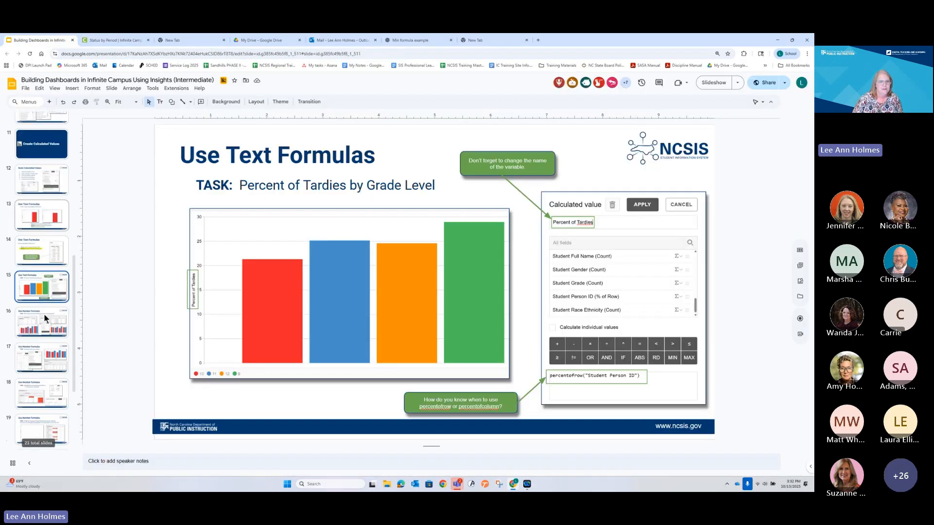
{"action": "left_click", "coordinate": [43, 313]}
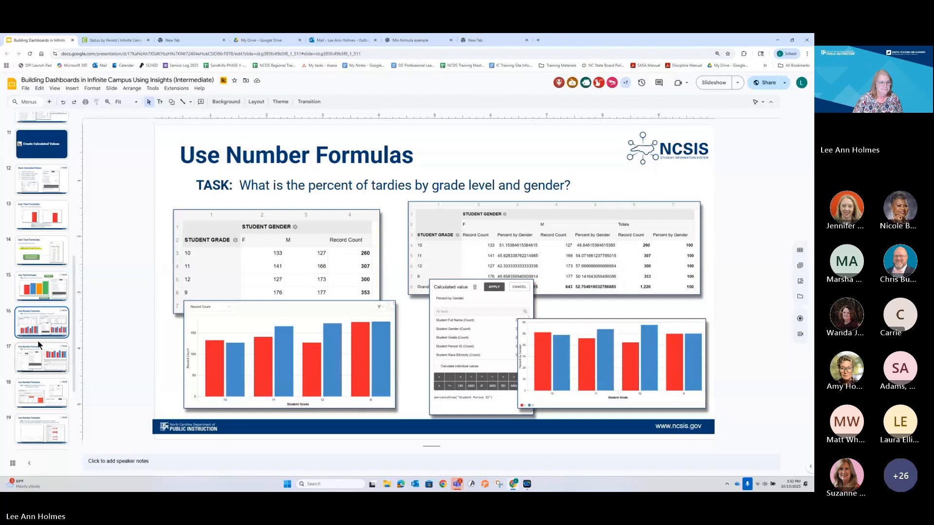
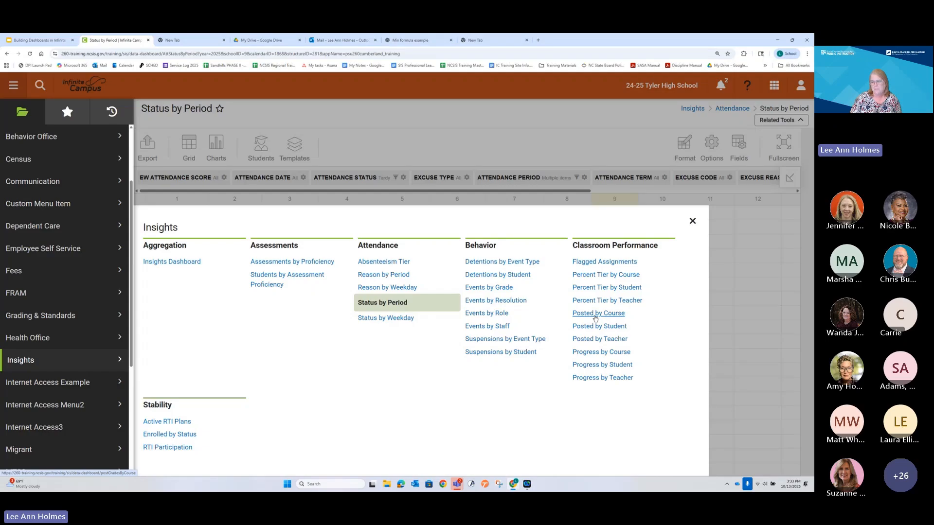
Step: Open the Posted by Course report from the Classroom Performance group in Insights
{"action": "left_click", "coordinate": [595, 315]}
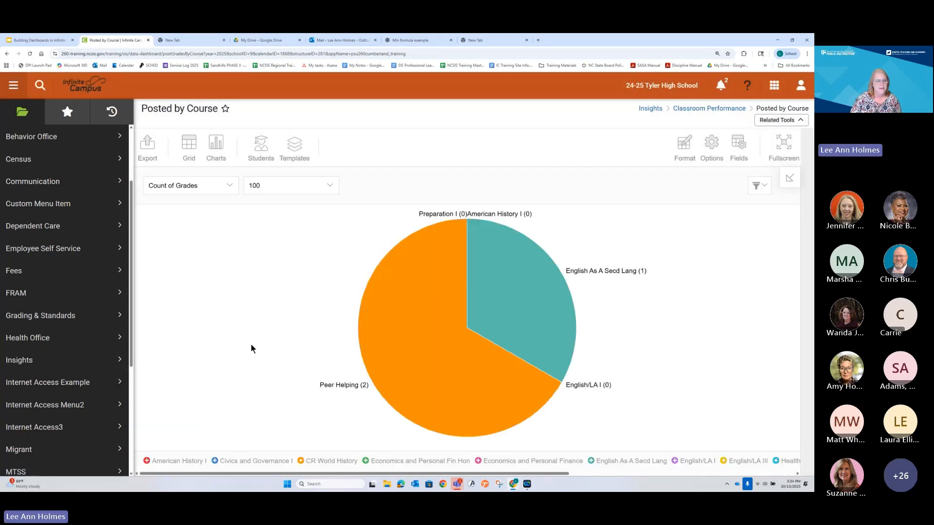
{"action": "left_click", "coordinate": [21, 360]}
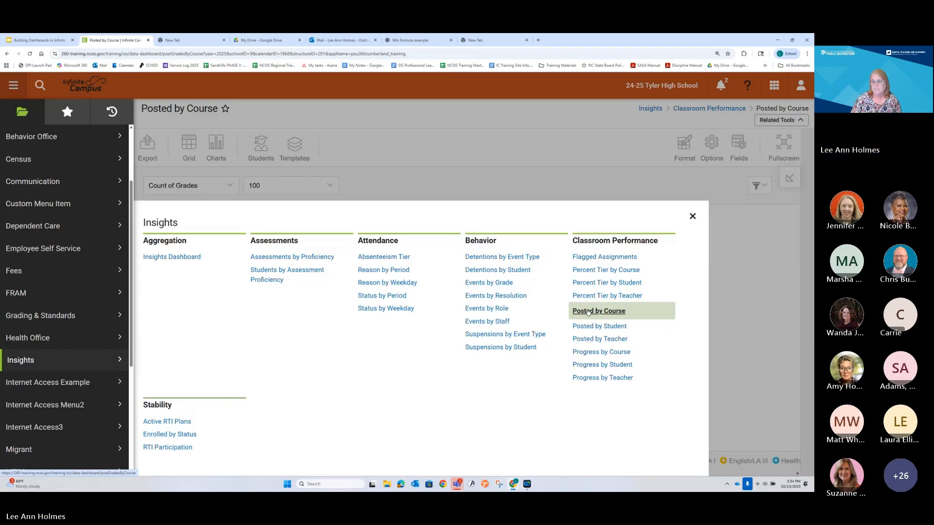
{"action": "left_click", "coordinate": [711, 288]}
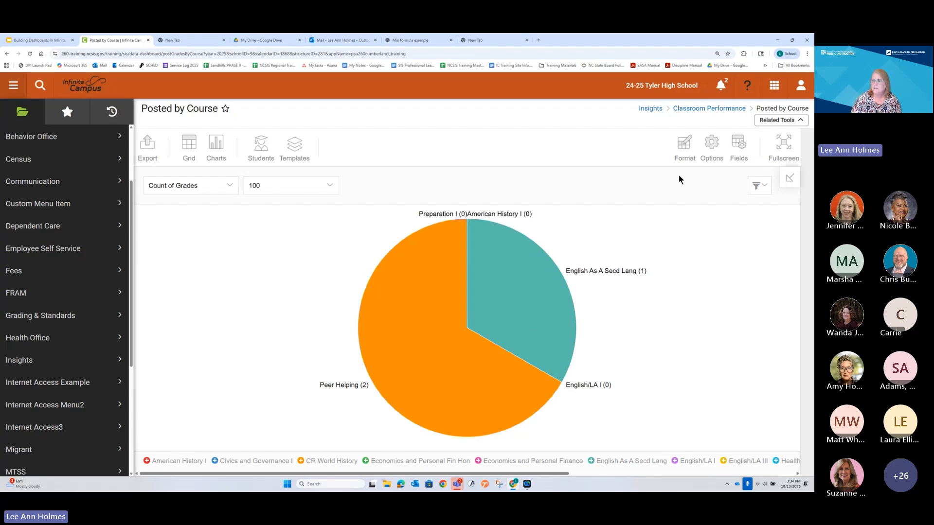
Step: Select all values in the EW Curriculum Score filter and apply it to the pie chart
{"action": "left_click", "coordinate": [757, 186]}
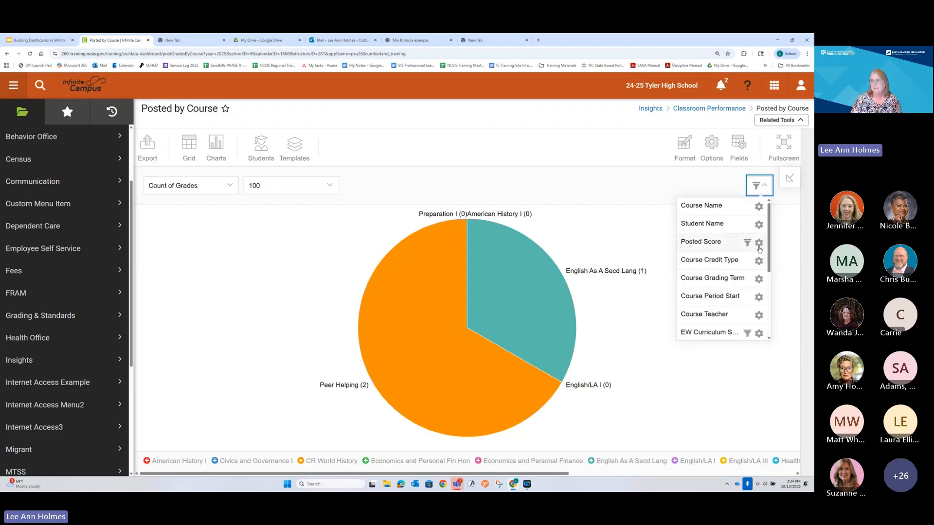
{"action": "scroll", "coordinate": [751, 260], "scroll_direction": "down", "scroll_amount": 3}
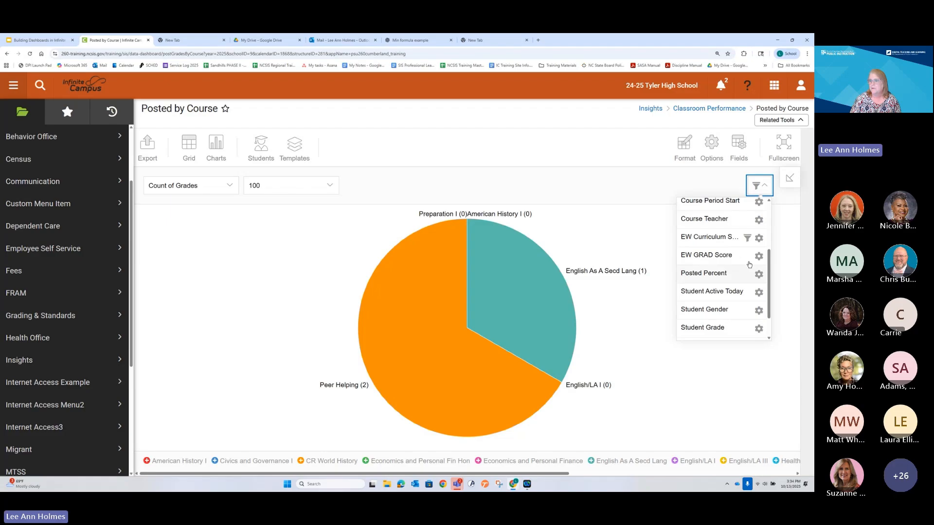
{"action": "left_click", "coordinate": [758, 239]}
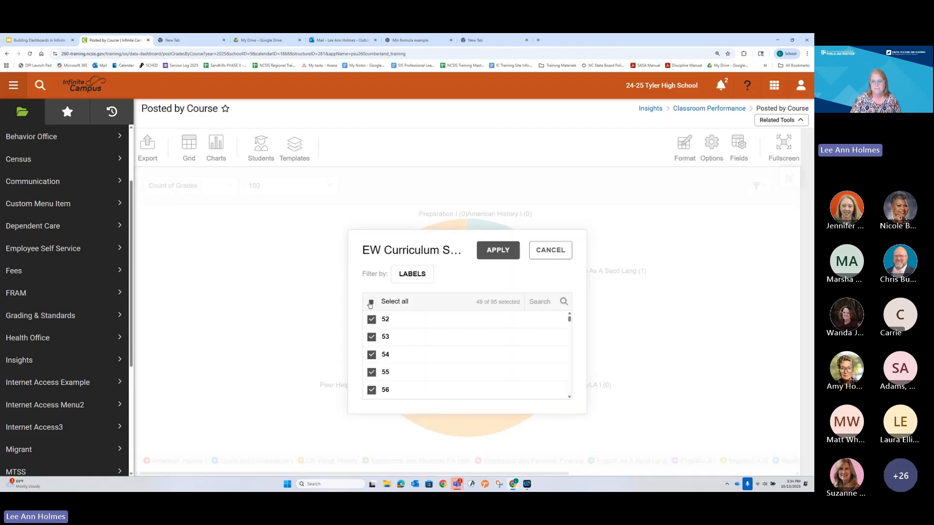
{"action": "left_click", "coordinate": [500, 249]}
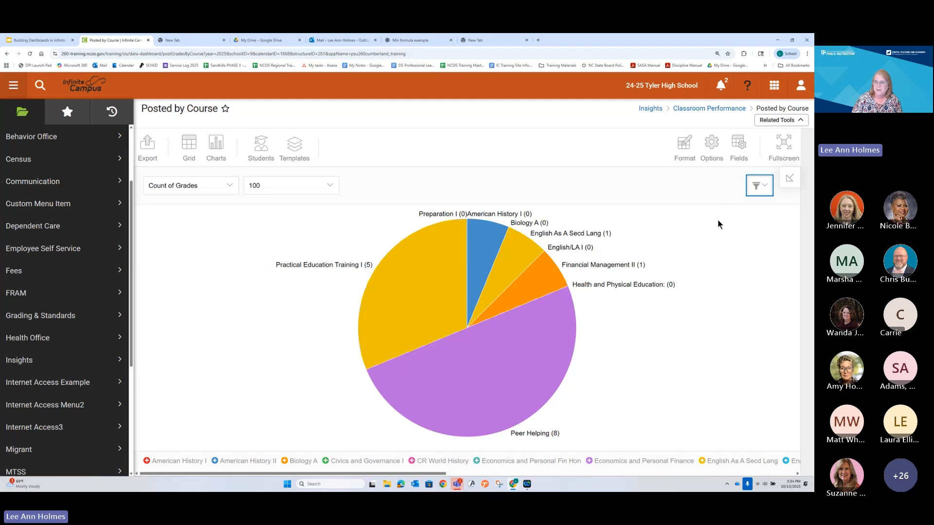
Step: In the report's field layout, move Student Name out of the rows and Posted Score out of the columns into the report filters
{"action": "left_click", "coordinate": [738, 144]}
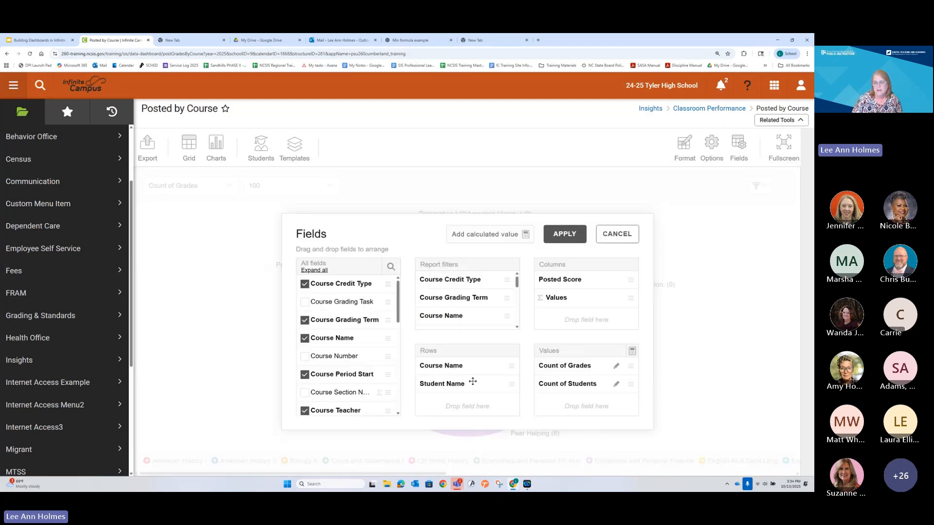
{"action": "left_click_drag", "start_coordinate": [461, 382], "coordinate": [347, 389]}
{"action": "scroll", "coordinate": [327, 384], "scroll_direction": "down", "scroll_amount": 5}
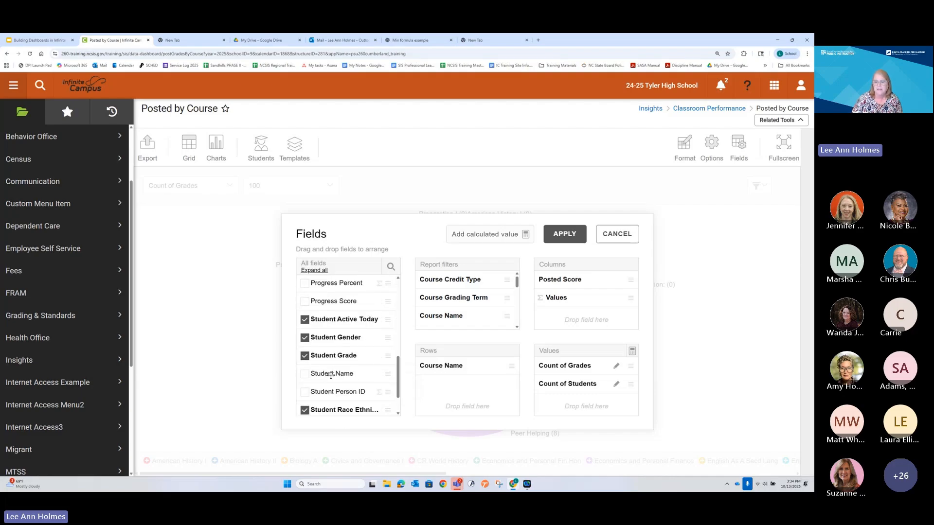
{"action": "left_click_drag", "start_coordinate": [330, 374], "coordinate": [462, 315]}
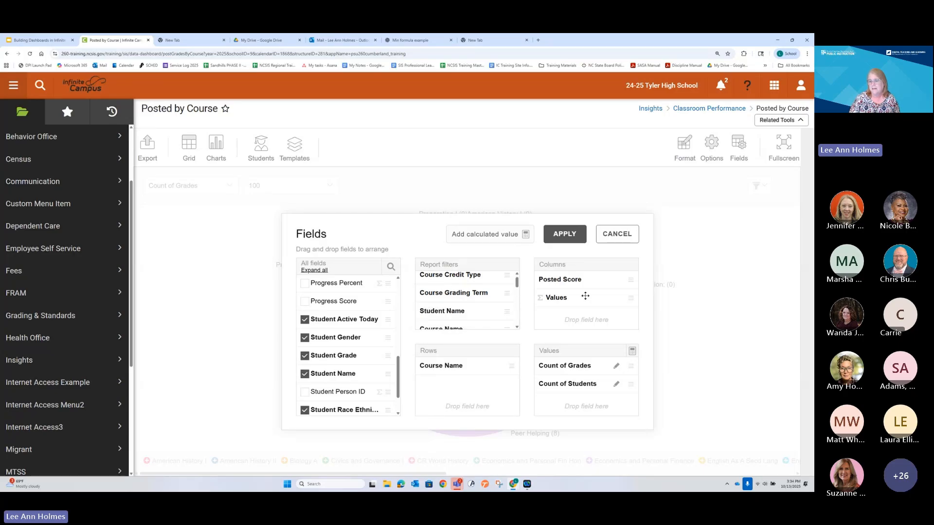
{"action": "left_click_drag", "start_coordinate": [565, 278], "coordinate": [458, 303]}
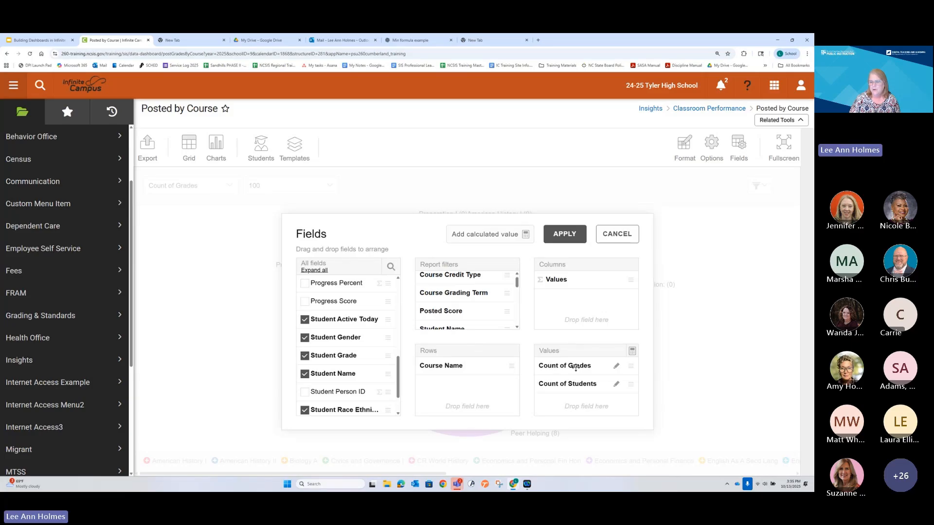
Step: Remove Count of Grades and Count of Students from the values and add Course Section Number below Course Name in the rows
{"action": "left_click_drag", "start_coordinate": [575, 368], "coordinate": [348, 387]}
{"action": "left_click_drag", "start_coordinate": [588, 363], "coordinate": [343, 393]}
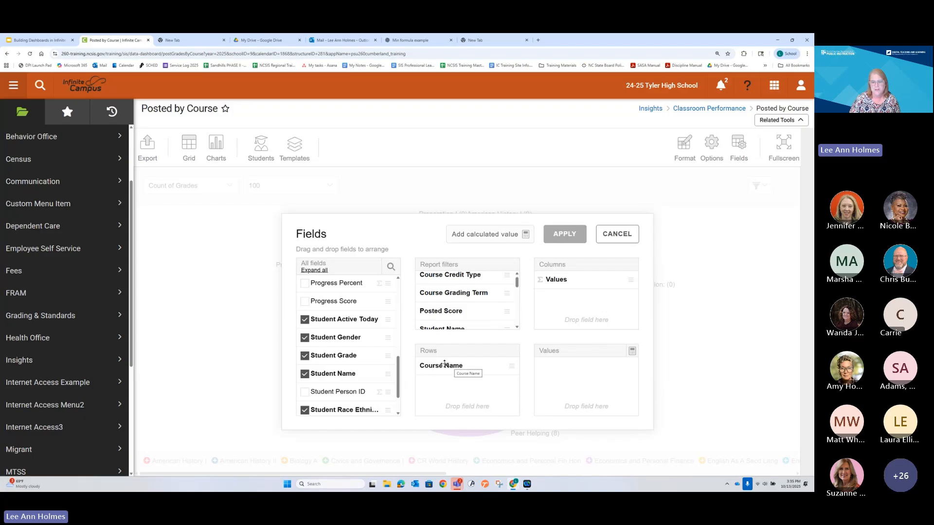
{"action": "left_click_drag", "start_coordinate": [397, 374], "coordinate": [394, 304]}
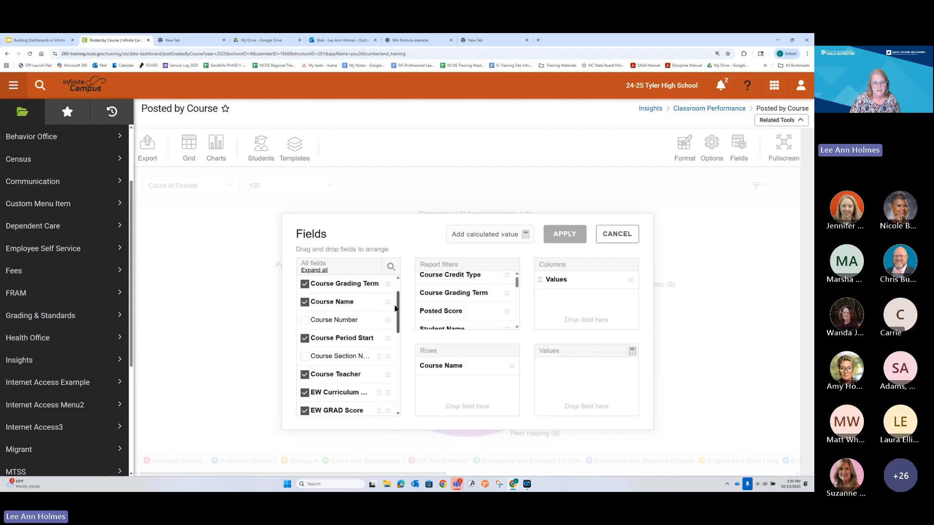
{"action": "left_click_drag", "start_coordinate": [312, 358], "coordinate": [428, 389]}
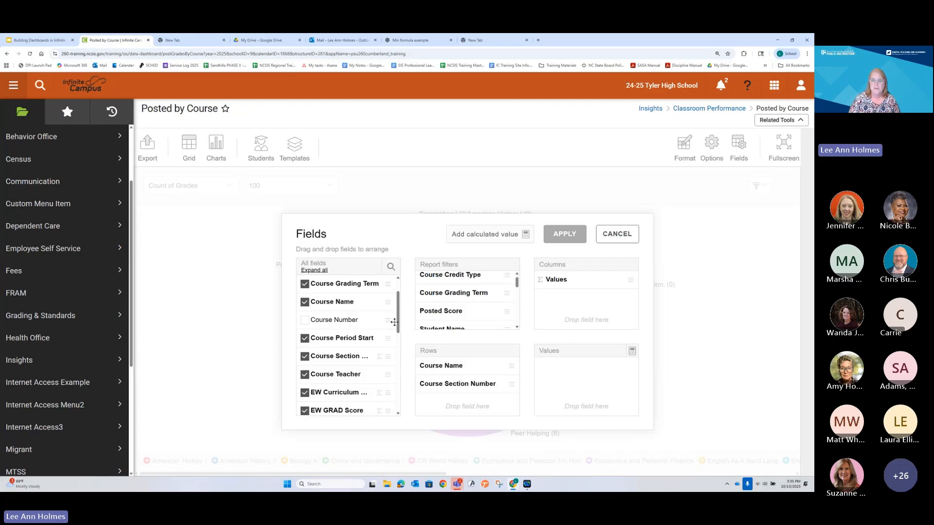
Step: Add Posted Percent to the values, set its aggregation to Average, and apply the field layout
{"action": "left_click_drag", "start_coordinate": [399, 318], "coordinate": [404, 351]}
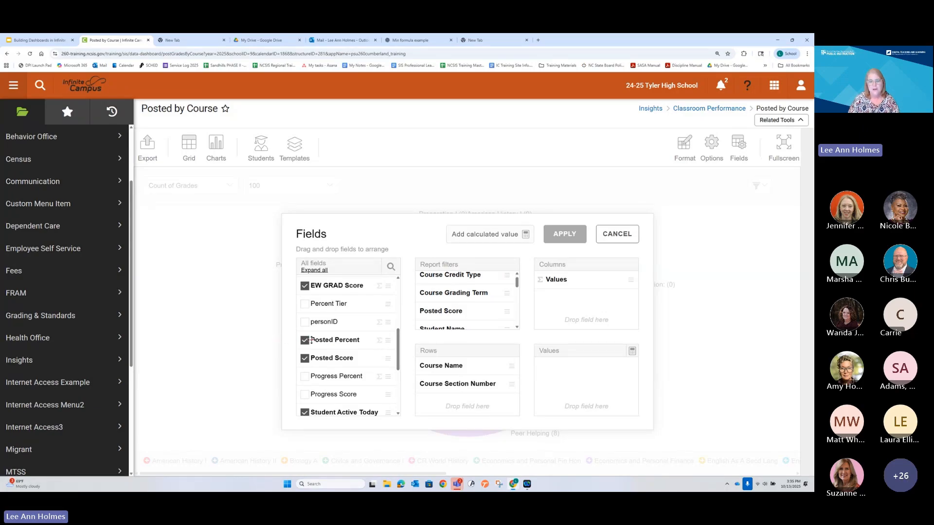
{"action": "left_click_drag", "start_coordinate": [314, 340], "coordinate": [565, 378]}
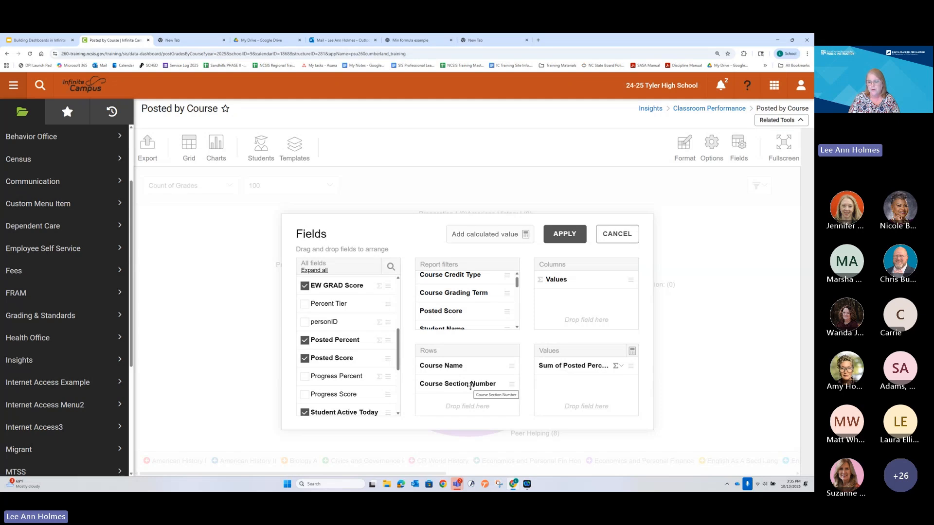
{"action": "left_click", "coordinate": [618, 366]}
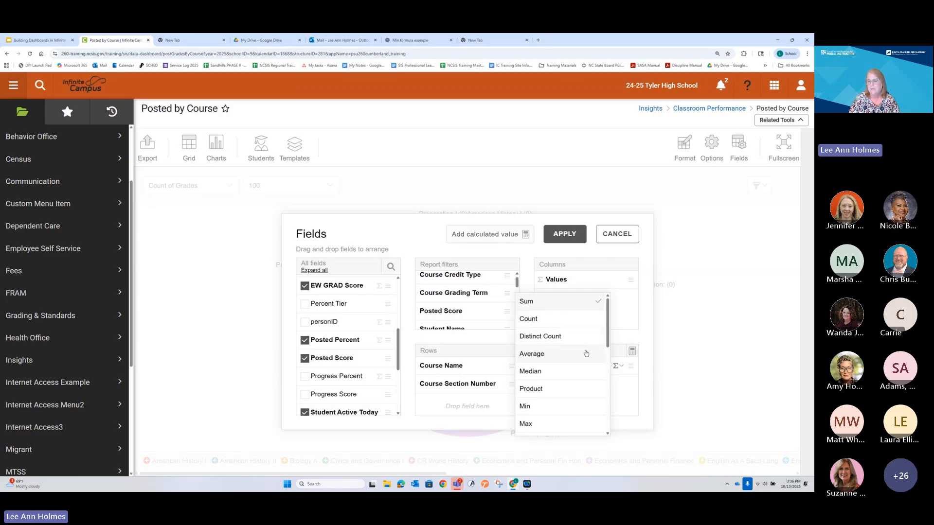
{"action": "left_click", "coordinate": [531, 354]}
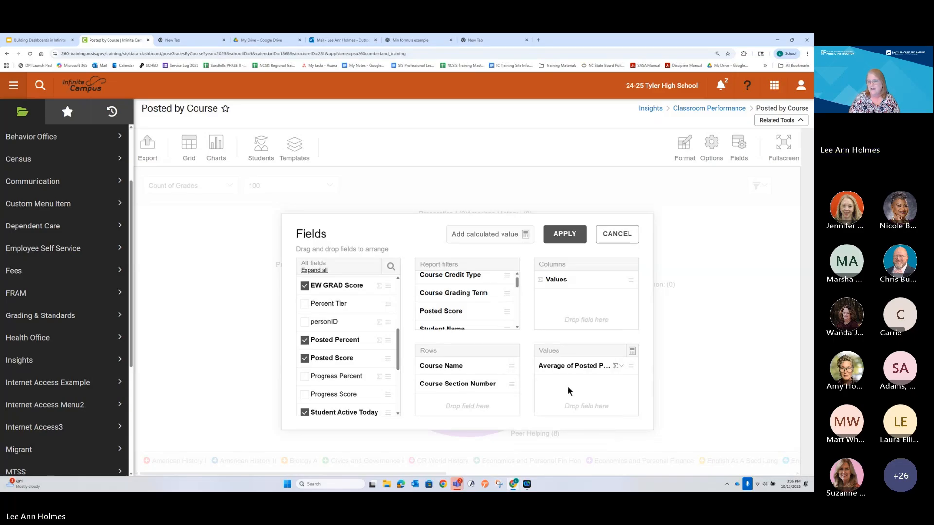
{"action": "left_click", "coordinate": [563, 234]}
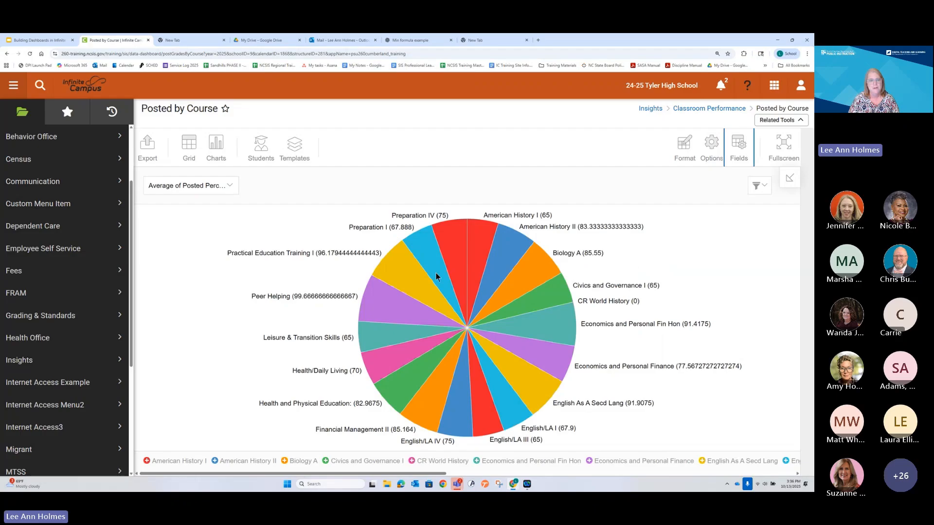
Step: Display the average posted percent by course as a column chart, and change the chart type to Scatter
{"action": "left_click", "coordinate": [220, 143]}
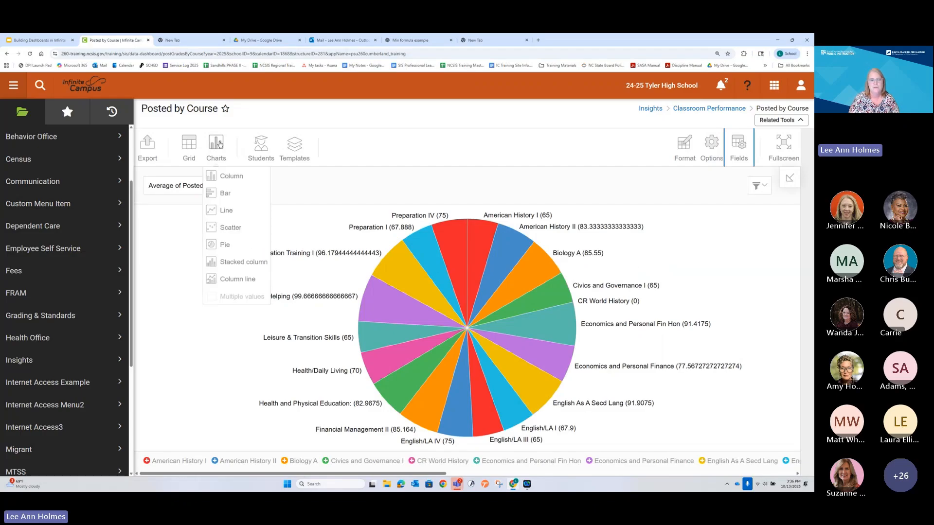
{"action": "left_click", "coordinate": [224, 176]}
{"action": "left_click", "coordinate": [217, 145]}
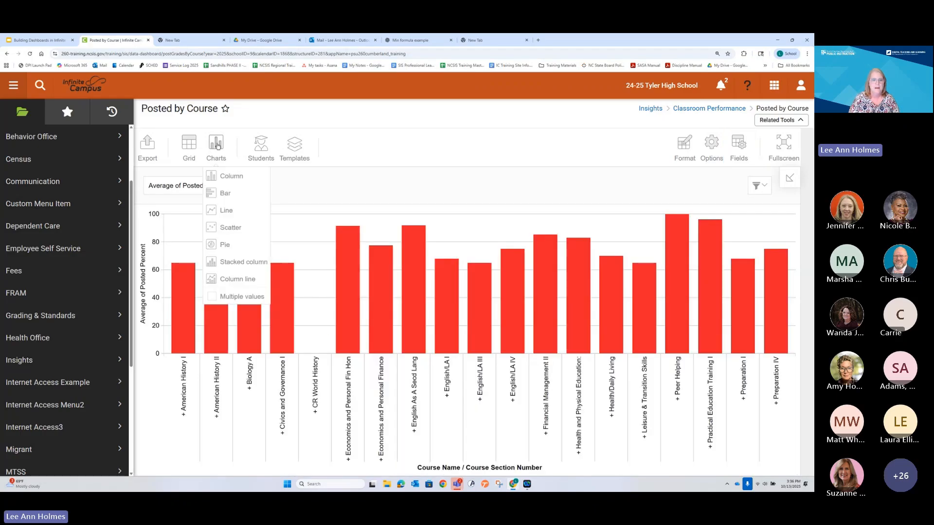
{"action": "left_click", "coordinate": [218, 145]}
{"action": "left_click", "coordinate": [218, 145]}
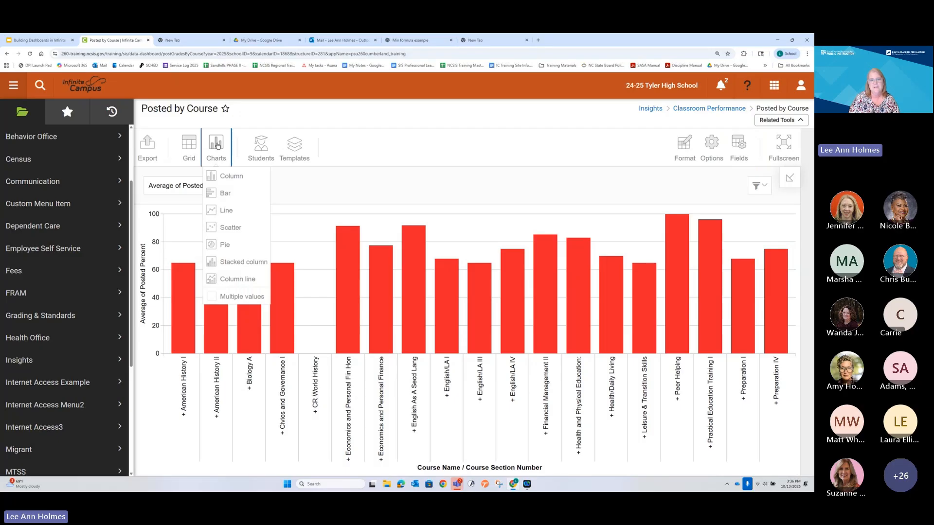
{"action": "left_click", "coordinate": [232, 228]}
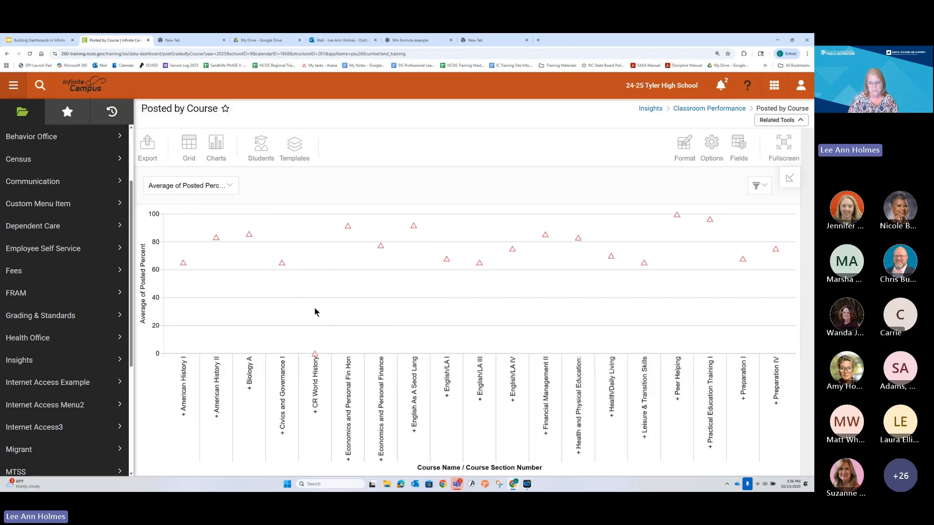
{"action": "key", "text": "ctrl+minus"}
{"action": "key", "text": "ctrl+plus"}
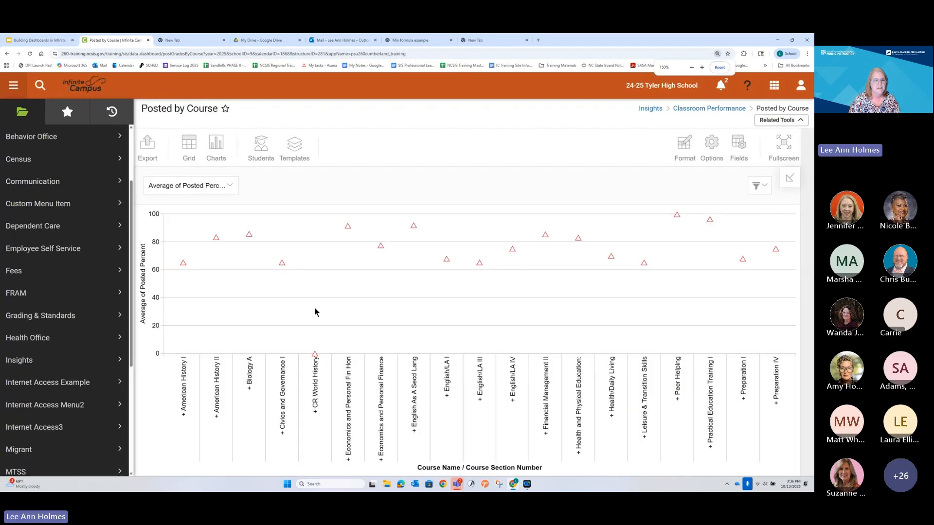
{"action": "key", "text": "ctrl+plus"}
{"action": "key", "text": "ctrl+minus"}
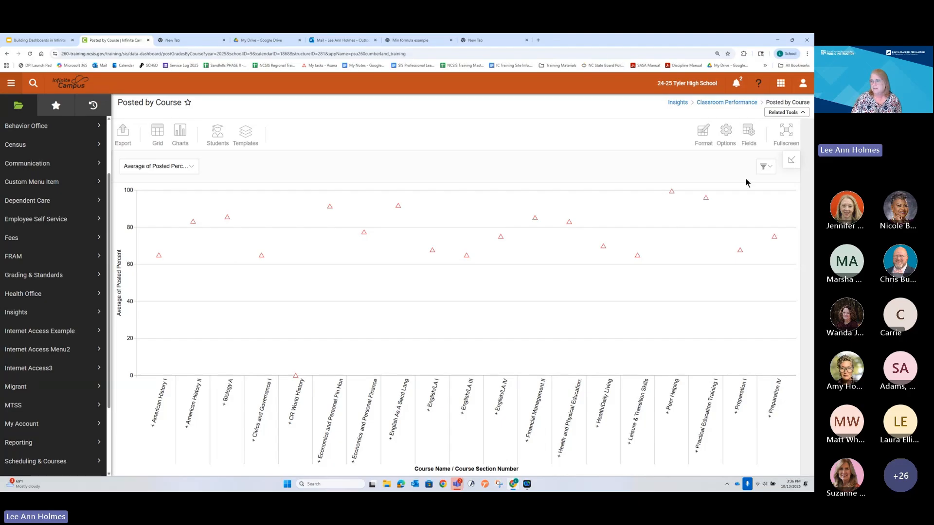
Step: Exclude the last listed score, after 99, in the Posted Score filter and apply the filter
{"action": "left_click", "coordinate": [764, 168]}
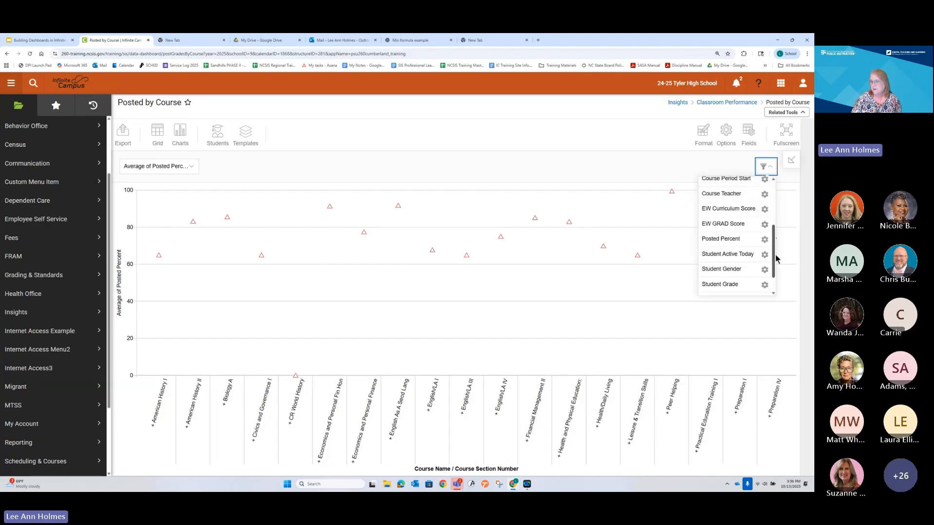
{"action": "left_click_drag", "start_coordinate": [774, 254], "coordinate": [782, 206]}
{"action": "left_click", "coordinate": [765, 244]}
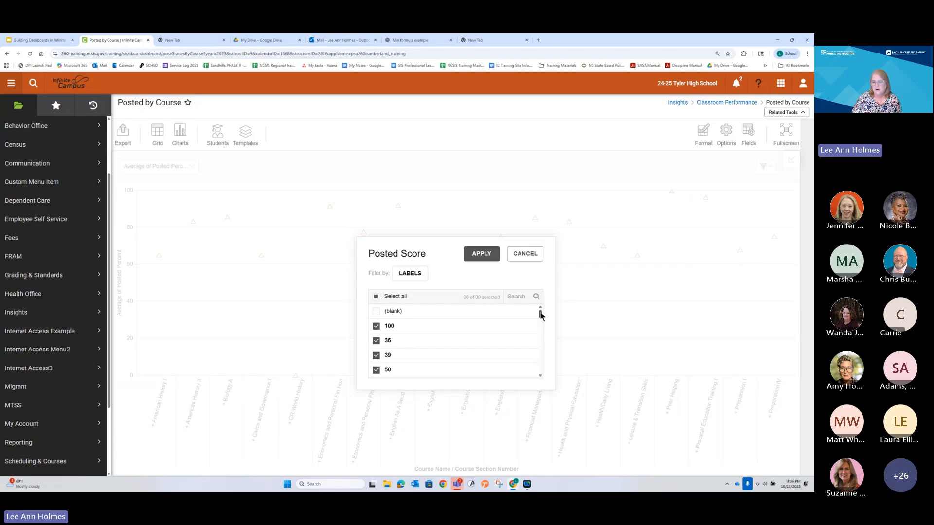
{"action": "left_click_drag", "start_coordinate": [540, 316], "coordinate": [541, 367]}
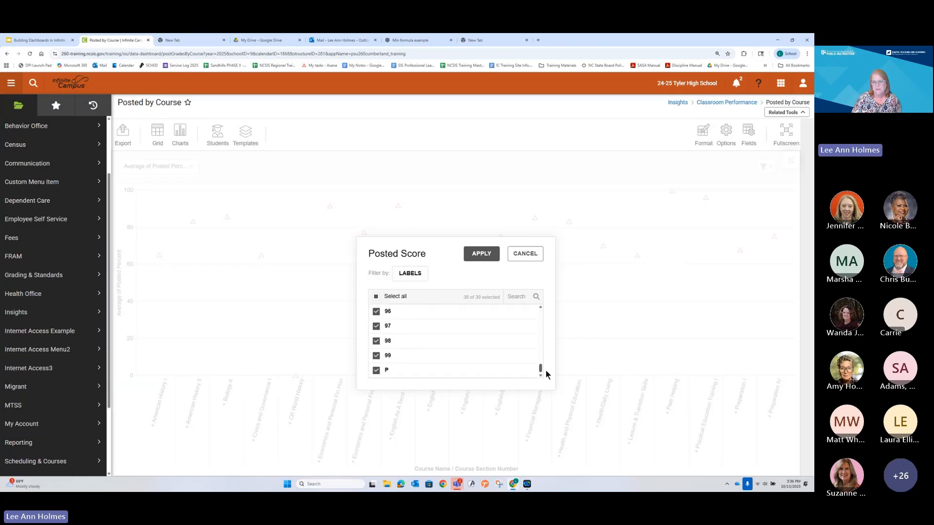
{"action": "left_click", "coordinate": [387, 371]}
{"action": "left_click_drag", "start_coordinate": [539, 368], "coordinate": [541, 313]}
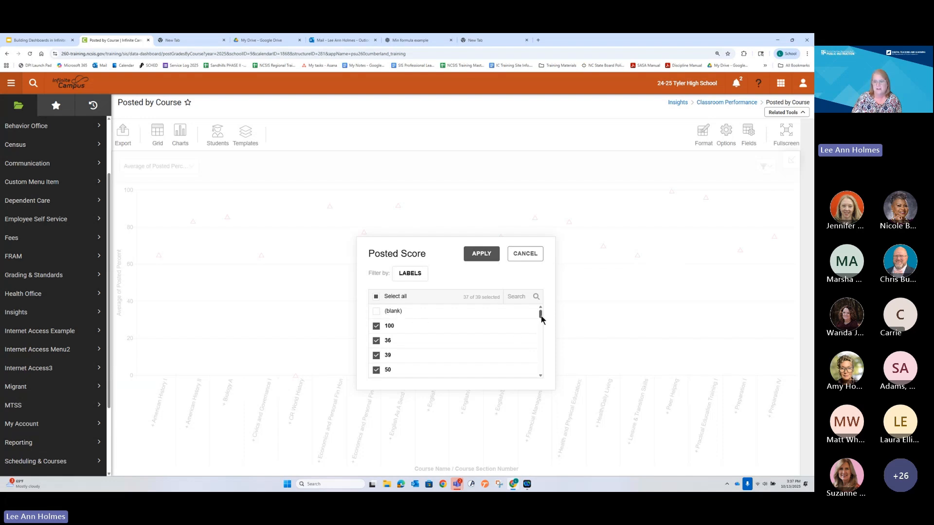
{"action": "mouse_move", "coordinate": [542, 316]}
{"action": "left_mouse_down"}
{"action": "mouse_move", "coordinate": [538, 369]}
{"action": "mouse_move", "coordinate": [544, 304]}
{"action": "left_mouse_up"}
{"action": "left_click", "coordinate": [481, 254]}
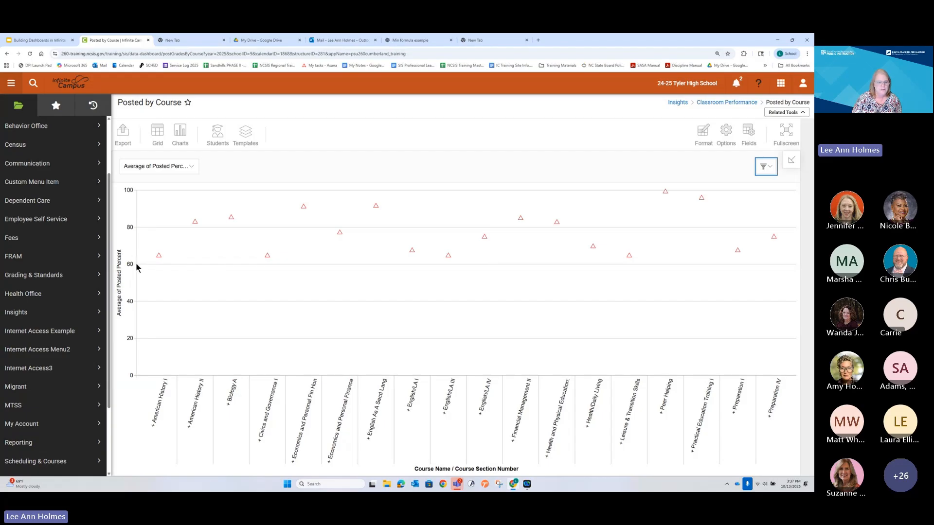
Step: Switch the report from the scatter chart to grid view and review the average posted percent for each course
{"action": "key", "text": "ctrl+minus"}
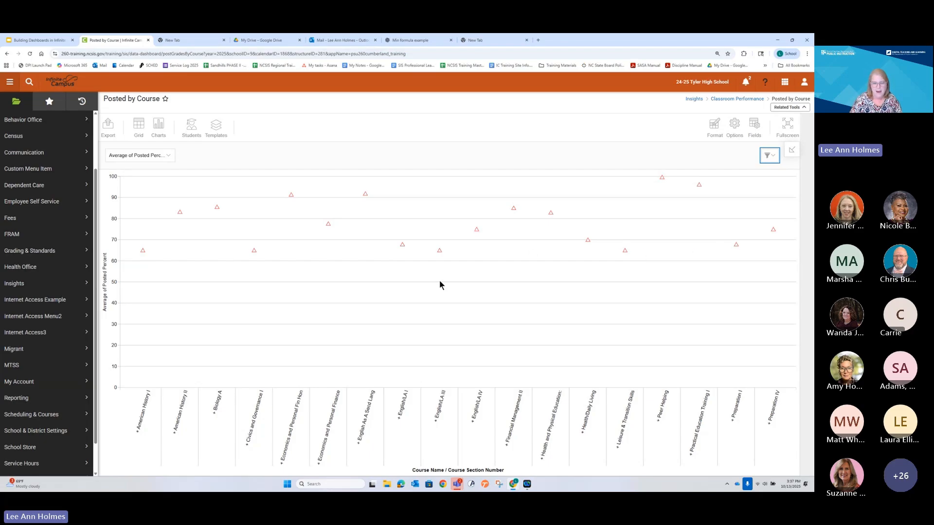
{"action": "key", "text": "ctrl+minus"}
{"action": "key", "text": "ctrl+minus"}
{"action": "key", "text": "ctrl+plus"}
{"action": "key", "text": "ctrl+plus"}
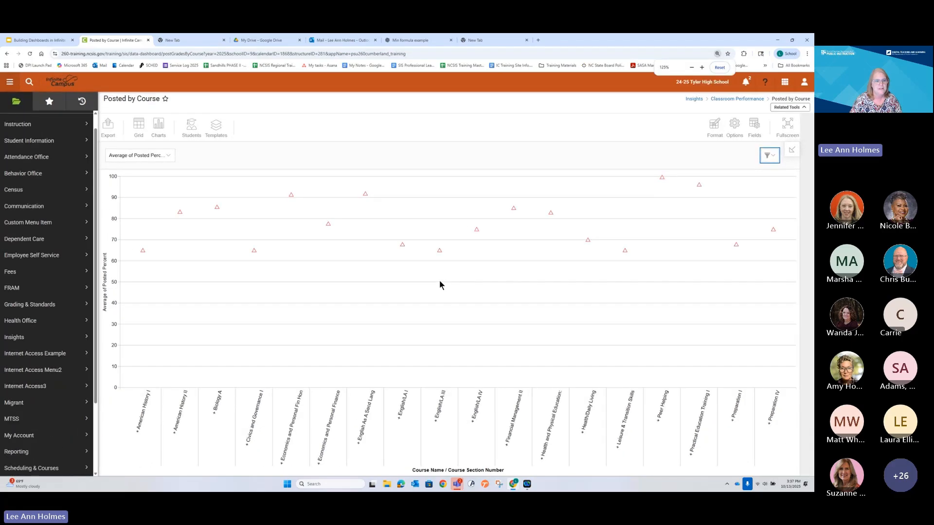
{"action": "key", "text": "ctrl+plus"}
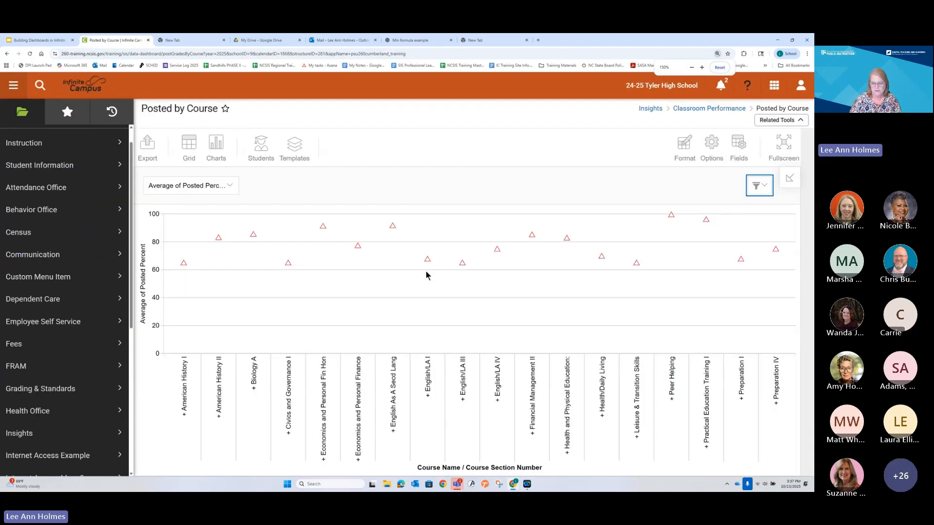
{"action": "left_click", "coordinate": [194, 146]}
{"action": "scroll", "coordinate": [315, 327], "scroll_direction": "down", "scroll_amount": 1}
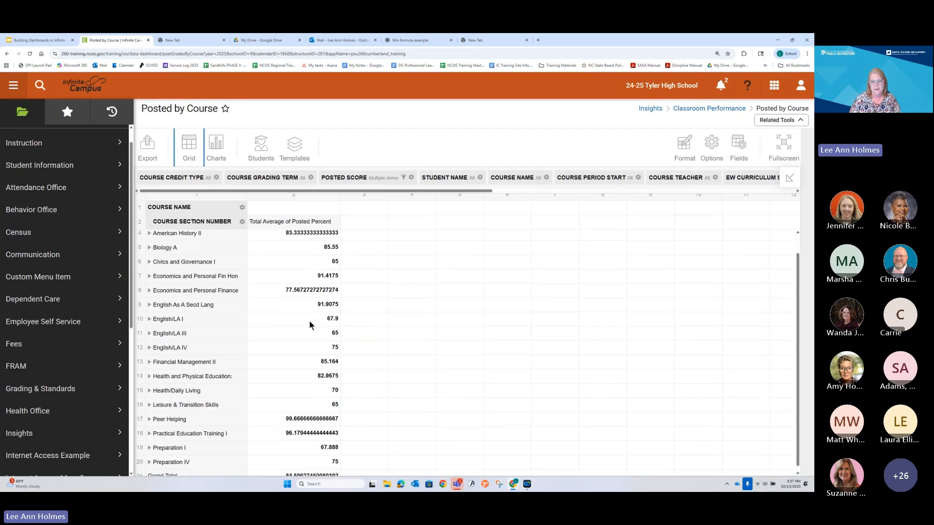
{"action": "scroll", "coordinate": [299, 363], "scroll_direction": "up", "scroll_amount": 1}
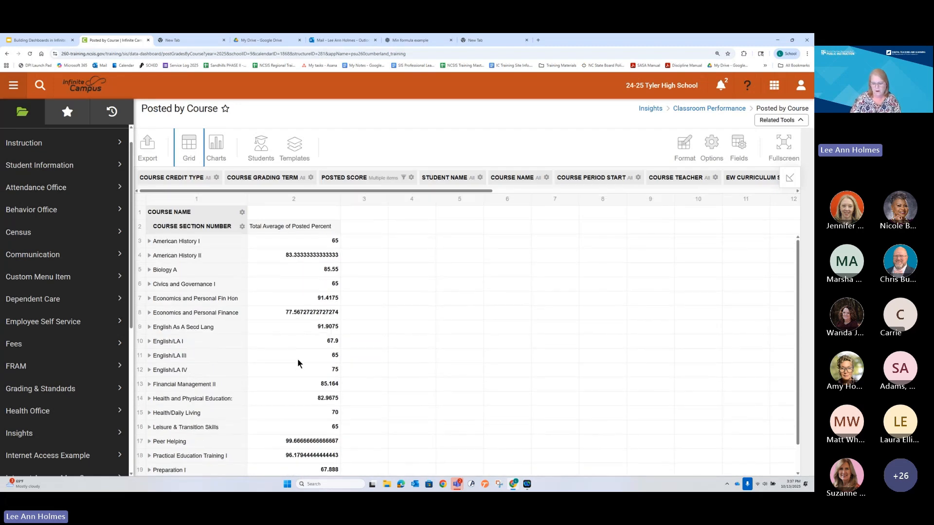
Step: Add Student Person ID to the report values, set its aggregation to Count, and apply the field layout
{"action": "key", "text": "ctrl+minus"}
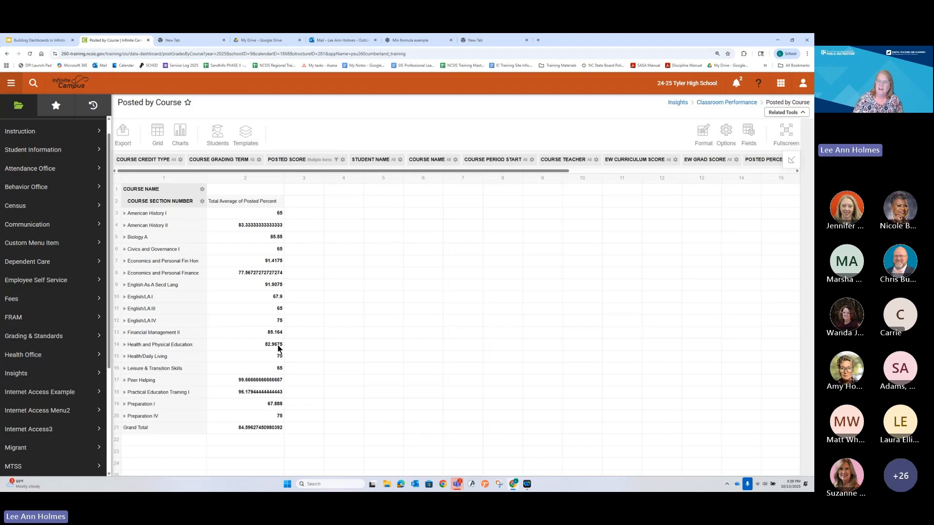
{"action": "left_click", "coordinate": [748, 132]}
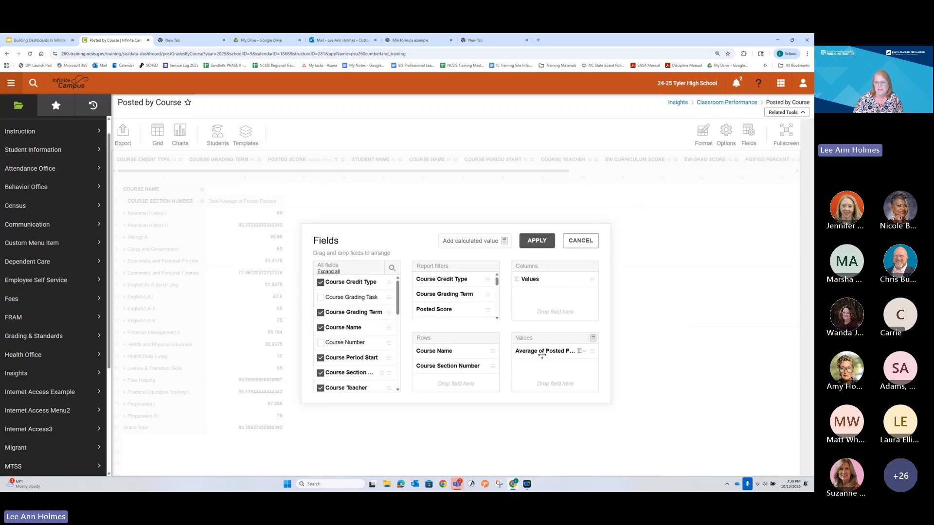
{"action": "scroll", "coordinate": [358, 349], "scroll_direction": "down", "scroll_amount": 2}
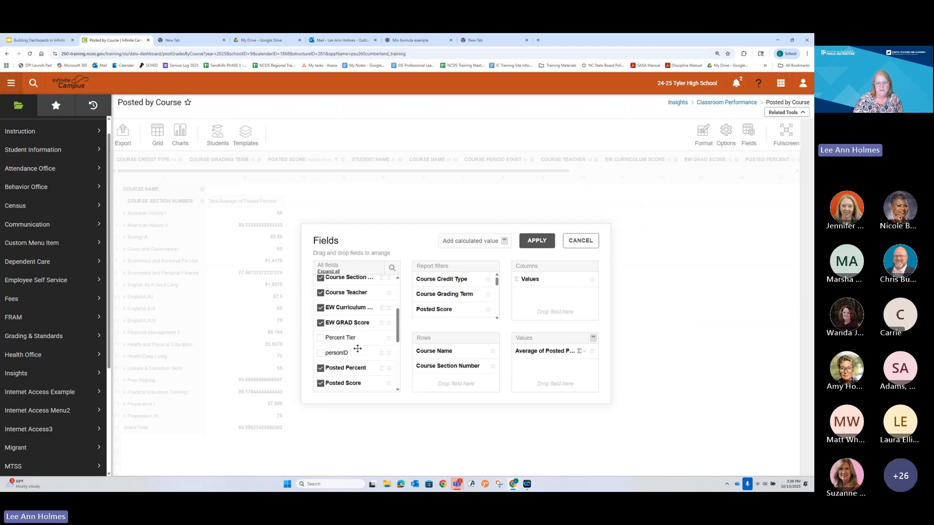
{"action": "scroll", "coordinate": [357, 349], "scroll_direction": "down", "scroll_amount": 5}
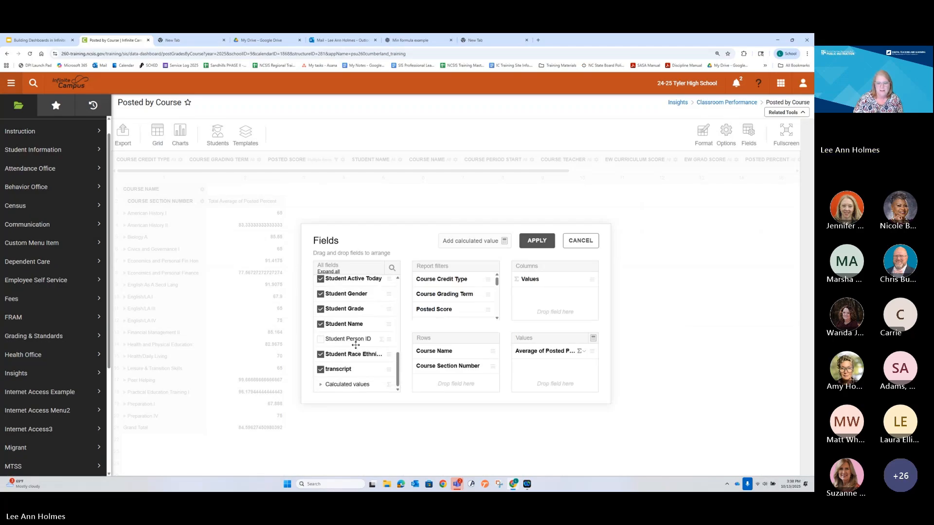
{"action": "left_click_drag", "start_coordinate": [355, 345], "coordinate": [547, 381]}
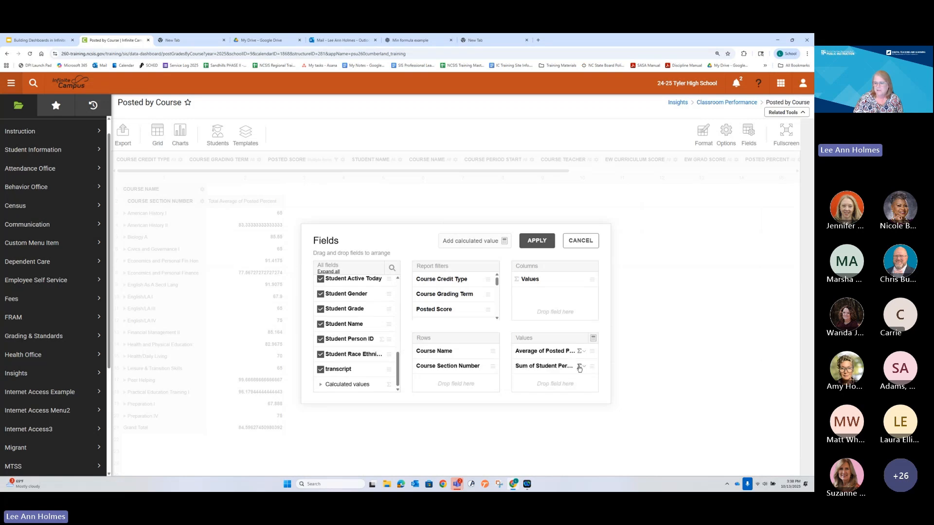
{"action": "left_click", "coordinate": [579, 367]}
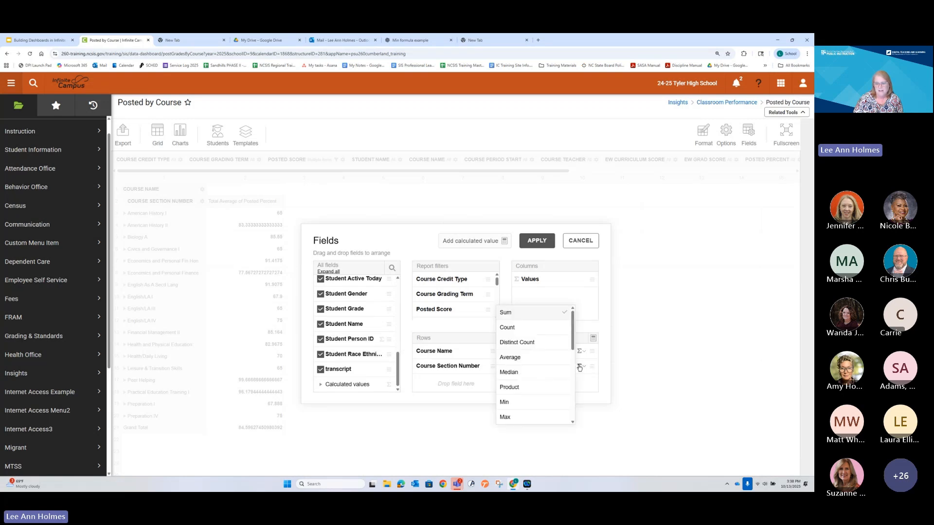
{"action": "left_click", "coordinate": [522, 330]}
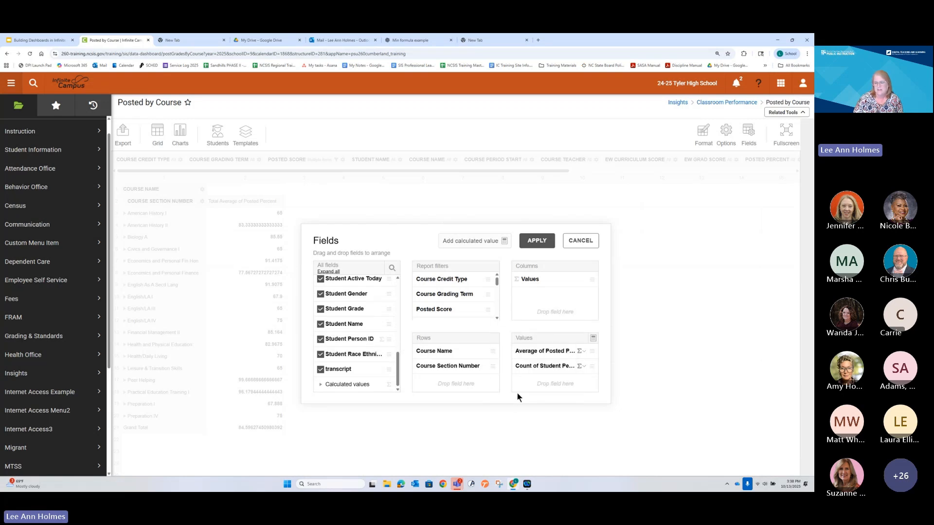
{"action": "left_click", "coordinate": [536, 242]}
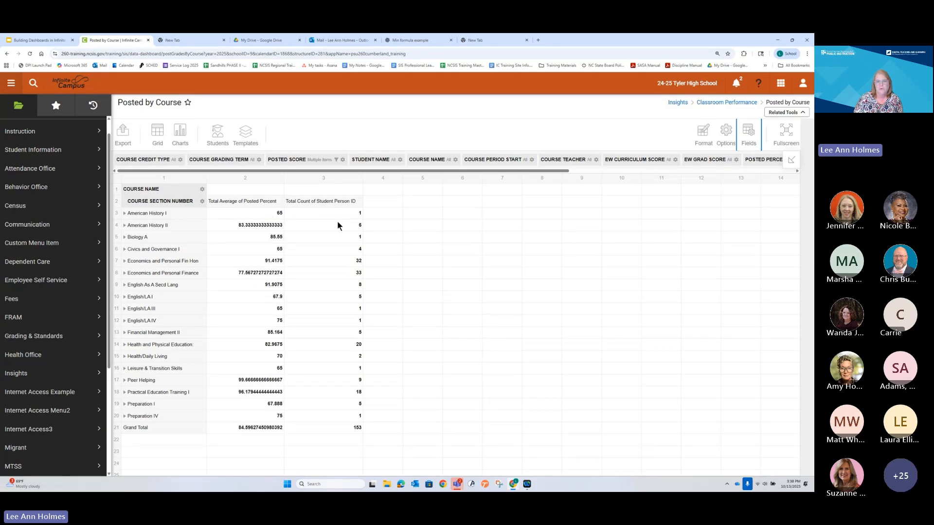
Step: Review the student counts per course and expand Health and Physical Education and English/LA I to examine their sections
{"action": "key", "text": "ctrl+plus"}
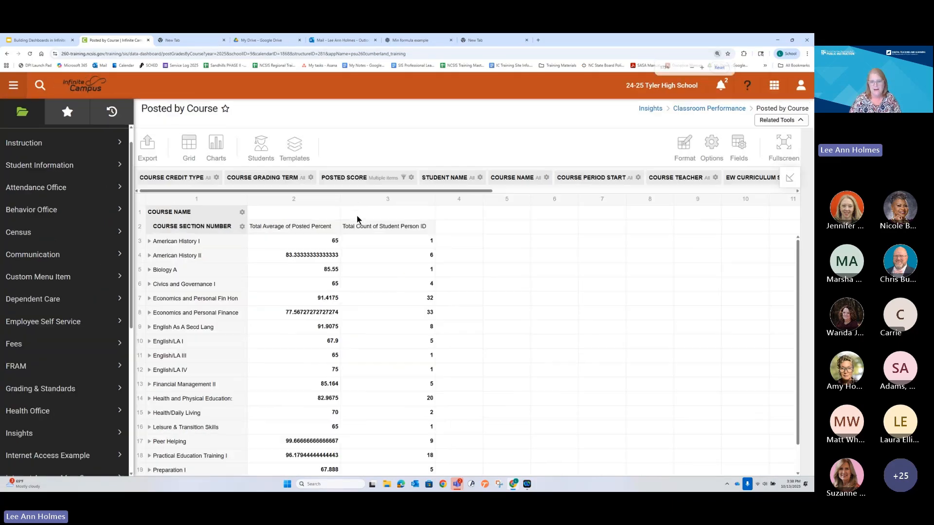
{"action": "key", "text": "ctrl+plus"}
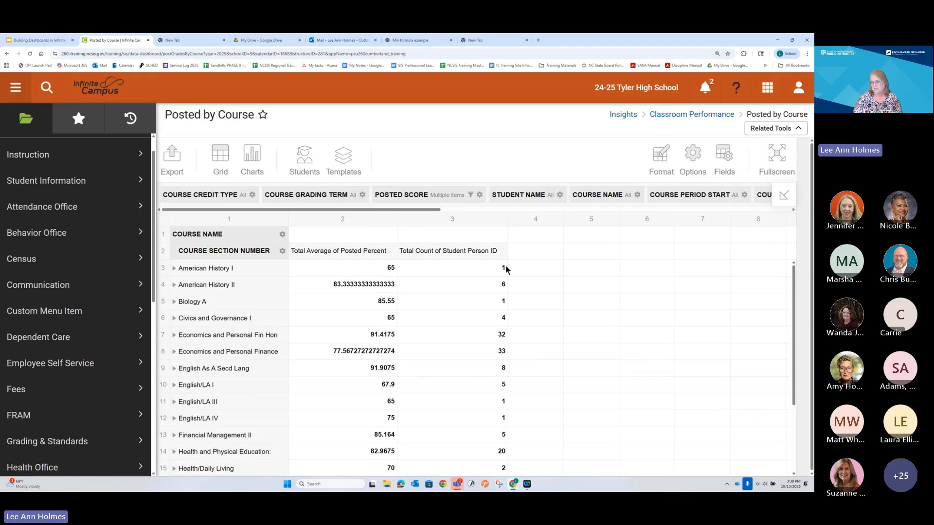
{"action": "scroll", "coordinate": [506, 348], "scroll_direction": "down", "scroll_amount": 3}
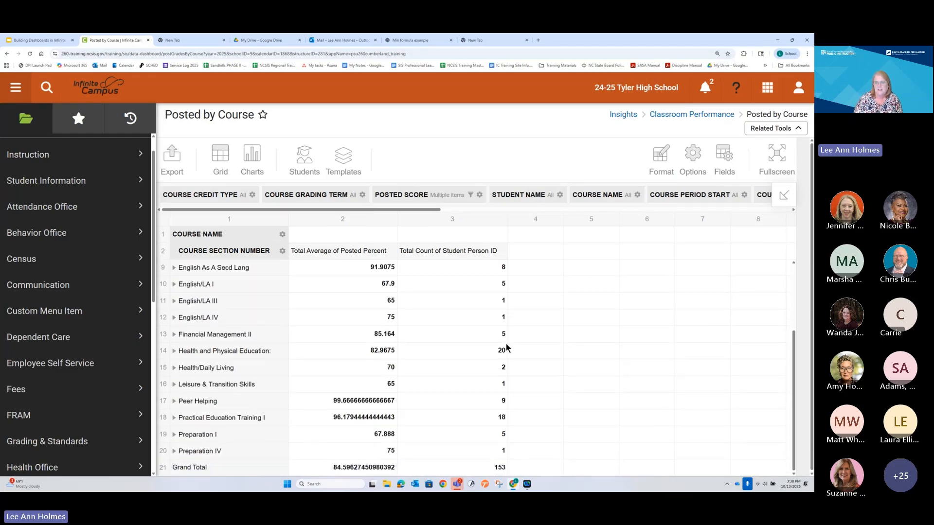
{"action": "scroll", "coordinate": [506, 347], "scroll_direction": "up", "scroll_amount": 3}
{"action": "scroll", "coordinate": [506, 347], "scroll_direction": "down", "scroll_amount": 3}
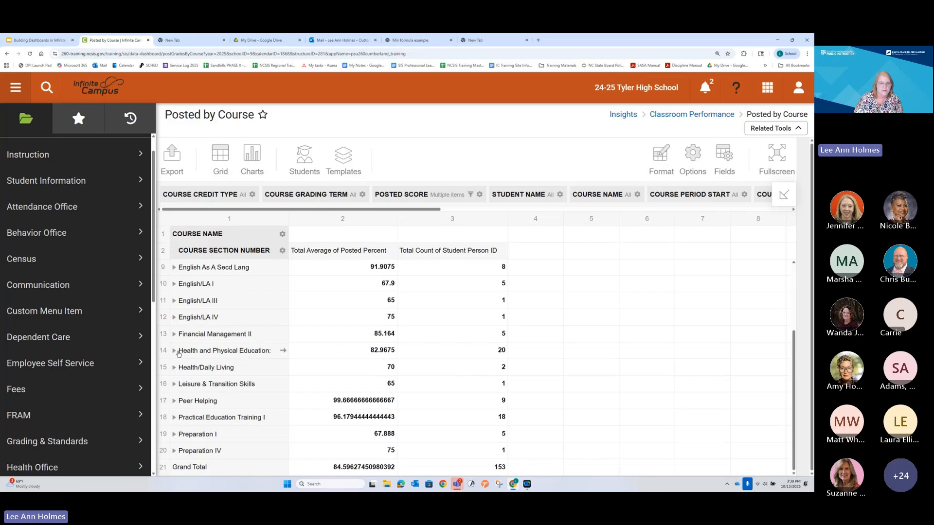
{"action": "left_click", "coordinate": [174, 351]}
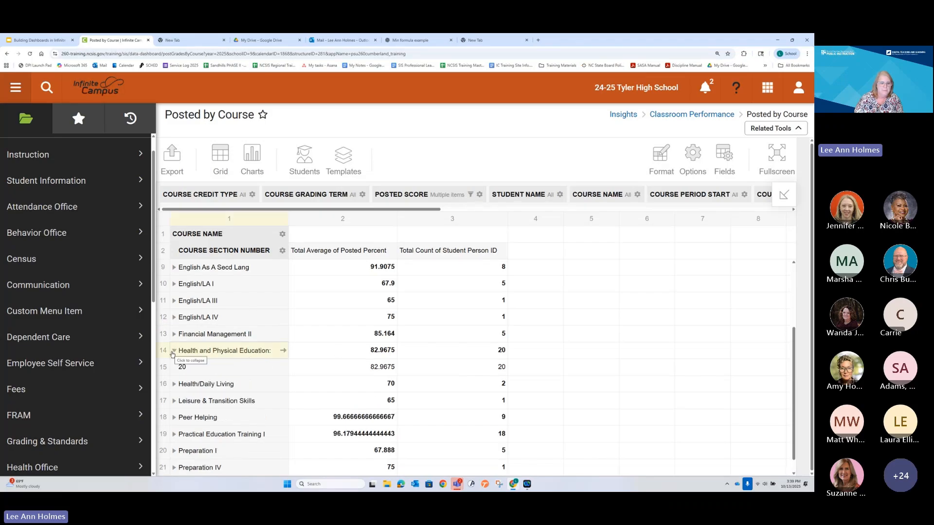
{"action": "left_click", "coordinate": [174, 284]}
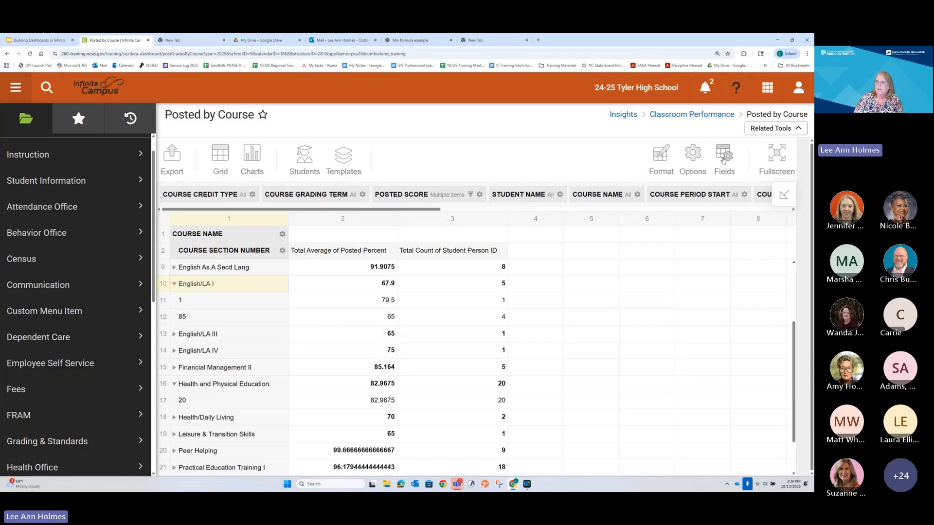
Step: Replace Course Section Number with Course Teacher in the report rows and apply the field layout
{"action": "left_click", "coordinate": [723, 160]}
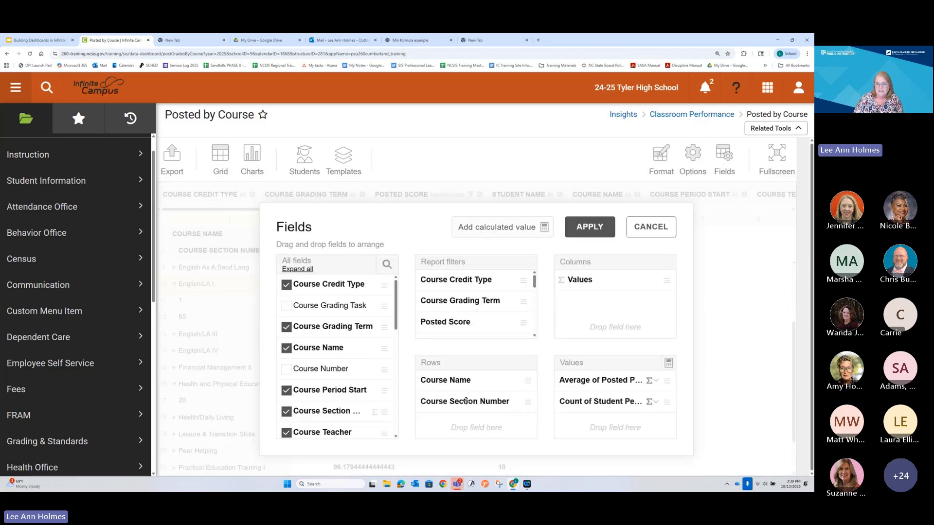
{"action": "left_click_drag", "start_coordinate": [477, 393], "coordinate": [311, 381]}
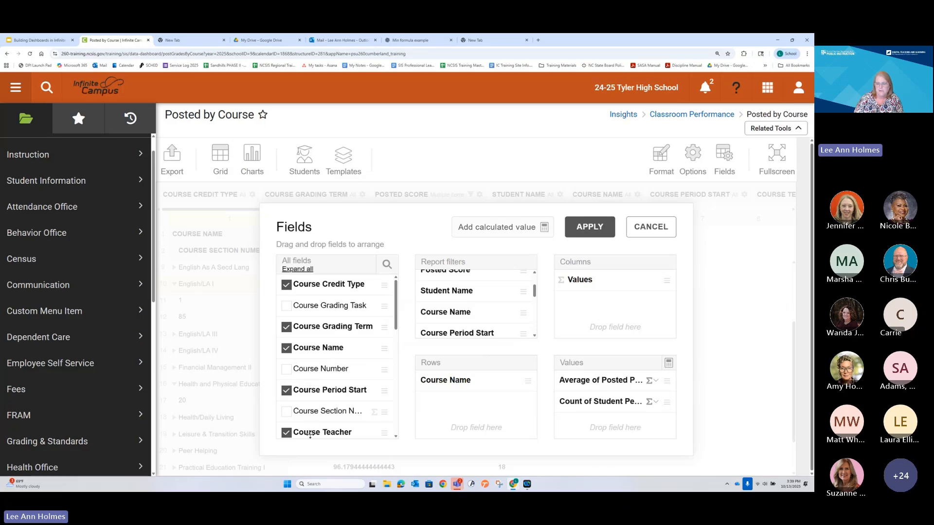
{"action": "left_click_drag", "start_coordinate": [310, 434], "coordinate": [472, 398]}
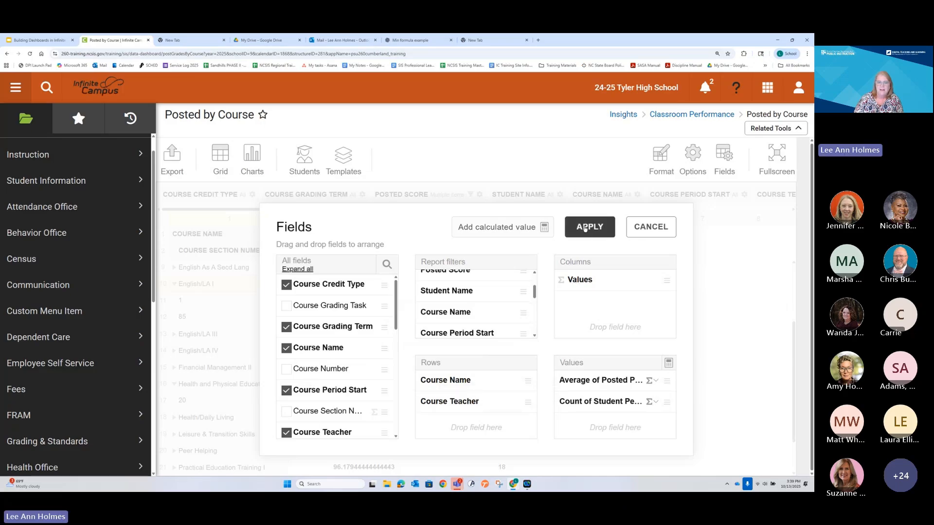
{"action": "left_click", "coordinate": [585, 228]}
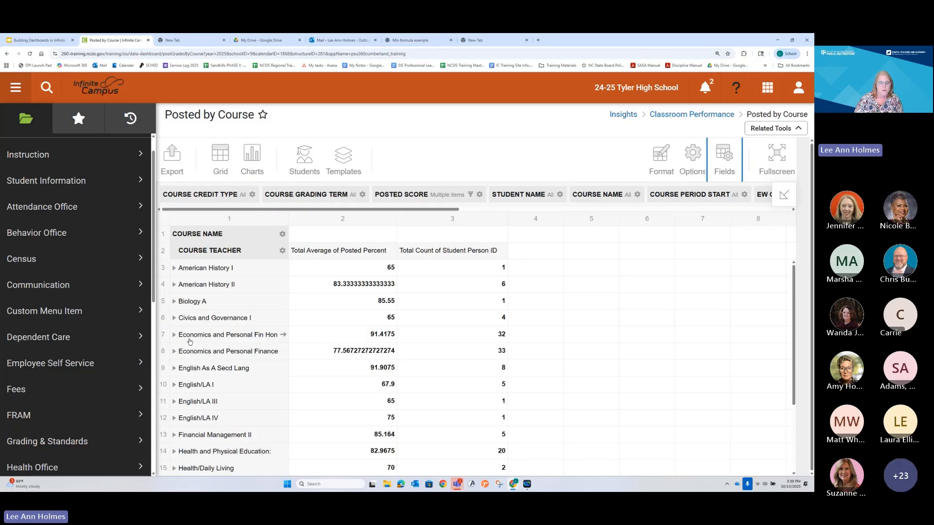
Step: Check the teachers' averages and student counts under English/LA III, English/LA I, English/LA IV and Economics and Personal Finance, collapsing each course again
{"action": "scroll", "coordinate": [211, 333], "scroll_direction": "down", "scroll_amount": 3}
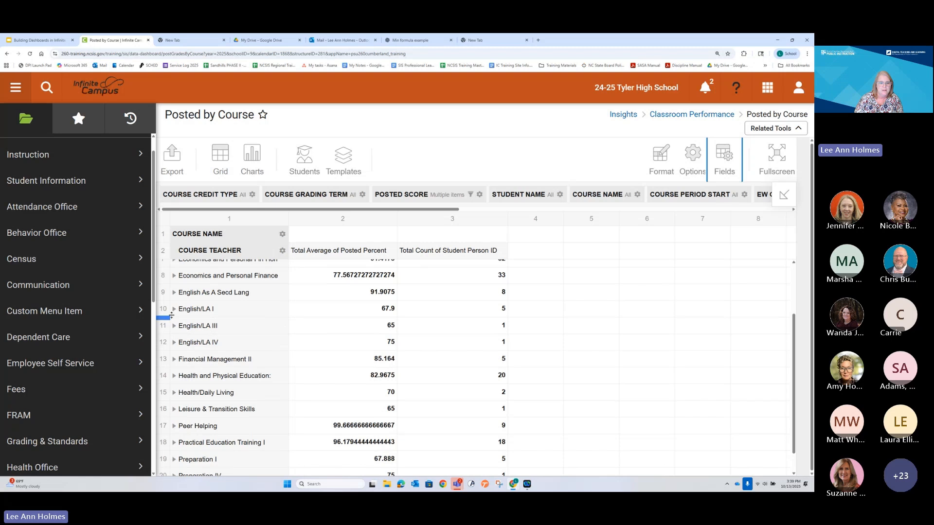
{"action": "left_click", "coordinate": [175, 327]}
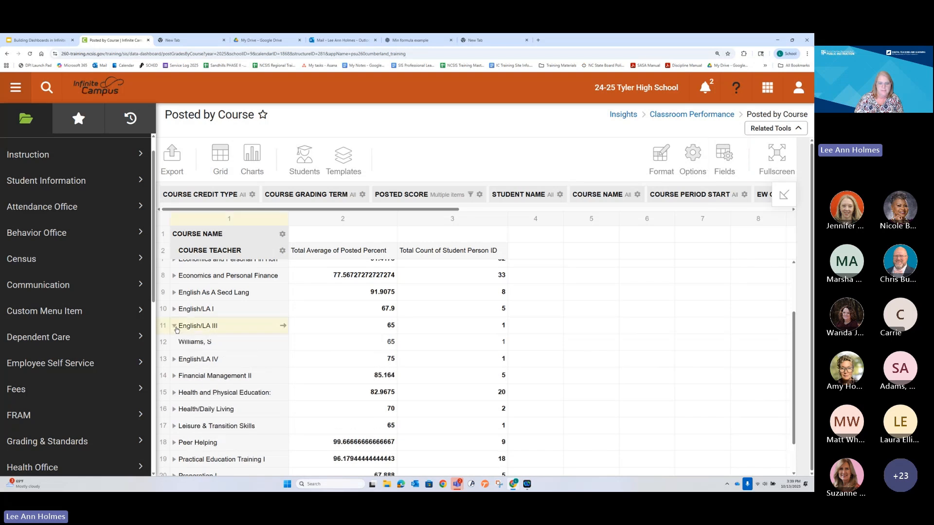
{"action": "left_click", "coordinate": [174, 326]}
{"action": "left_click", "coordinate": [175, 309]}
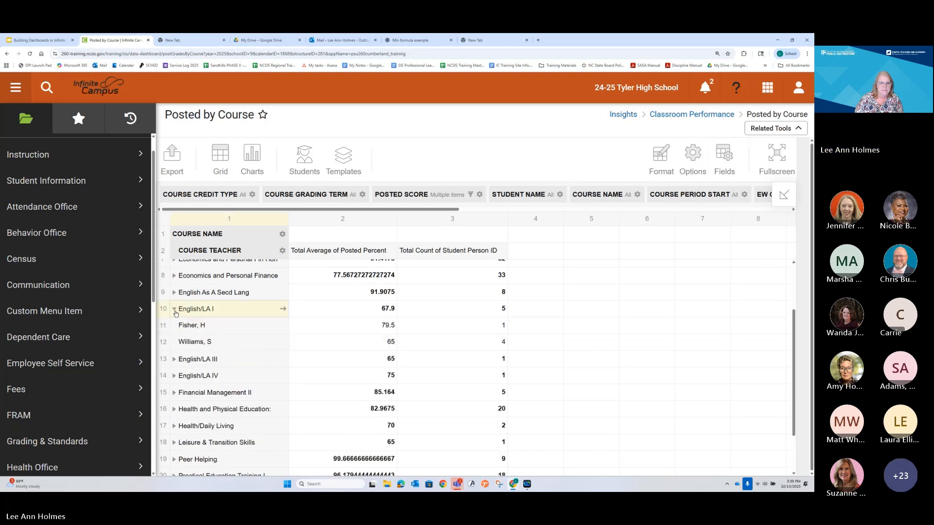
{"action": "left_click", "coordinate": [175, 309]}
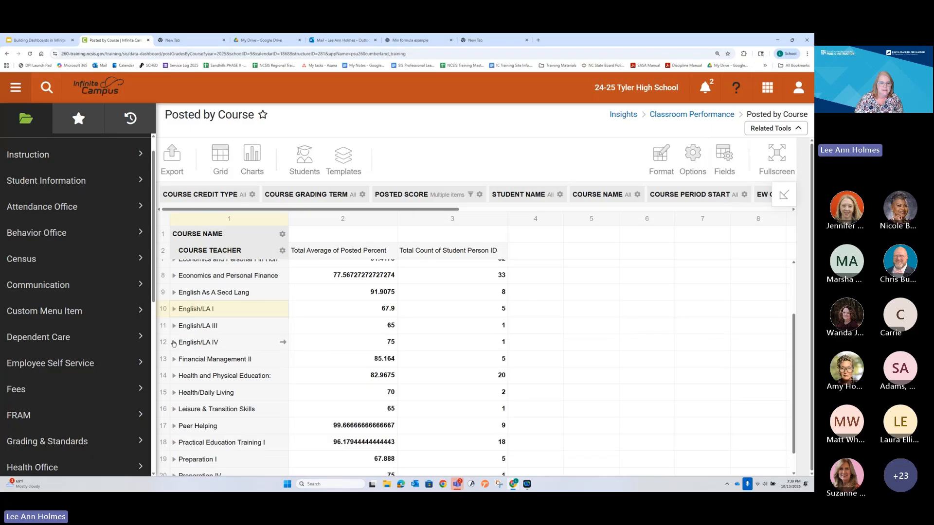
{"action": "left_click", "coordinate": [175, 342]}
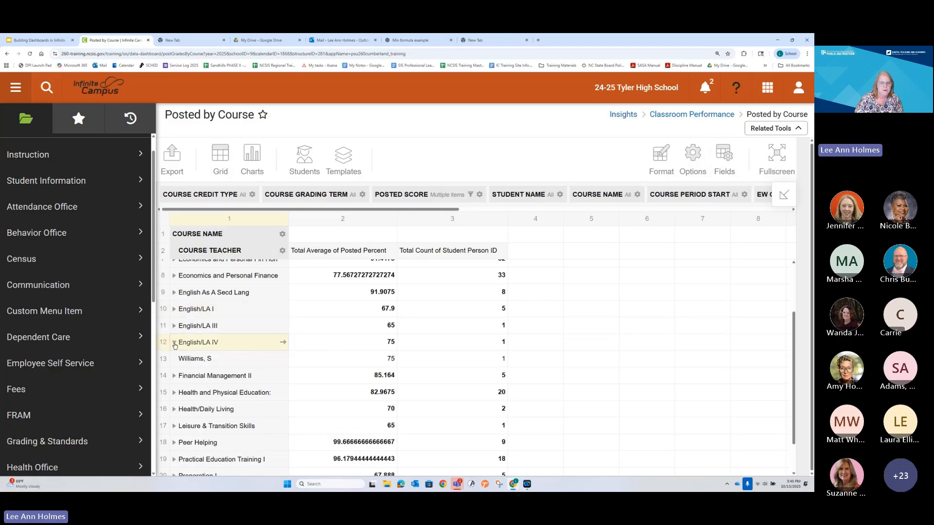
{"action": "left_click", "coordinate": [175, 344]}
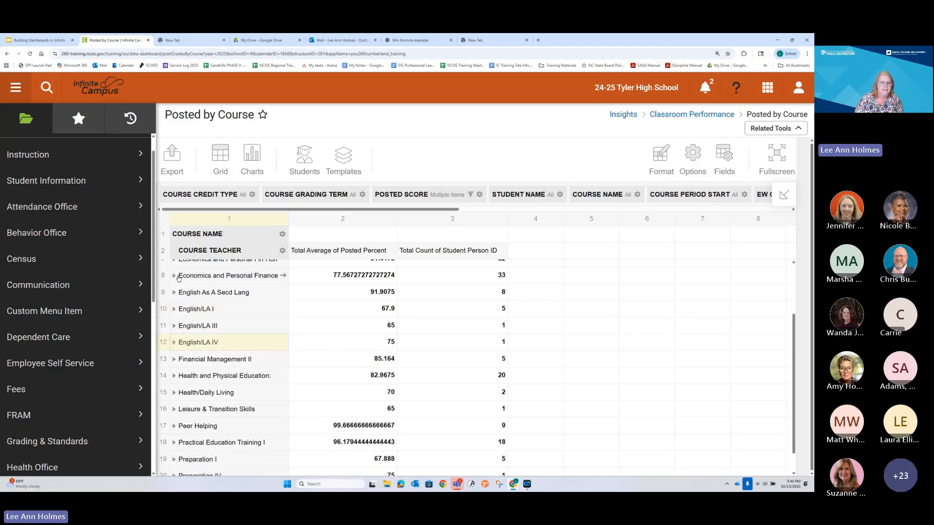
{"action": "left_click", "coordinate": [175, 276]}
{"action": "left_click", "coordinate": [175, 276]}
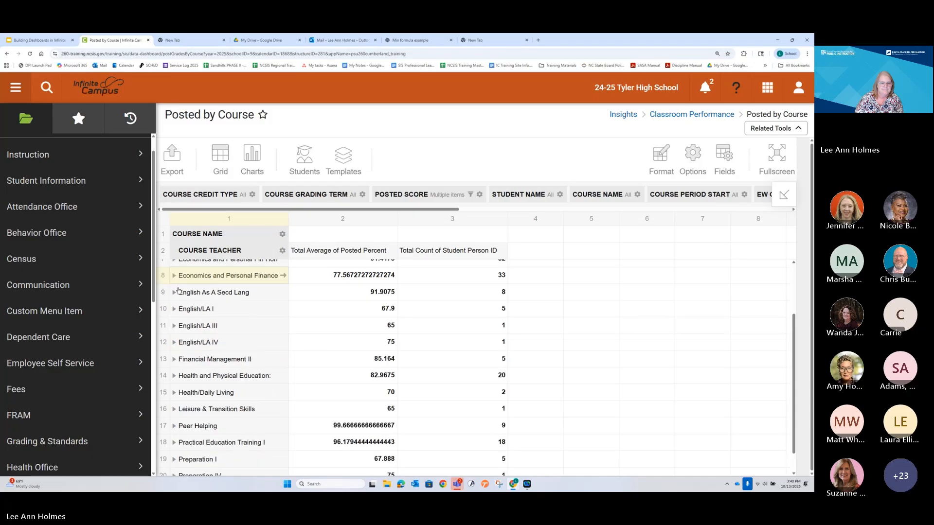
Step: Examine the teacher rows under Health/Daily Living, Leisure & Transition Skills and Practical Education Training I, leaving the last two courses expanded
{"action": "scroll", "coordinate": [184, 336], "scroll_direction": "down", "scroll_amount": 2}
{"action": "left_click", "coordinate": [174, 368]}
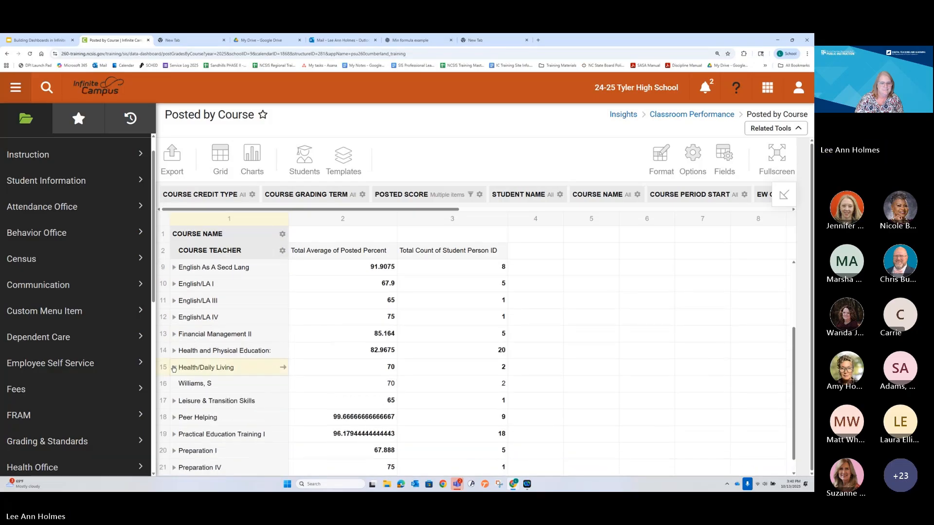
{"action": "left_click", "coordinate": [175, 368]}
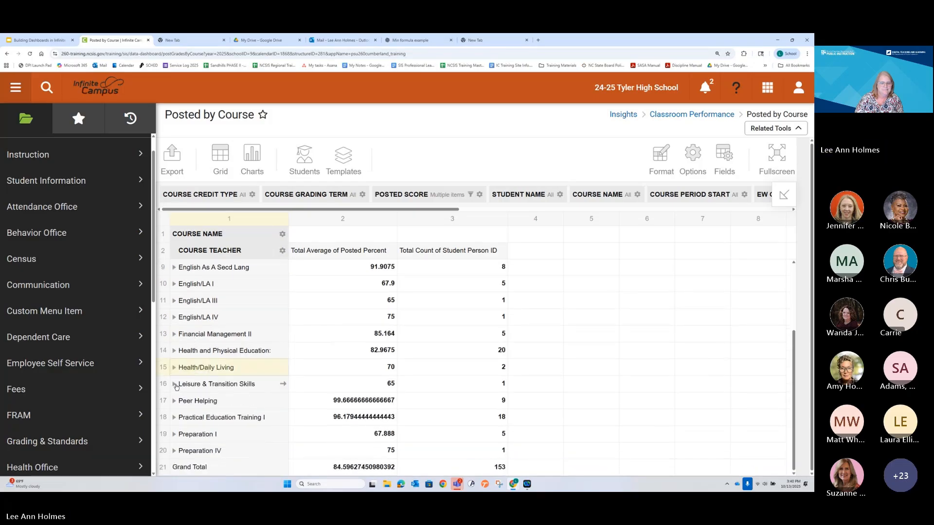
{"action": "left_click", "coordinate": [175, 385]}
{"action": "scroll", "coordinate": [185, 394], "scroll_direction": "down", "scroll_amount": 1}
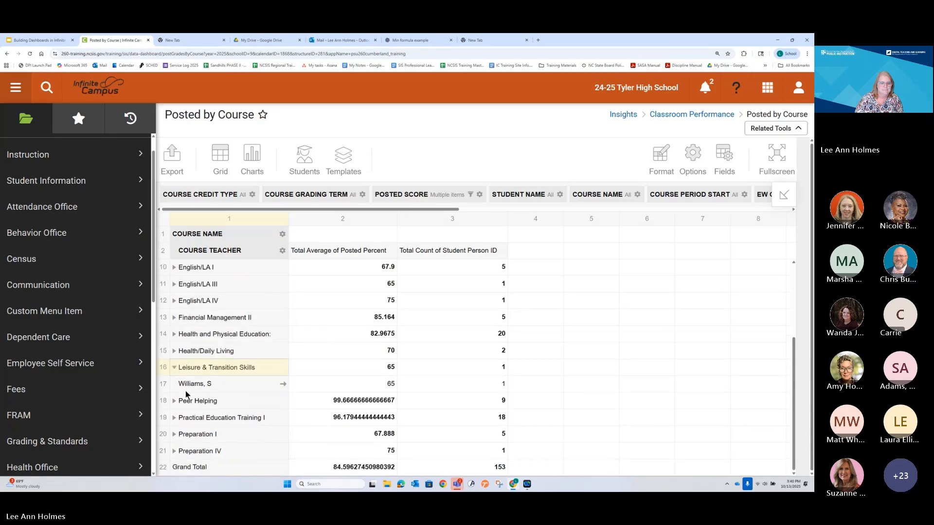
{"action": "left_click", "coordinate": [174, 418]}
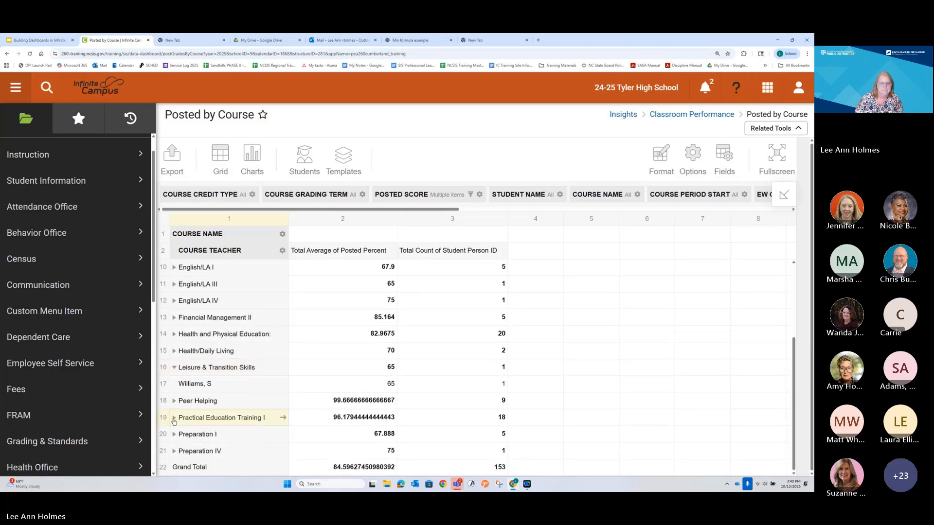
{"action": "scroll", "coordinate": [190, 388], "scroll_direction": "down", "scroll_amount": 1}
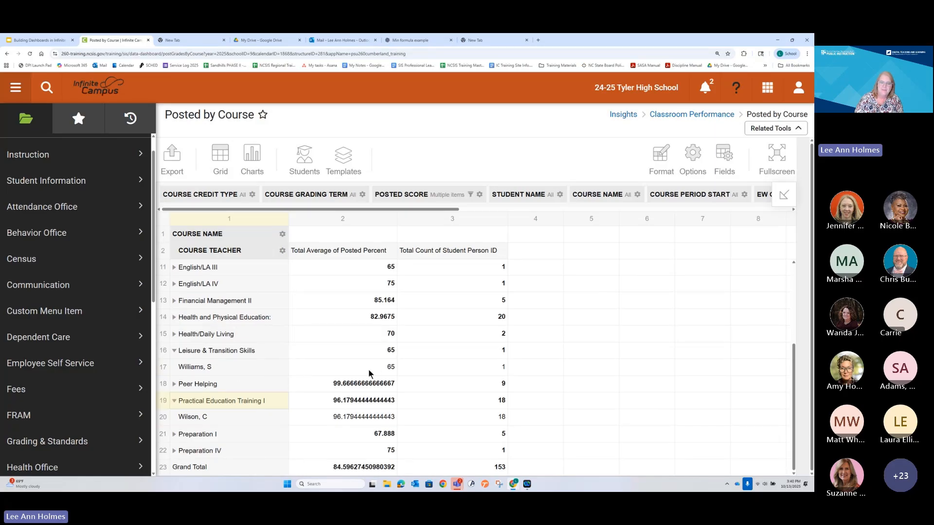
{"action": "scroll", "coordinate": [246, 389], "scroll_direction": "up", "scroll_amount": 8}
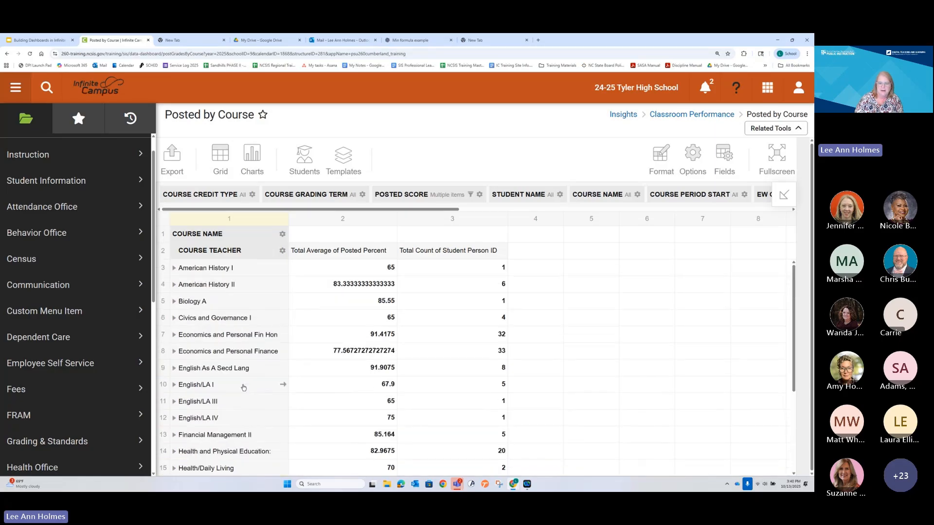
{"action": "scroll", "coordinate": [243, 364], "scroll_direction": "down", "scroll_amount": 8}
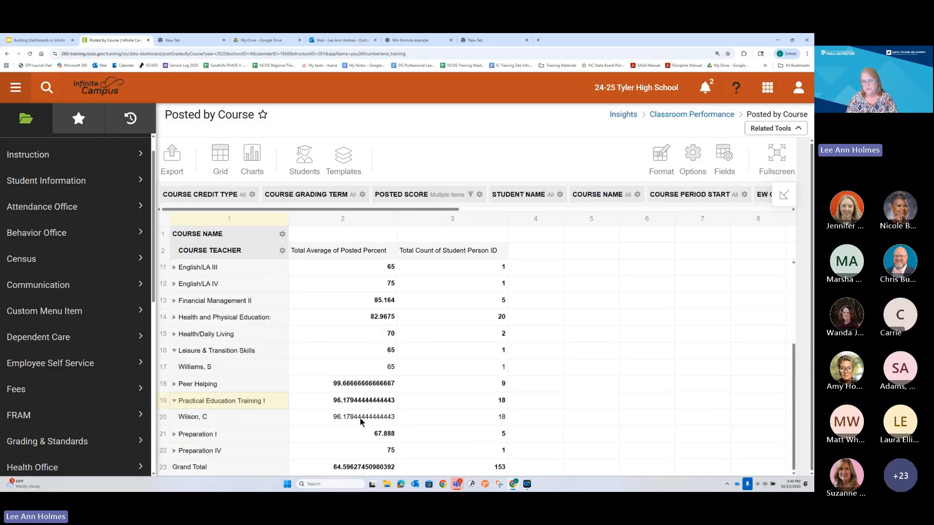
Step: Try to format the Posted Percent (Average) values with 0 decimal places and Format as percent set to true
{"action": "mouse_move", "coordinate": [662, 156]}
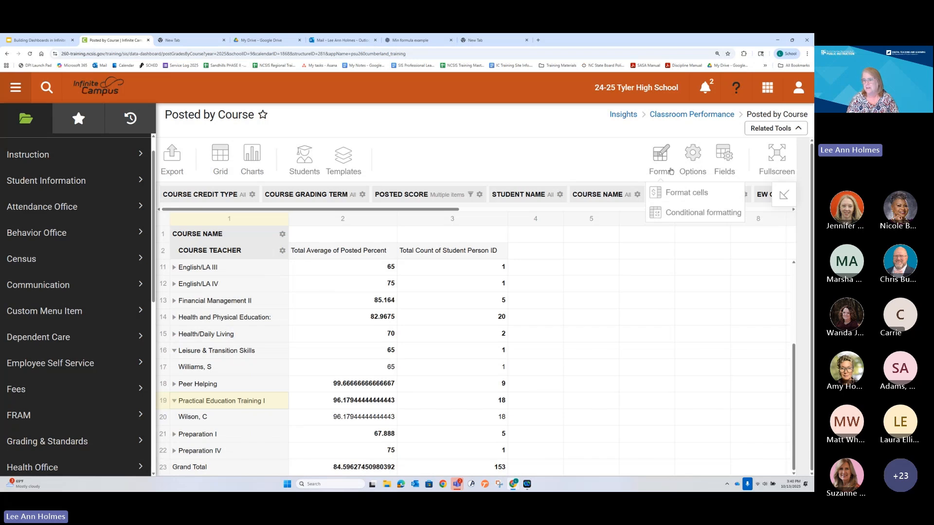
{"action": "left_click", "coordinate": [657, 197]}
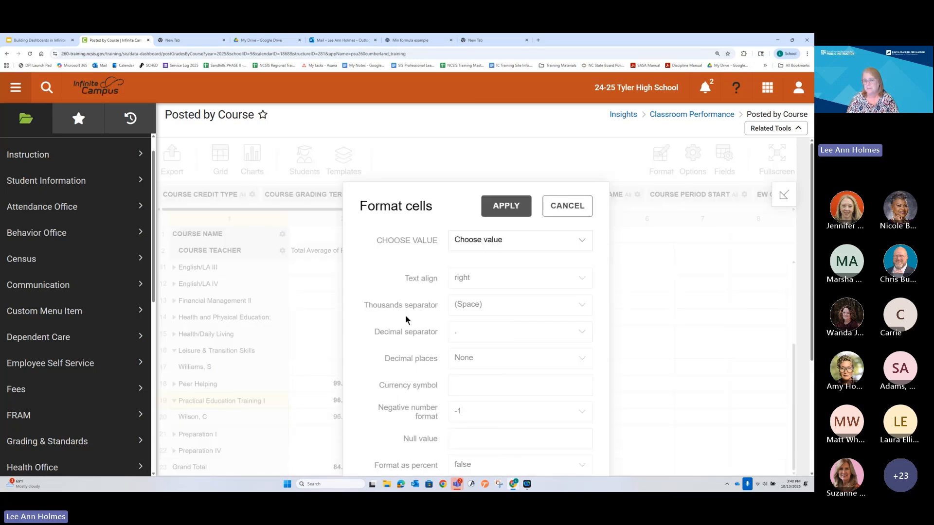
{"action": "left_click", "coordinate": [506, 239]}
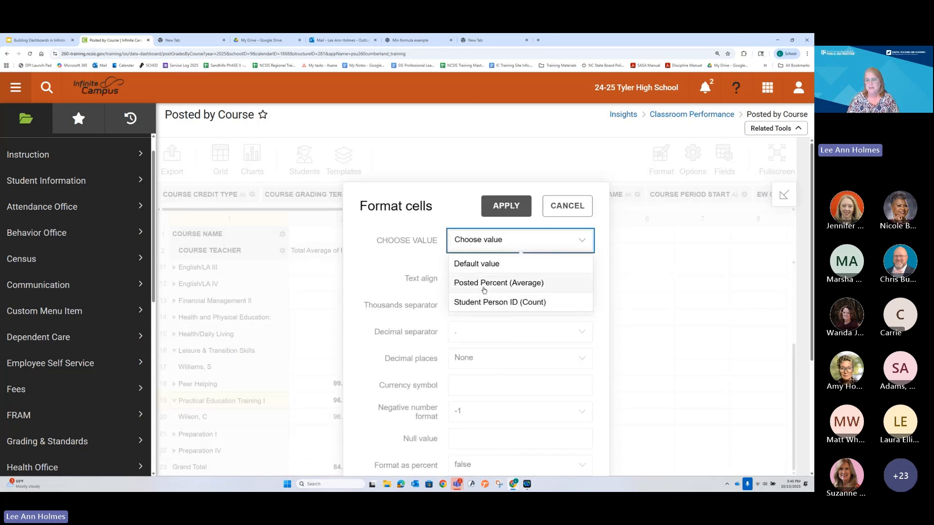
{"action": "left_click", "coordinate": [483, 287]}
{"action": "scroll", "coordinate": [488, 297], "scroll_direction": "down", "scroll_amount": 2}
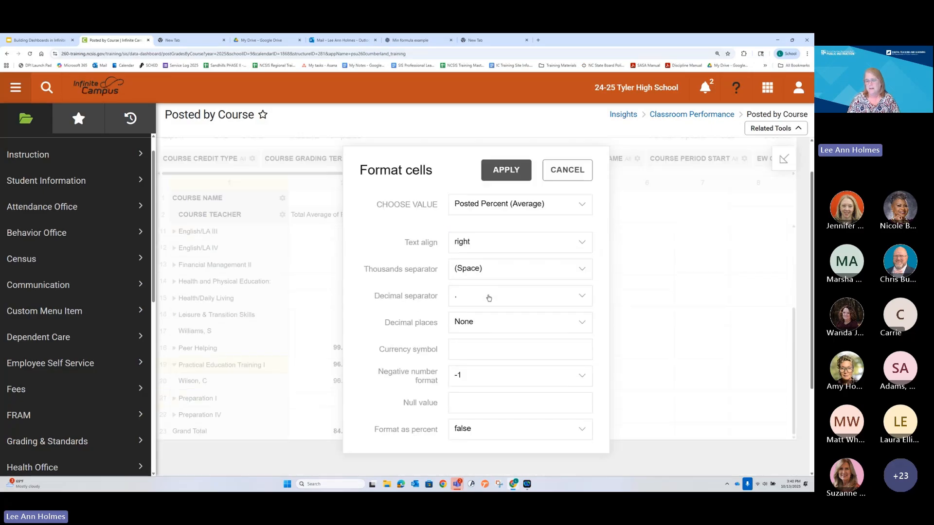
{"action": "left_click", "coordinate": [470, 299]}
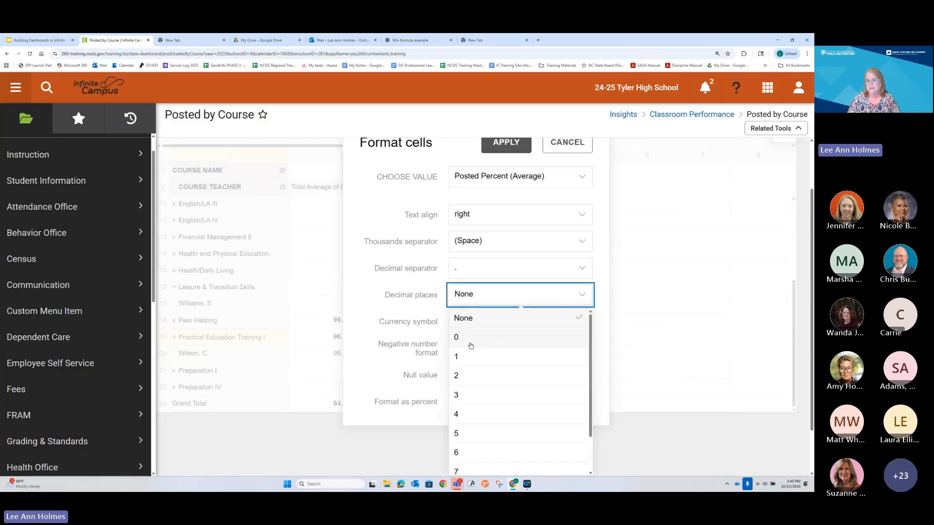
{"action": "left_click", "coordinate": [467, 336]}
{"action": "scroll", "coordinate": [462, 327], "scroll_direction": "down", "scroll_amount": 1}
{"action": "left_click", "coordinate": [463, 346]}
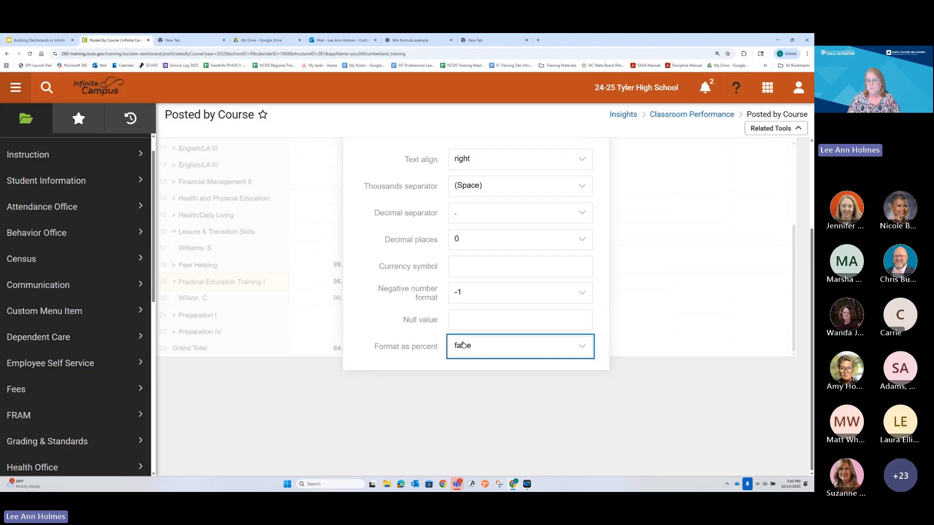
{"action": "left_click", "coordinate": [467, 370]}
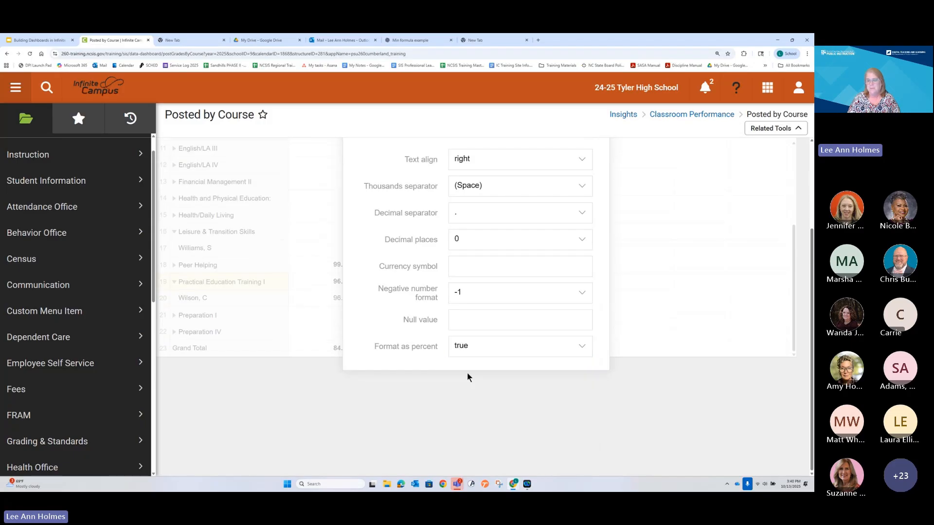
{"action": "scroll", "coordinate": [496, 334], "scroll_direction": "up", "scroll_amount": 2}
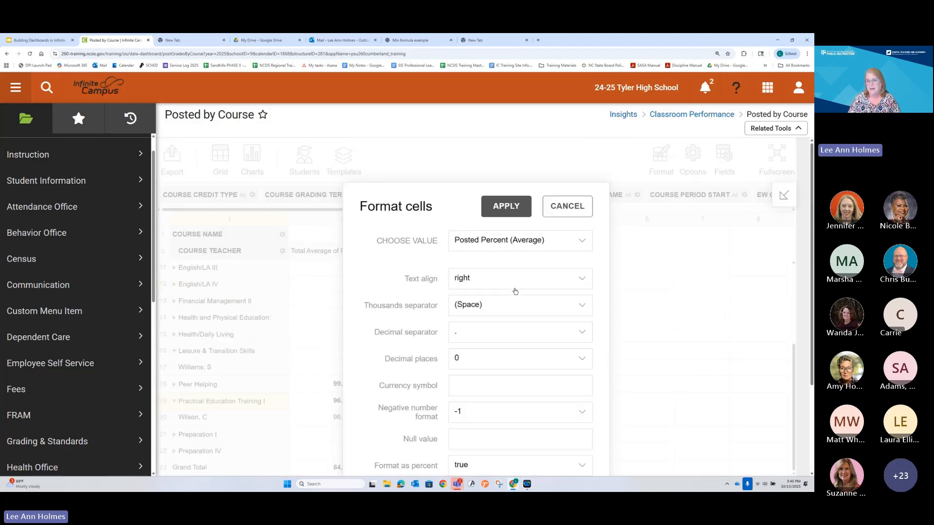
{"action": "left_click", "coordinate": [506, 206]}
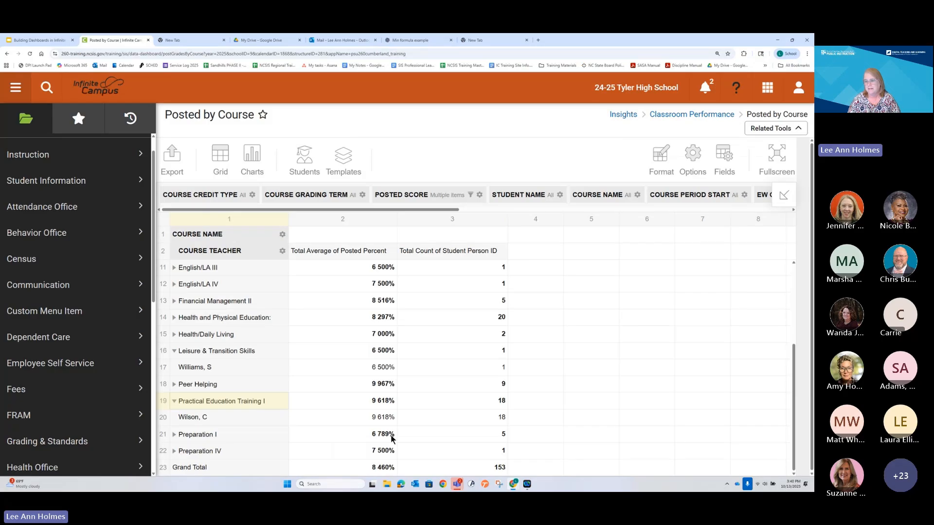
Step: Remove Average of Posted Percent from the values in the report's field layout
{"action": "left_click", "coordinate": [726, 162]}
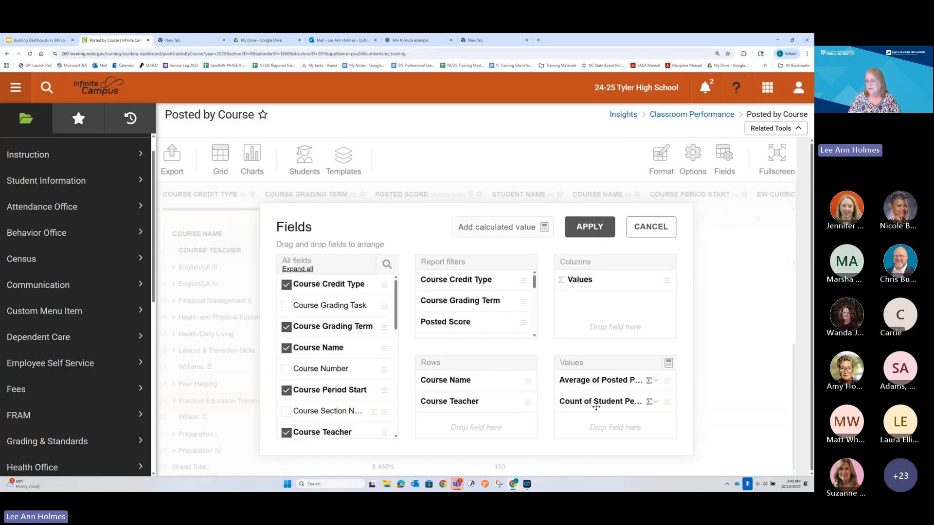
{"action": "left_click", "coordinate": [652, 381]}
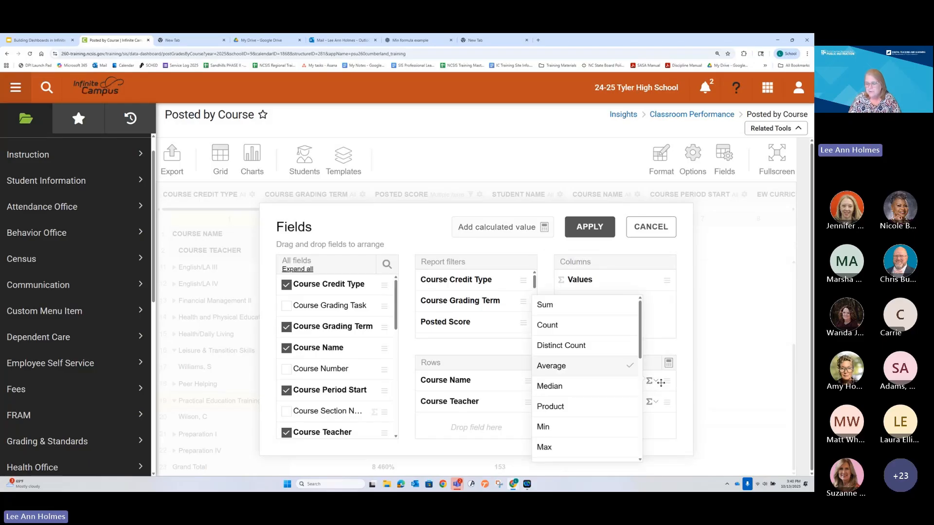
{"action": "left_click", "coordinate": [659, 382]}
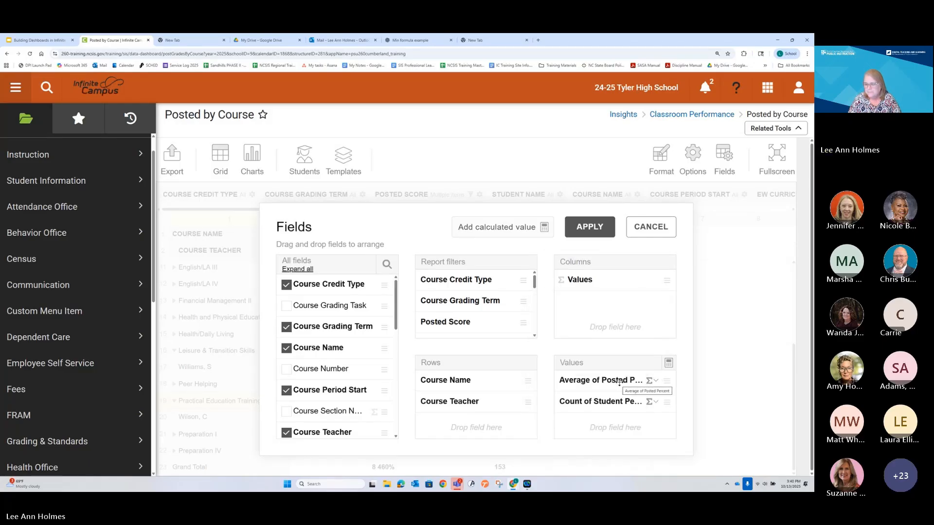
{"action": "left_click", "coordinate": [647, 384]}
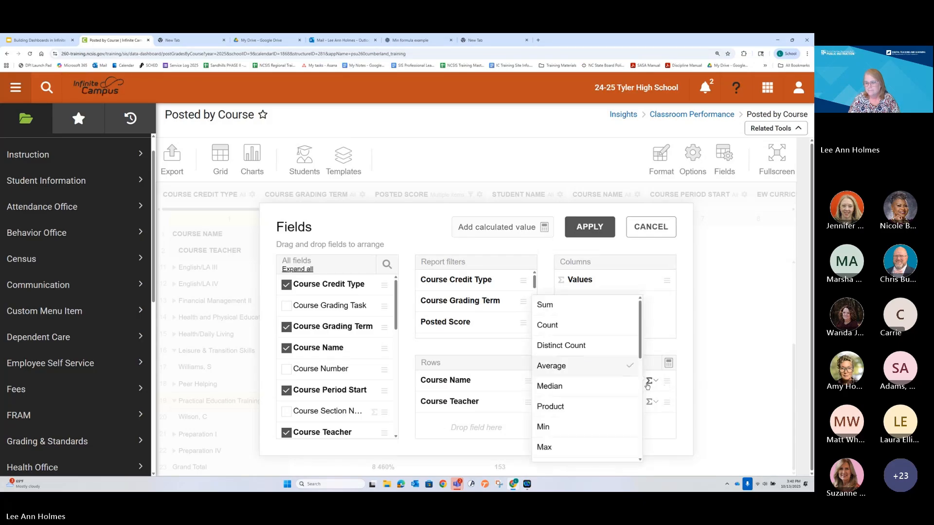
{"action": "left_click", "coordinate": [560, 367]}
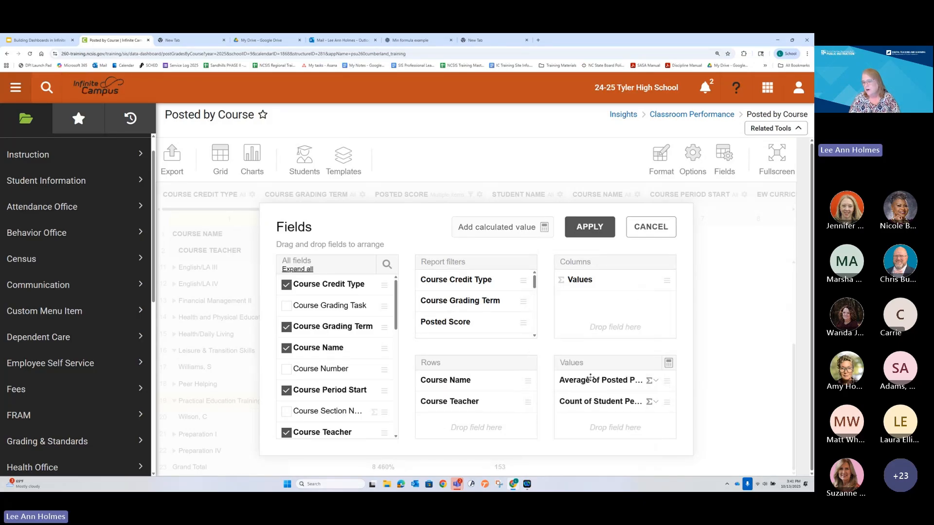
{"action": "left_click_drag", "start_coordinate": [590, 378], "coordinate": [287, 378]}
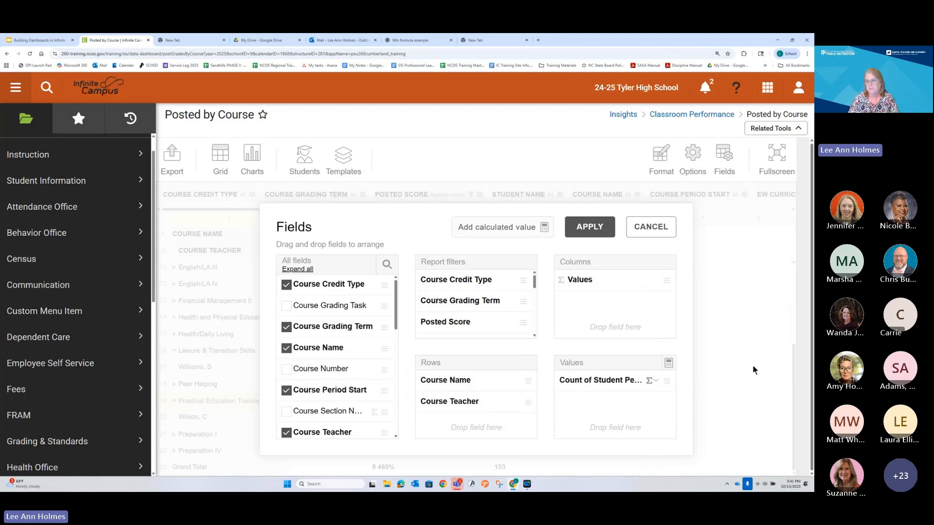
Step: Add a calculated value with the formula average("Posted Percent") / 100 to the report values
{"action": "left_click", "coordinate": [669, 363]}
{"action": "scroll", "coordinate": [494, 332], "scroll_direction": "down", "scroll_amount": 2}
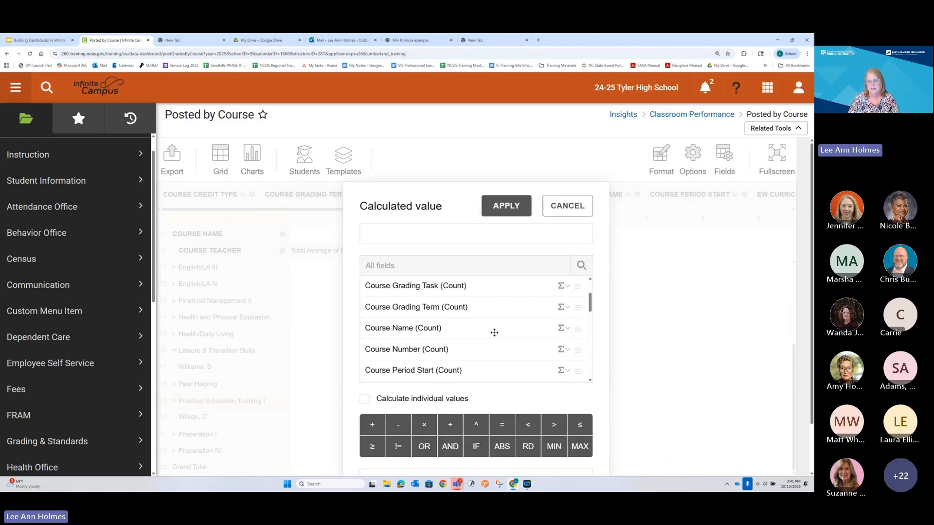
{"action": "scroll", "coordinate": [494, 333], "scroll_direction": "down", "scroll_amount": 2}
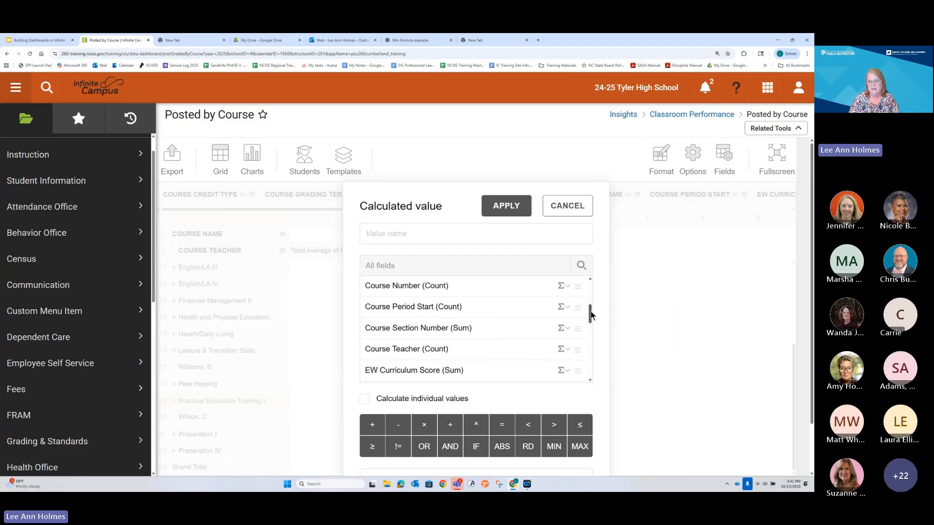
{"action": "mouse_move", "coordinate": [590, 315]}
{"action": "left_mouse_down"}
{"action": "mouse_move", "coordinate": [595, 335]}
{"action": "mouse_move", "coordinate": [596, 327]}
{"action": "left_mouse_up"}
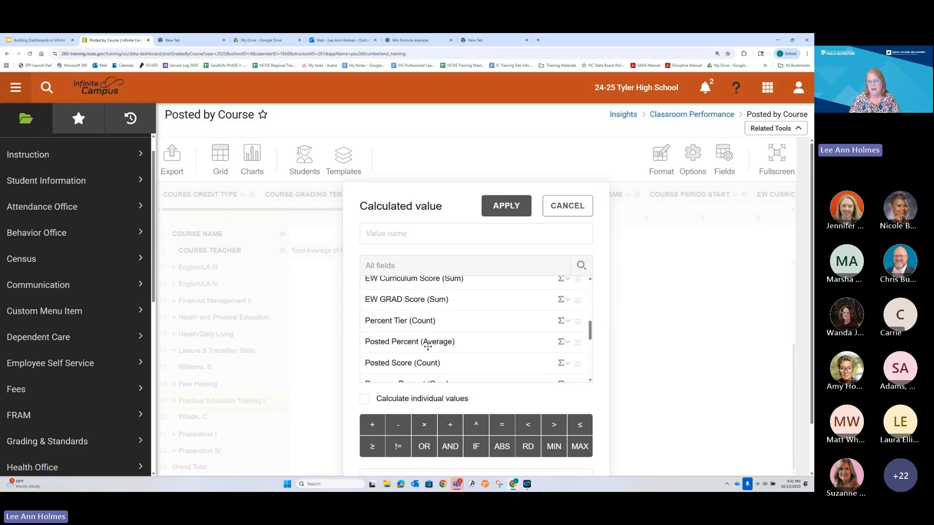
{"action": "scroll", "coordinate": [450, 343], "scroll_direction": "down", "scroll_amount": 2}
{"action": "scroll", "coordinate": [452, 291], "scroll_direction": "down", "scroll_amount": 1}
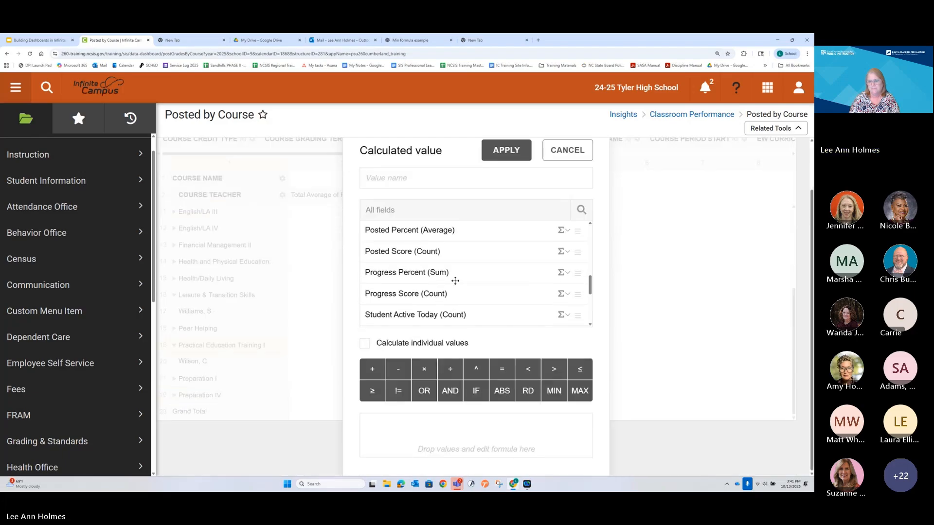
{"action": "left_click_drag", "start_coordinate": [467, 230], "coordinate": [469, 438]}
{"action": "type", "text": "/ 100"}
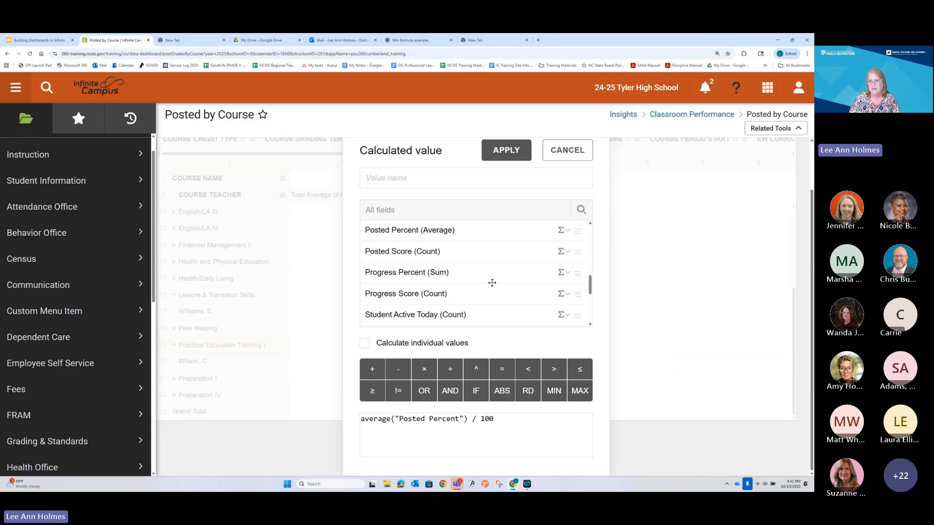
{"action": "left_click", "coordinate": [502, 149]}
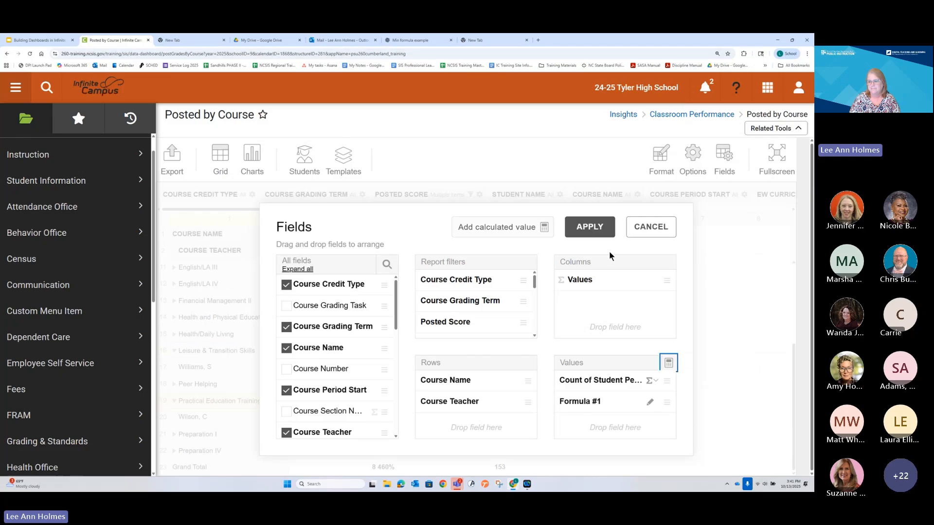
Step: Rename the calculated value as Average of Posted Grades and apply the updated field layout to the report
{"action": "left_click", "coordinate": [649, 401]}
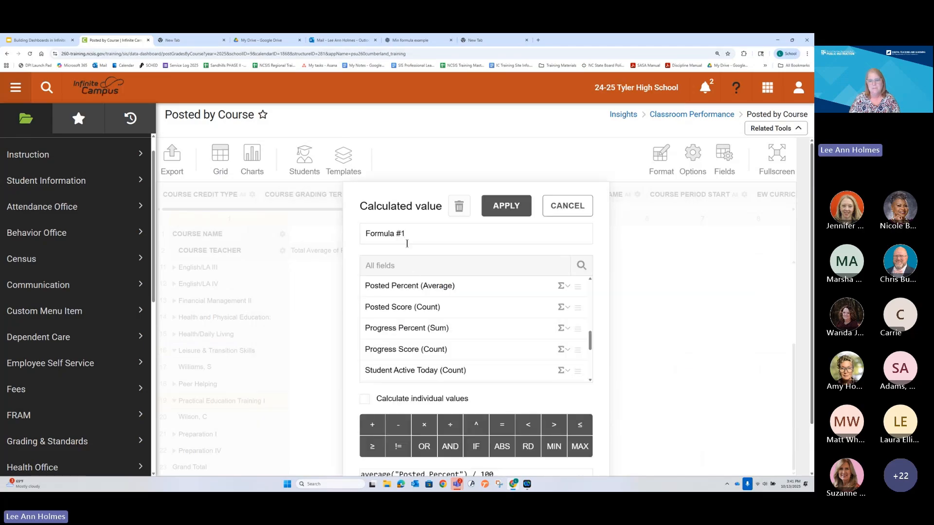
{"action": "left_click_drag", "start_coordinate": [407, 239], "coordinate": [312, 228]}
{"action": "type", "text": "Per"}
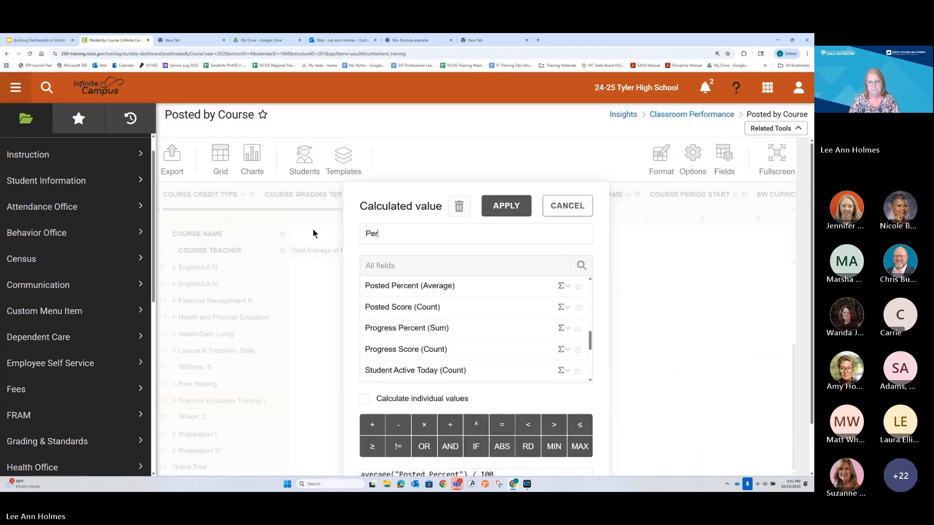
{"action": "type", "text": "cent"}
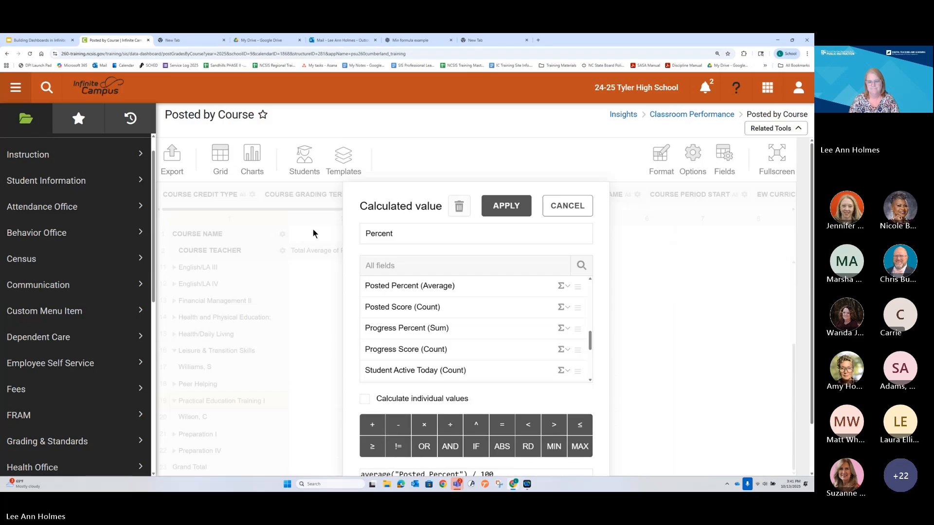
{"action": "key", "text": "BackSpace"}
{"action": "key", "text": "BackSpace"}
{"action": "key", "text": "BackSpace"}
{"action": "key", "text": "BackSpace"}
{"action": "key", "text": "BackSpace"}
{"action": "key", "text": "BackSpace"}
{"action": "key", "text": "BackSpace"}
{"action": "key", "text": "BackSpace"}
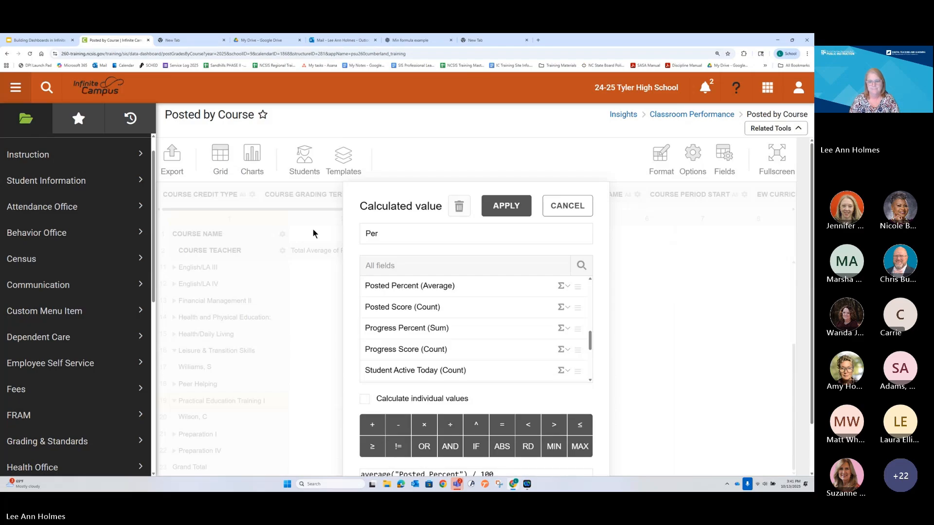
{"action": "type", "text": "Average of "}
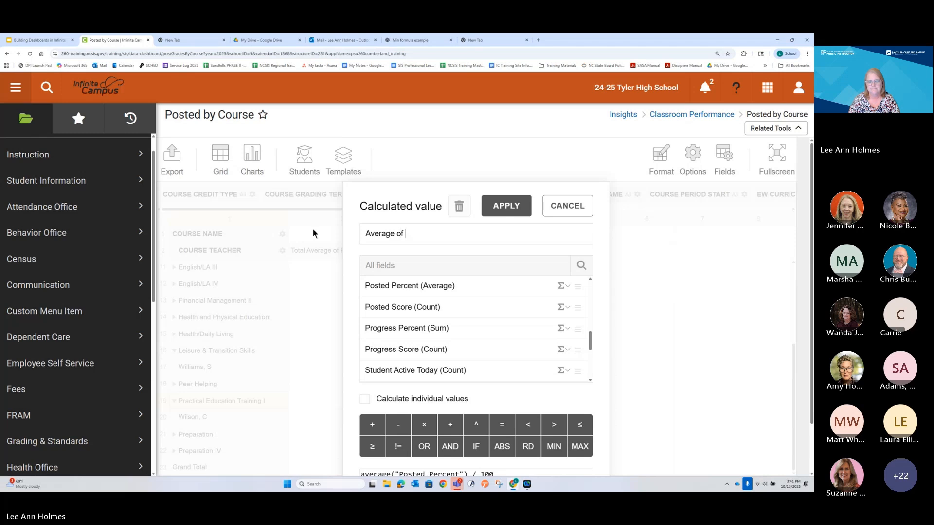
{"action": "type", "text": "Class"}
{"action": "key", "text": "BackSpace"}
{"action": "key", "text": "BackSpace"}
{"action": "key", "text": "BackSpace"}
{"action": "key", "text": "BackSpace"}
{"action": "key", "text": "BackSpace"}
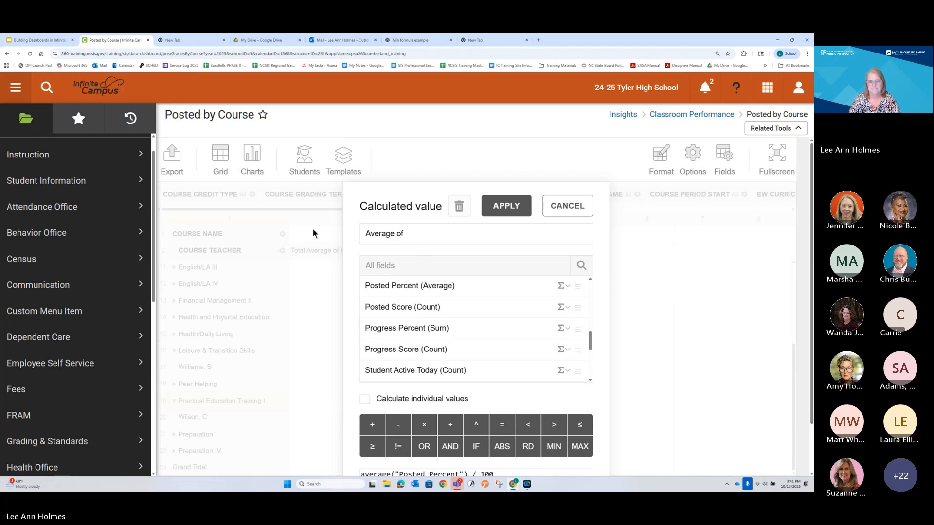
{"action": "type", "text": "Posted Grades"}
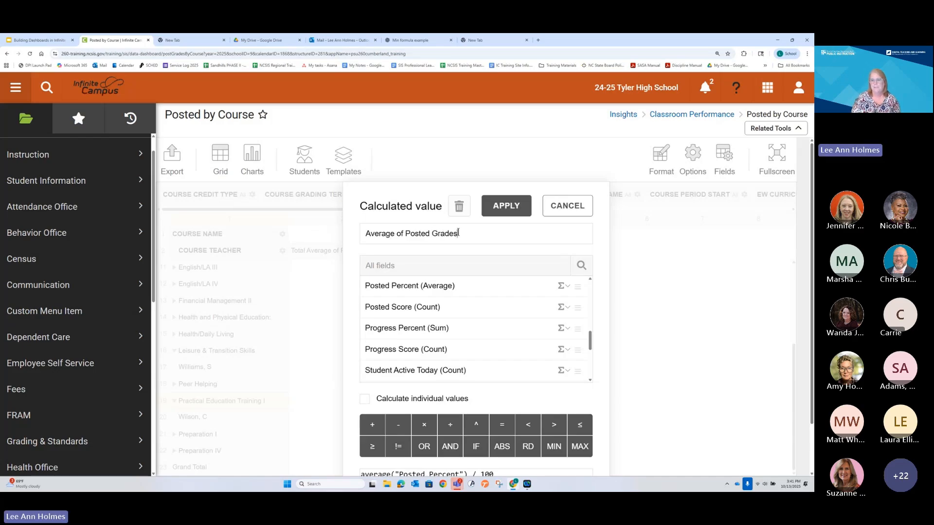
{"action": "left_click", "coordinate": [511, 206]}
{"action": "left_click", "coordinate": [589, 226]}
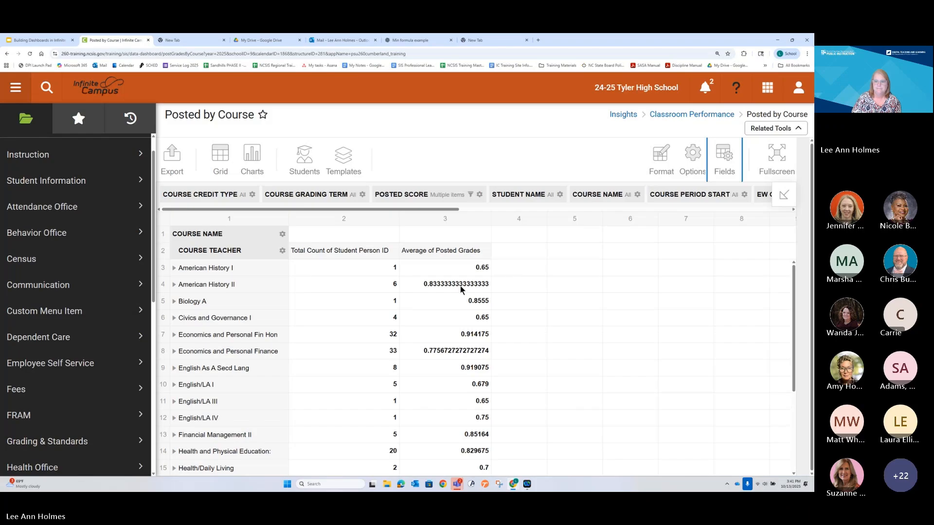
Step: Format the Average of Posted Grades values with 0 decimal places and Format as percent set to true
{"action": "mouse_move", "coordinate": [660, 154]}
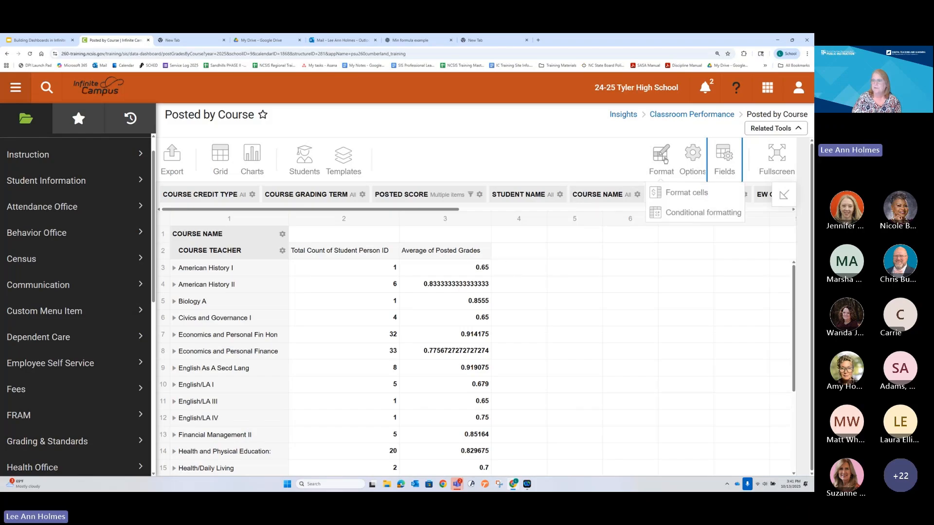
{"action": "left_click", "coordinate": [669, 192]}
{"action": "scroll", "coordinate": [476, 333], "scroll_direction": "down", "scroll_amount": 2}
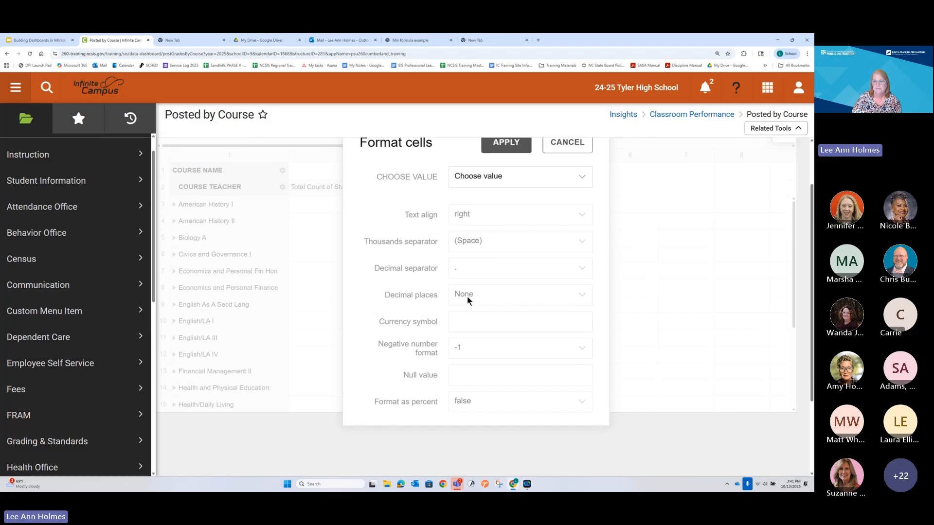
{"action": "left_click", "coordinate": [484, 183]}
{"action": "left_click", "coordinate": [478, 236]}
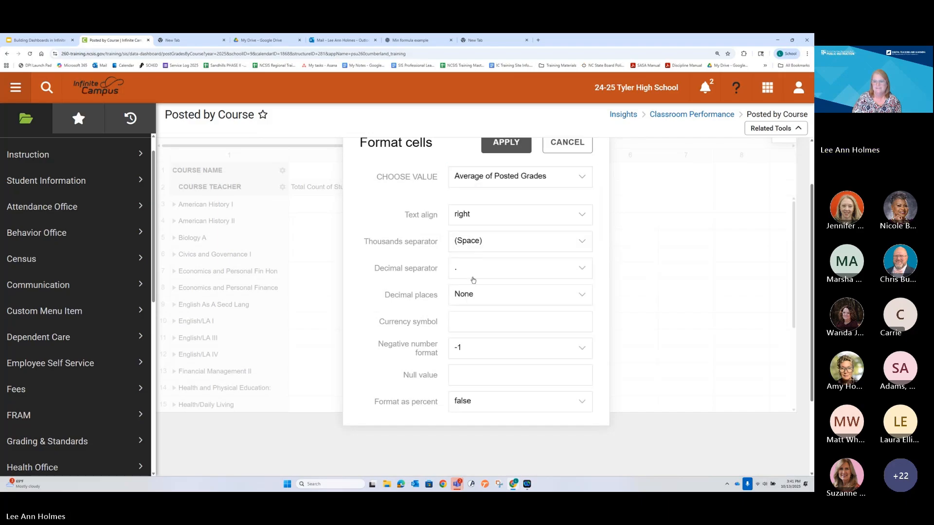
{"action": "left_click", "coordinate": [471, 294]}
{"action": "left_click", "coordinate": [478, 331]}
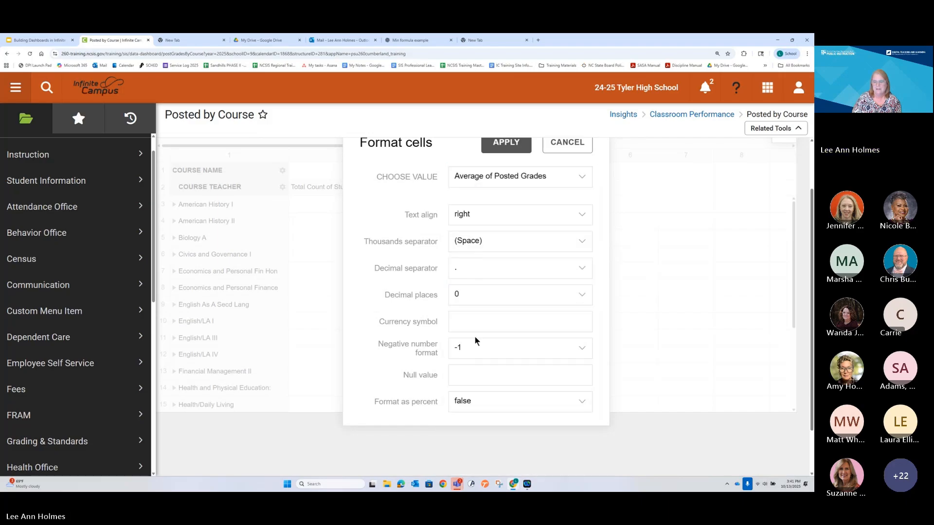
{"action": "left_click", "coordinate": [474, 401]}
{"action": "left_click", "coordinate": [466, 422]}
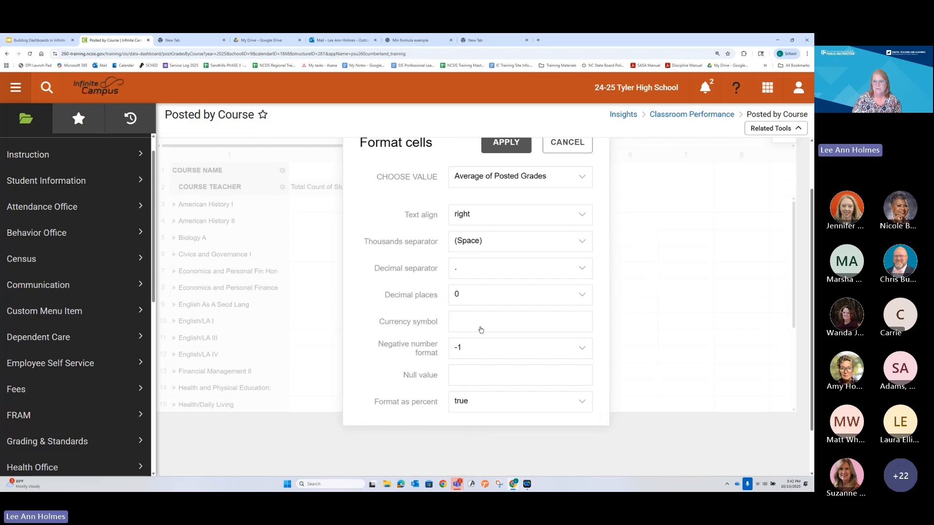
{"action": "left_click", "coordinate": [501, 144]}
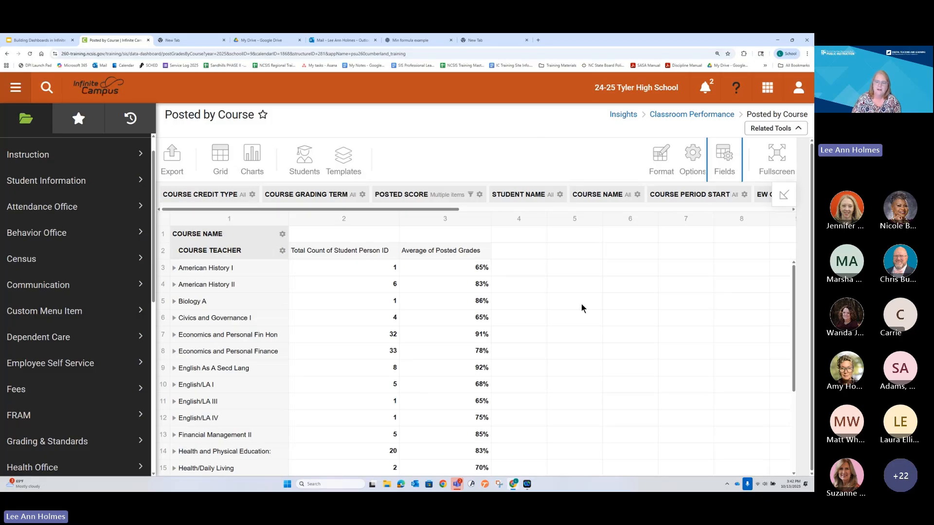
{"action": "scroll", "coordinate": [477, 349], "scroll_direction": "down", "scroll_amount": 1}
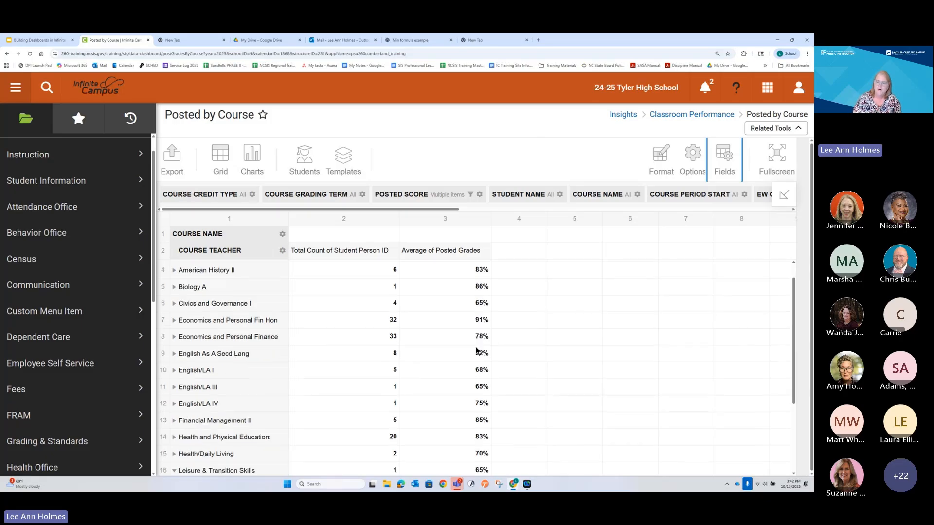
{"action": "scroll", "coordinate": [477, 349], "scroll_direction": "down", "scroll_amount": 3}
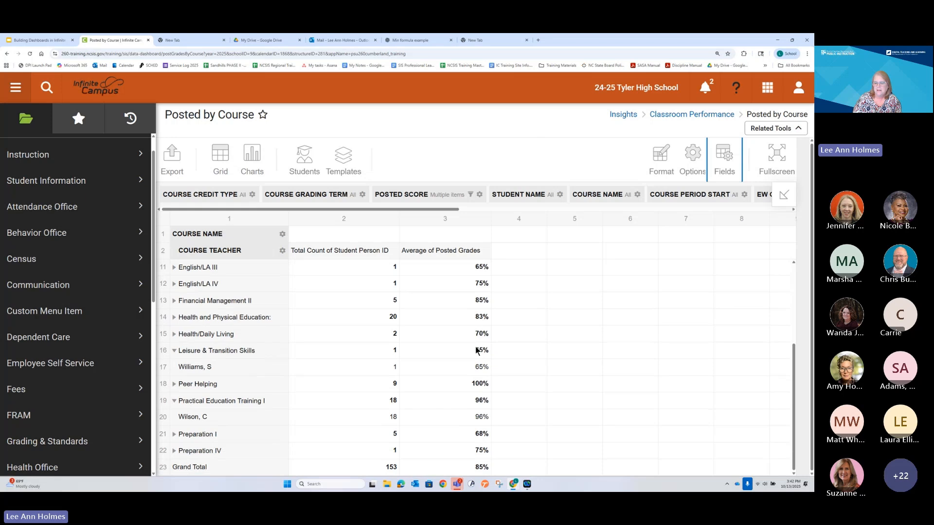
{"action": "scroll", "coordinate": [476, 349], "scroll_direction": "up", "scroll_amount": 3}
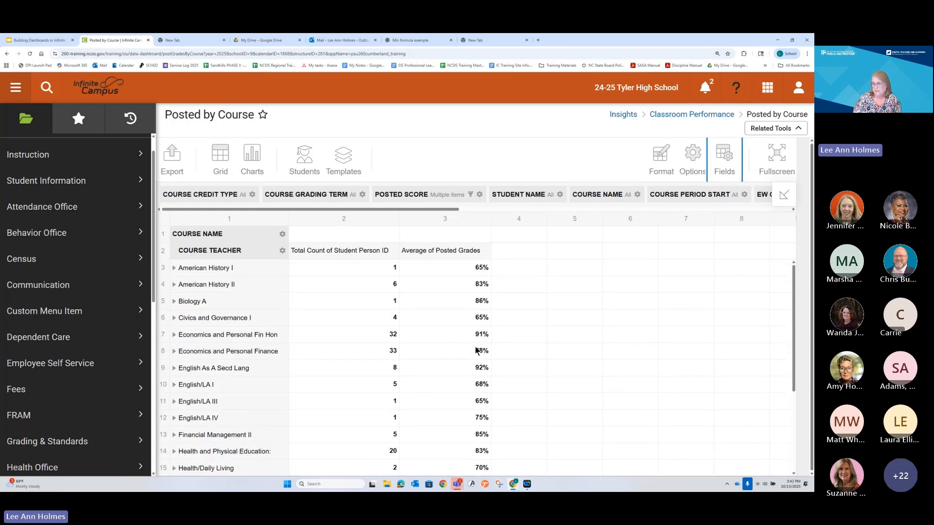
{"action": "left_click", "coordinate": [691, 163]}
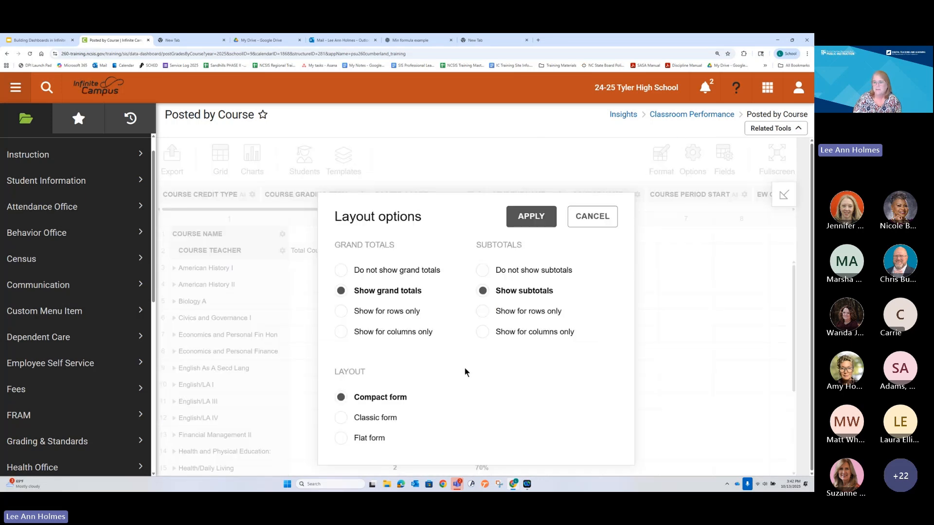
{"action": "left_click", "coordinate": [592, 216]}
Step: Add a conditional formatting rule for Average of Posted Grades values less than .7 and apply it
{"action": "mouse_move", "coordinate": [660, 161]}
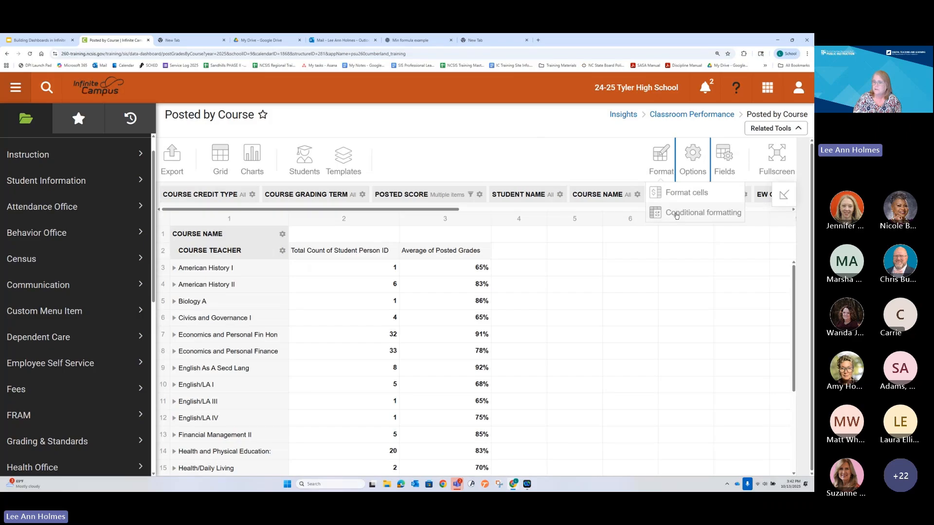
{"action": "left_click", "coordinate": [663, 160]}
{"action": "left_click", "coordinate": [663, 159]}
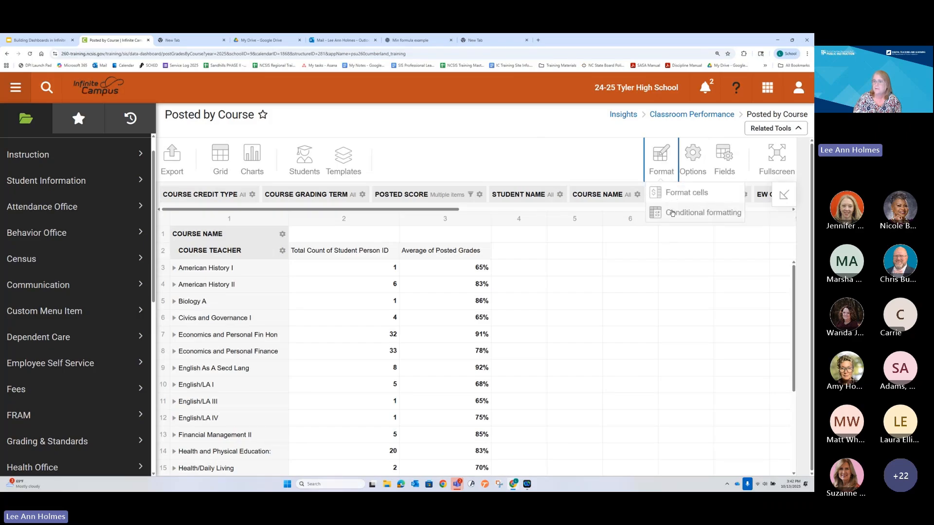
{"action": "left_click", "coordinate": [700, 207]}
{"action": "left_click", "coordinate": [490, 356]}
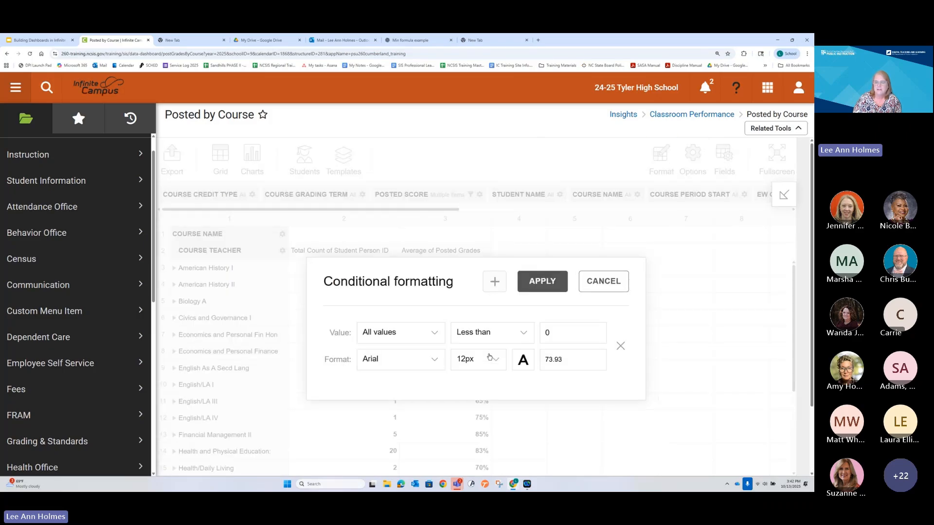
{"action": "left_click", "coordinate": [436, 332]}
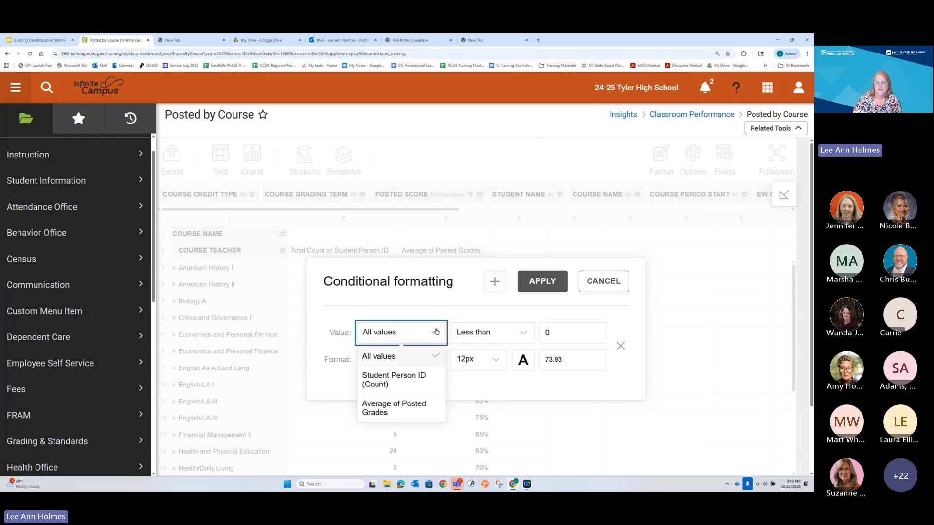
{"action": "left_click", "coordinate": [385, 407]}
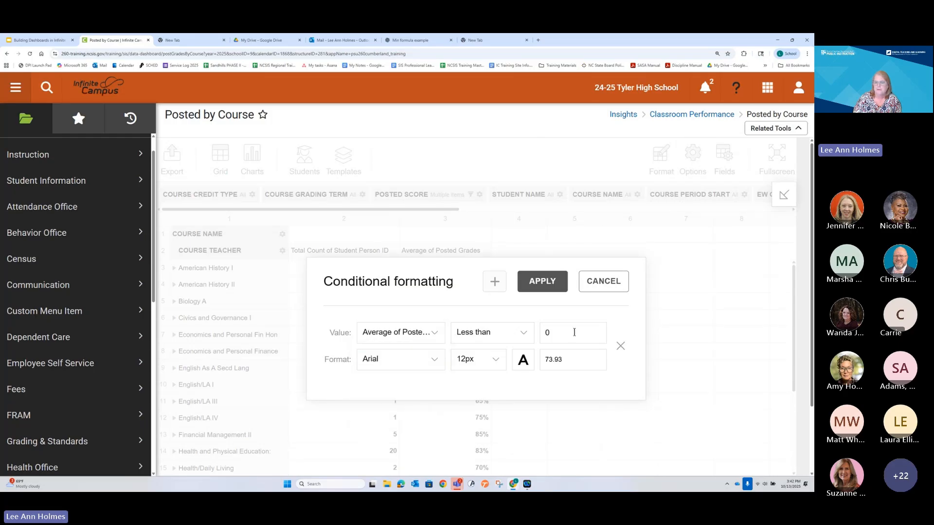
{"action": "left_click", "coordinate": [552, 335]}
{"action": "key", "text": "BackSpace"}
{"action": "type", "text": "."}
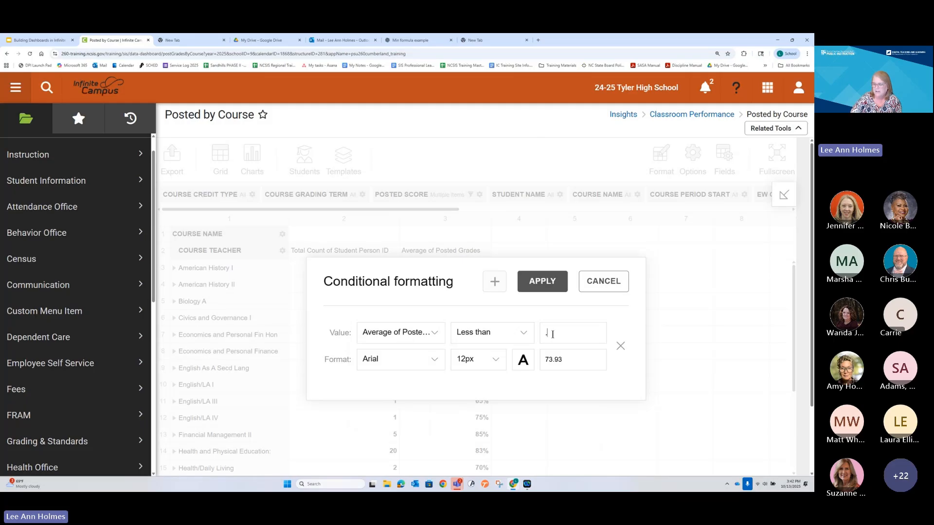
{"action": "type", "text": "7"}
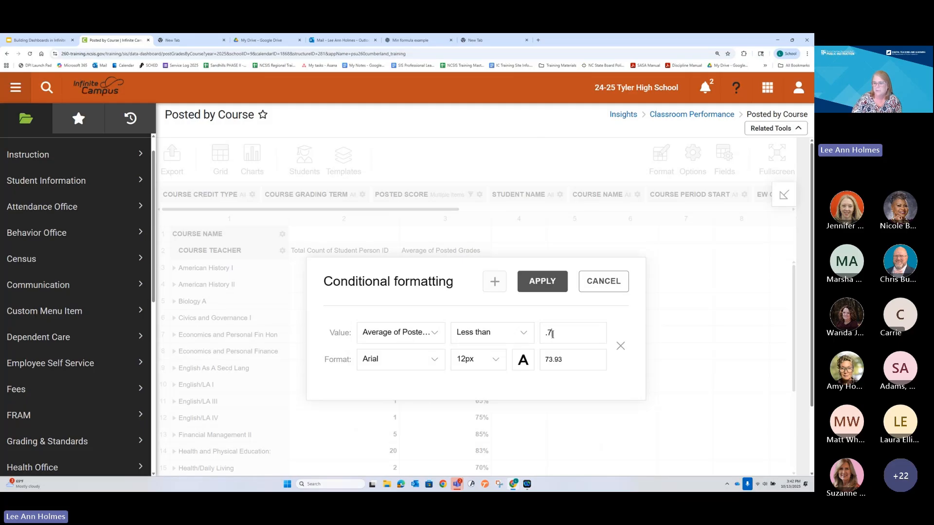
{"action": "left_click", "coordinate": [544, 282]}
Step: Give the less-than-.7 conditional formatting rule a light yellow highlight and apply it to the report
{"action": "mouse_move", "coordinate": [661, 177]}
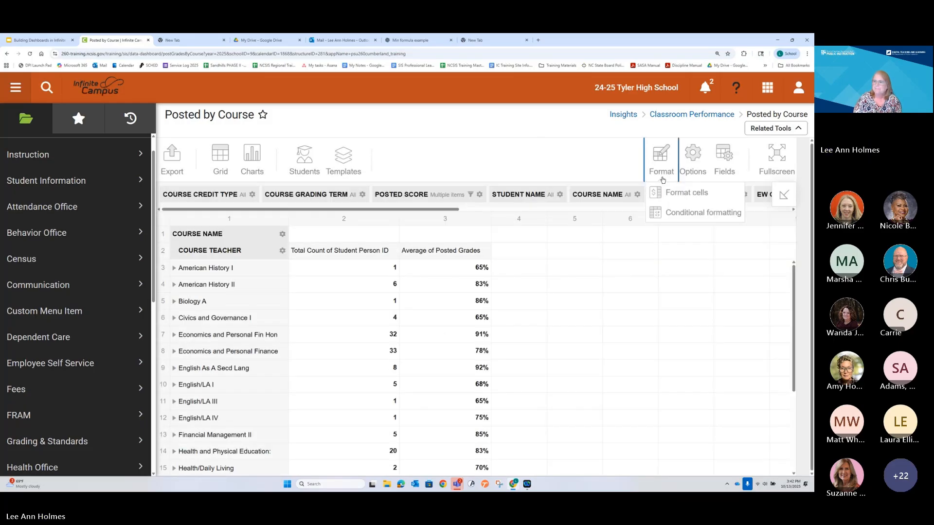
{"action": "left_click", "coordinate": [667, 213]}
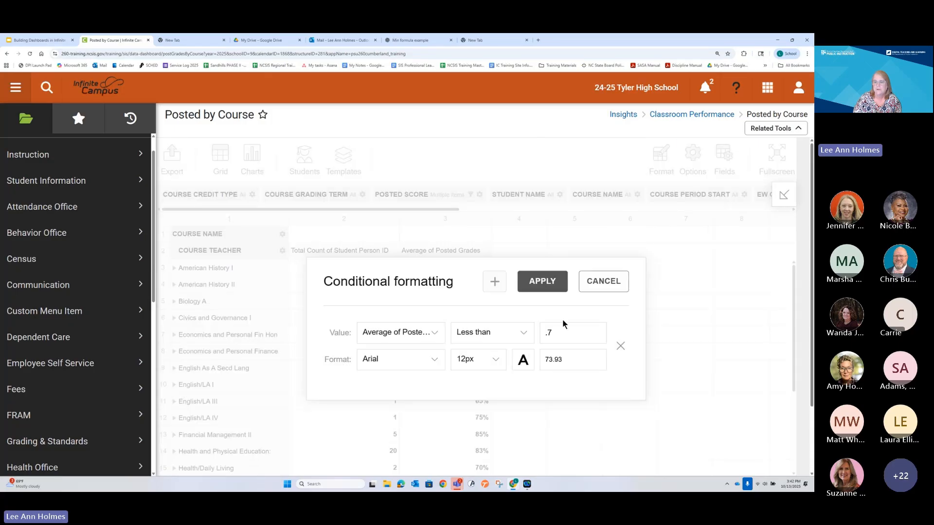
{"action": "left_click", "coordinate": [523, 361]}
{"action": "left_click", "coordinate": [566, 170]}
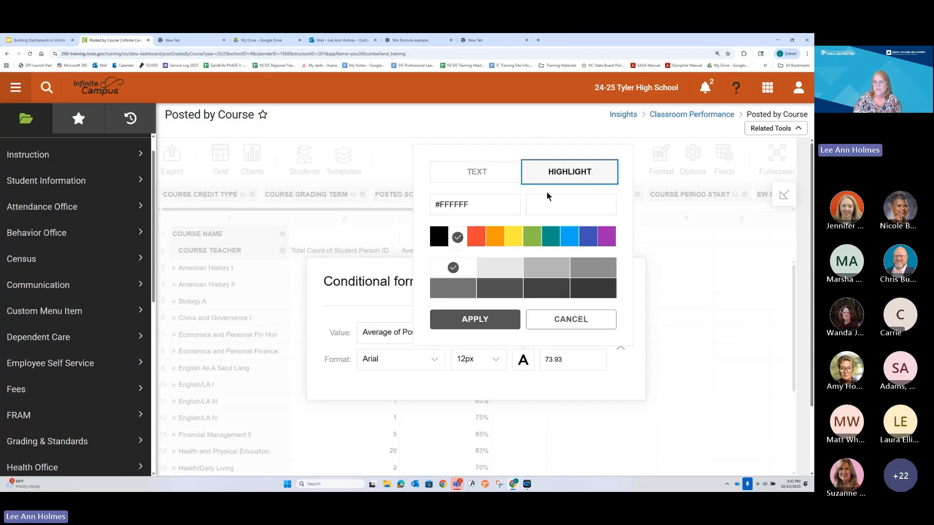
{"action": "left_click", "coordinate": [508, 238]}
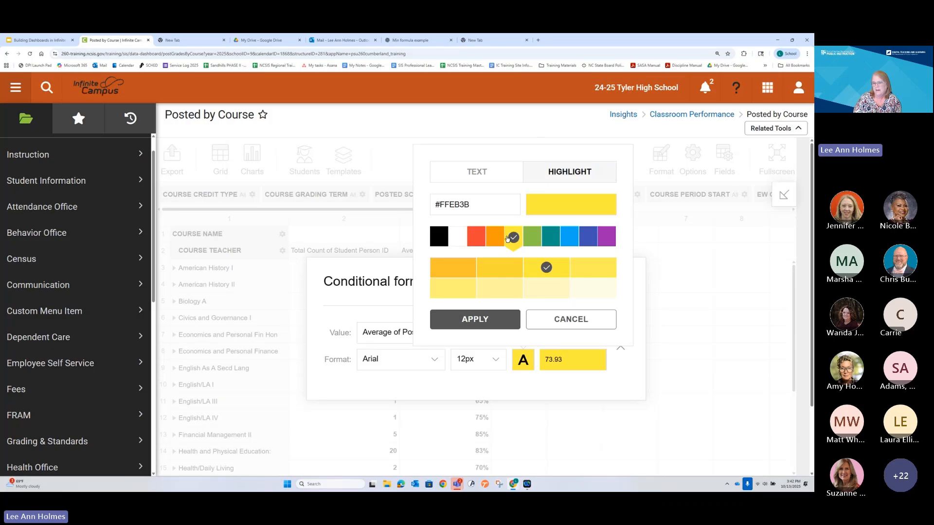
{"action": "left_click", "coordinate": [512, 293]}
{"action": "left_click", "coordinate": [489, 320]}
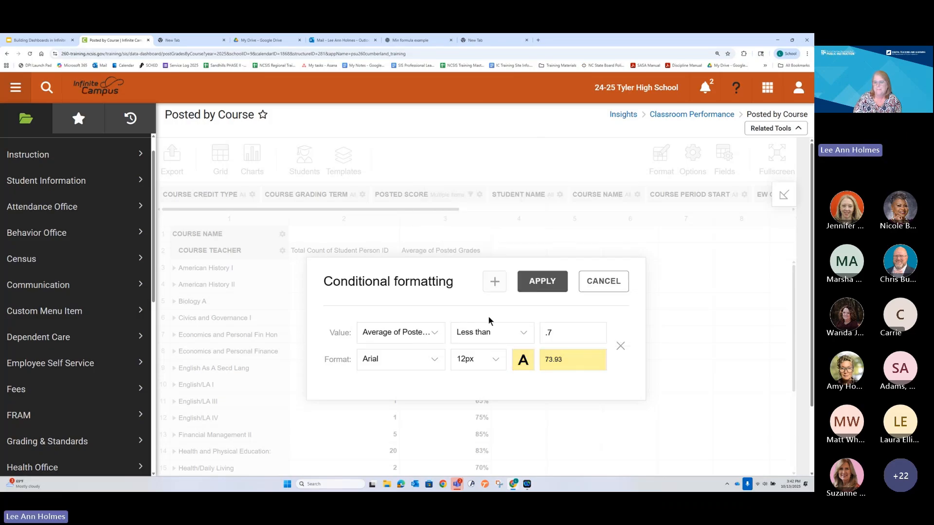
{"action": "left_click", "coordinate": [542, 281]}
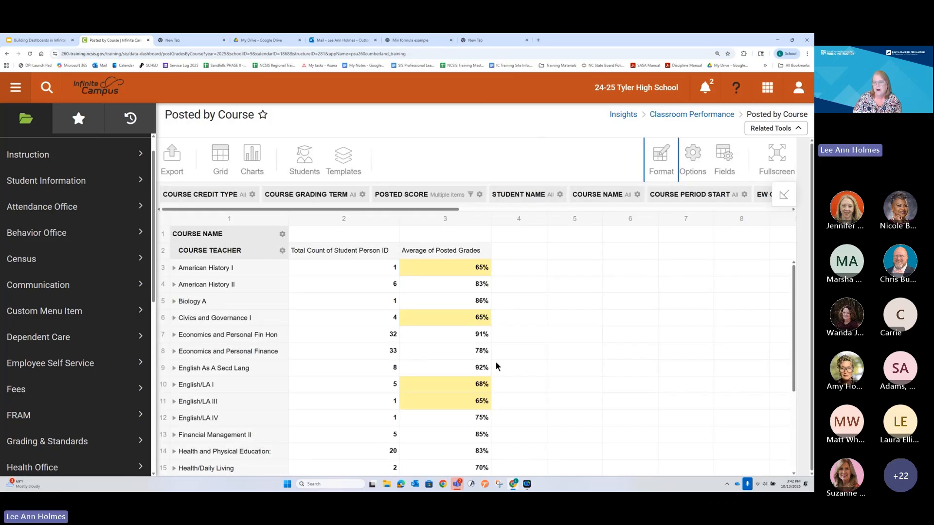
Step: Collapse the teacher rows under Leisure & Transition Skills and Practical Education Training I in the grid
{"action": "scroll", "coordinate": [464, 370], "scroll_direction": "down", "scroll_amount": 3}
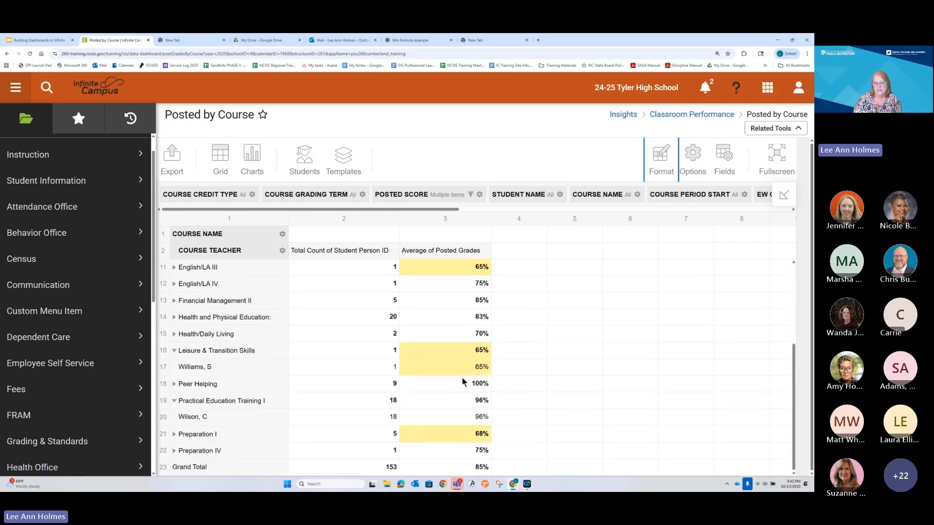
{"action": "scroll", "coordinate": [463, 382], "scroll_direction": "up", "scroll_amount": 3}
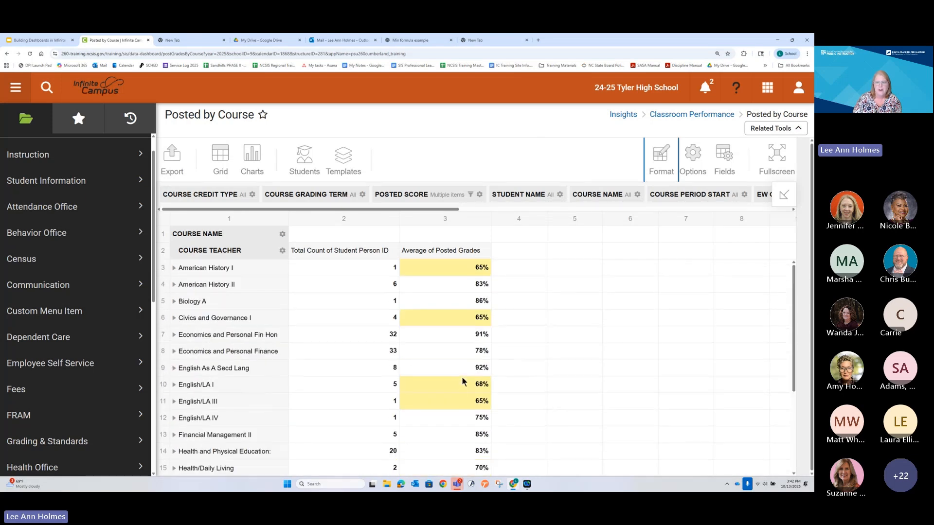
{"action": "scroll", "coordinate": [463, 382], "scroll_direction": "down", "scroll_amount": 3}
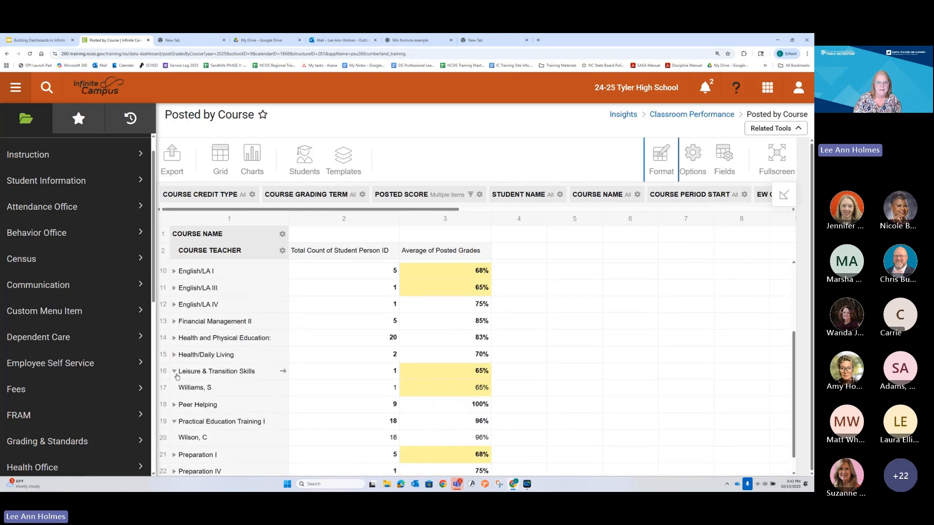
{"action": "left_click", "coordinate": [174, 371]}
{"action": "left_click", "coordinate": [174, 405]}
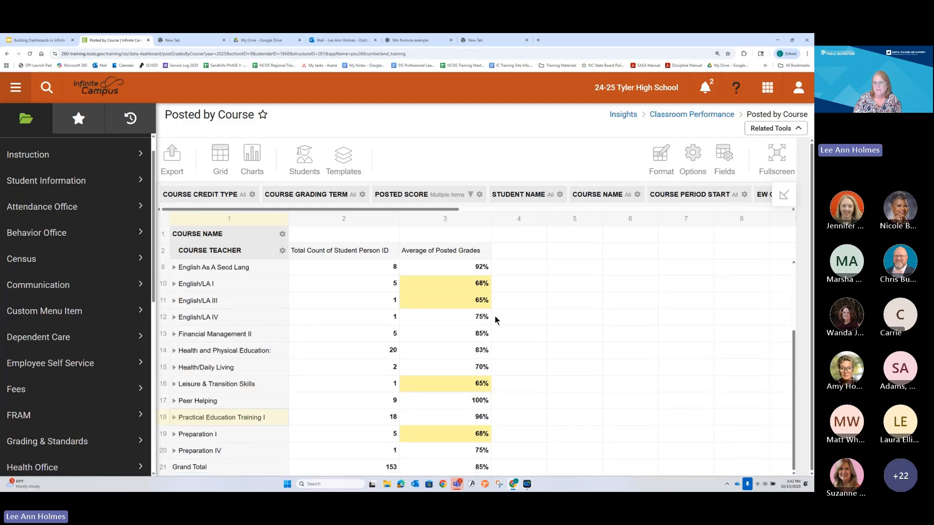
{"action": "scroll", "coordinate": [496, 311], "scroll_direction": "up", "scroll_amount": 2}
{"action": "scroll", "coordinate": [488, 318], "scroll_direction": "up", "scroll_amount": 1}
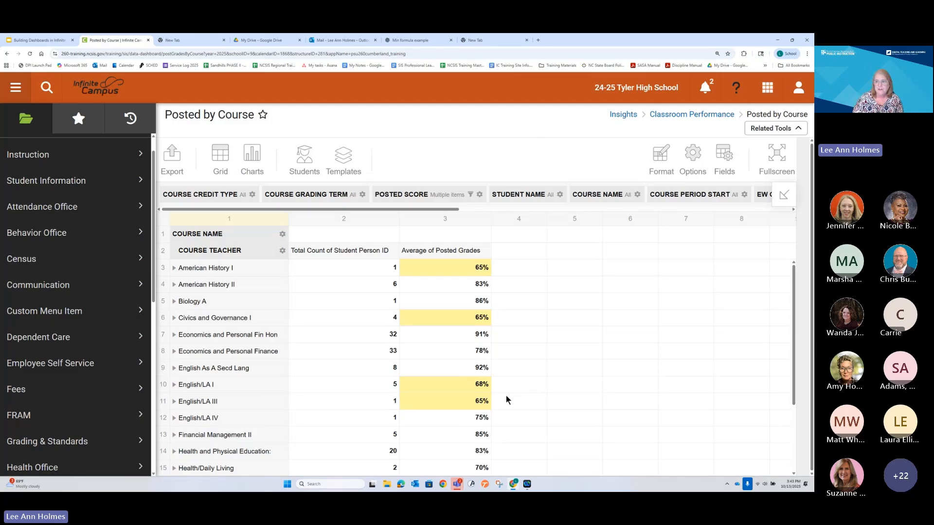
Step: Leave the Posted by Course report and open the Posted by Teacher report from the Insights Classroom Performance reports
{"action": "left_click", "coordinate": [95, 82]}
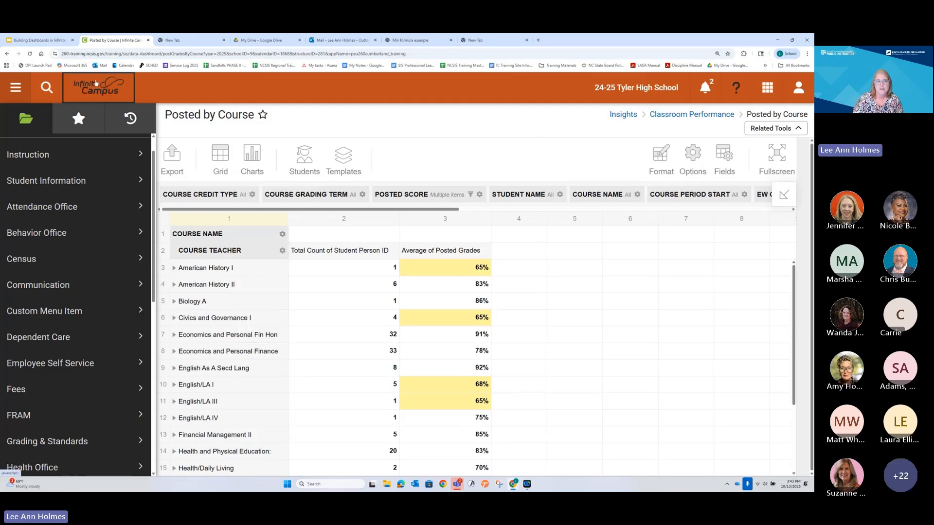
{"action": "scroll", "coordinate": [68, 336], "scroll_direction": "down", "scroll_amount": 3}
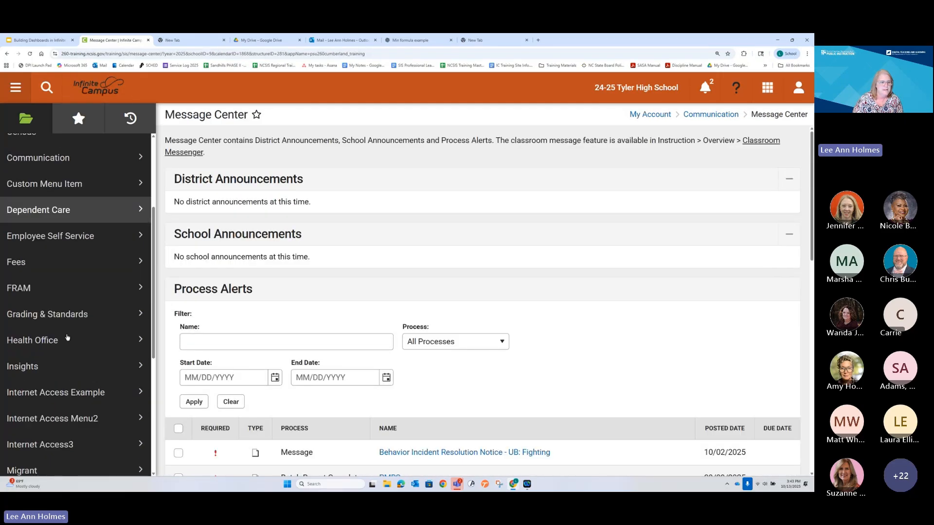
{"action": "left_click", "coordinate": [66, 336]}
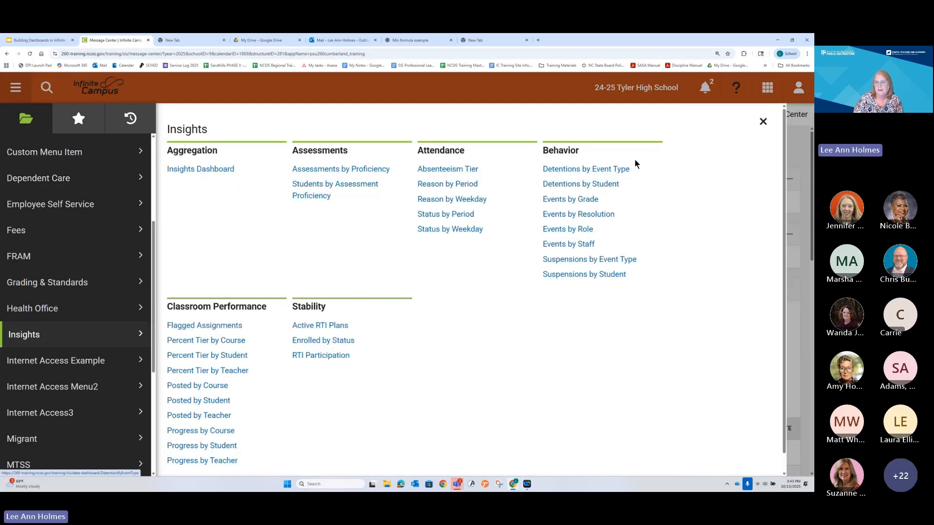
{"action": "scroll", "coordinate": [410, 358], "scroll_direction": "down", "scroll_amount": 1}
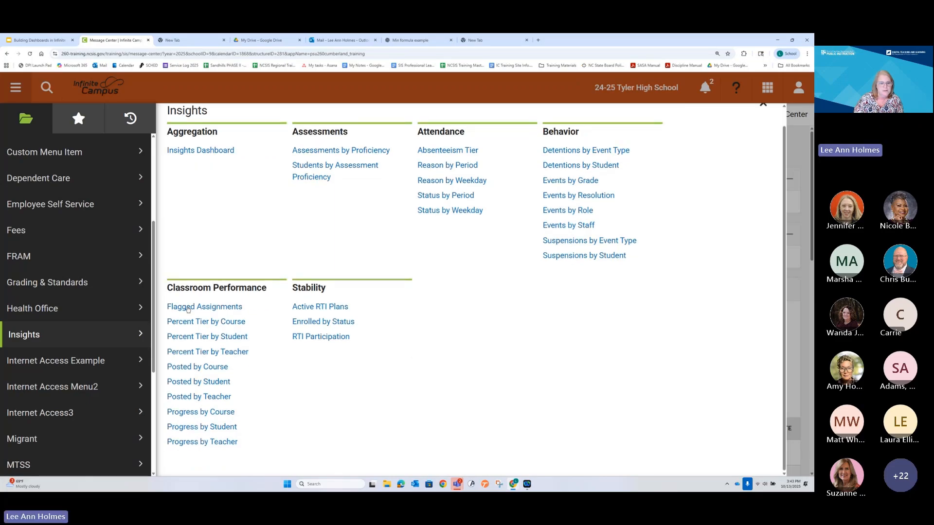
{"action": "left_click", "coordinate": [203, 398]}
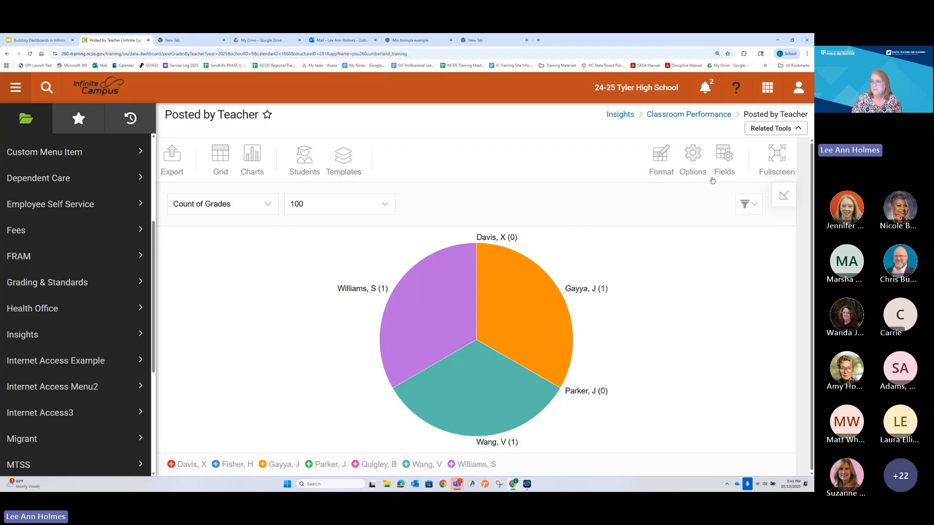
Step: Select all values in the chart's EW Curriculum Score filter and apply it
{"action": "left_click", "coordinate": [724, 154]}
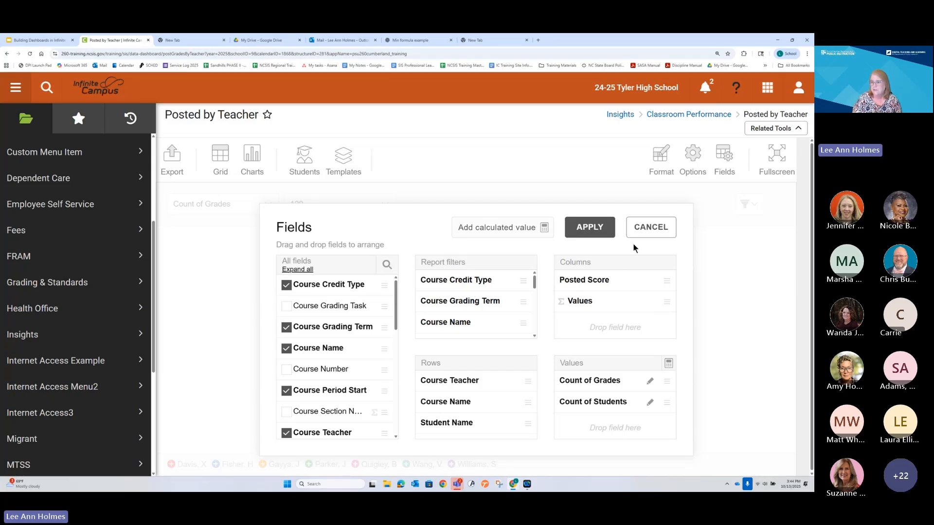
{"action": "left_click", "coordinate": [665, 228]}
{"action": "left_click", "coordinate": [747, 208]}
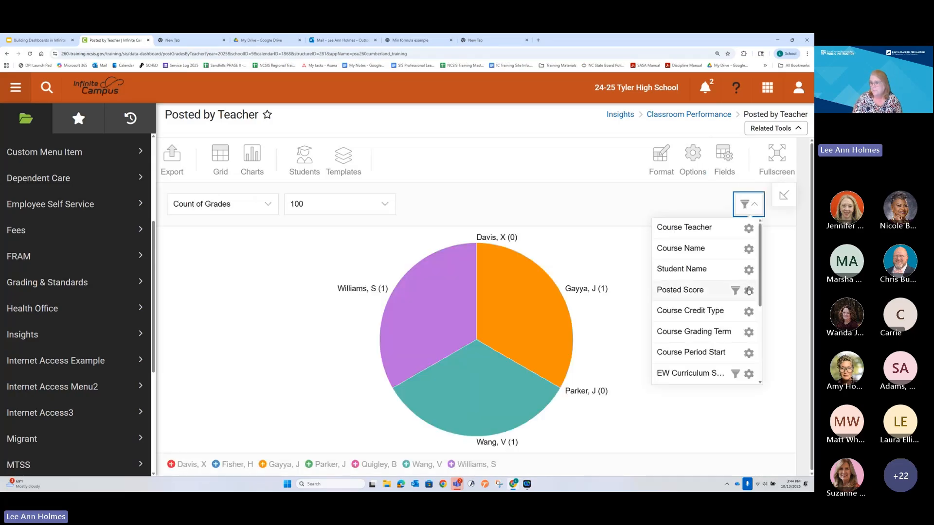
{"action": "left_click", "coordinate": [751, 375]}
{"action": "left_click", "coordinate": [365, 306]}
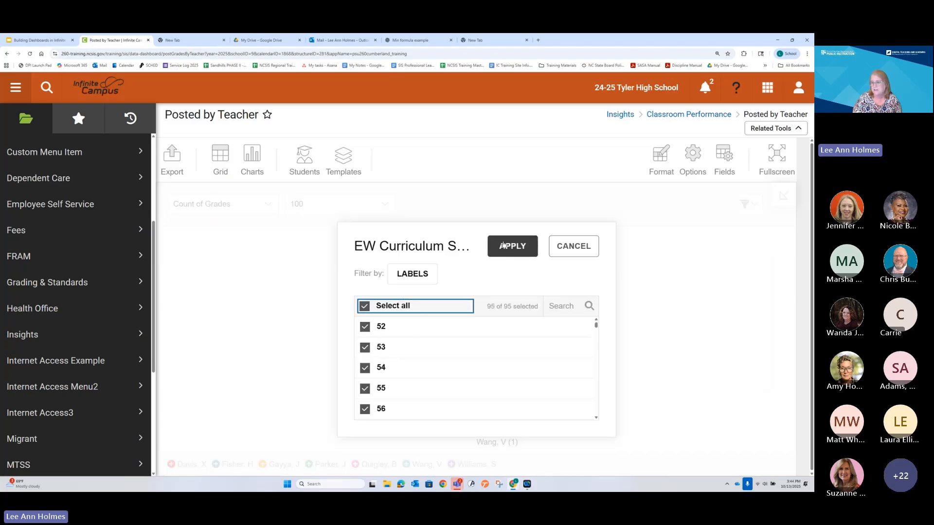
{"action": "left_click", "coordinate": [510, 247]}
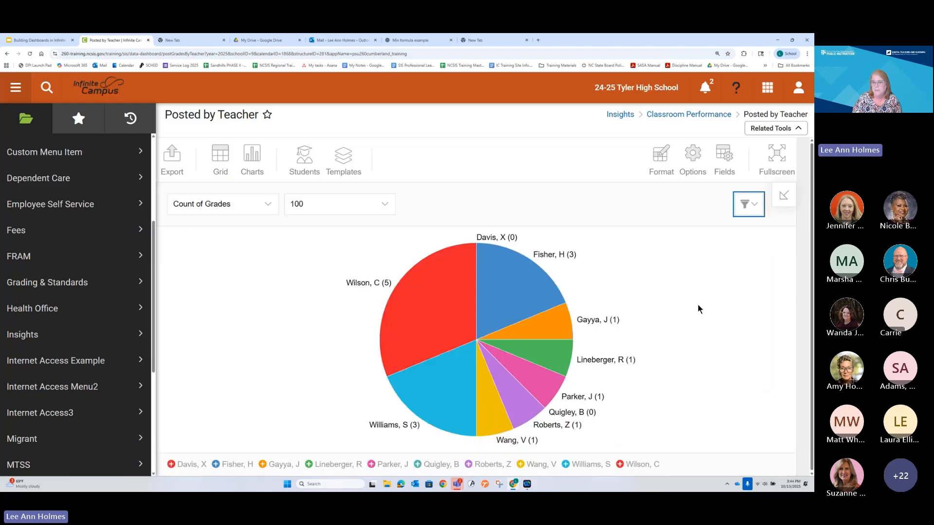
Step: Exclude the P score from the chart's Posted Score filter, leaving (blank) unselected, and apply it
{"action": "left_click", "coordinate": [753, 208]}
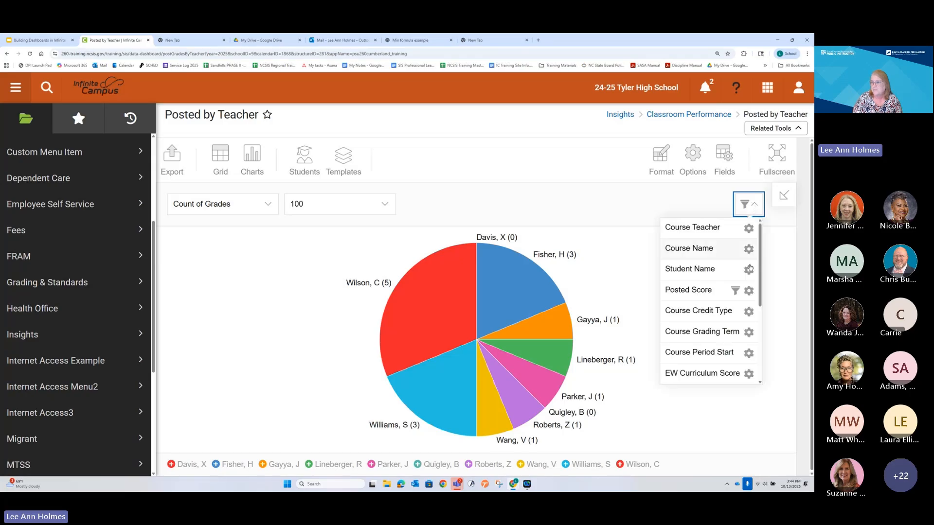
{"action": "left_click", "coordinate": [748, 291]}
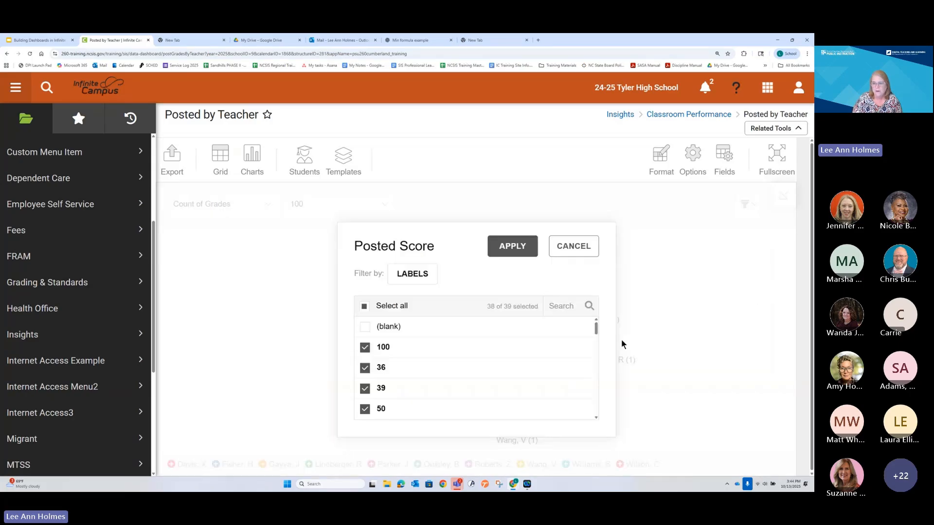
{"action": "left_click_drag", "start_coordinate": [596, 333], "coordinate": [598, 418]}
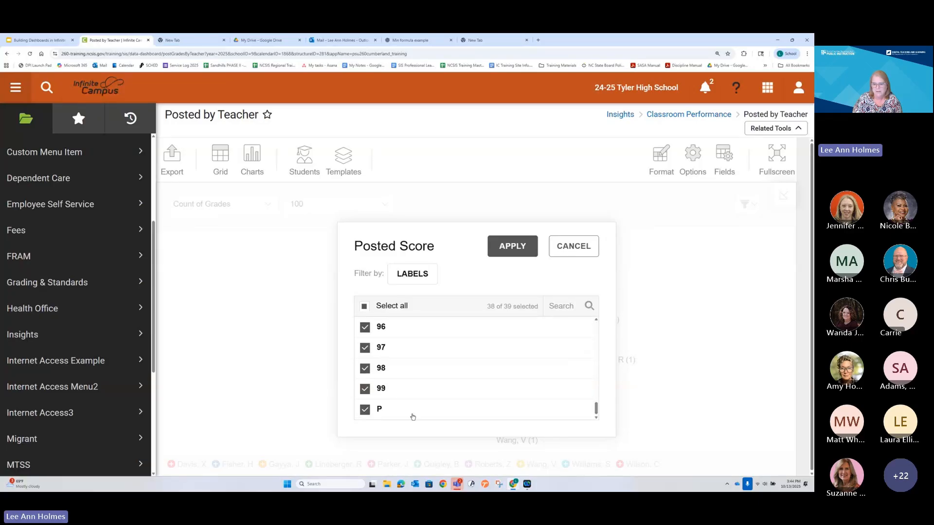
{"action": "left_click", "coordinate": [365, 409]}
{"action": "left_click", "coordinate": [500, 250]}
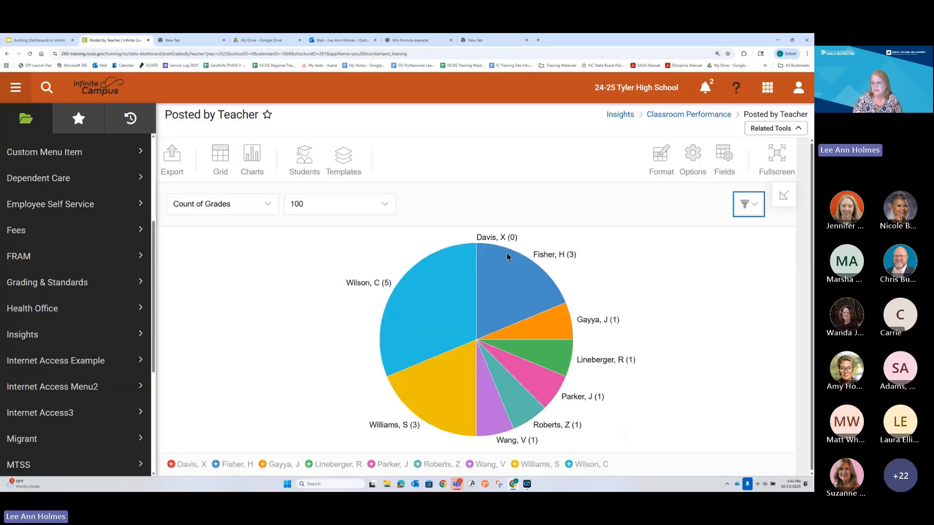
Step: Check the chart's Course Grading Term filter and apply it with both Q1 and Q2 selected
{"action": "left_click", "coordinate": [751, 214]}
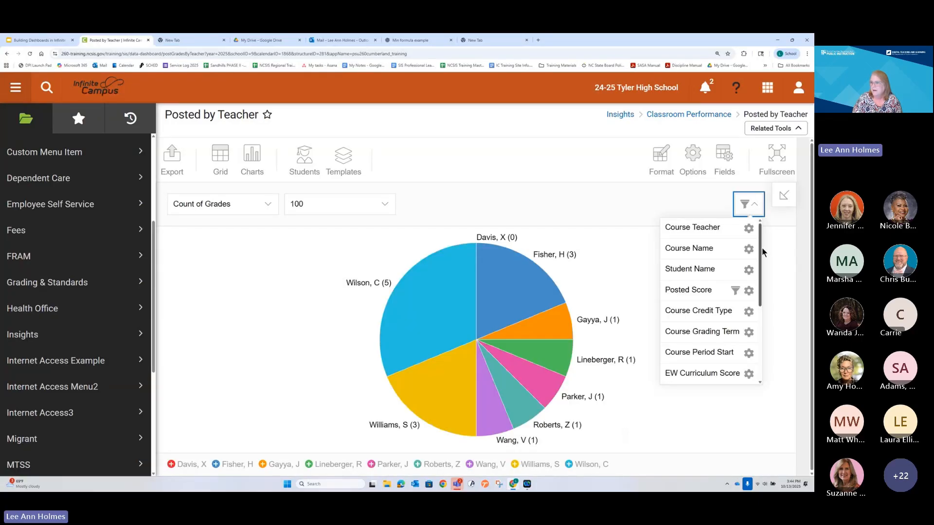
{"action": "mouse_move", "coordinate": [762, 252]}
{"action": "left_mouse_down"}
{"action": "mouse_move", "coordinate": [765, 337]}
{"action": "mouse_move", "coordinate": [761, 266]}
{"action": "left_mouse_up"}
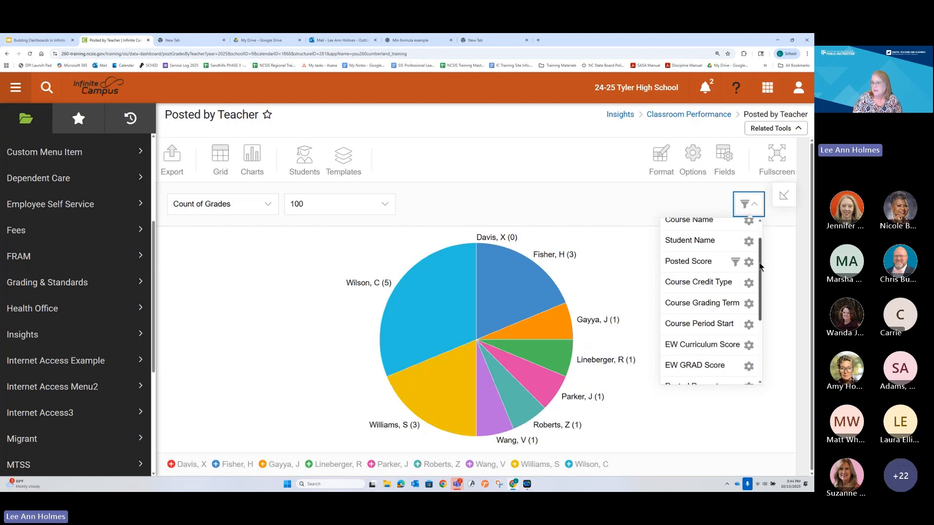
{"action": "mouse_move", "coordinate": [761, 267]}
{"action": "left_mouse_down"}
{"action": "mouse_move", "coordinate": [762, 331]}
{"action": "mouse_move", "coordinate": [757, 268]}
{"action": "left_mouse_up"}
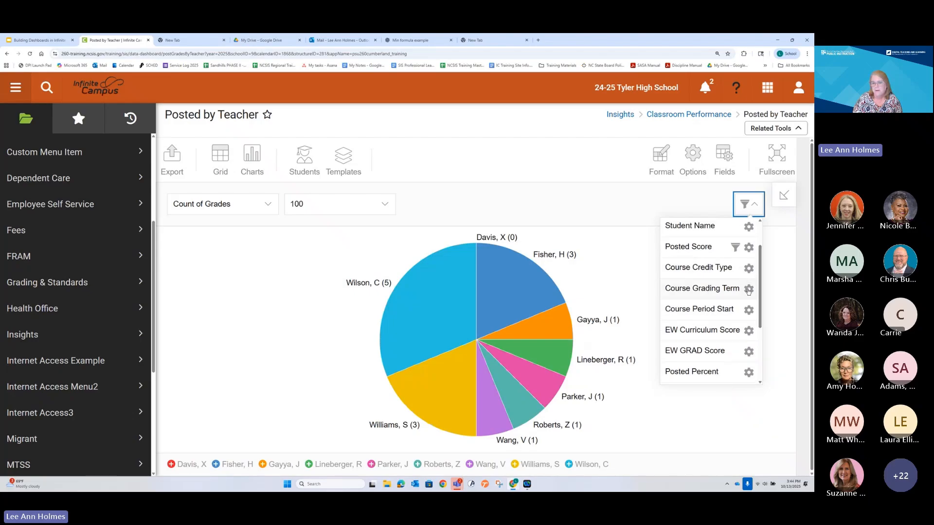
{"action": "left_click", "coordinate": [748, 289]}
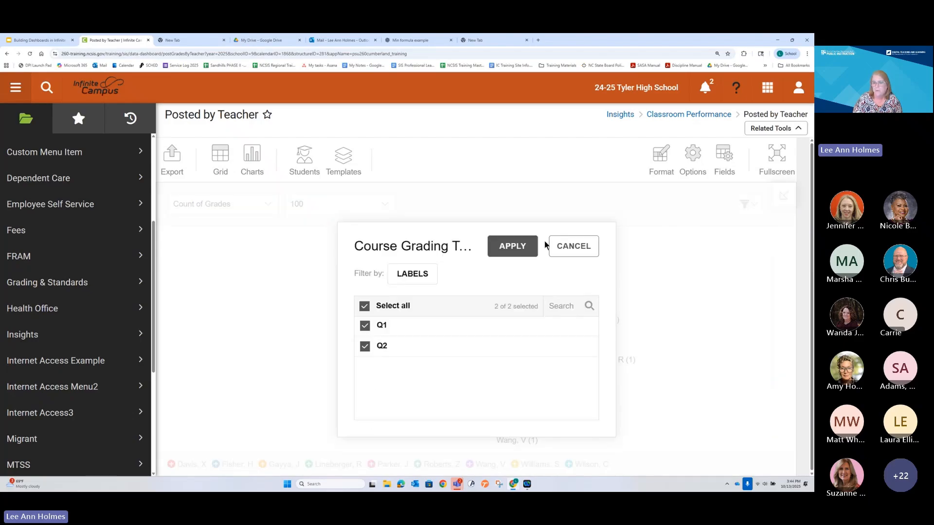
{"action": "left_click", "coordinate": [512, 247]}
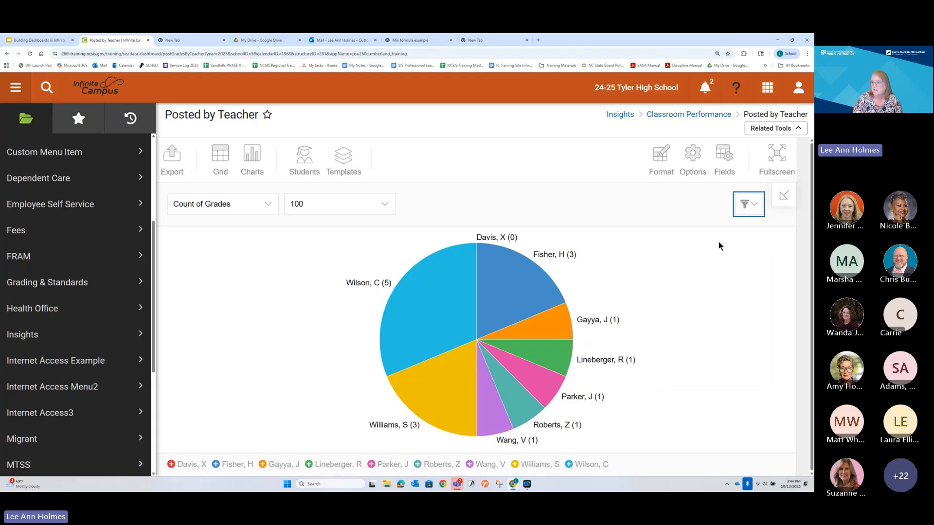
Step: Check the chart's Student Active Today filter and apply it with both false and true selected
{"action": "left_click", "coordinate": [753, 205]}
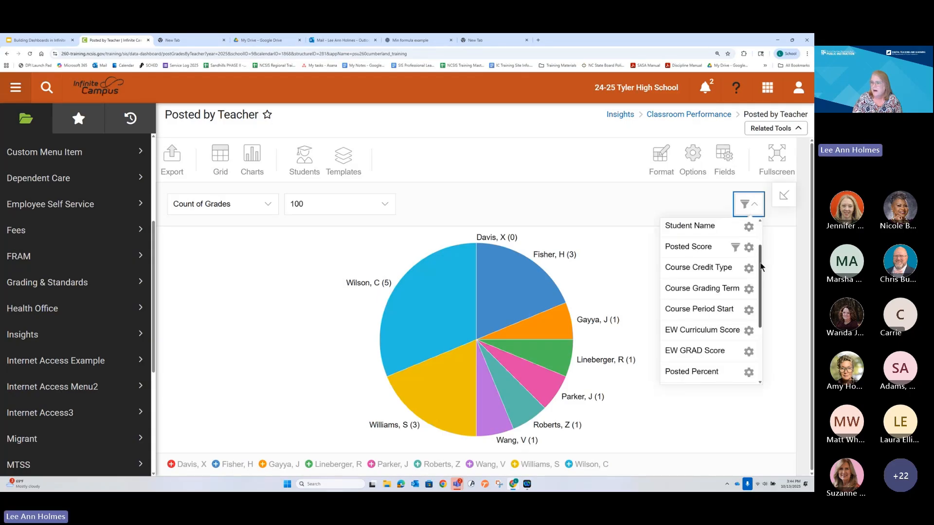
{"action": "left_click_drag", "start_coordinate": [759, 265], "coordinate": [767, 316]}
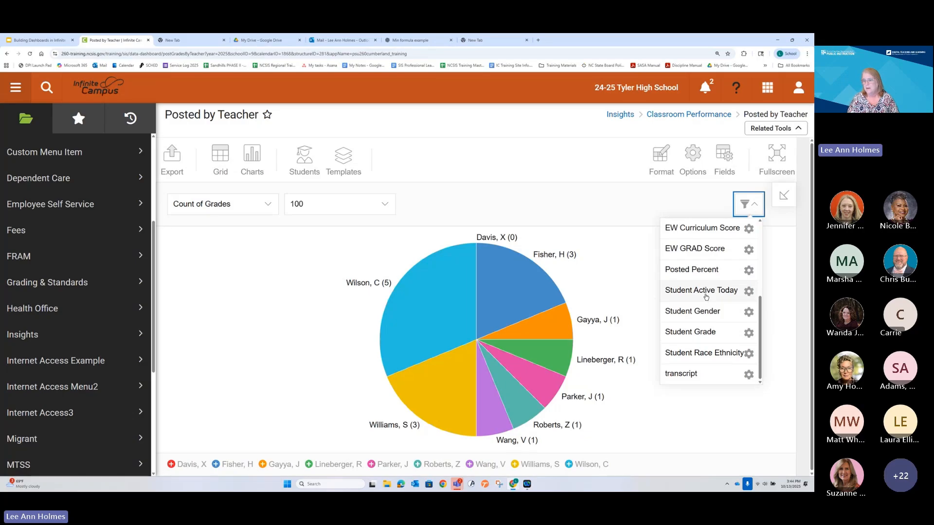
{"action": "left_click", "coordinate": [749, 292]}
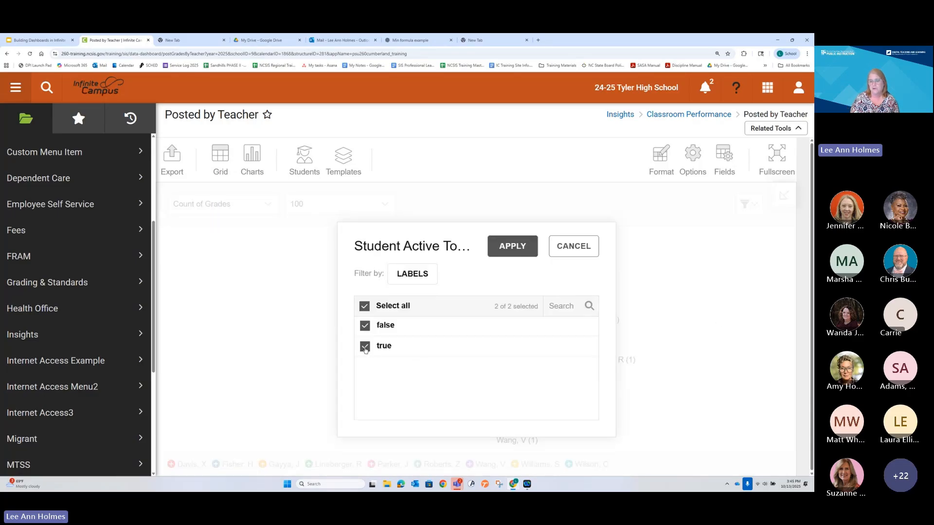
{"action": "left_click", "coordinate": [514, 253]}
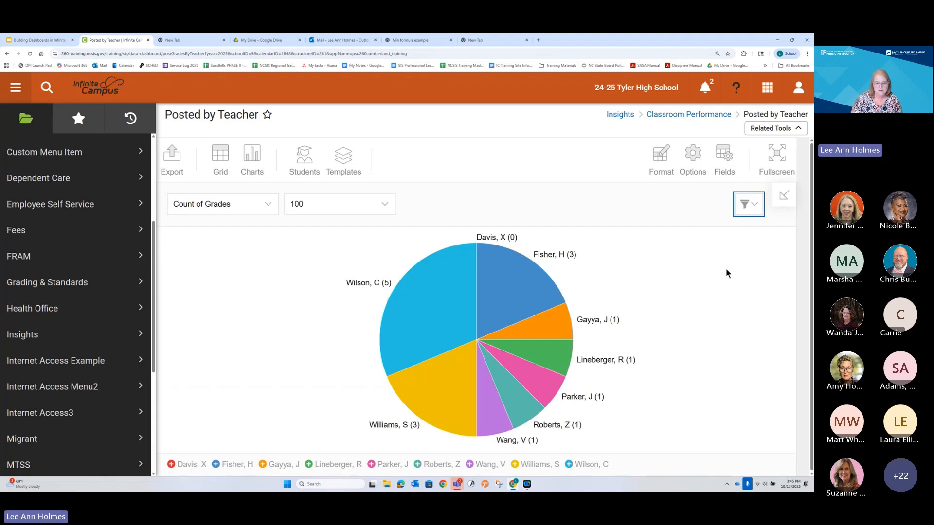
Step: Switch to a column chart, then move Posted Score from the columns to the report filters and remove Student Name from the rows
{"action": "mouse_move", "coordinate": [252, 160]}
{"action": "left_click", "coordinate": [262, 188]}
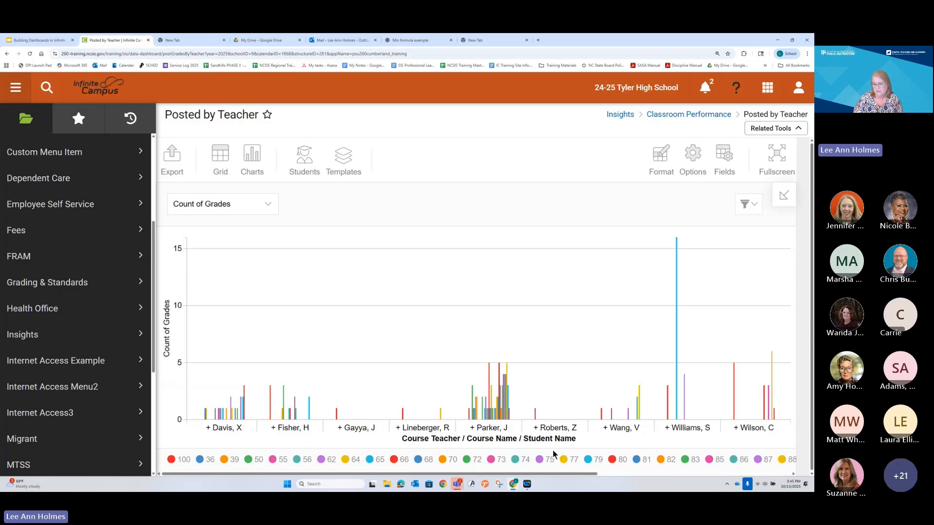
{"action": "left_click", "coordinate": [719, 159]}
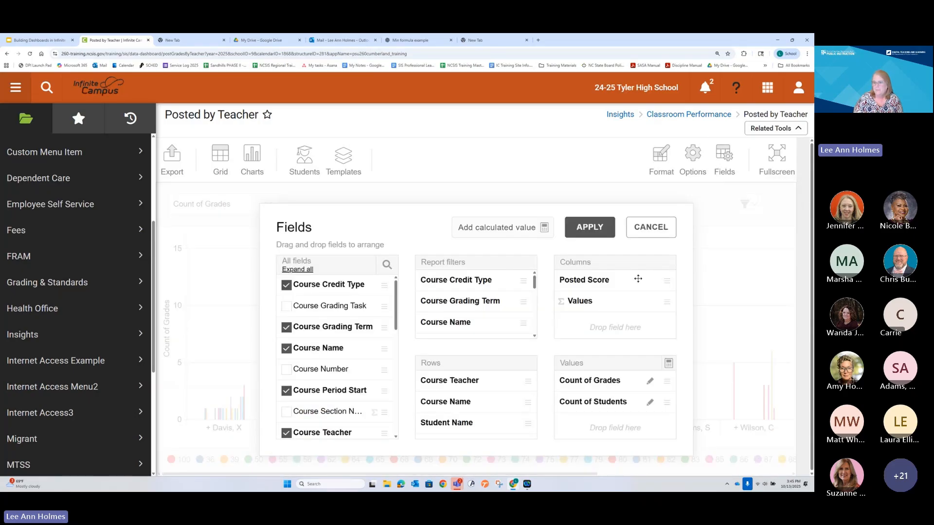
{"action": "left_click_drag", "start_coordinate": [596, 283], "coordinate": [467, 302]}
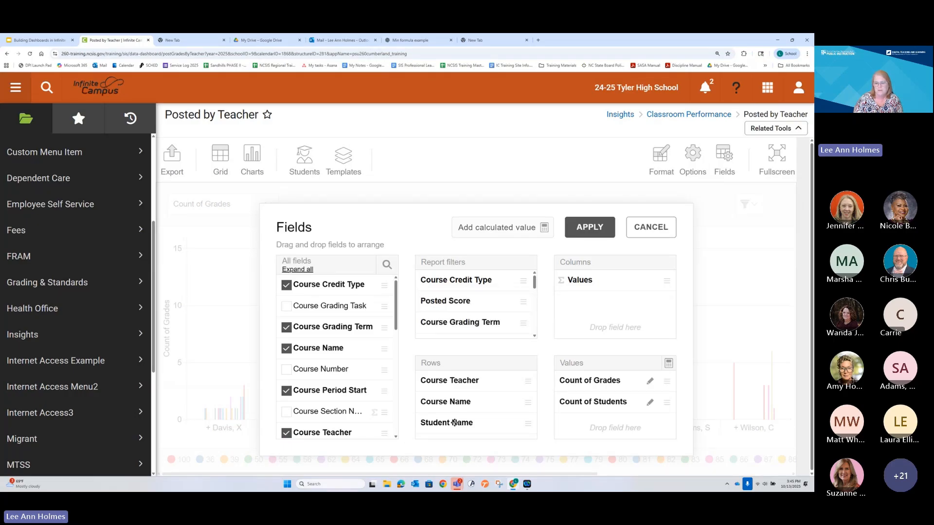
{"action": "left_click_drag", "start_coordinate": [453, 422], "coordinate": [324, 419]}
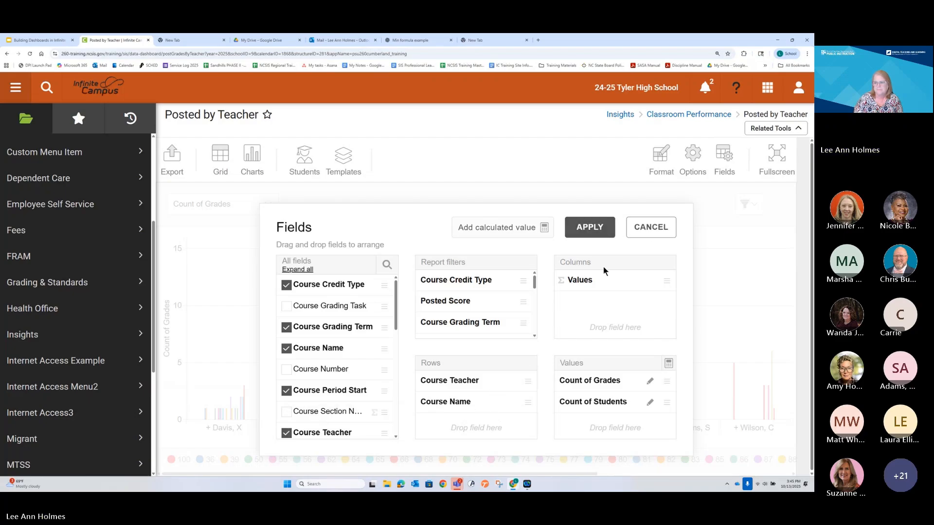
{"action": "left_click", "coordinate": [590, 227]}
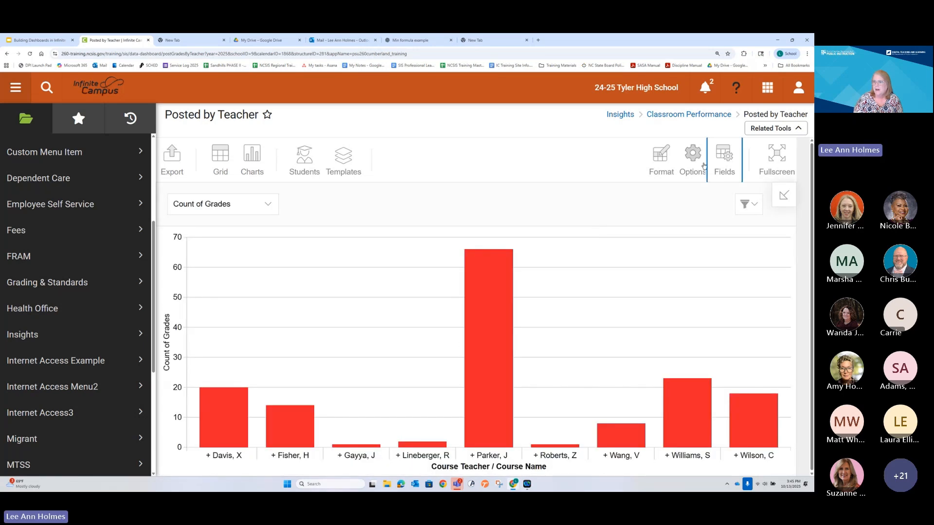
Step: Remove Course Name from the report's rows, keeping only Course Teacher, and apply the field layout
{"action": "left_click", "coordinate": [724, 156]}
{"action": "left_click_drag", "start_coordinate": [457, 399], "coordinate": [313, 376]}
{"action": "left_click", "coordinate": [596, 229]}
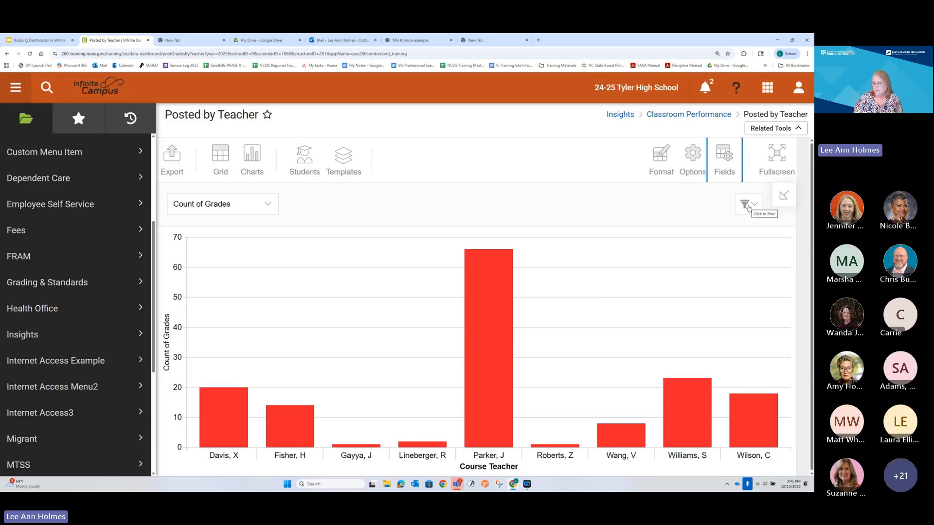
Step: Clear all values in the chart's Posted Score filter and select scores 36, 39, 50, 55 and 56
{"action": "left_click", "coordinate": [748, 207]}
{"action": "left_click", "coordinate": [748, 208]}
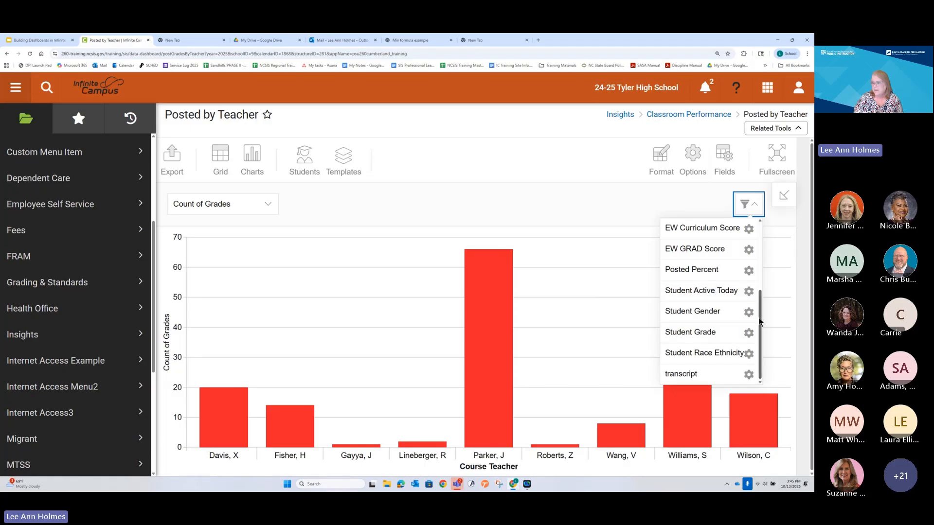
{"action": "left_click_drag", "start_coordinate": [760, 321], "coordinate": [761, 253]}
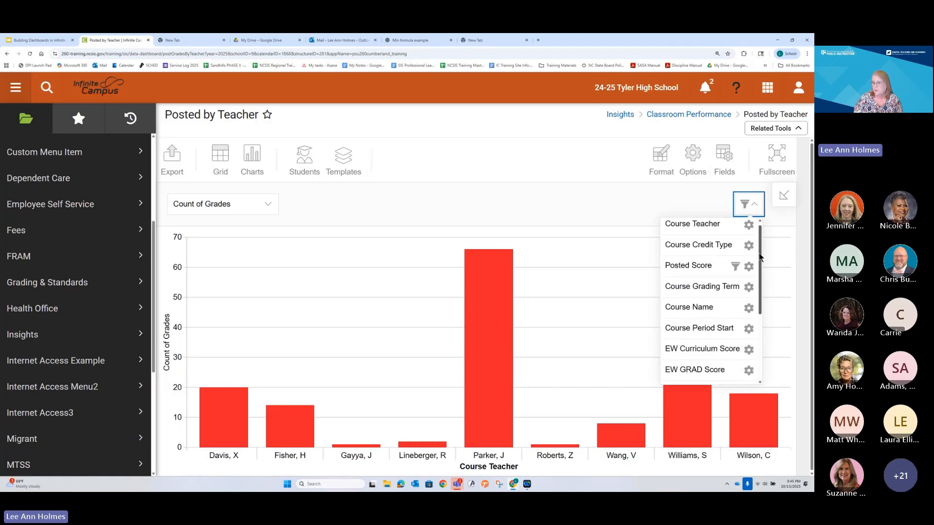
{"action": "left_click", "coordinate": [705, 267]}
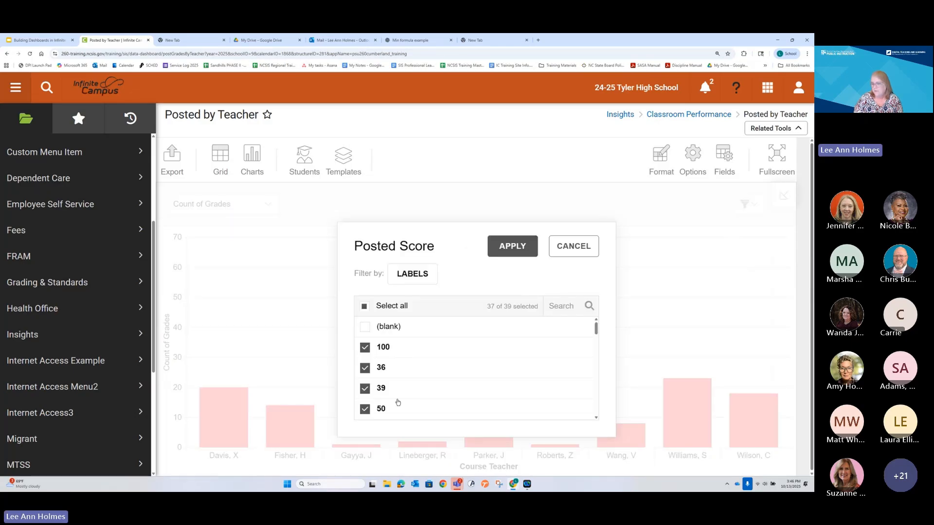
{"action": "left_click", "coordinate": [365, 306]}
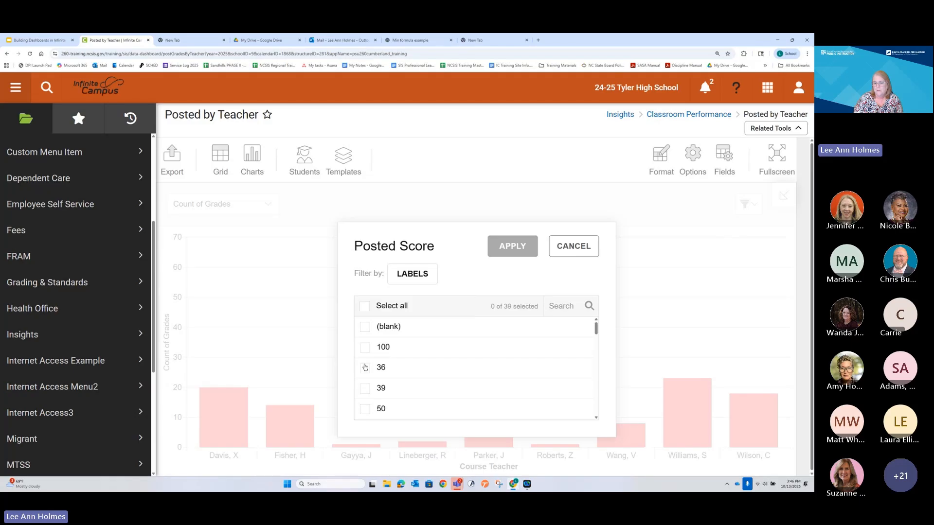
{"action": "left_click", "coordinate": [365, 368]}
{"action": "left_click", "coordinate": [364, 388]}
{"action": "left_click", "coordinate": [365, 408]}
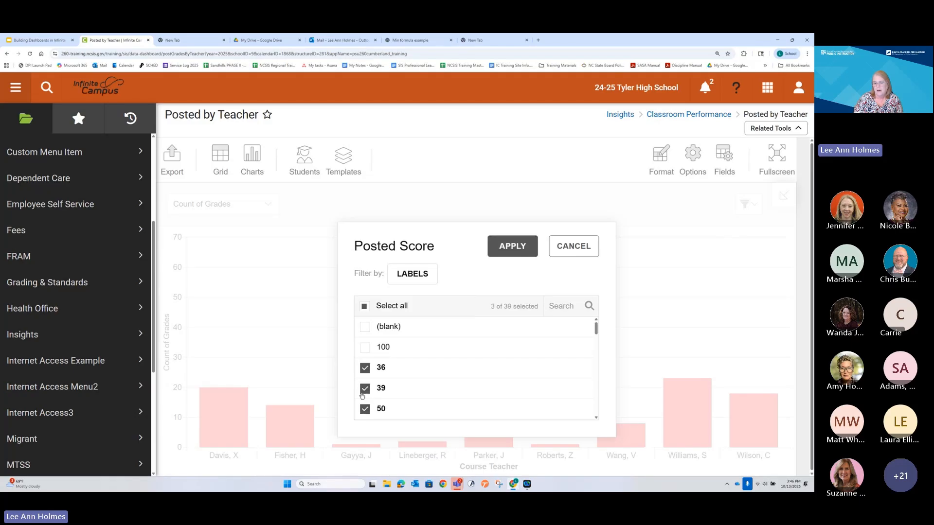
{"action": "scroll", "coordinate": [362, 380], "scroll_direction": "down", "scroll_amount": 2}
{"action": "left_click", "coordinate": [365, 365]}
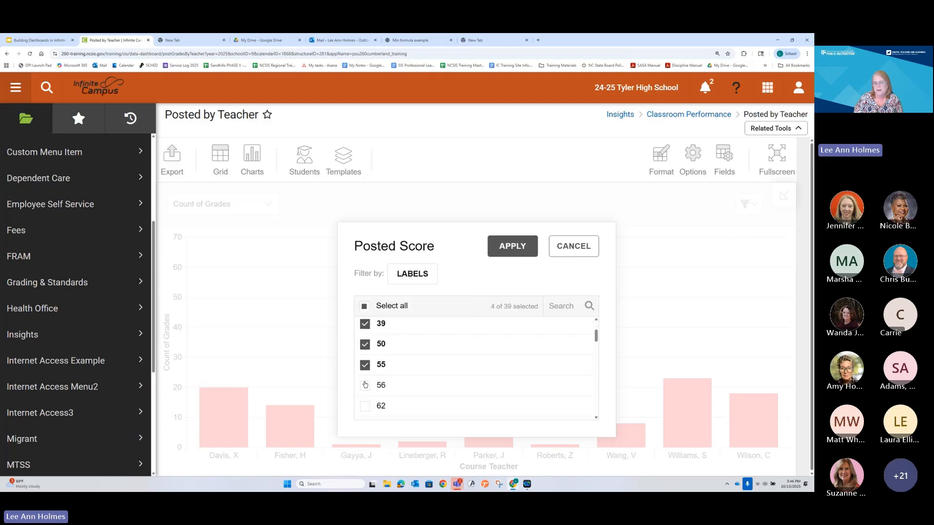
{"action": "left_click", "coordinate": [365, 385]}
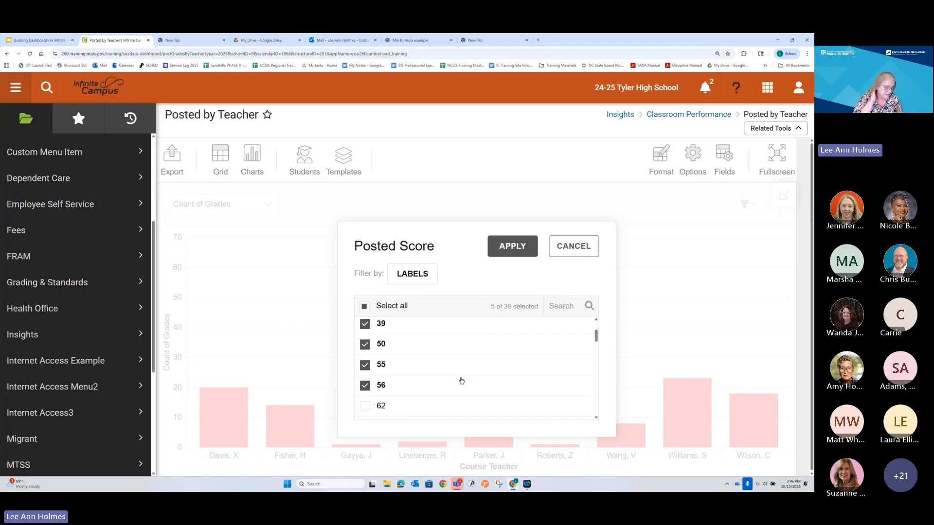
Step: Add scores 62, 64, 65, 66, 68 and 70 to the Posted Score filter selection and apply it
{"action": "scroll", "coordinate": [420, 397], "scroll_direction": "down", "scroll_amount": 2}
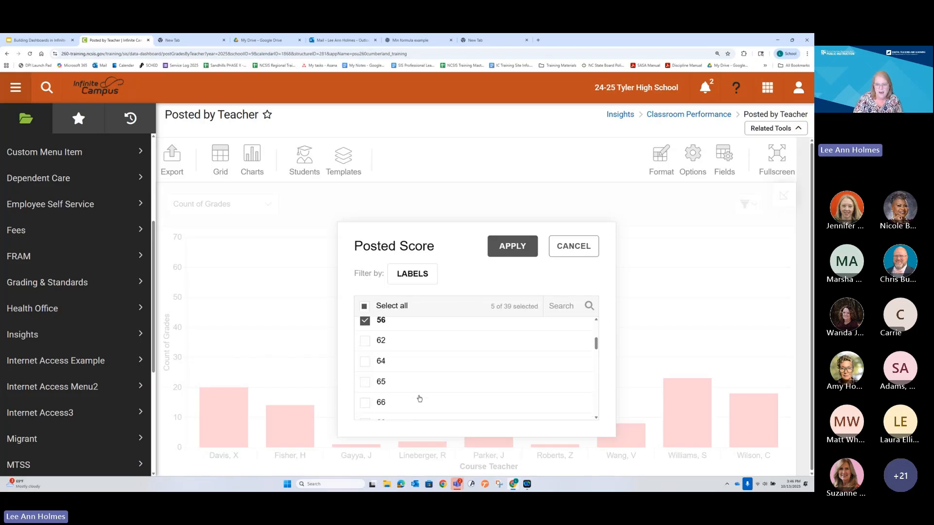
{"action": "scroll", "coordinate": [420, 398], "scroll_direction": "down", "scroll_amount": 5}
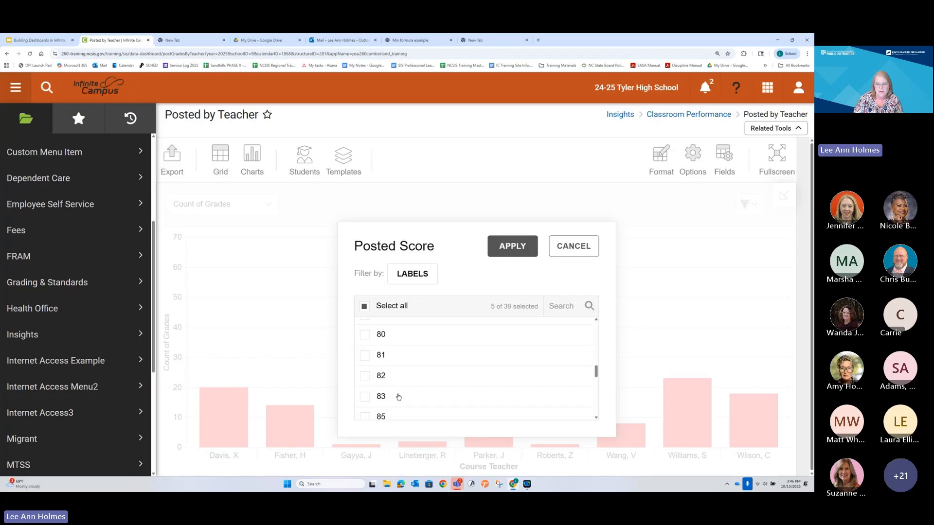
{"action": "scroll", "coordinate": [398, 396], "scroll_direction": "up", "scroll_amount": 5}
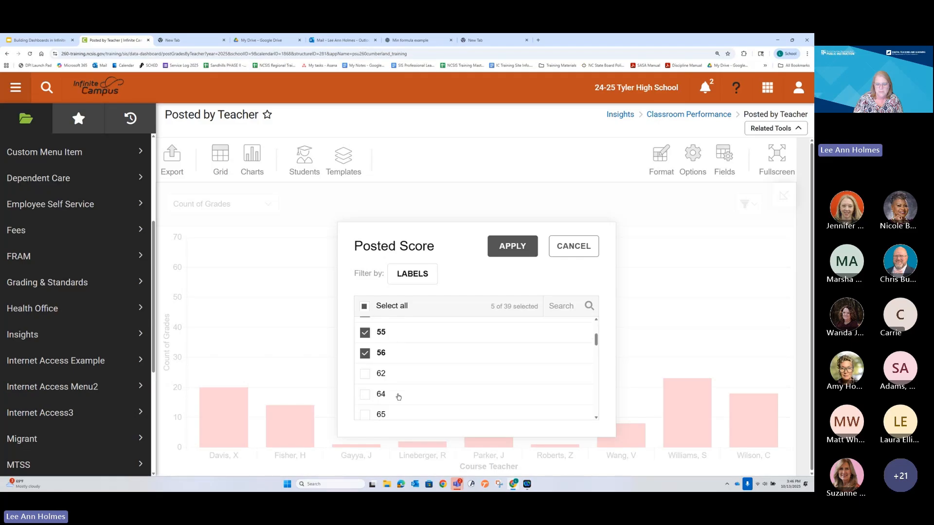
{"action": "left_click", "coordinate": [363, 381]}
{"action": "left_click", "coordinate": [364, 396]}
{"action": "scroll", "coordinate": [364, 397], "scroll_direction": "down", "scroll_amount": 2}
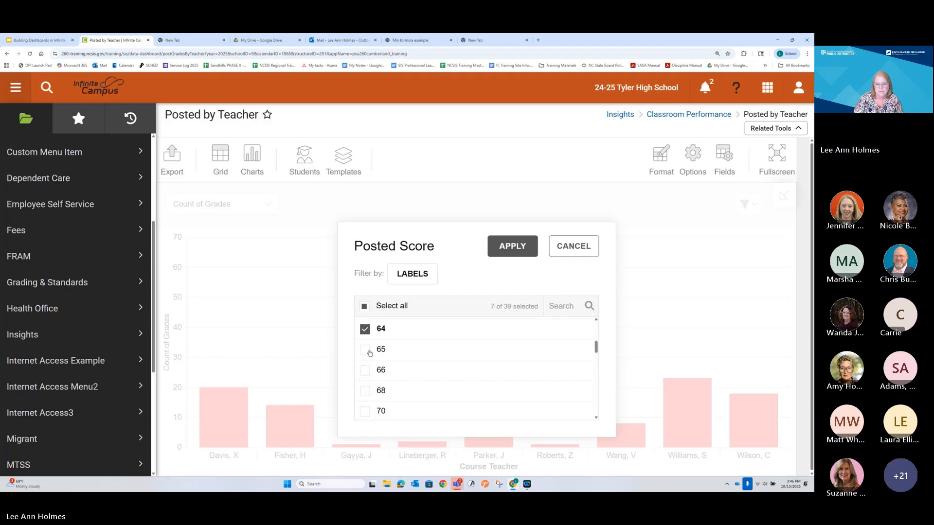
{"action": "left_click", "coordinate": [367, 351]}
{"action": "left_click", "coordinate": [365, 371]}
{"action": "left_click", "coordinate": [364, 394]}
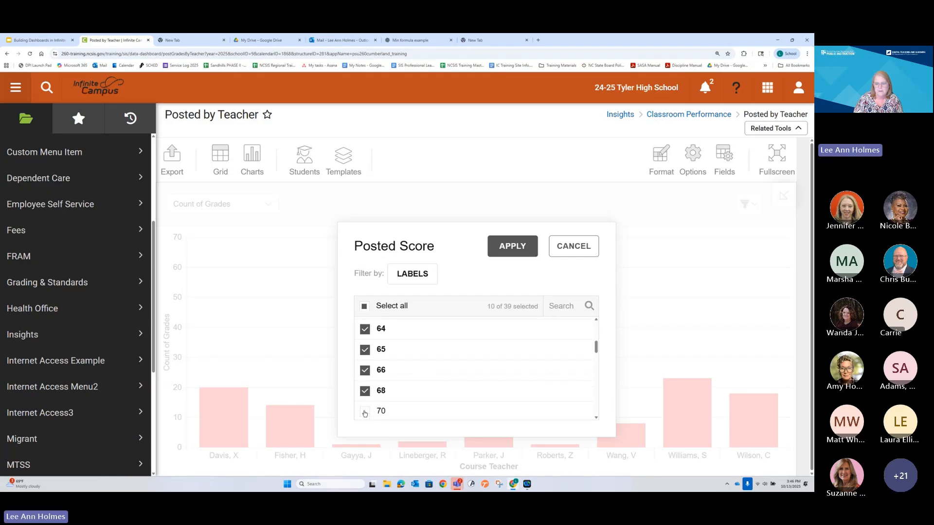
{"action": "left_click", "coordinate": [365, 411]}
{"action": "scroll", "coordinate": [395, 388], "scroll_direction": "down", "scroll_amount": 2}
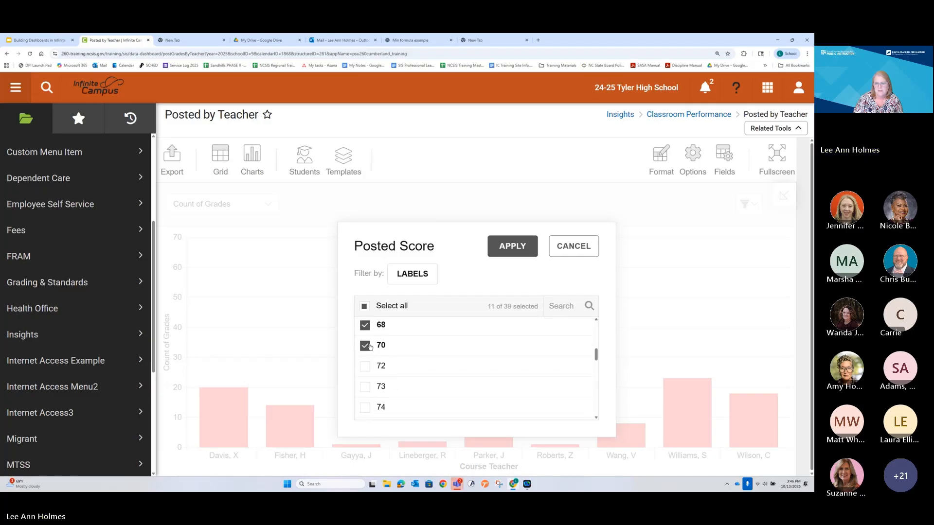
{"action": "left_click", "coordinate": [516, 246]}
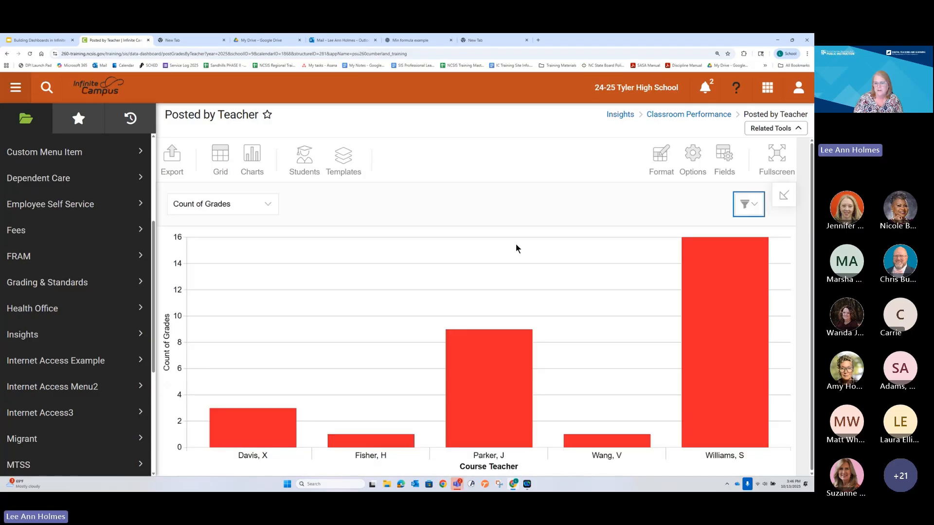
Step: Check the grade counts of the first and last teachers' bars in the chart and switch the report to grid view
{"action": "mouse_move", "coordinate": [282, 410]}
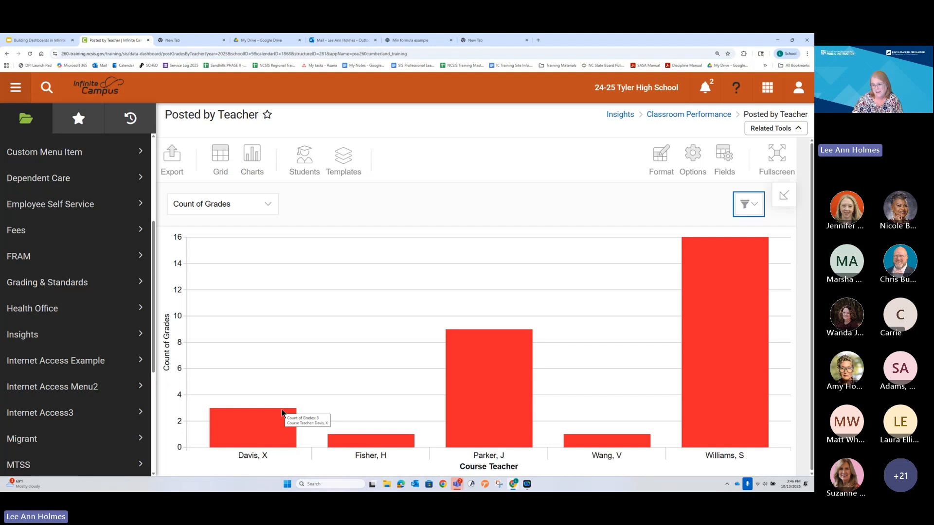
{"action": "mouse_move", "coordinate": [720, 296]}
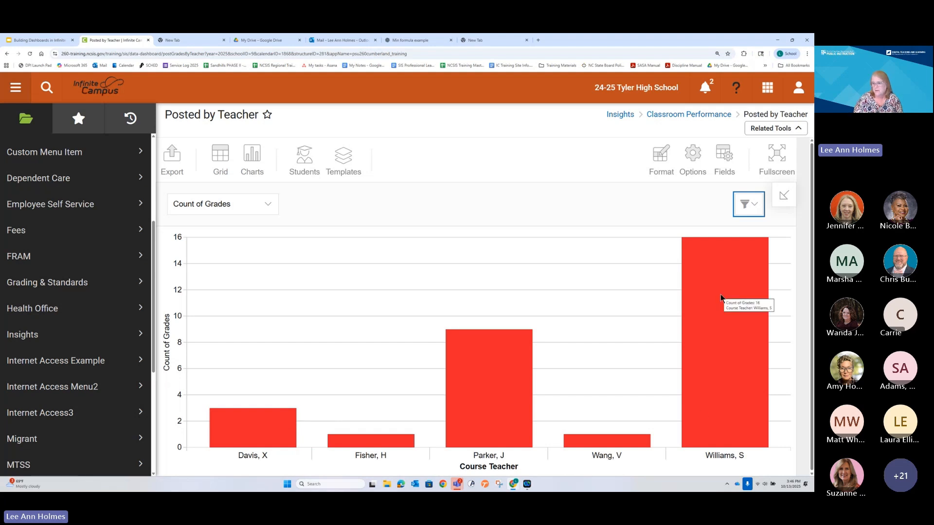
{"action": "left_click", "coordinate": [223, 155]}
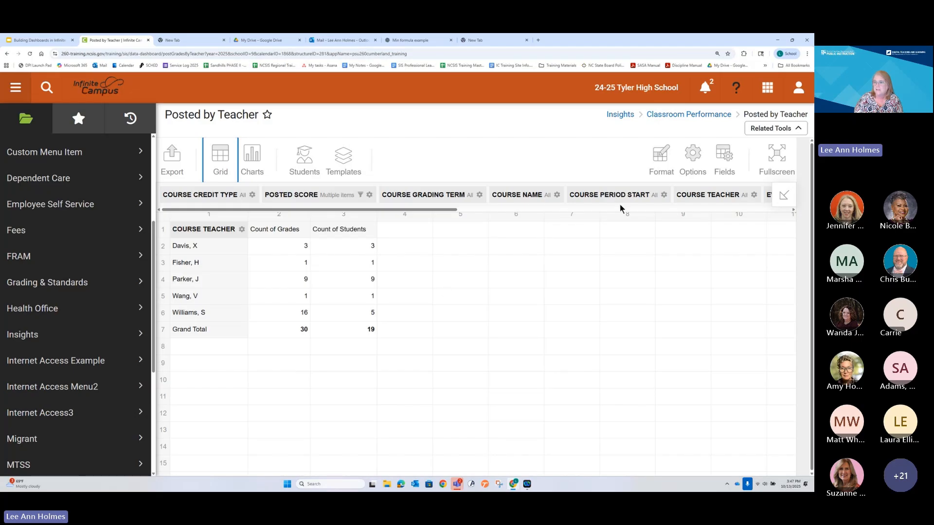
Step: Review the formula of the Count of Students calculated value in the report fields and close it without changes
{"action": "left_click", "coordinate": [738, 155]}
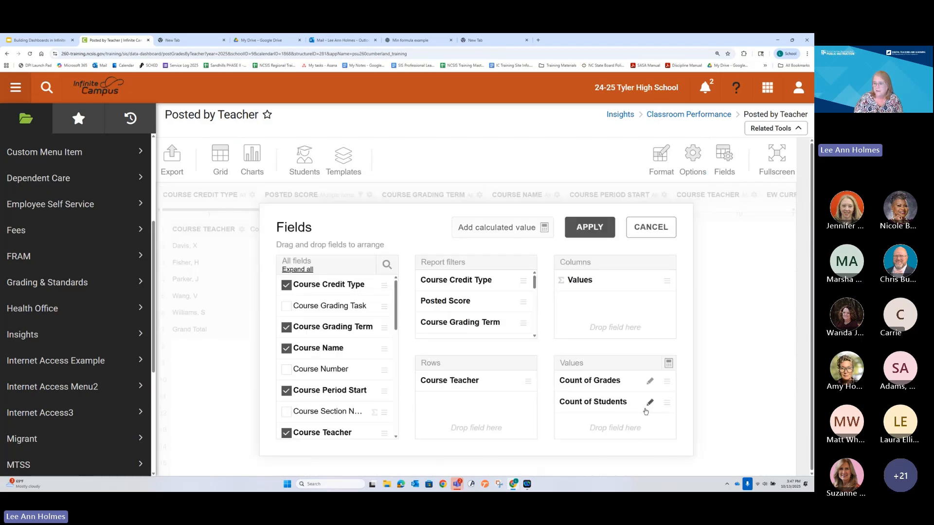
{"action": "left_click", "coordinate": [650, 402]}
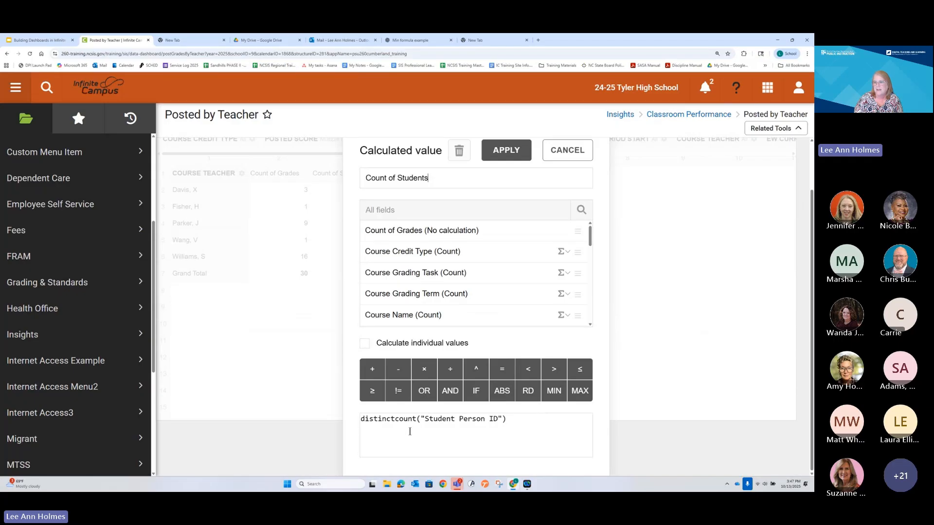
{"action": "left_click", "coordinate": [564, 151]}
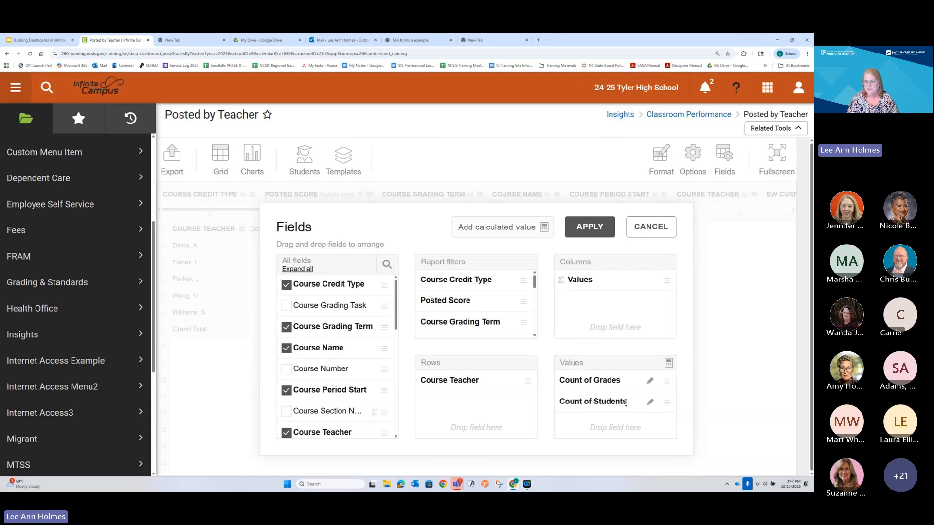
Step: Remove the Count of Students value from the report fields and apply the change
{"action": "left_click_drag", "start_coordinate": [594, 405], "coordinate": [383, 412]}
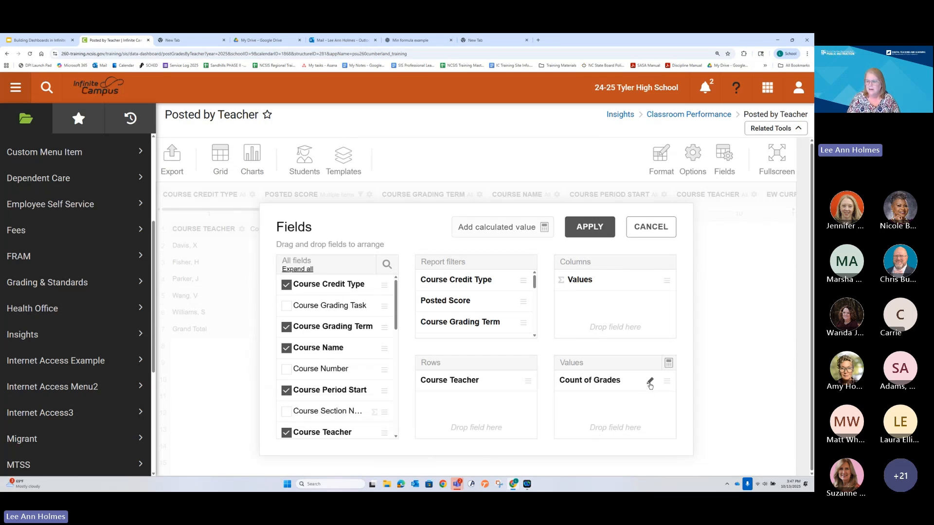
{"action": "left_click", "coordinate": [589, 226]}
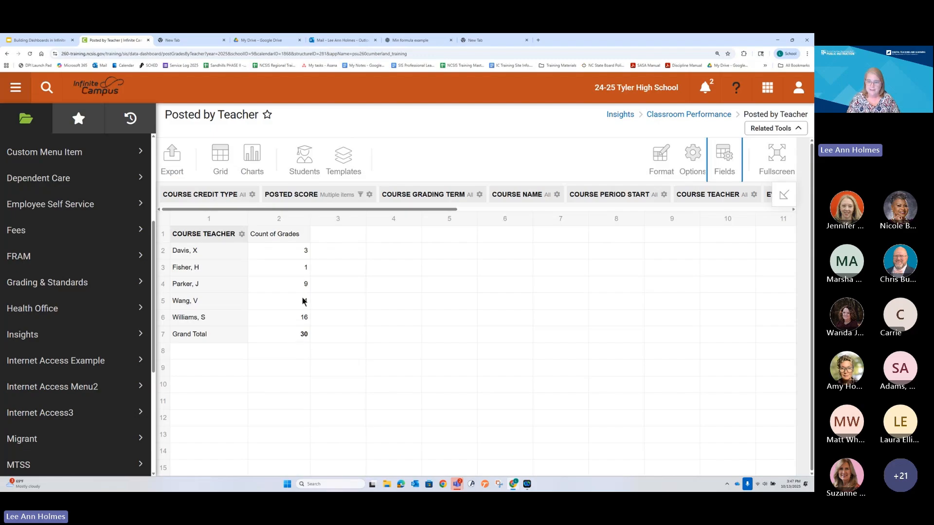
Step: Start a new calculated value in the report fields and set the personID field's aggregation to % of Column
{"action": "left_click", "coordinate": [724, 154]}
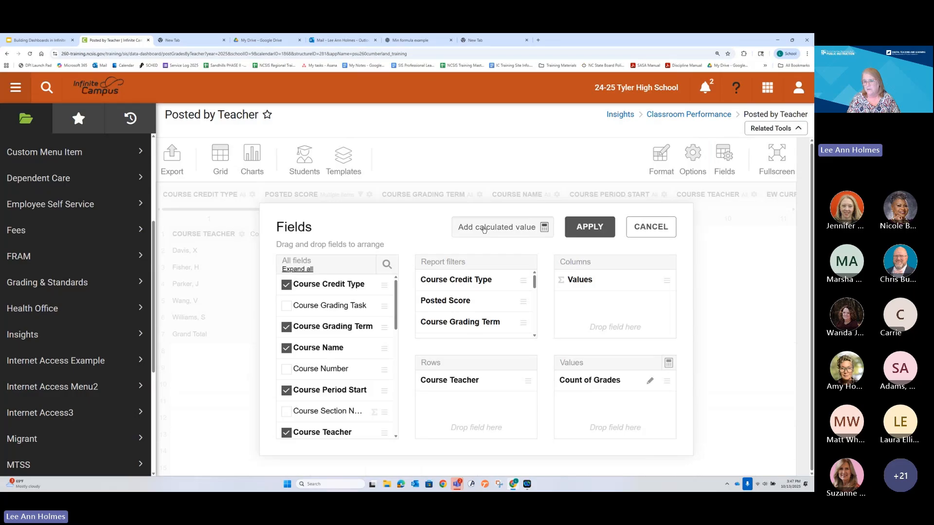
{"action": "left_click", "coordinate": [485, 227]}
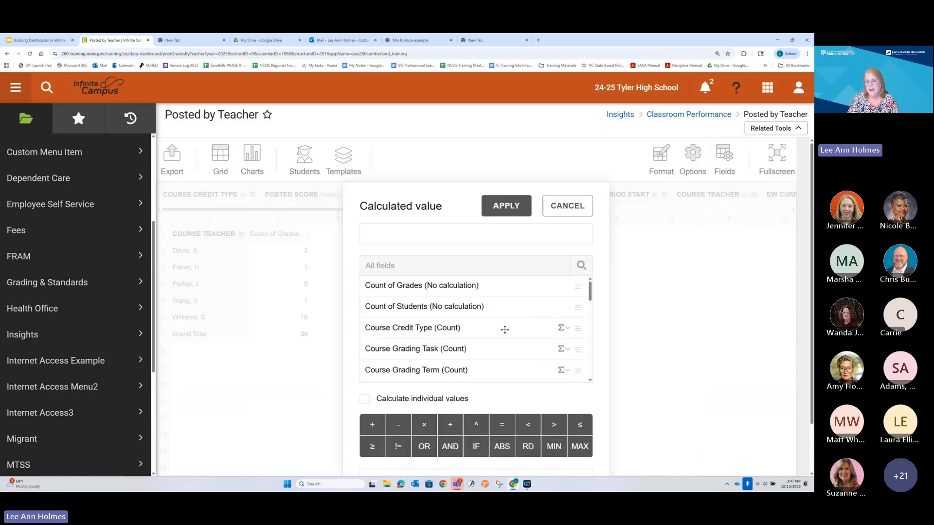
{"action": "scroll", "coordinate": [503, 328], "scroll_direction": "down", "scroll_amount": 3}
{"action": "scroll", "coordinate": [505, 330], "scroll_direction": "down", "scroll_amount": 5}
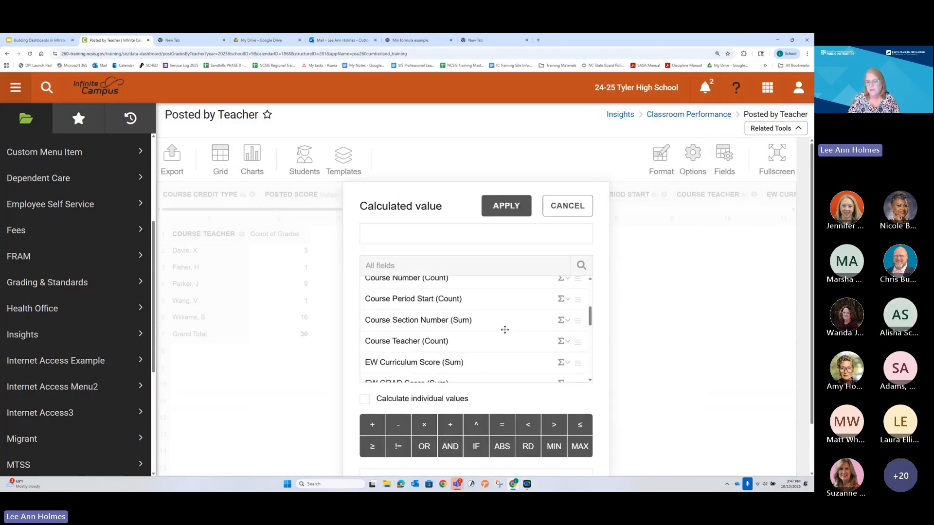
{"action": "scroll", "coordinate": [504, 329], "scroll_direction": "down", "scroll_amount": 4}
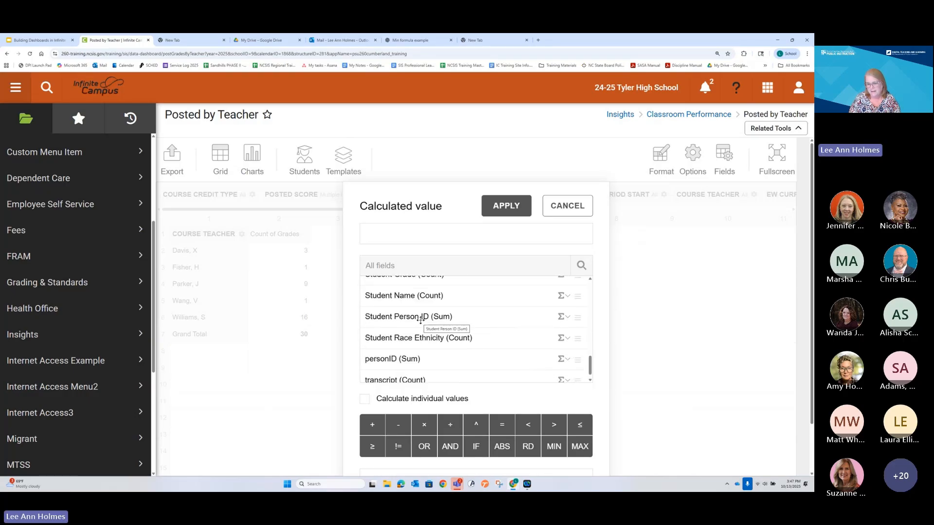
{"action": "left_click", "coordinate": [566, 317]}
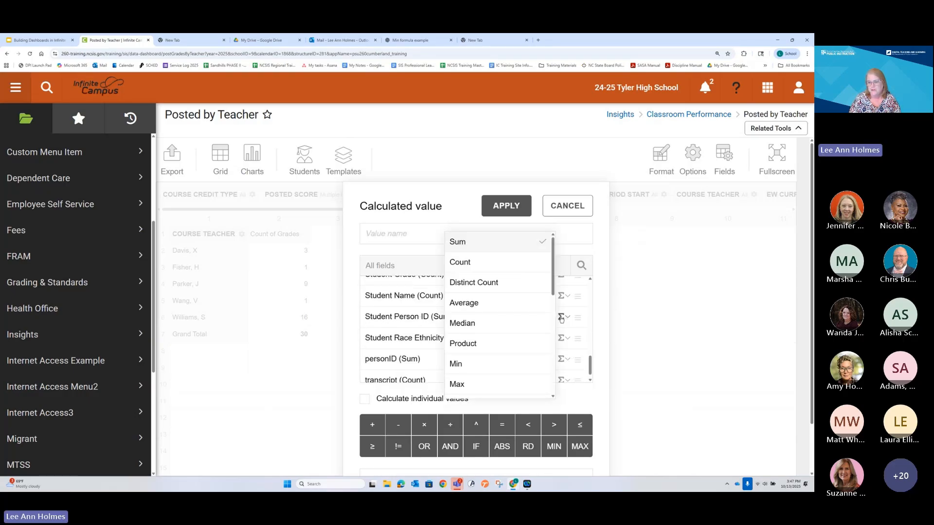
{"action": "scroll", "coordinate": [556, 319], "scroll_direction": "down", "scroll_amount": 3}
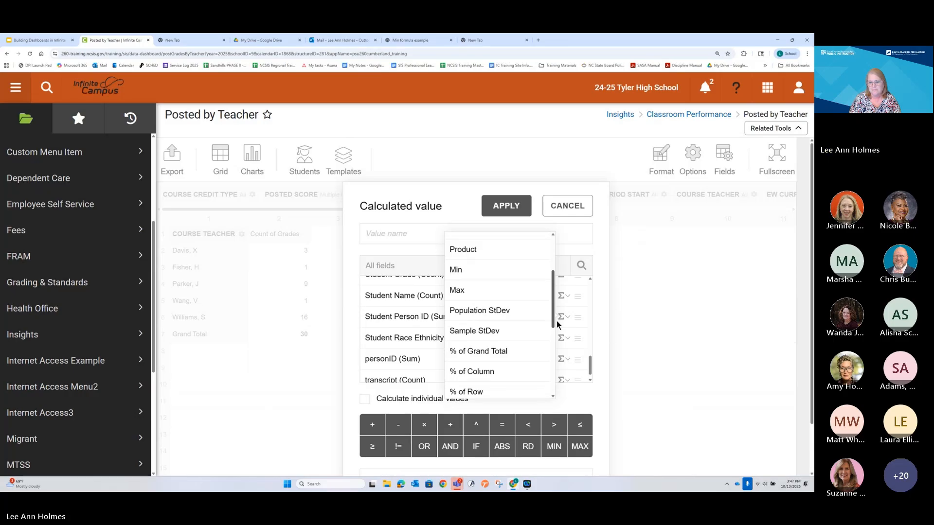
{"action": "scroll", "coordinate": [556, 319], "scroll_direction": "down", "scroll_amount": 4}
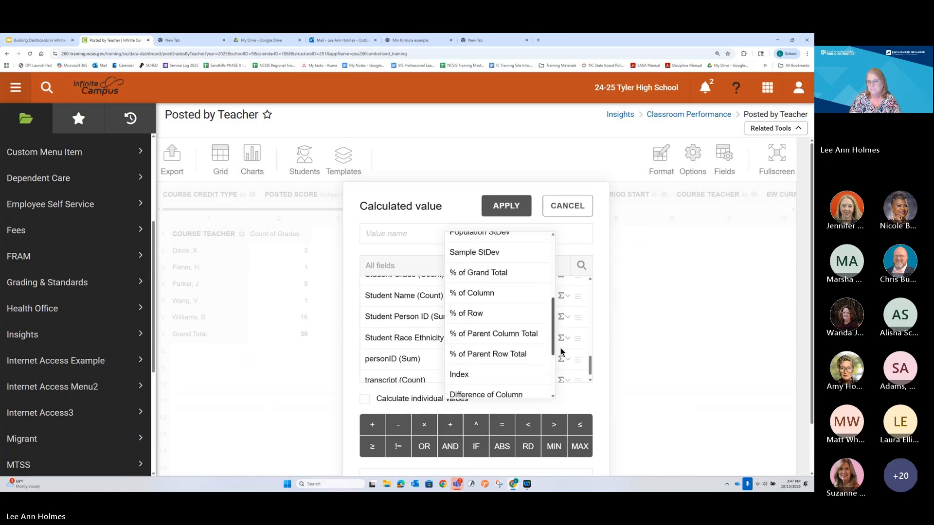
{"action": "scroll", "coordinate": [562, 352], "scroll_direction": "down", "scroll_amount": 1}
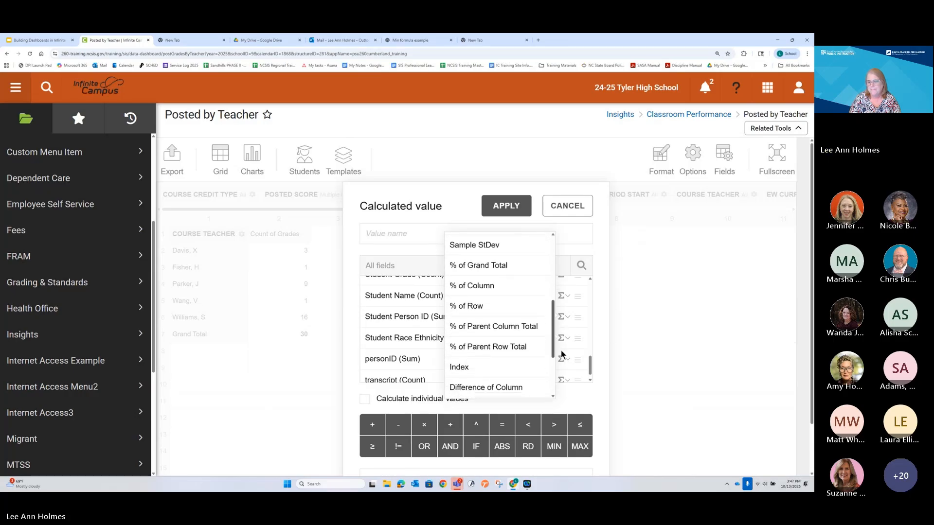
{"action": "left_click", "coordinate": [561, 354]}
{"action": "left_click", "coordinate": [563, 360]}
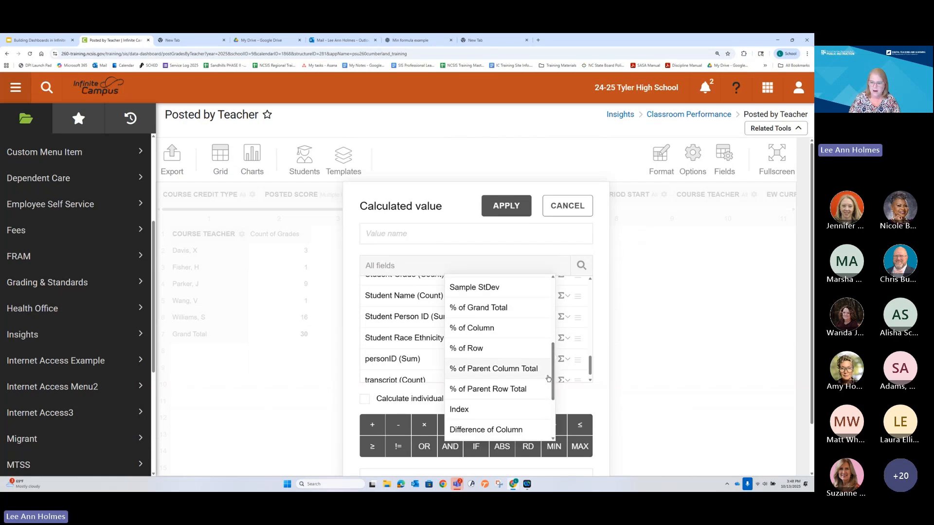
{"action": "left_click", "coordinate": [494, 329]}
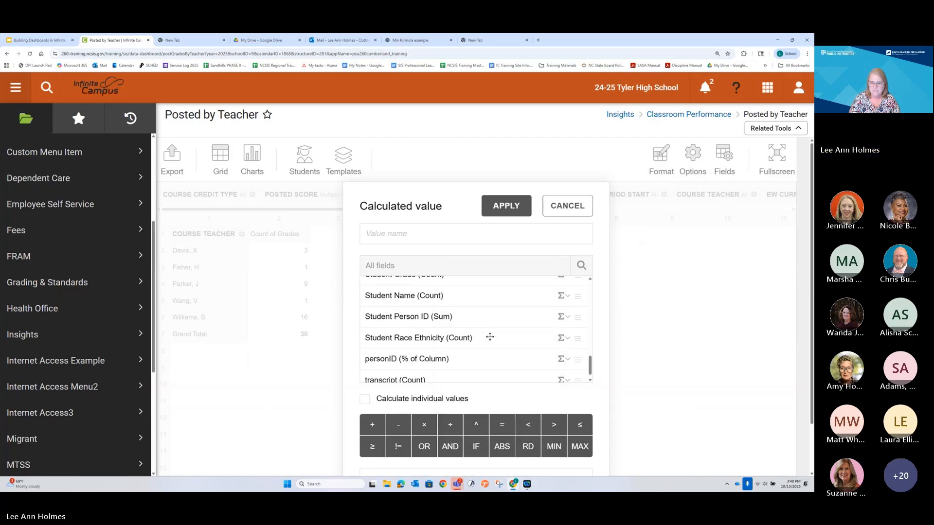
Step: Add personID (% of Column) to the calculated value's formula and apply it
{"action": "scroll", "coordinate": [473, 360], "scroll_direction": "down", "scroll_amount": 1}
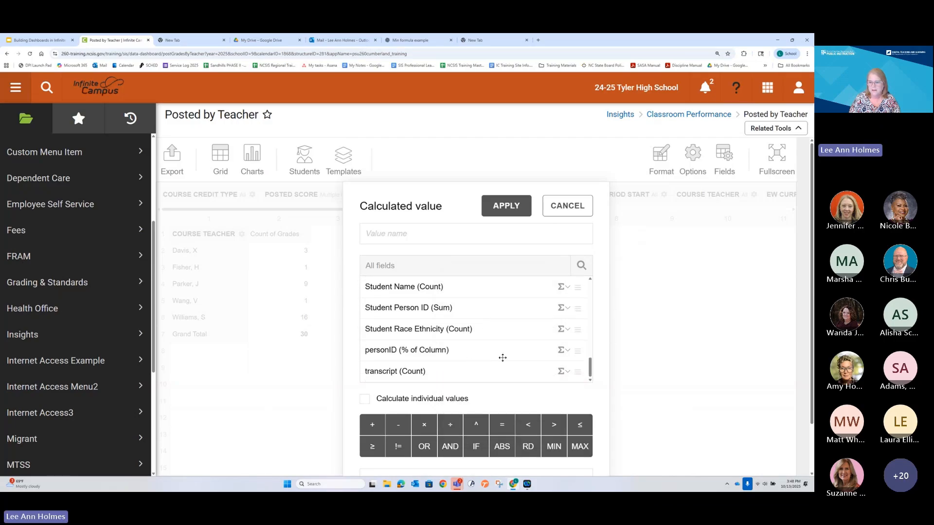
{"action": "scroll", "coordinate": [575, 365], "scroll_direction": "down", "scroll_amount": 2}
{"action": "left_click_drag", "start_coordinate": [447, 296], "coordinate": [468, 433]}
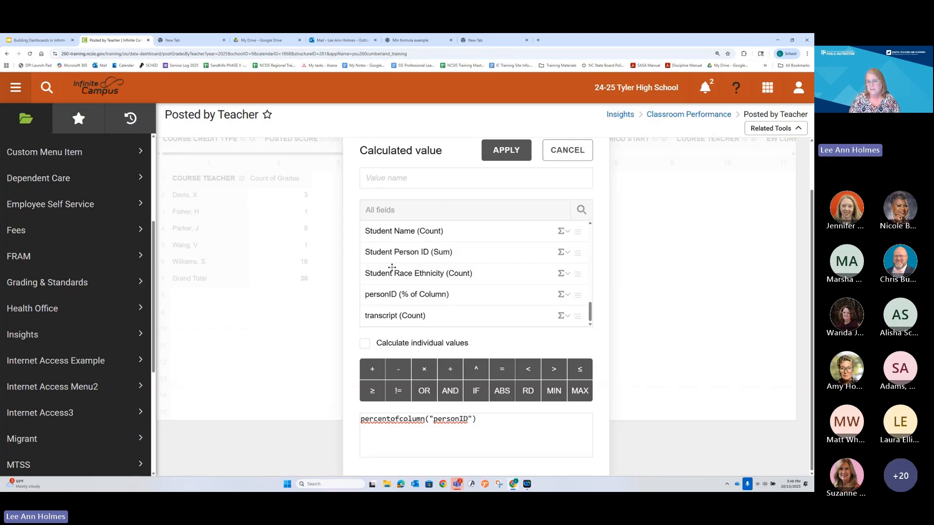
{"action": "left_click", "coordinate": [499, 155]}
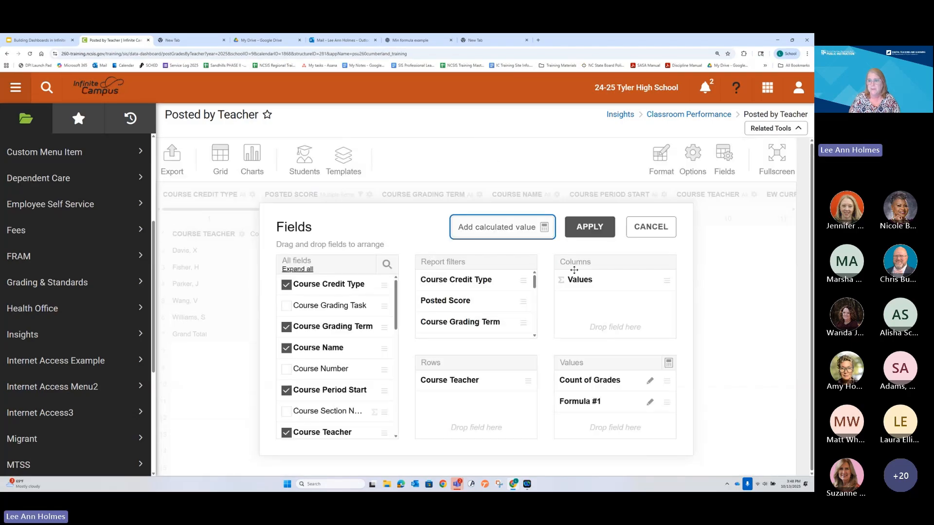
Step: Rename the new calculated value as "Percent of Failing Grades" and apply the fields to the report
{"action": "left_click", "coordinate": [649, 401]}
{"action": "left_click_drag", "start_coordinate": [422, 236], "coordinate": [328, 243]}
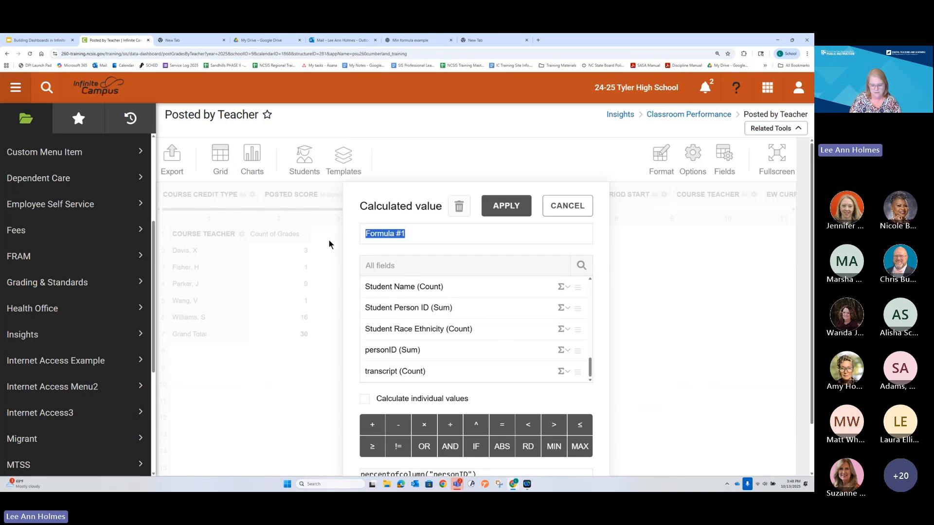
{"action": "type", "text": "Percen"}
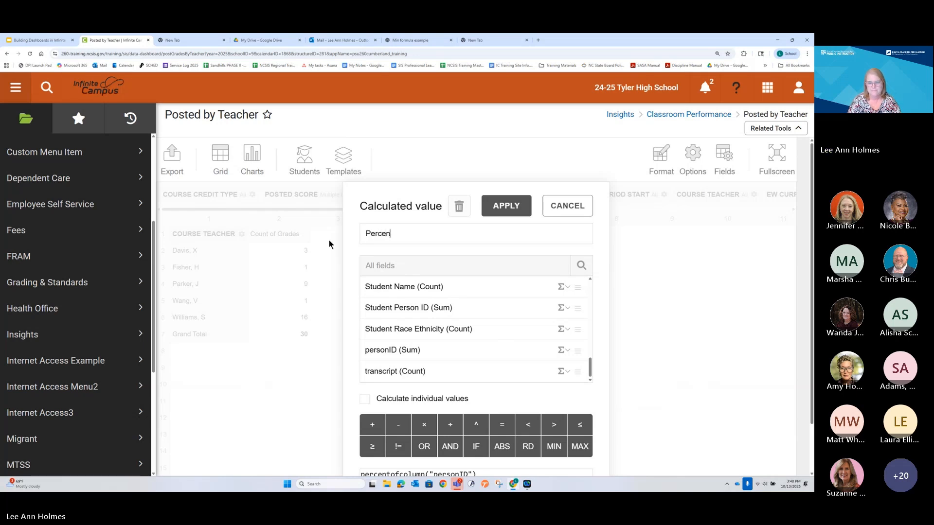
{"action": "type", "text": "t of Fail"}
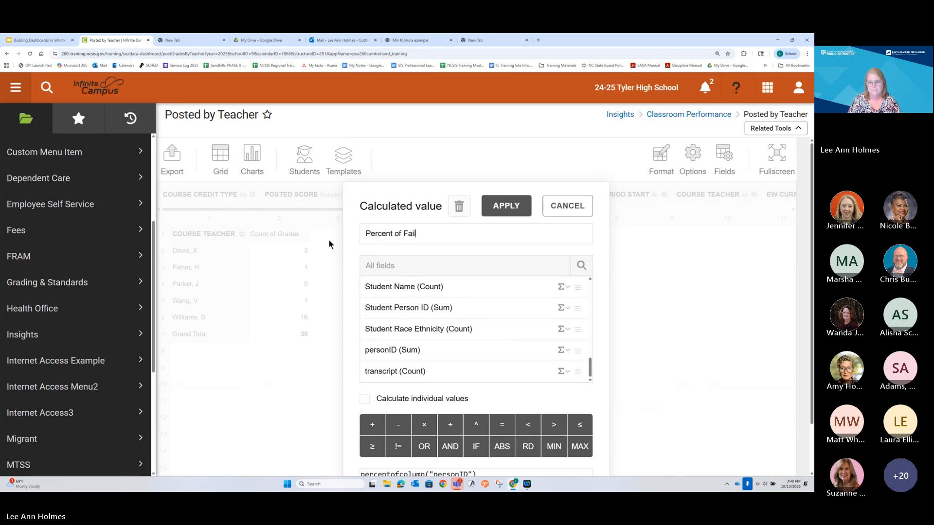
{"action": "type", "text": "ing Grades"}
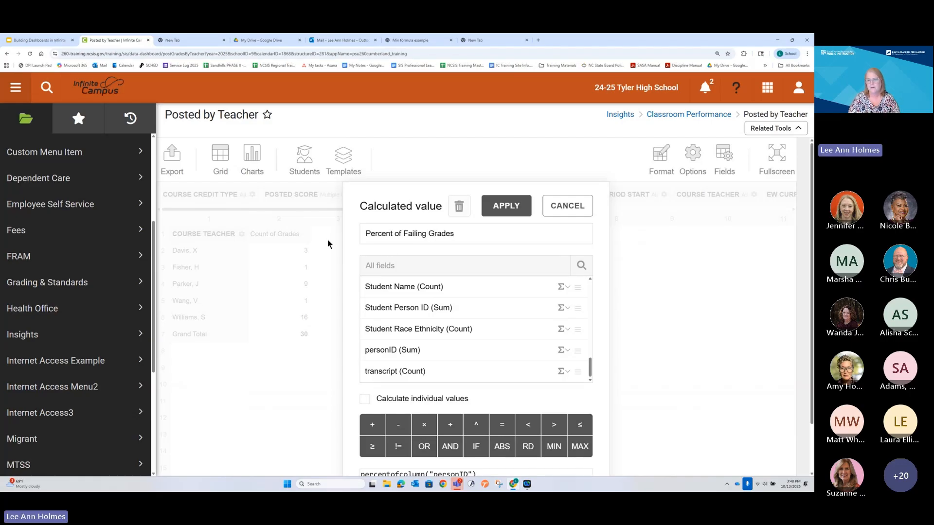
{"action": "left_click", "coordinate": [497, 209]}
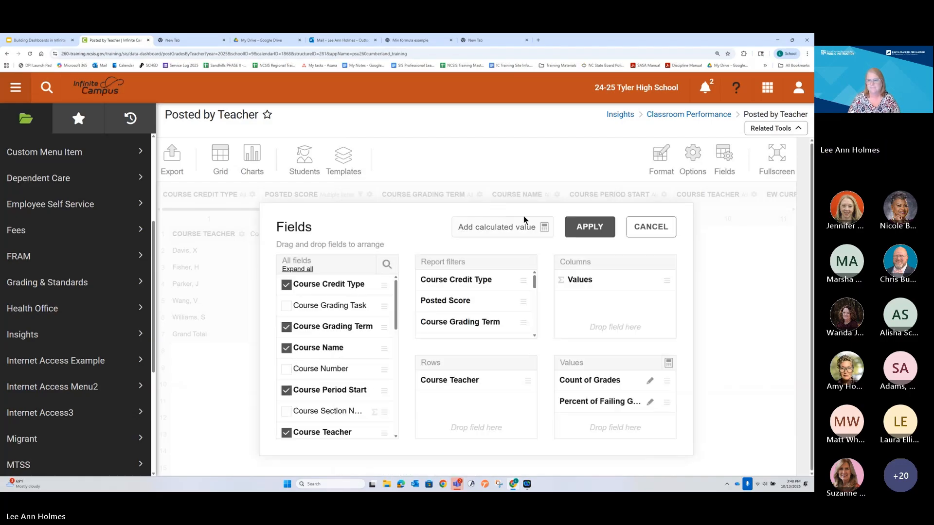
{"action": "left_click", "coordinate": [575, 227]}
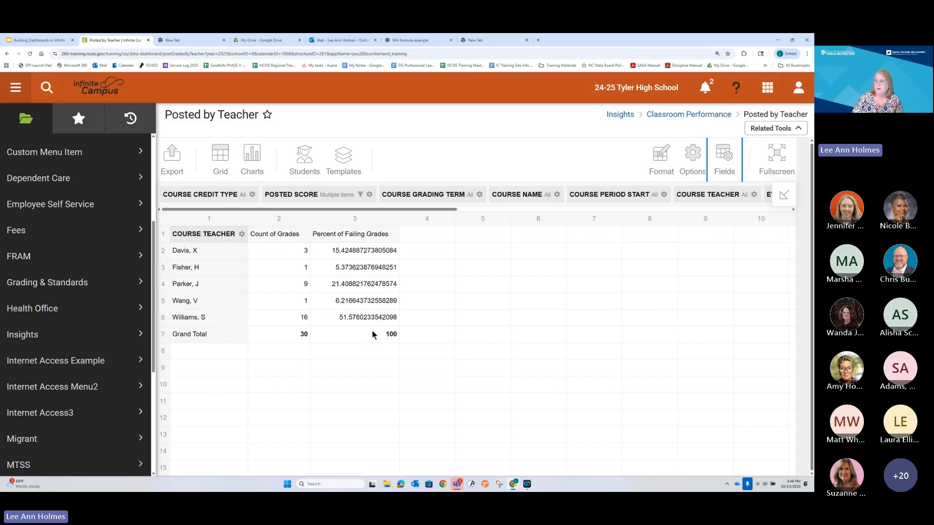
Step: Set the cell format of Percent of Failing Grades to 0 decimal places
{"action": "left_click", "coordinate": [658, 159]}
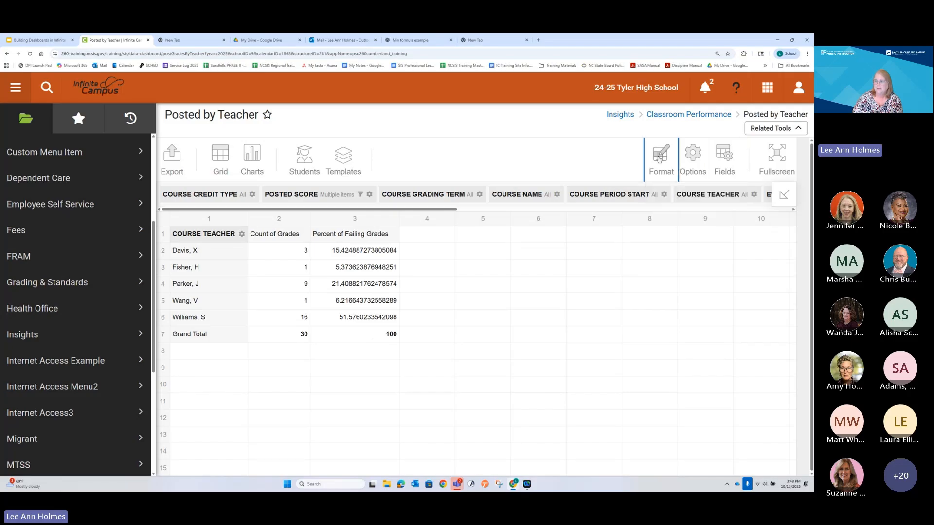
{"action": "left_click", "coordinate": [668, 189]}
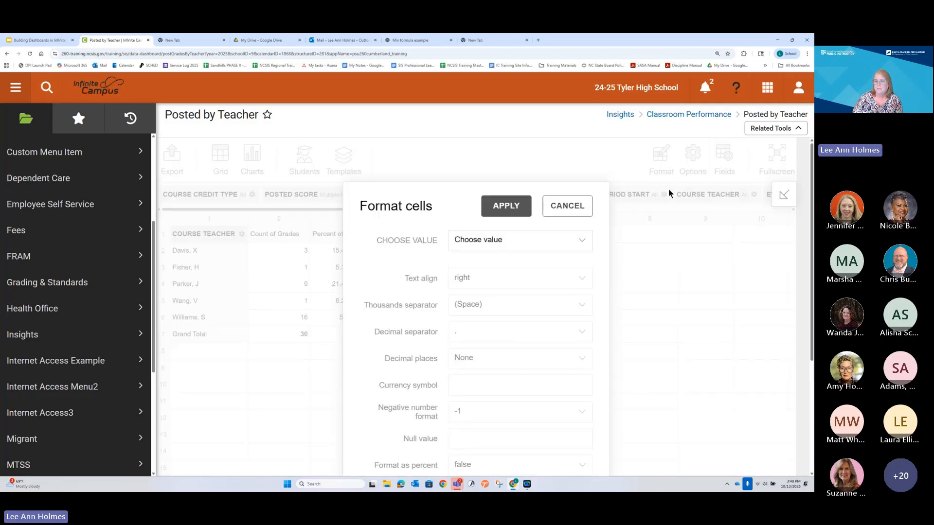
{"action": "left_click", "coordinate": [470, 247]}
{"action": "left_click", "coordinate": [473, 304]}
{"action": "scroll", "coordinate": [476, 331], "scroll_direction": "down", "scroll_amount": 1}
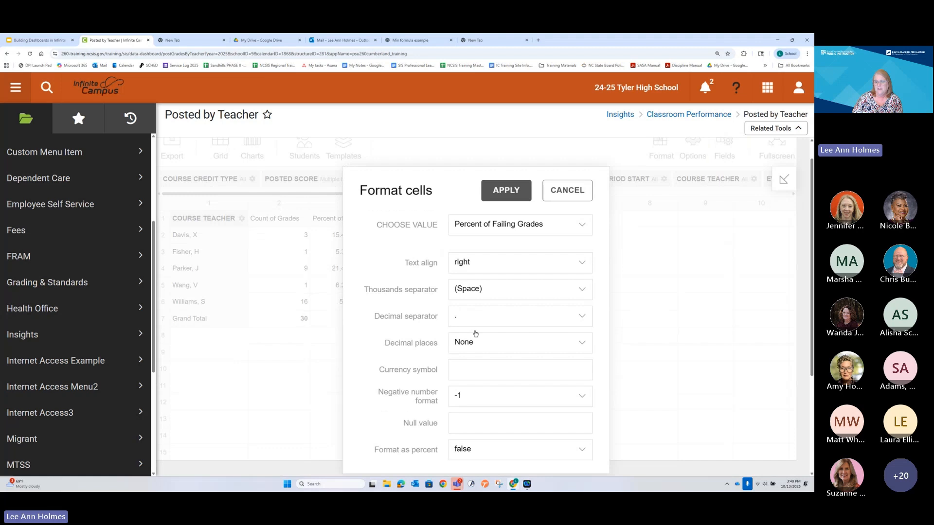
{"action": "scroll", "coordinate": [475, 334], "scroll_direction": "down", "scroll_amount": 1}
{"action": "left_click", "coordinate": [470, 298]}
{"action": "left_click", "coordinate": [471, 334]}
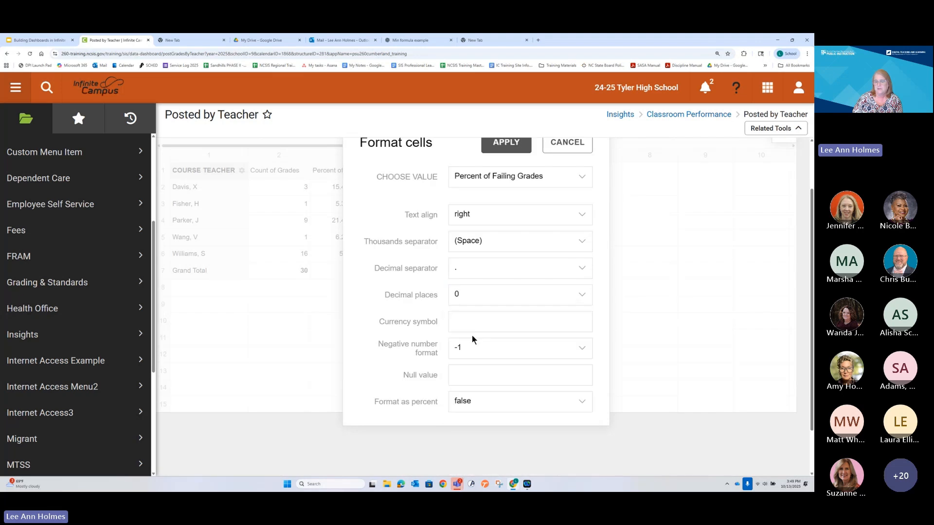
Step: Set Format as percent to true for Percent of Failing Grades and apply the cell format
{"action": "scroll", "coordinate": [472, 336], "scroll_direction": "down", "scroll_amount": 1}
{"action": "left_click", "coordinate": [471, 348]}
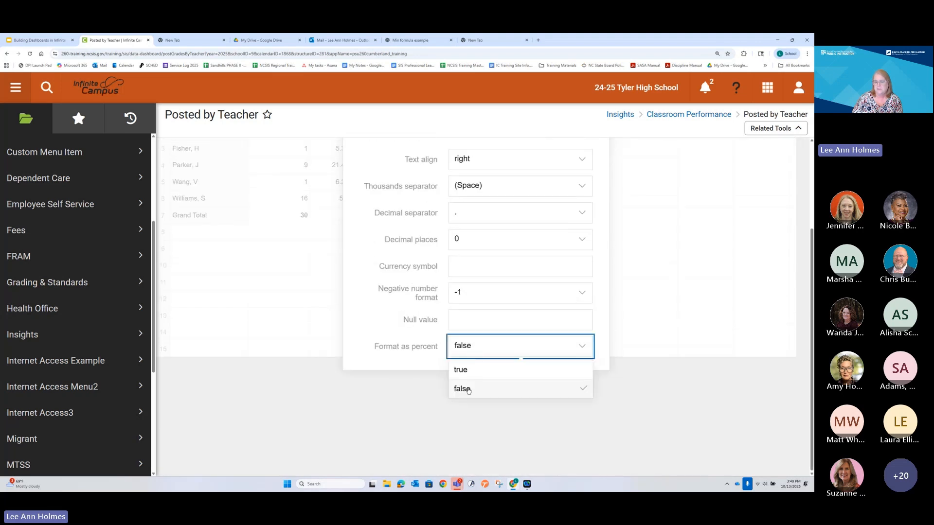
{"action": "left_click", "coordinate": [461, 374]}
{"action": "scroll", "coordinate": [471, 256], "scroll_direction": "up", "scroll_amount": 2}
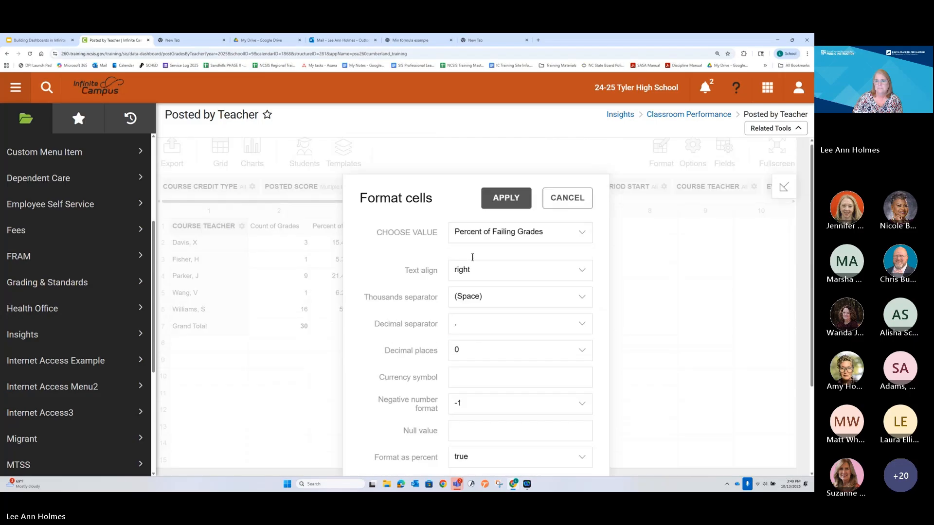
{"action": "left_click", "coordinate": [503, 205]}
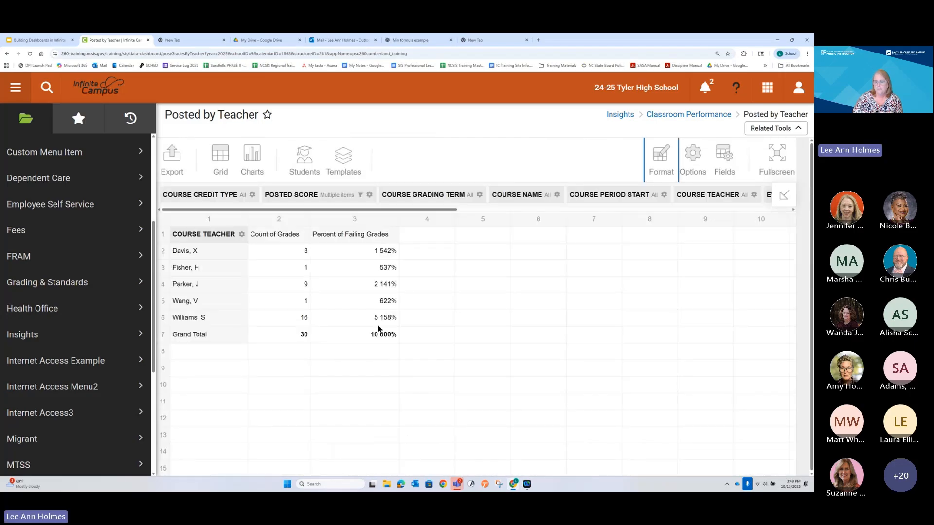
Step: Change the Percent of Failing Grades formula to percentofcolumn("personID") / 100 and apply it to the report
{"action": "left_click", "coordinate": [724, 154]}
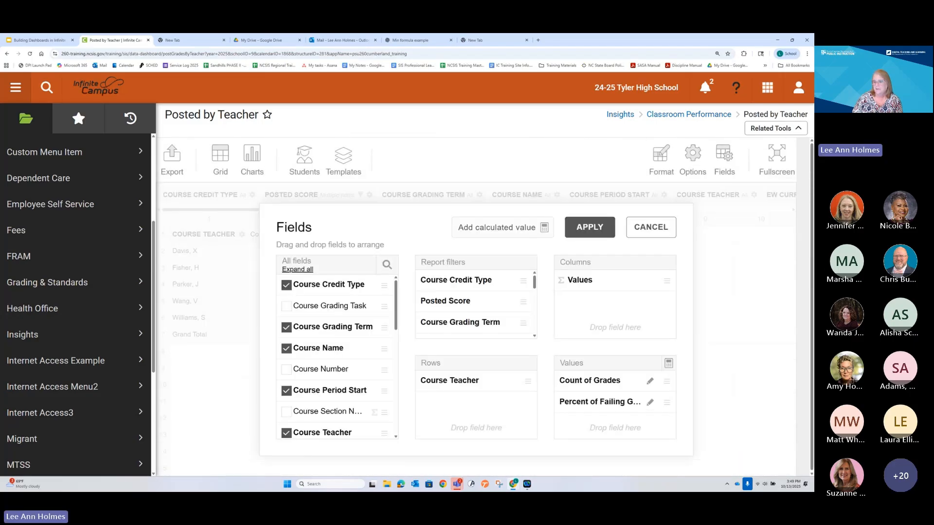
{"action": "left_click", "coordinate": [649, 402]}
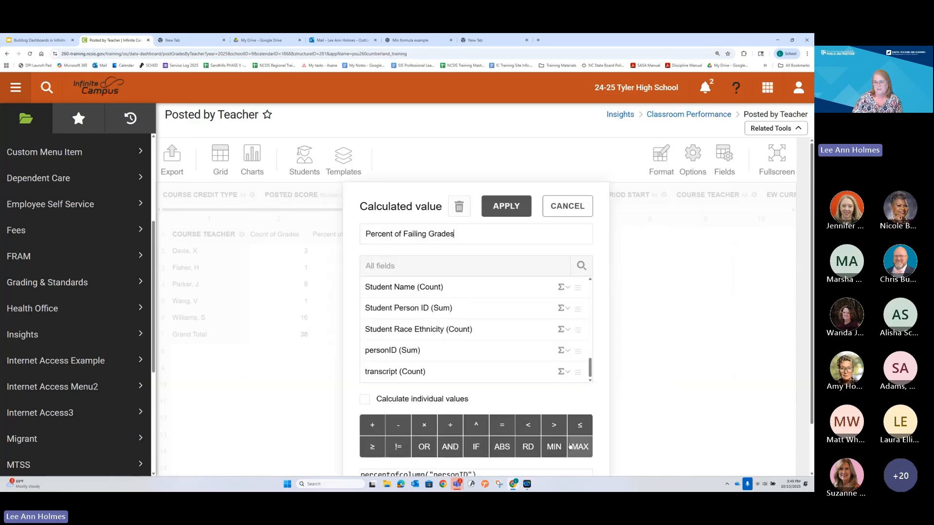
{"action": "scroll", "coordinate": [538, 387], "scroll_direction": "down", "scroll_amount": 1}
{"action": "left_click", "coordinate": [508, 423]}
{"action": "type", "text": "/"}
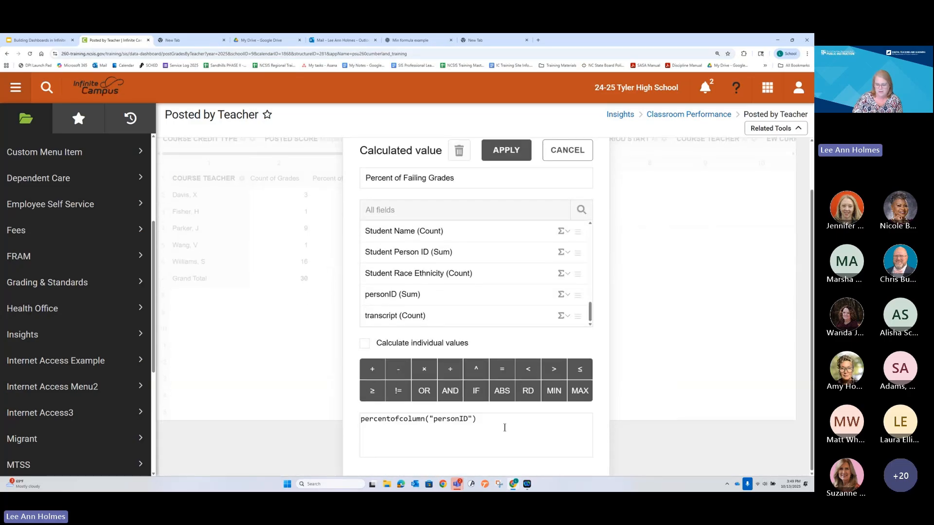
{"action": "type", "text": " 100"}
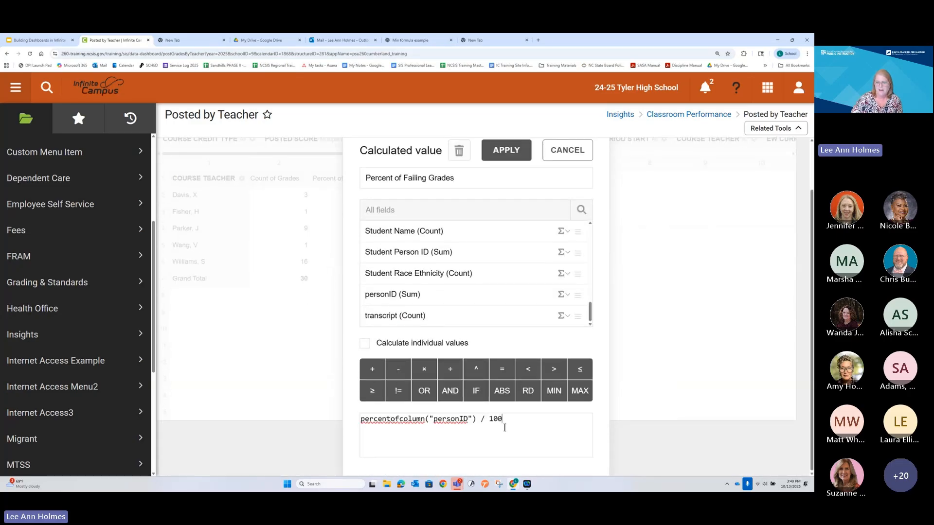
{"action": "left_click", "coordinate": [511, 154]}
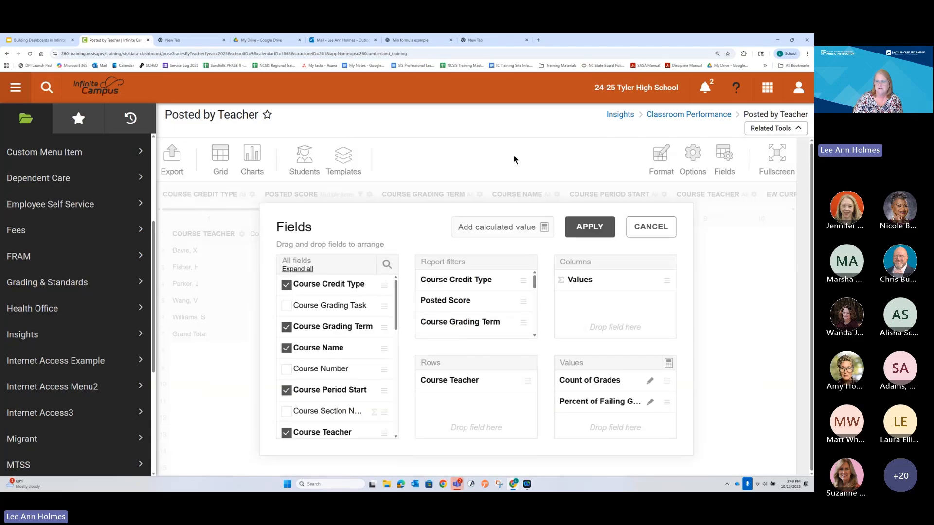
{"action": "left_click", "coordinate": [589, 227]}
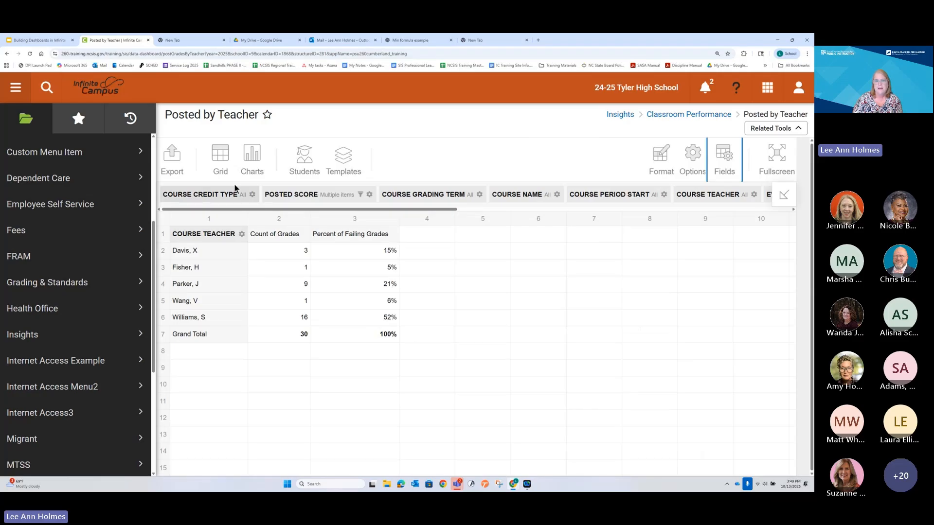
Step: Display the Posted by Teacher report as a column chart plotting Percent of Failing Grades
{"action": "mouse_move", "coordinate": [252, 155]}
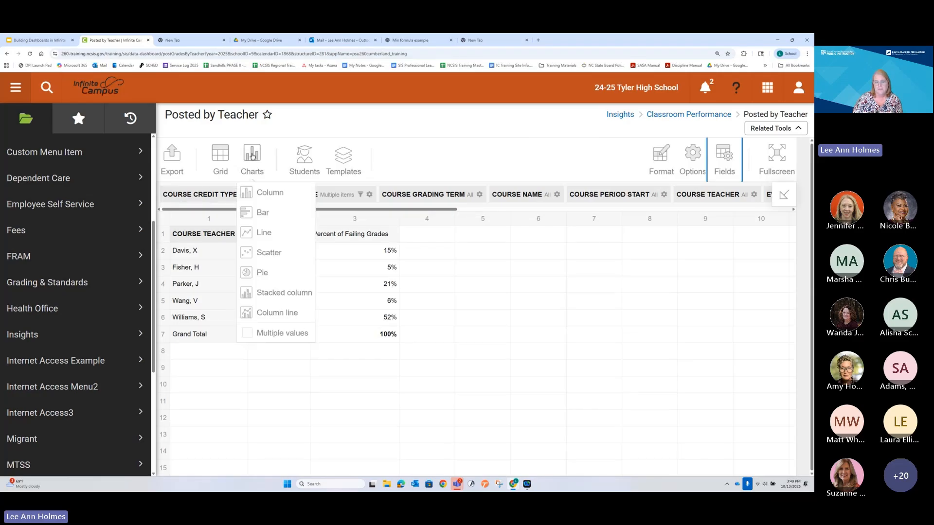
{"action": "left_click", "coordinate": [252, 156]}
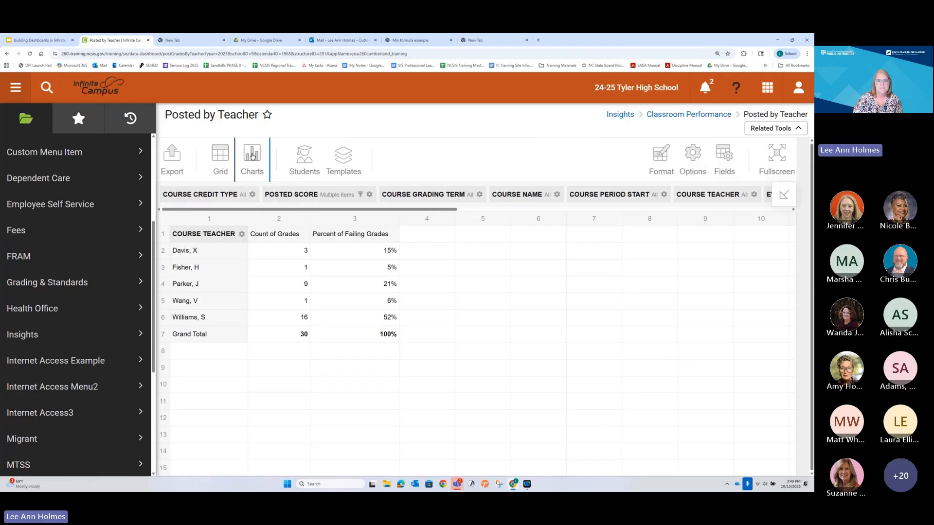
{"action": "mouse_move", "coordinate": [252, 156]}
{"action": "left_click", "coordinate": [266, 190]}
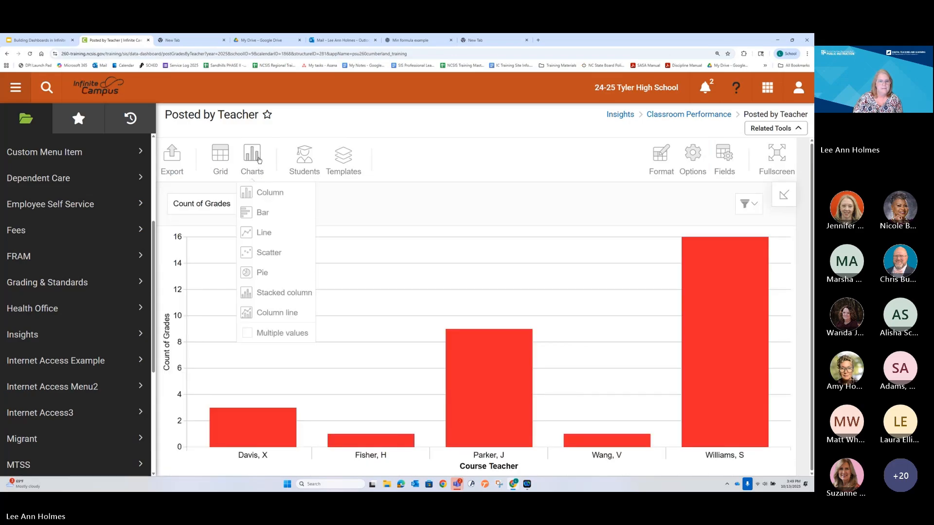
{"action": "left_click", "coordinate": [221, 204]}
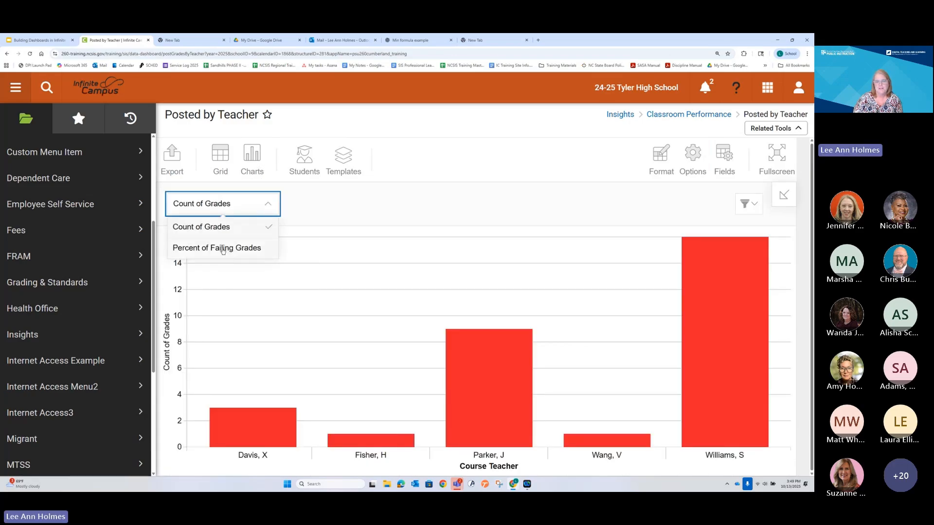
{"action": "left_click", "coordinate": [222, 249]}
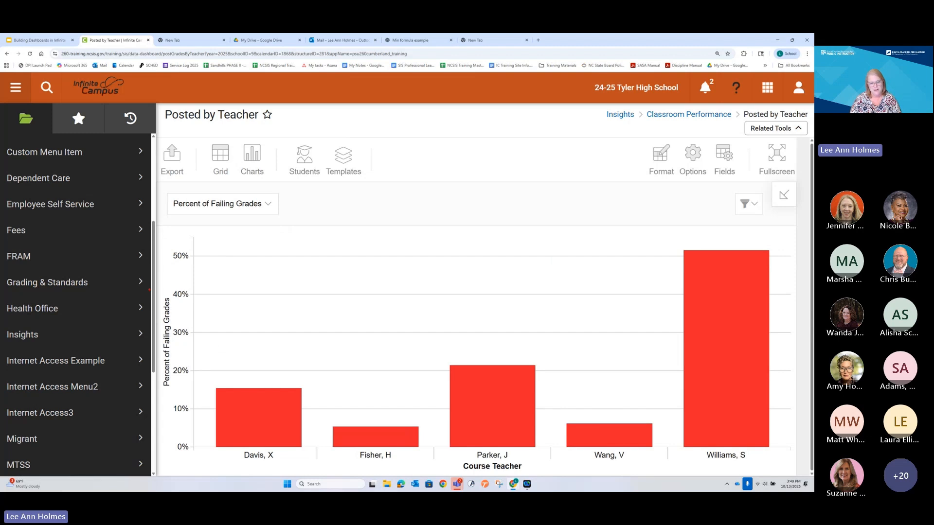
{"action": "left_click_drag", "start_coordinate": [160, 241], "coordinate": [198, 452]}
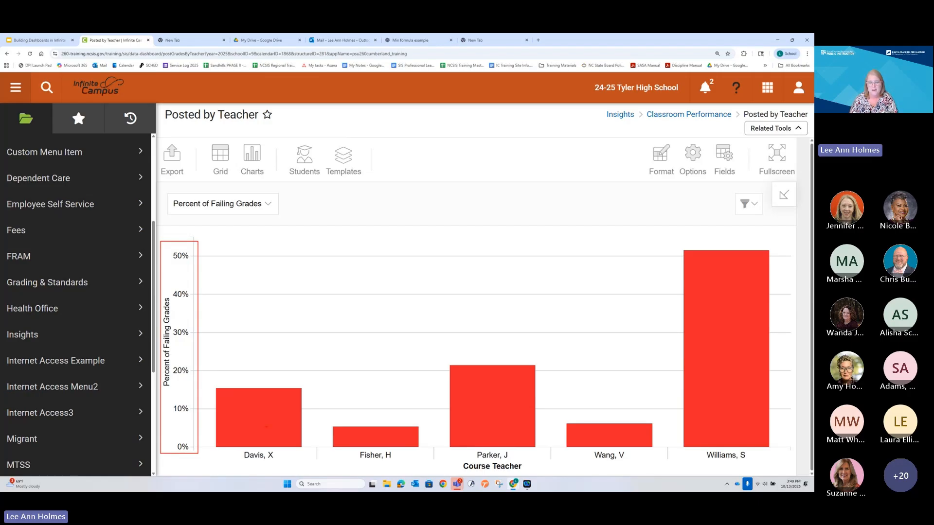
{"action": "key", "text": "Escape"}
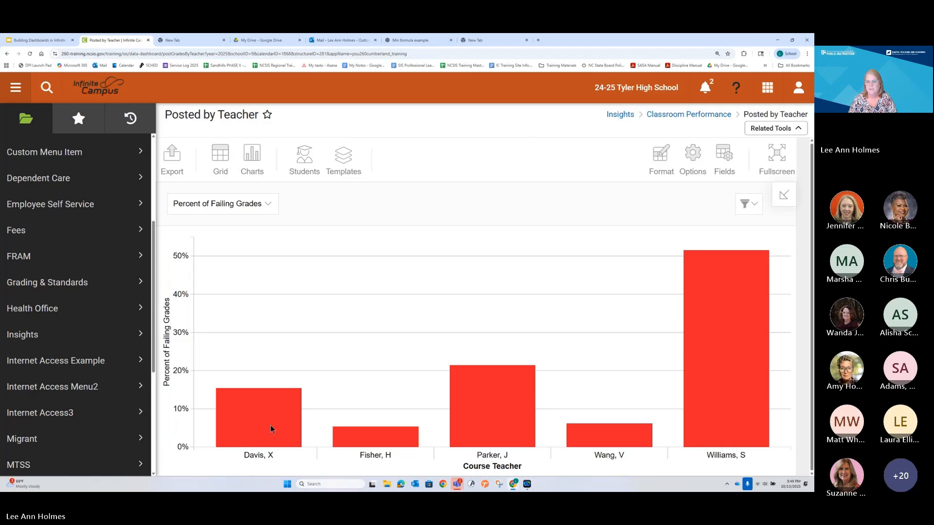
{"action": "mouse_move", "coordinate": [729, 273]}
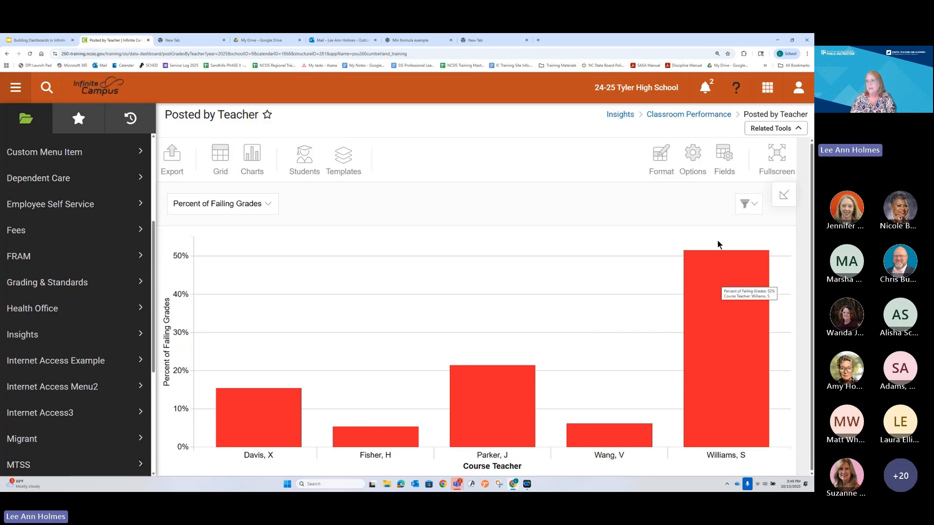
Step: Move Course Teacher from rows to columns, change the Percent of Failing Grades formula to percentofrow("personID") / 100, and apply both to the report
{"action": "left_click", "coordinate": [723, 152]}
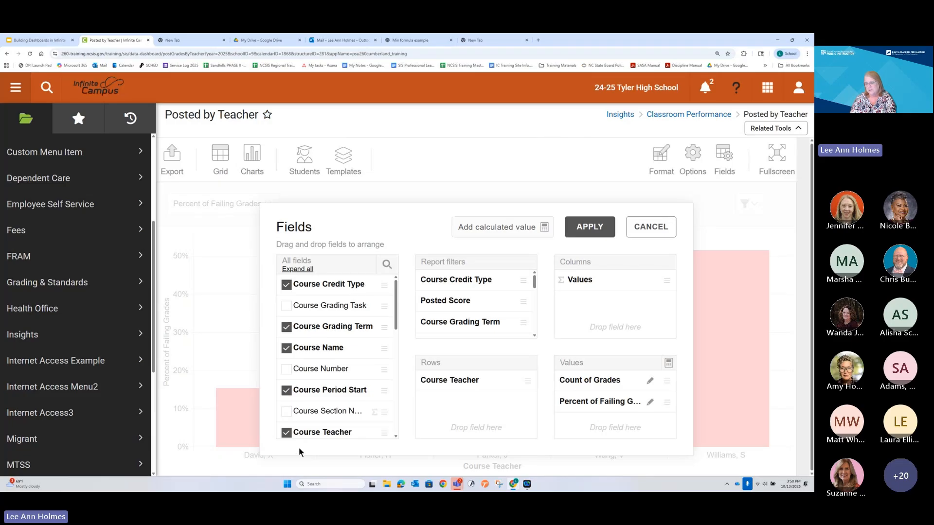
{"action": "left_click_drag", "start_coordinate": [466, 381], "coordinate": [566, 286]}
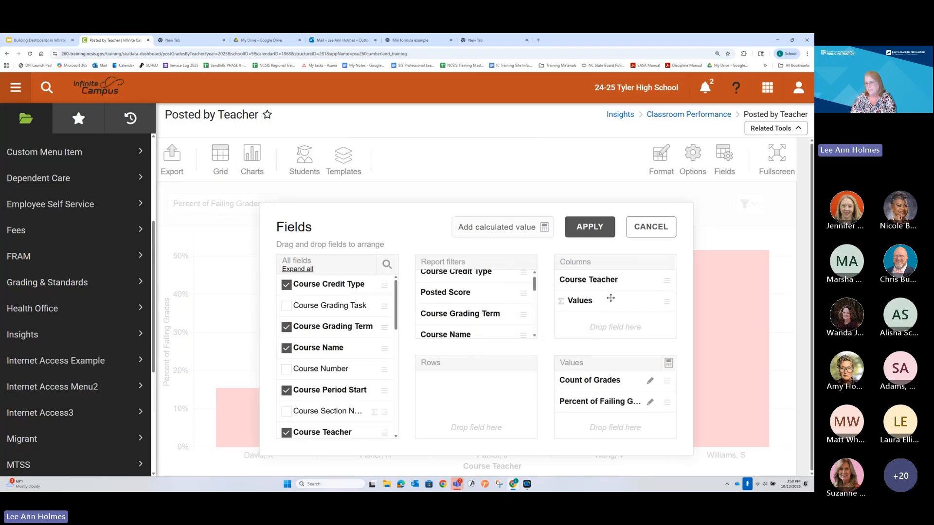
{"action": "left_click", "coordinate": [650, 403]}
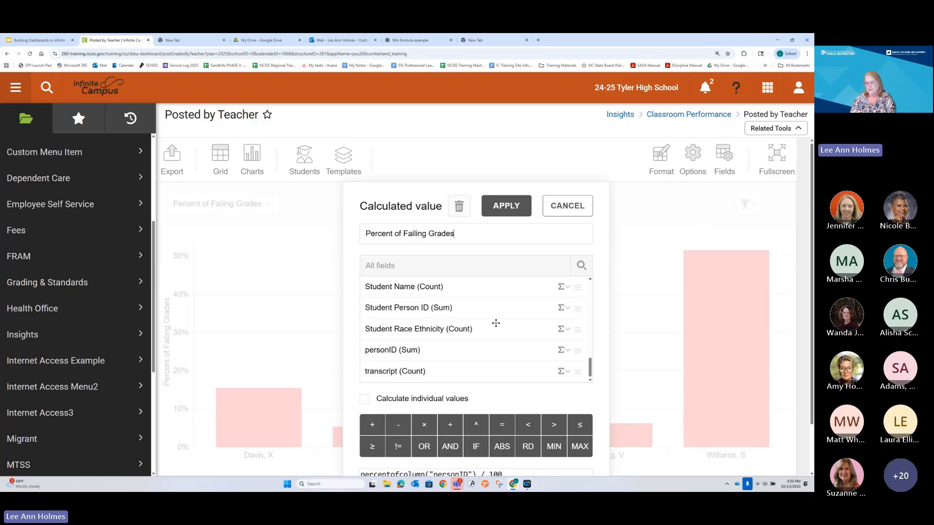
{"action": "scroll", "coordinate": [496, 323], "scroll_direction": "down", "scroll_amount": 1}
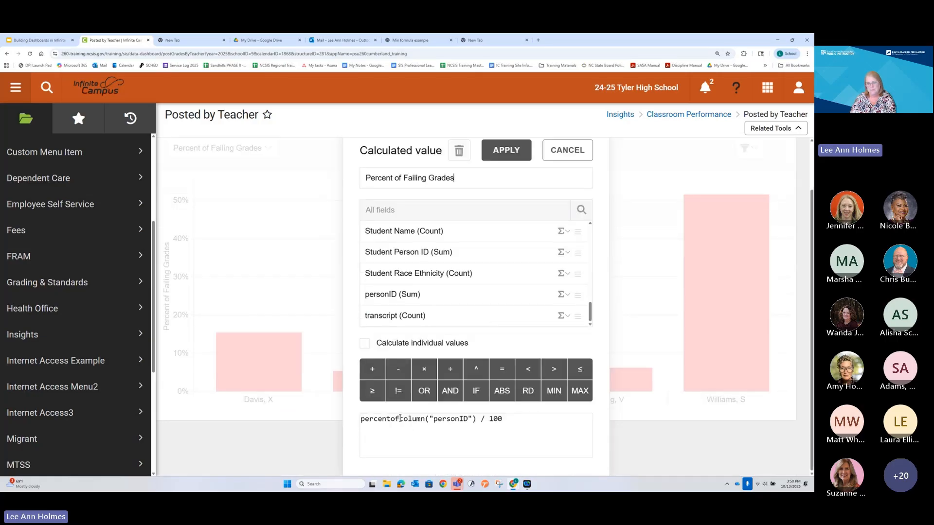
{"action": "left_click_drag", "start_coordinate": [400, 419], "coordinate": [425, 418]}
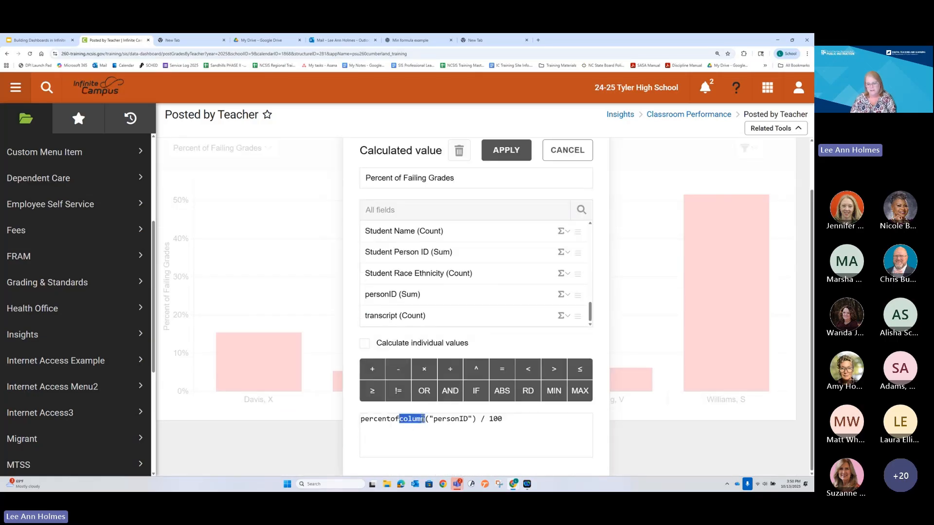
{"action": "key", "text": "BackSpace"}
{"action": "type", "text": "row"}
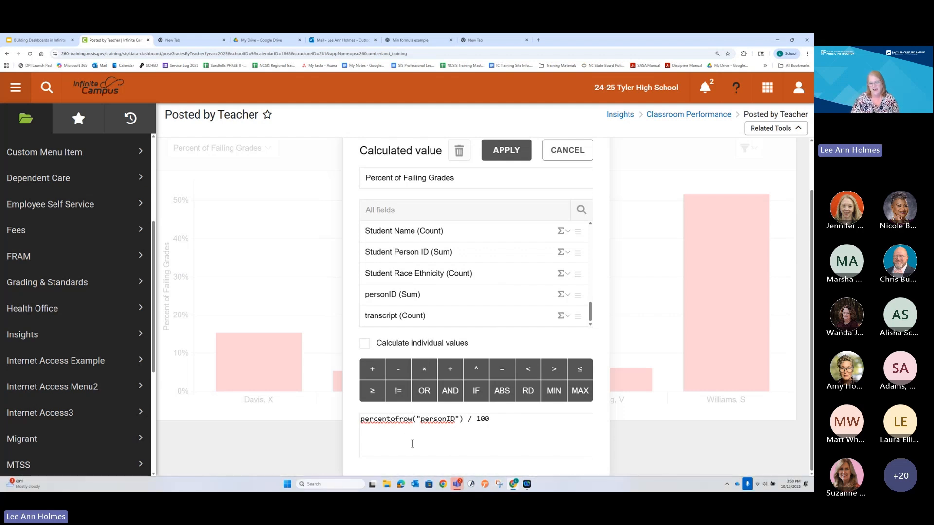
{"action": "left_click", "coordinate": [509, 152]}
{"action": "left_click", "coordinate": [584, 226]}
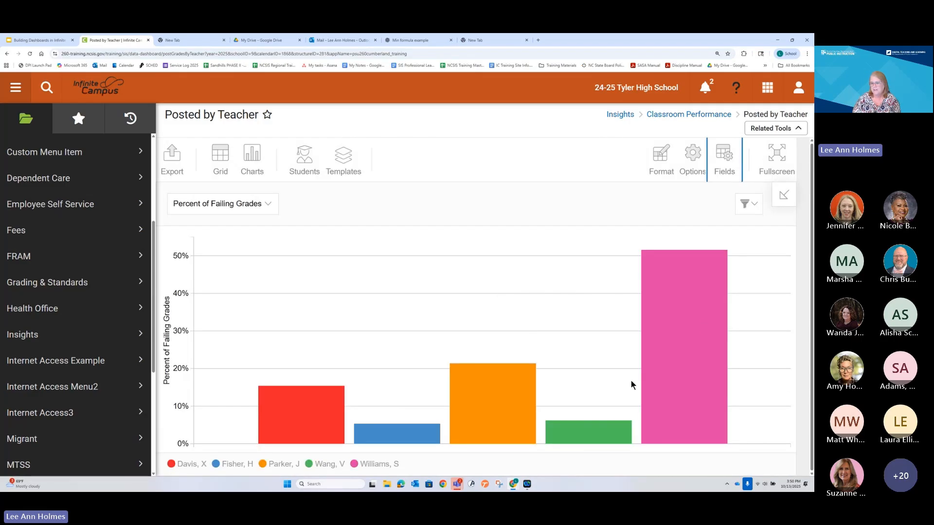
{"action": "mouse_move", "coordinate": [276, 417]}
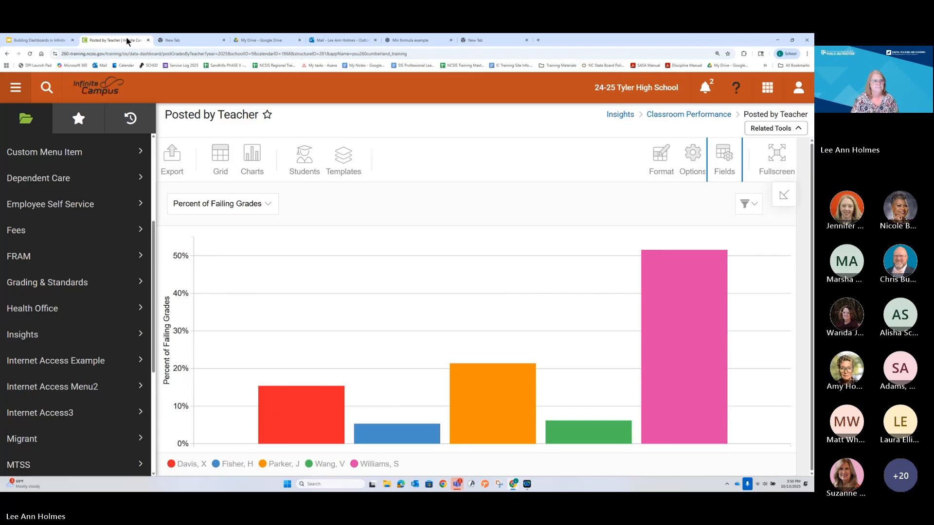
Step: Switch to the Google Slides deck, review the Use Number Formulas tasks on slides 20 to 22, and return to the Infinite Campus report
{"action": "left_click", "coordinate": [37, 41]}
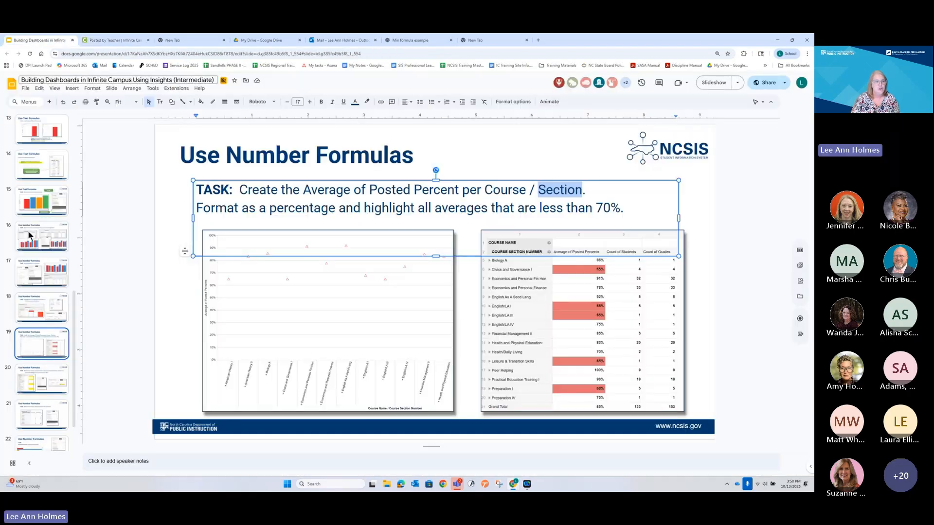
{"action": "key", "text": "Down"}
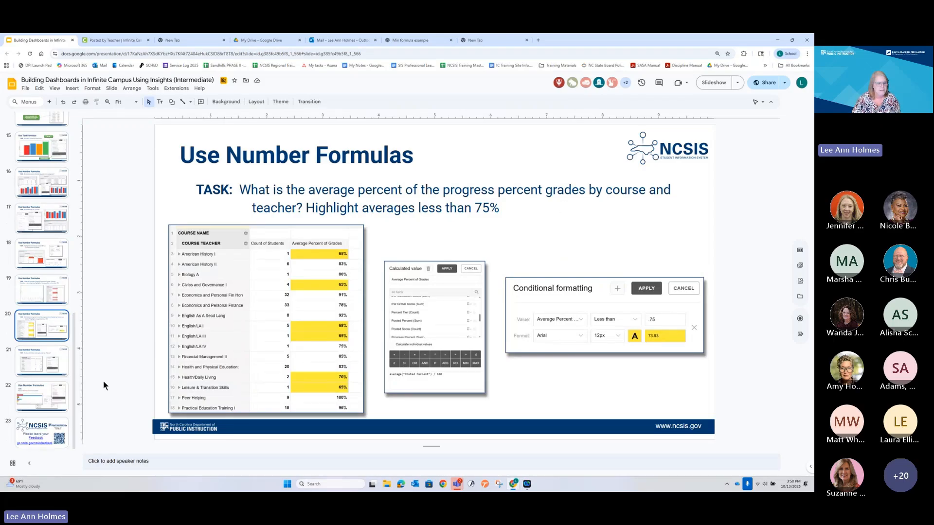
{"action": "left_click", "coordinate": [37, 356]}
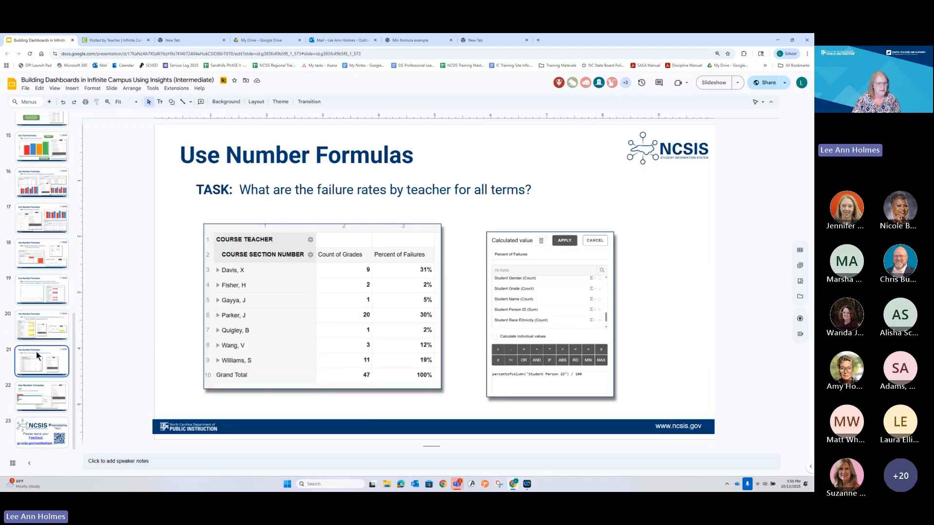
{"action": "left_click", "coordinate": [38, 389]}
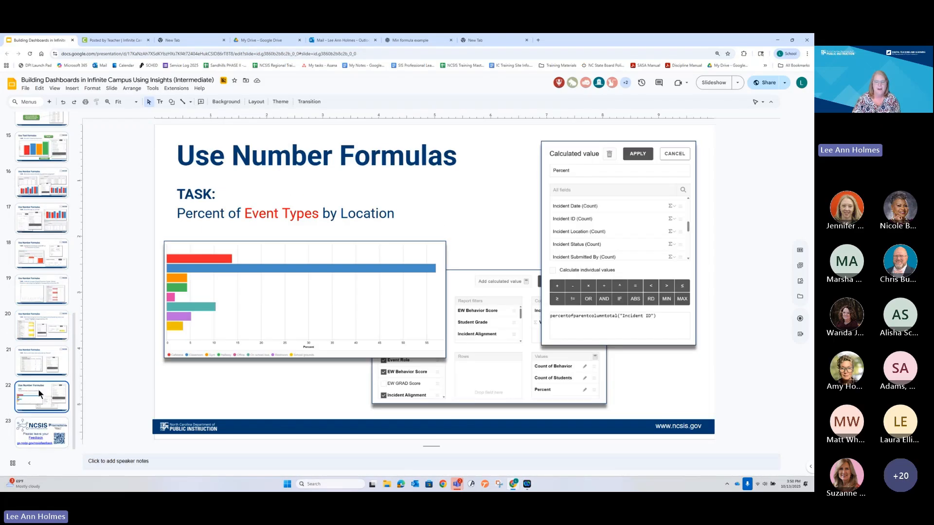
{"action": "left_click", "coordinate": [40, 357]}
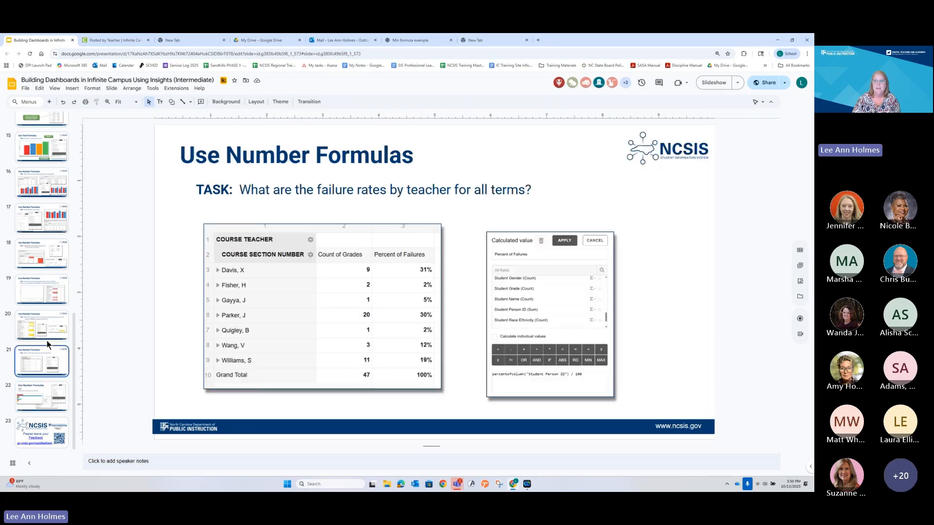
{"action": "left_click", "coordinate": [106, 39]}
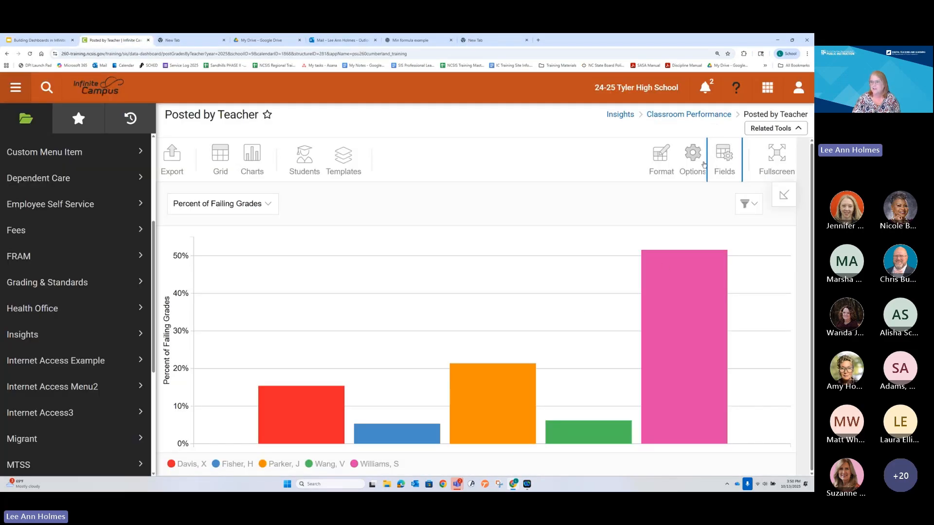
{"action": "left_click", "coordinate": [659, 159]}
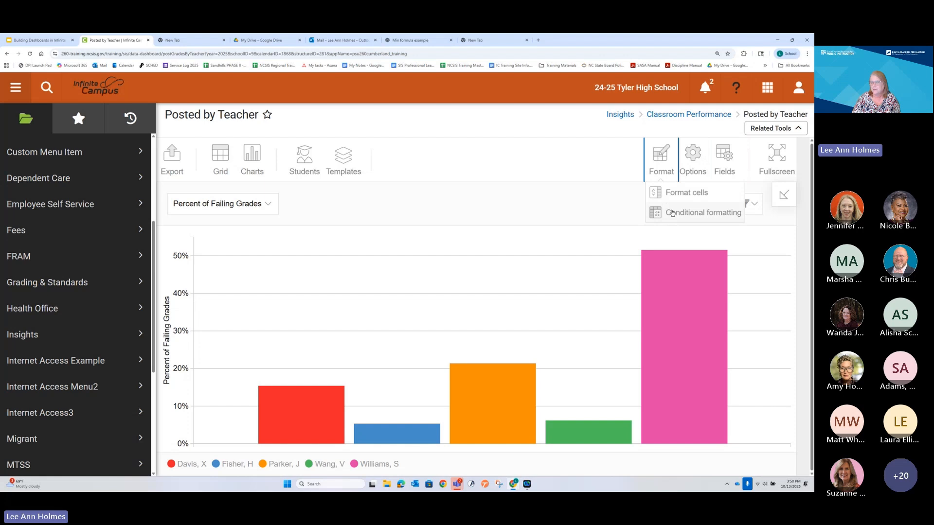
{"action": "left_click", "coordinate": [672, 214]}
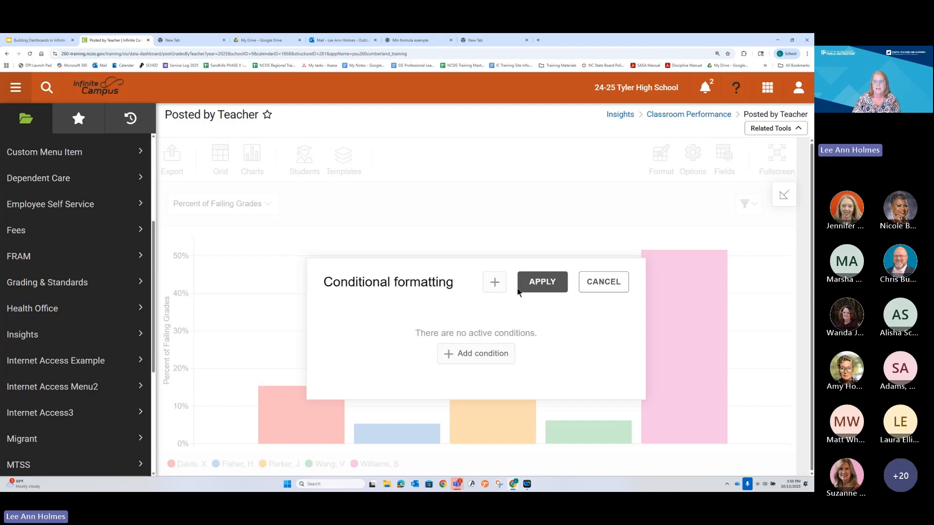
{"action": "left_click", "coordinate": [598, 286]}
Step: Check the teacher columns in the grid view and return to the column chart
{"action": "mouse_move", "coordinate": [256, 165]}
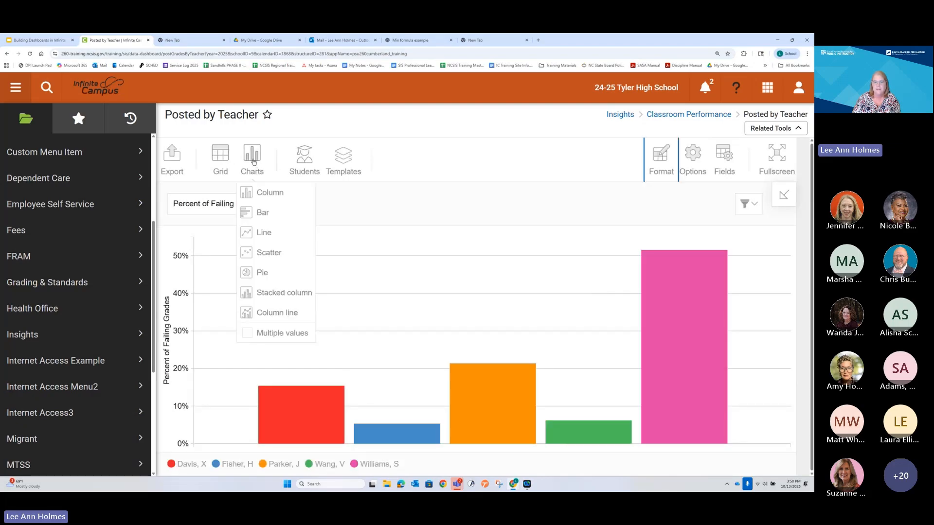
{"action": "left_click", "coordinate": [220, 157]}
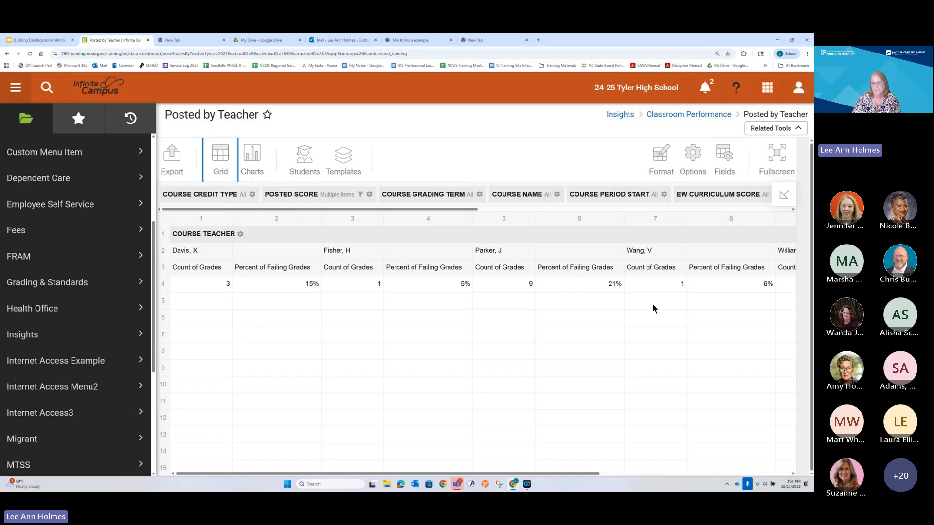
{"action": "mouse_move", "coordinate": [257, 164]}
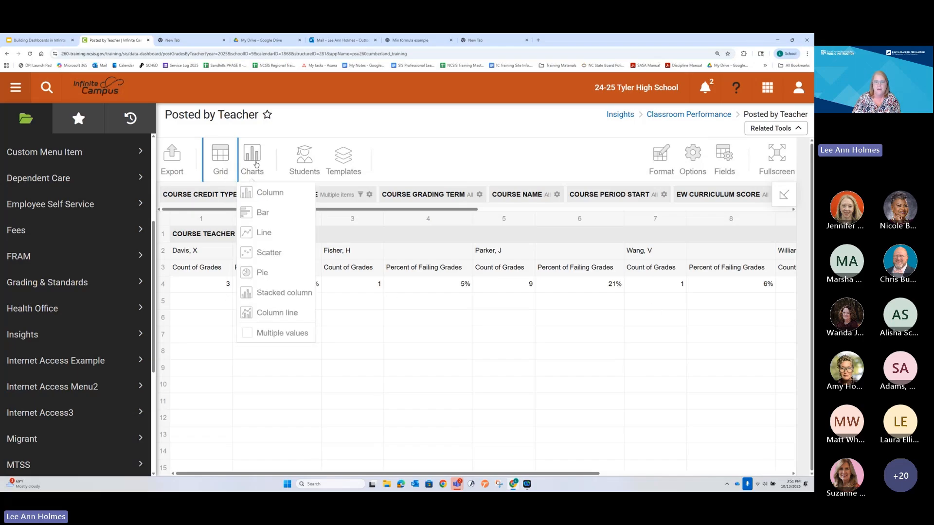
{"action": "left_click", "coordinate": [261, 194]}
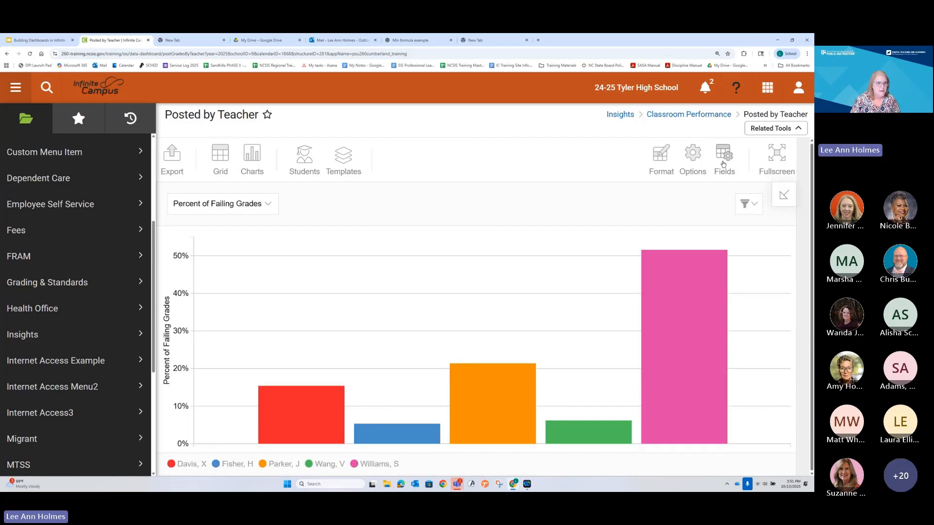
Step: Switch to the Google Slides deck and open slide 22, the Percent of Event Types by Location task
{"action": "left_click", "coordinate": [34, 39]}
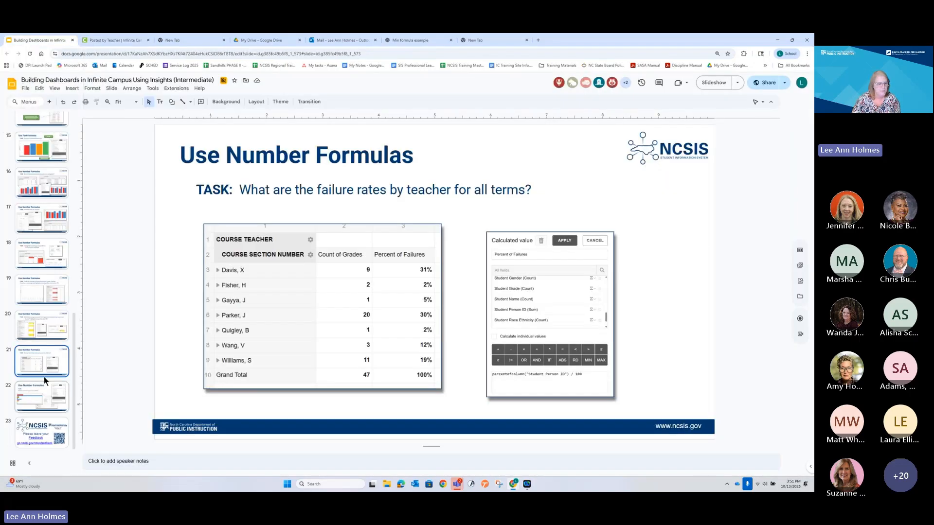
{"action": "left_click", "coordinate": [43, 392]}
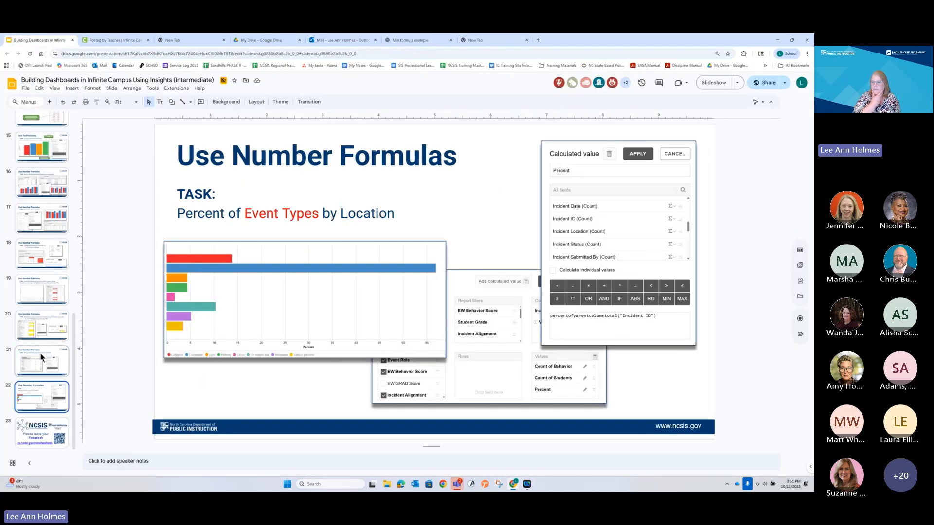
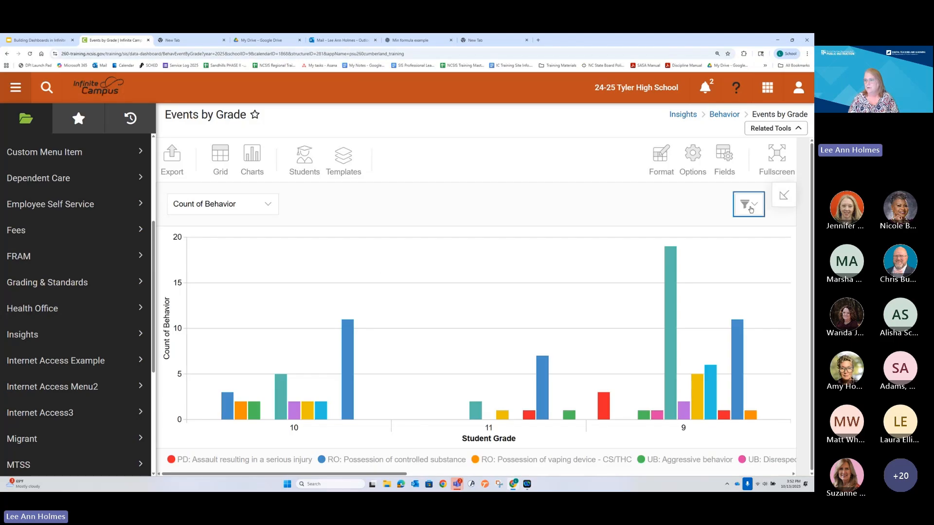
Step: Select all values in the EW Behavior Score filter and apply it to the chart
{"action": "left_click", "coordinate": [745, 204]}
{"action": "left_click", "coordinate": [748, 268]}
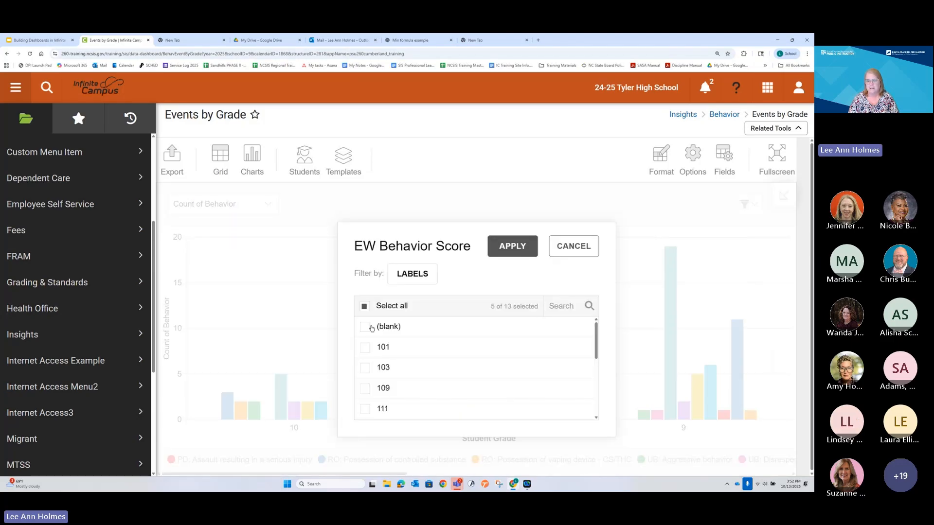
{"action": "left_click", "coordinate": [364, 306]}
{"action": "left_click", "coordinate": [516, 244]}
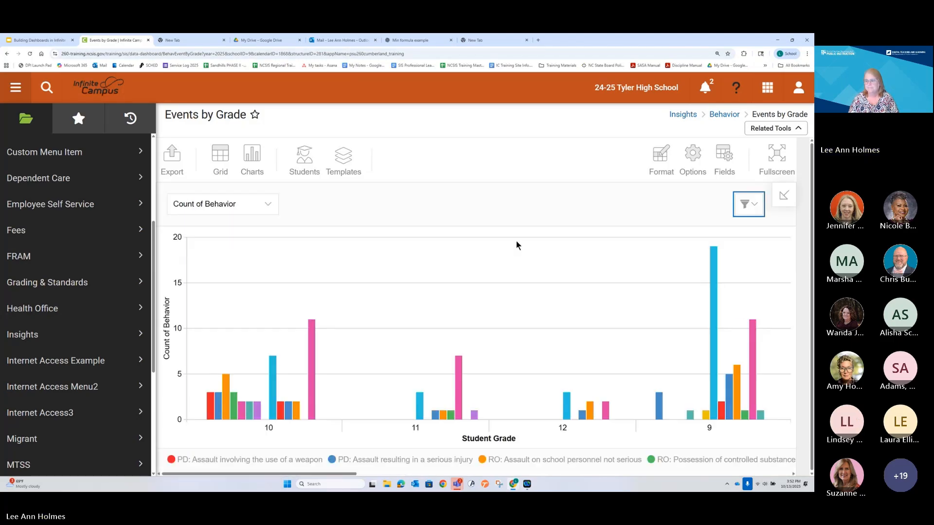
Step: Filter Event Role to Offender only by excluding Victim, and apply the filter
{"action": "left_click", "coordinate": [757, 204]}
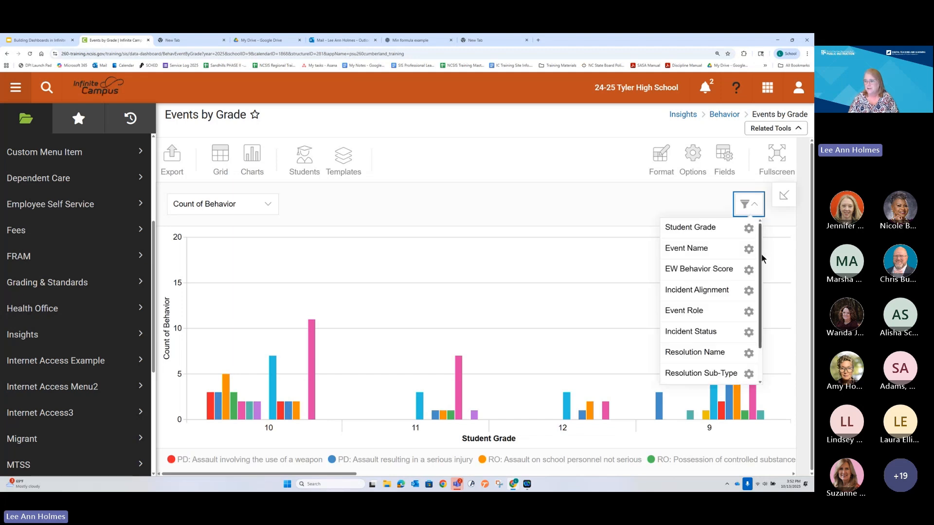
{"action": "mouse_move", "coordinate": [760, 259]}
{"action": "left_mouse_down"}
{"action": "mouse_move", "coordinate": [760, 302]}
{"action": "mouse_move", "coordinate": [762, 252]}
{"action": "left_mouse_up"}
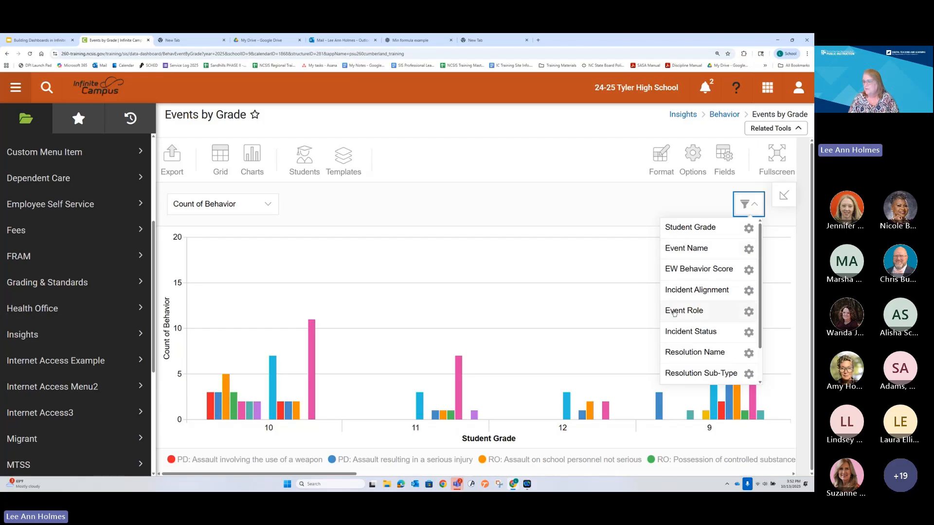
{"action": "left_click", "coordinate": [748, 311]}
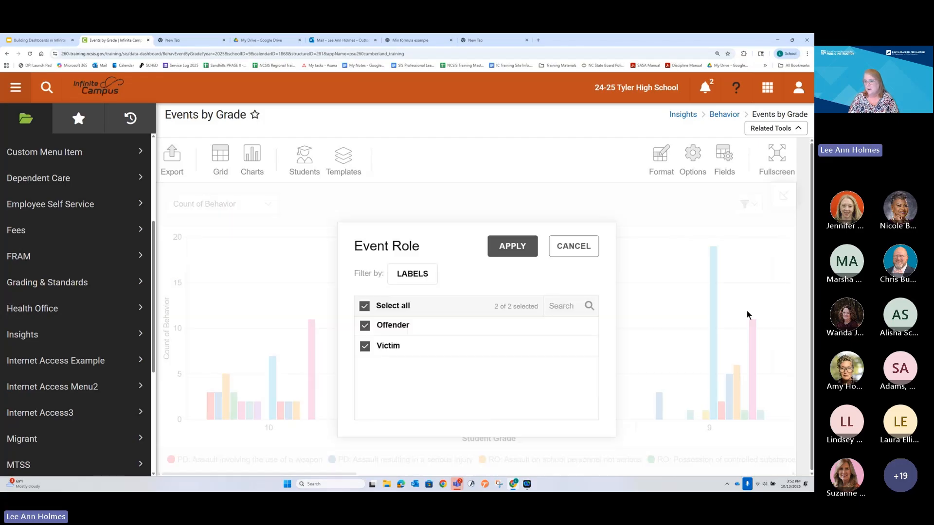
{"action": "left_click", "coordinate": [365, 345]}
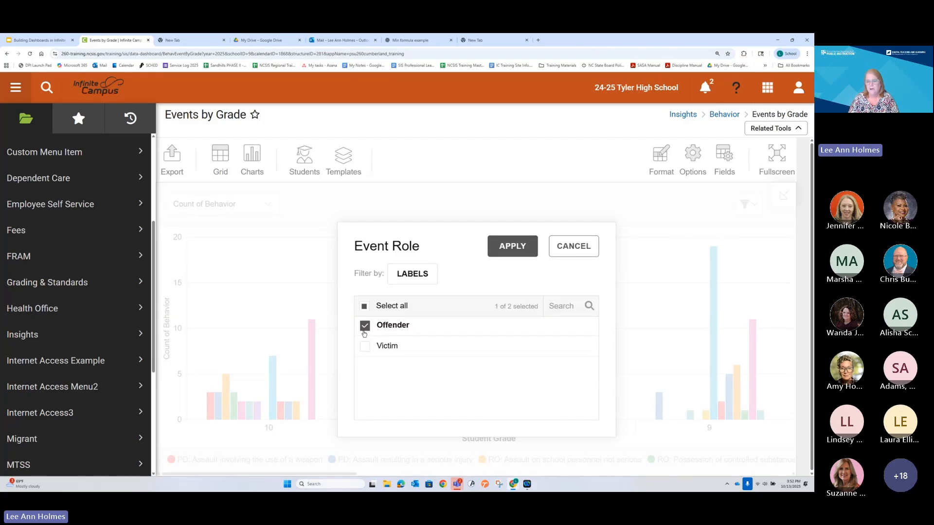
{"action": "left_click", "coordinate": [511, 247]}
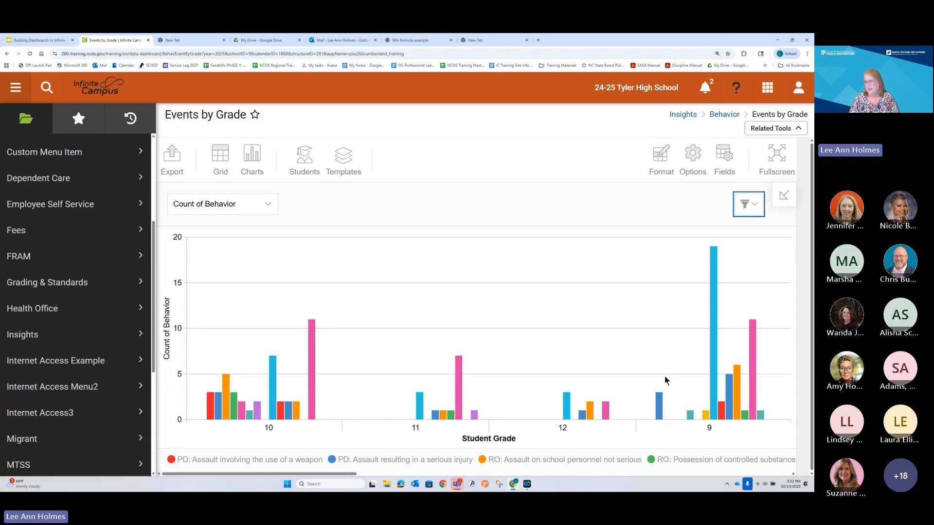
Step: Move Student Grade from the rows to the report filters and put Incident Location in the rows
{"action": "left_click", "coordinate": [724, 158]}
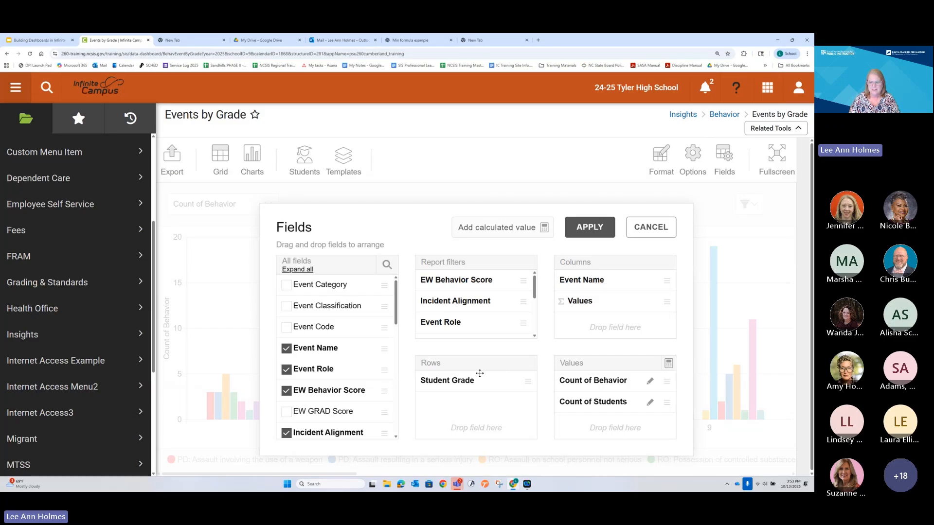
{"action": "left_click_drag", "start_coordinate": [463, 378], "coordinate": [488, 312]}
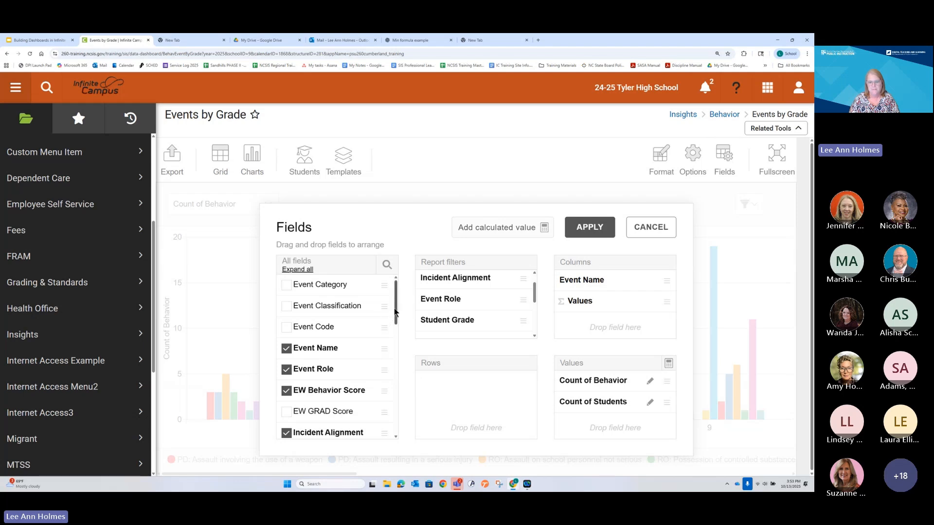
{"action": "left_click_drag", "start_coordinate": [396, 311], "coordinate": [398, 356]}
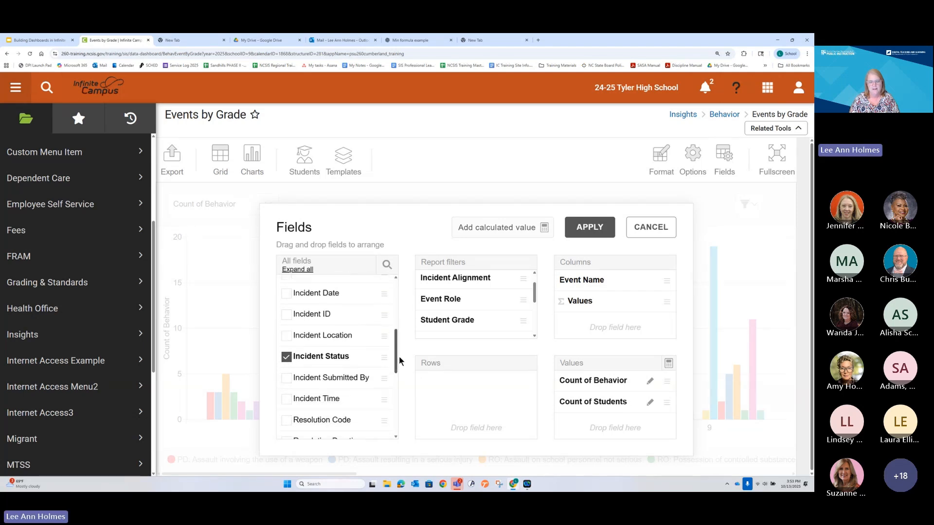
{"action": "left_click_drag", "start_coordinate": [323, 335], "coordinate": [452, 411]}
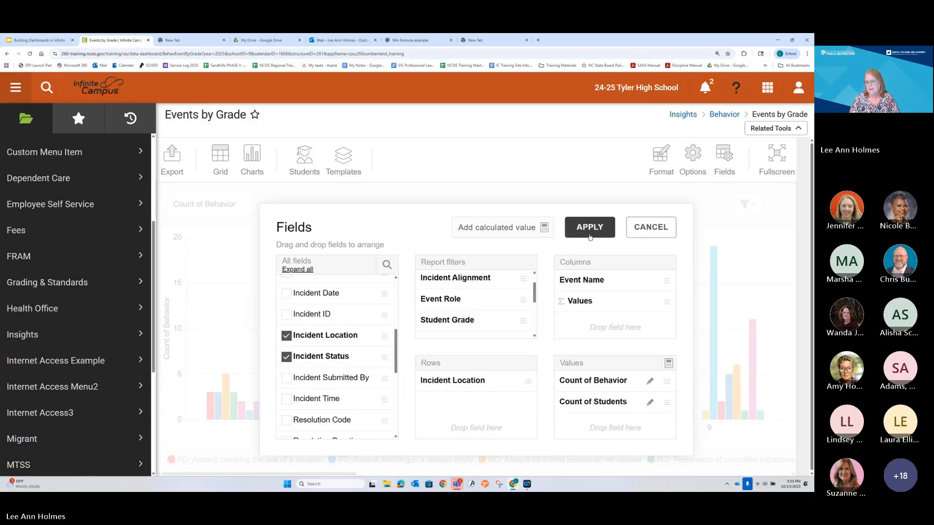
Step: Check the formulas of the Count of Students and Count of Behavior calculated values
{"action": "left_click", "coordinate": [650, 403]}
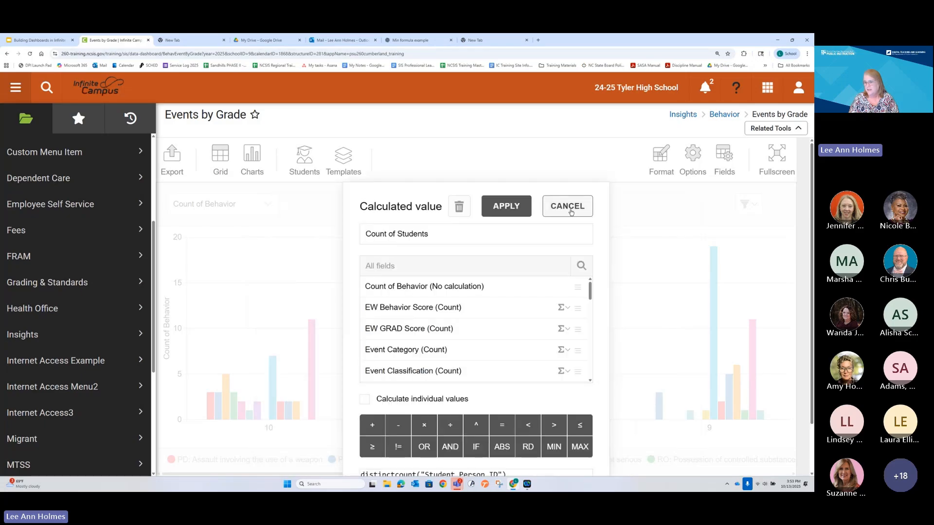
{"action": "left_click", "coordinate": [566, 205]}
{"action": "left_click", "coordinate": [650, 381]}
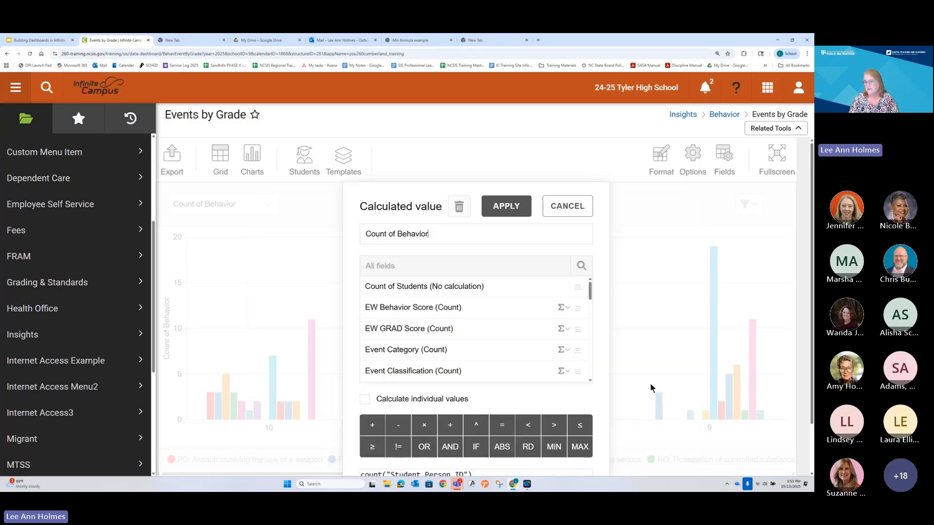
{"action": "left_click", "coordinate": [506, 205]}
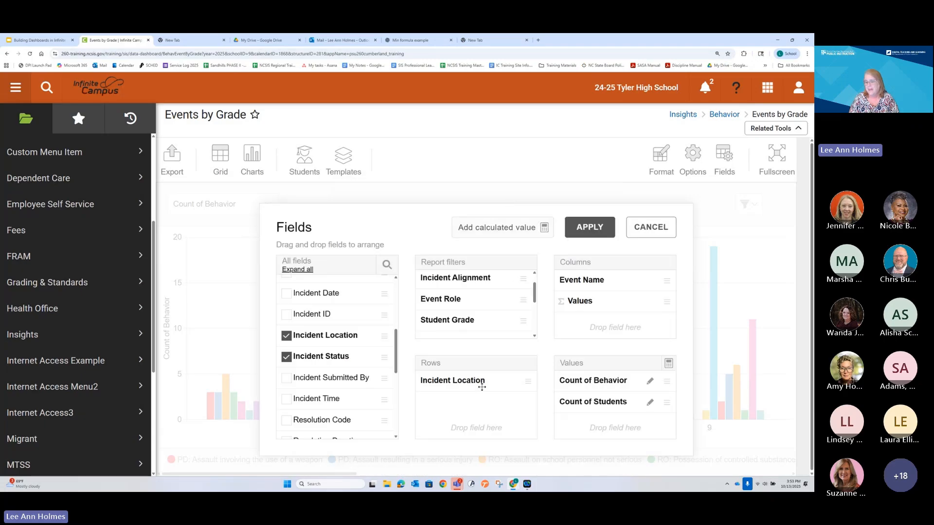
Step: Apply the new field layout to the report and display it as a bar chart
{"action": "left_click", "coordinate": [589, 229]}
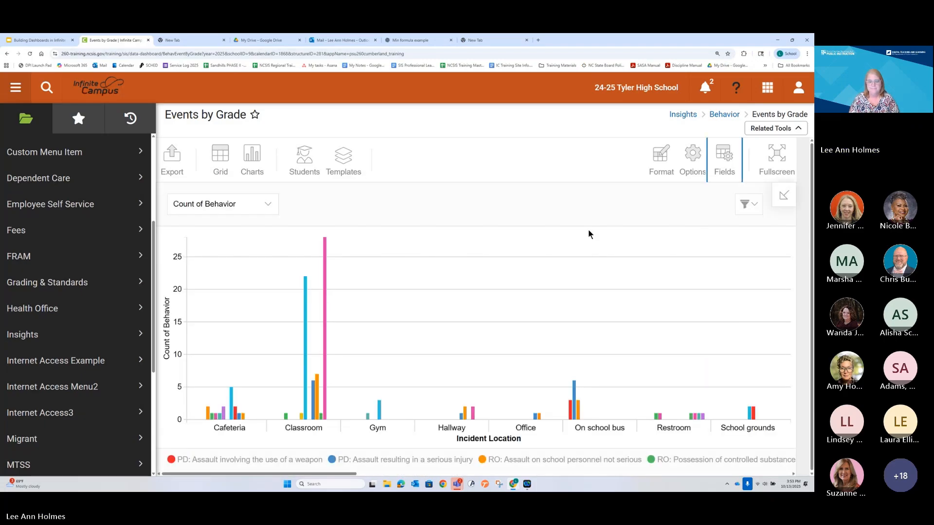
{"action": "mouse_move", "coordinate": [262, 171]}
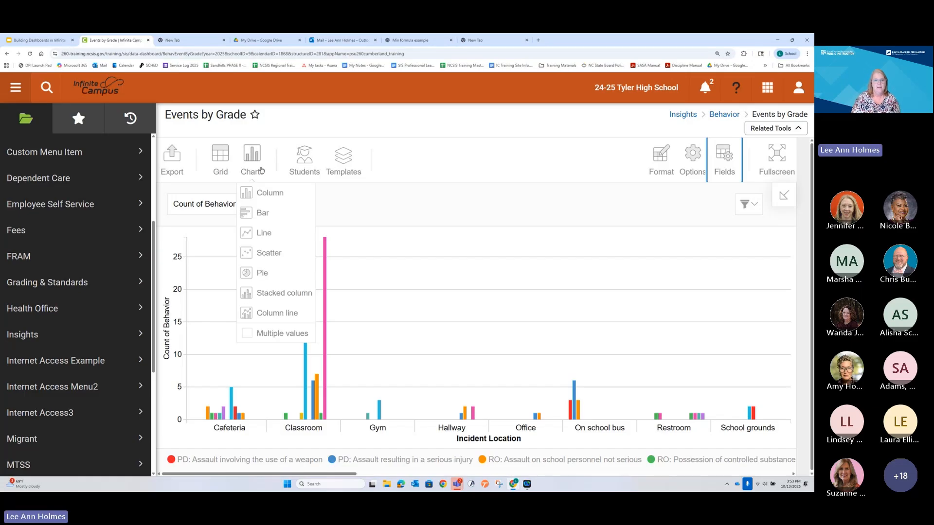
{"action": "left_click", "coordinate": [256, 213]}
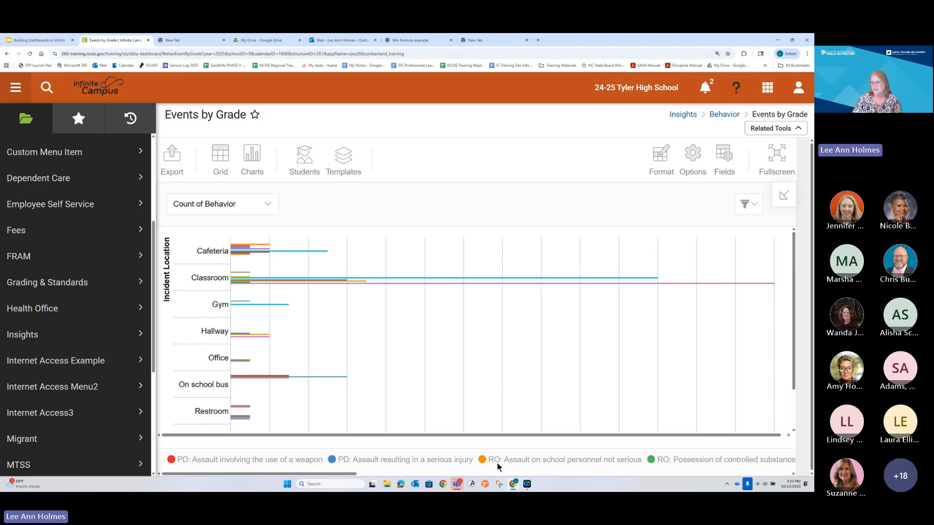
Step: Reopen the report's field layout and remove Count of Behavior from the values
{"action": "left_click", "coordinate": [719, 160]}
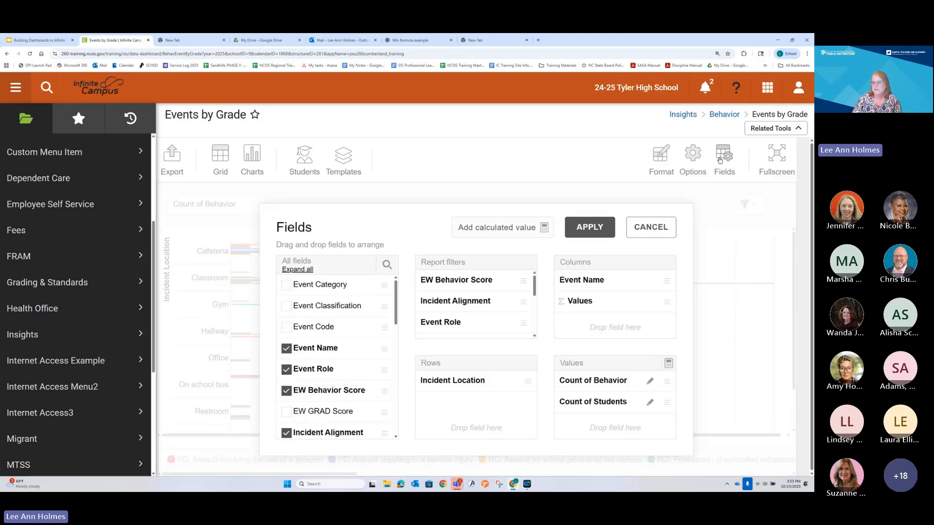
{"action": "left_click_drag", "start_coordinate": [628, 383], "coordinate": [346, 385]}
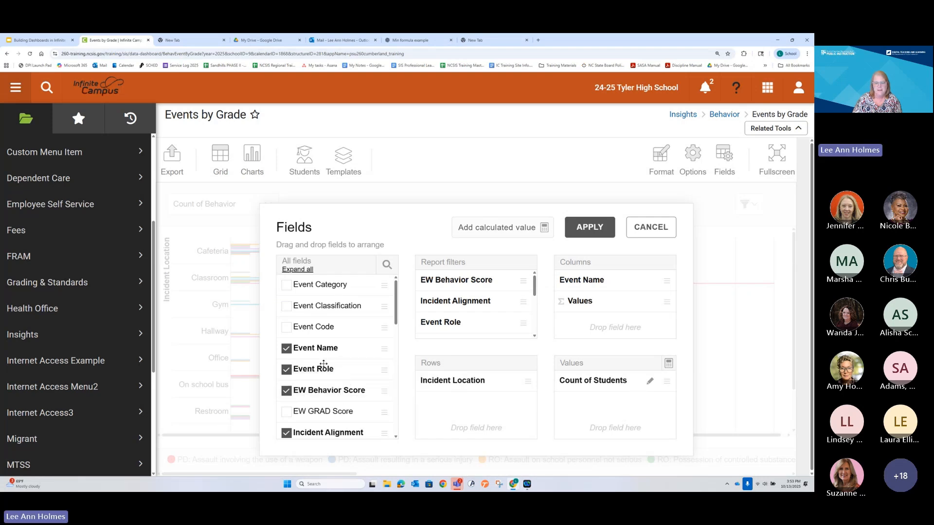
Step: Look through the available fields and the current report filters in the field layout
{"action": "scroll", "coordinate": [324, 364], "scroll_direction": "down", "scroll_amount": 3}
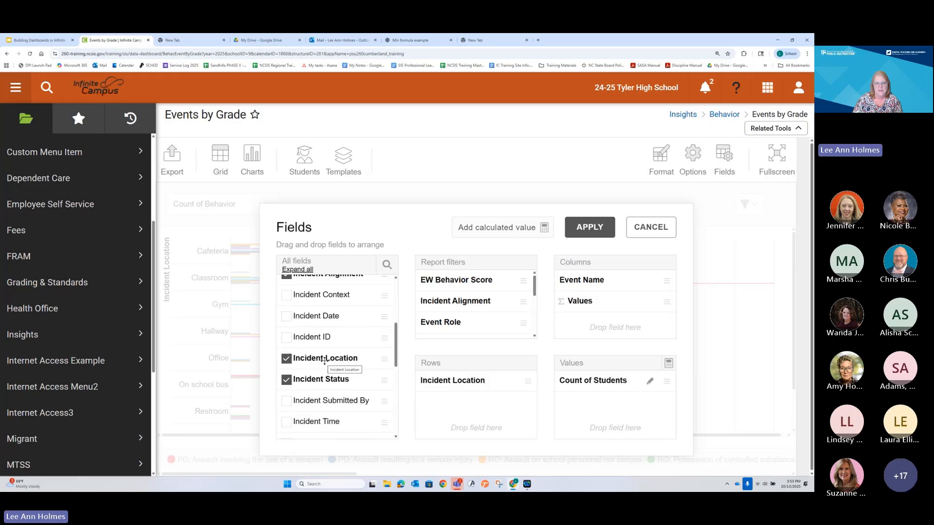
{"action": "scroll", "coordinate": [325, 362], "scroll_direction": "down", "scroll_amount": 3}
{"action": "scroll", "coordinate": [324, 361], "scroll_direction": "up", "scroll_amount": 5}
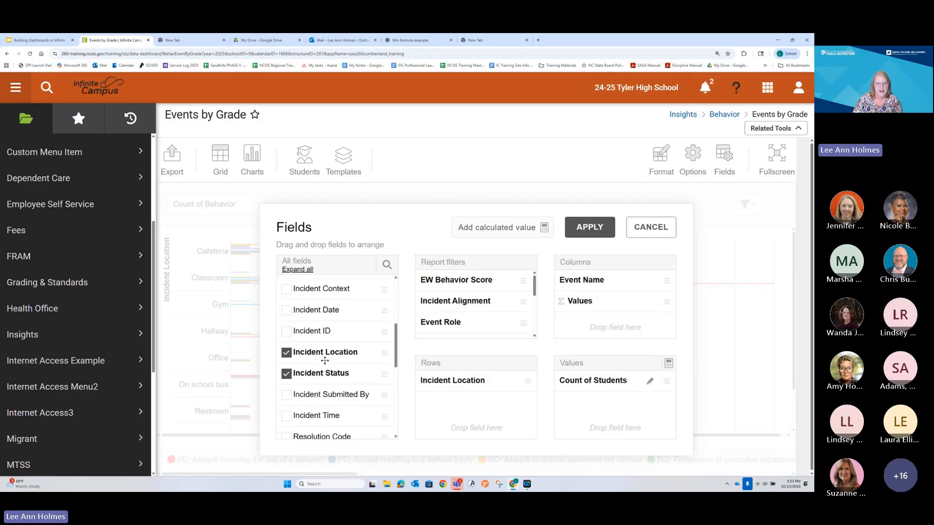
{"action": "scroll", "coordinate": [325, 361], "scroll_direction": "up", "scroll_amount": 2}
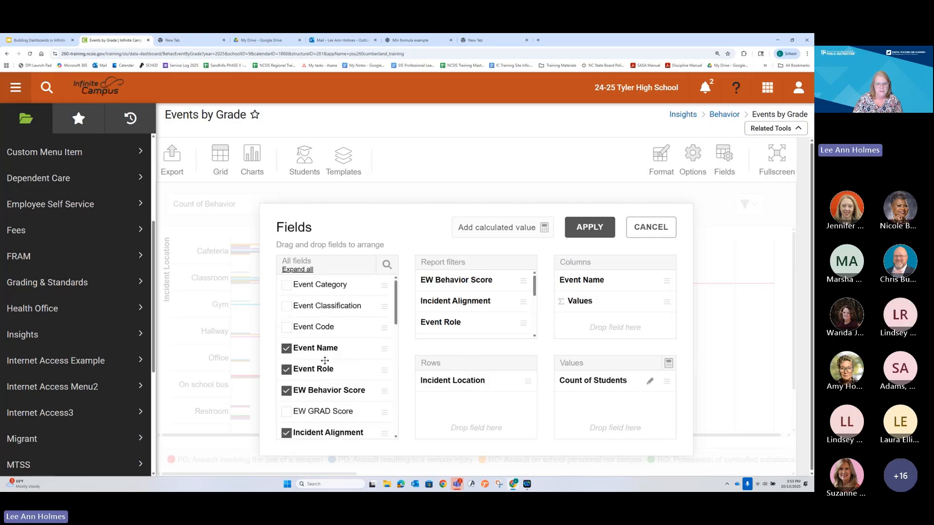
{"action": "scroll", "coordinate": [341, 331], "scroll_direction": "down", "scroll_amount": 2}
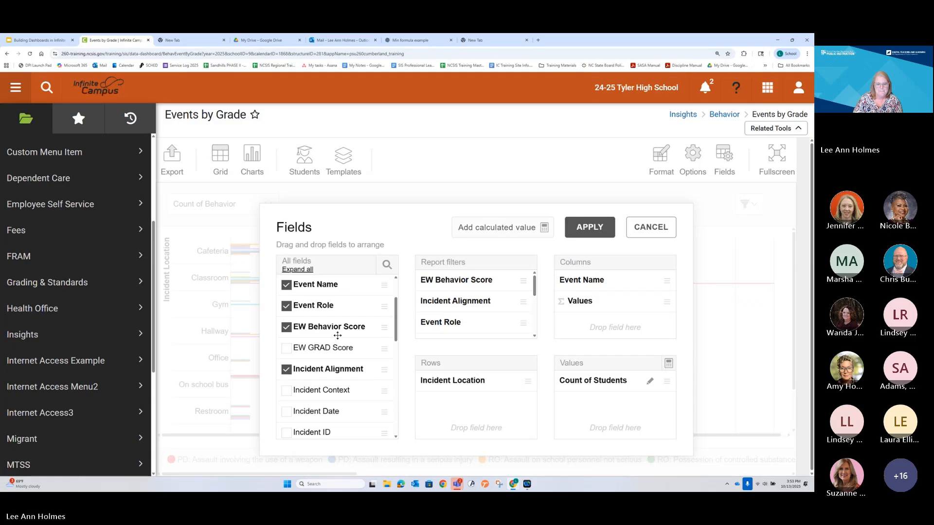
{"action": "scroll", "coordinate": [337, 335], "scroll_direction": "down", "scroll_amount": 6}
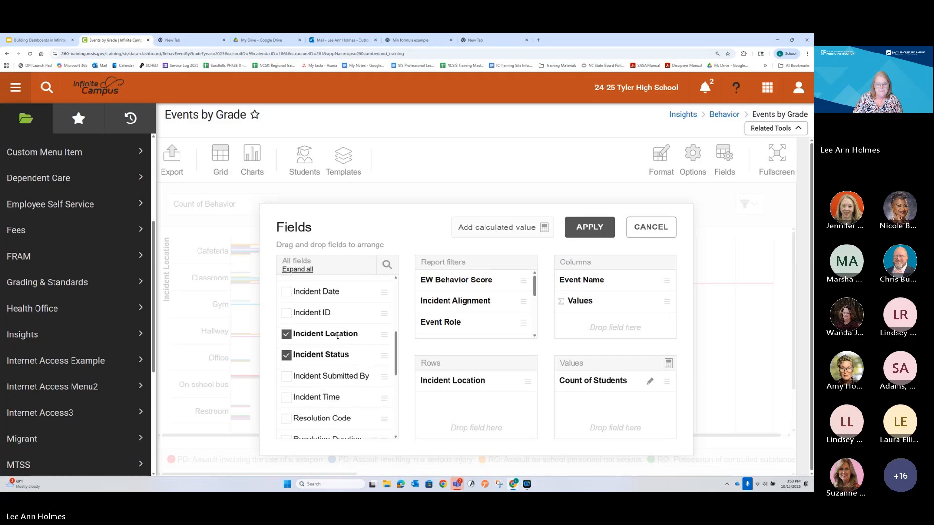
{"action": "scroll", "coordinate": [337, 336], "scroll_direction": "down", "scroll_amount": 2}
{"action": "scroll", "coordinate": [461, 291], "scroll_direction": "down", "scroll_amount": 4}
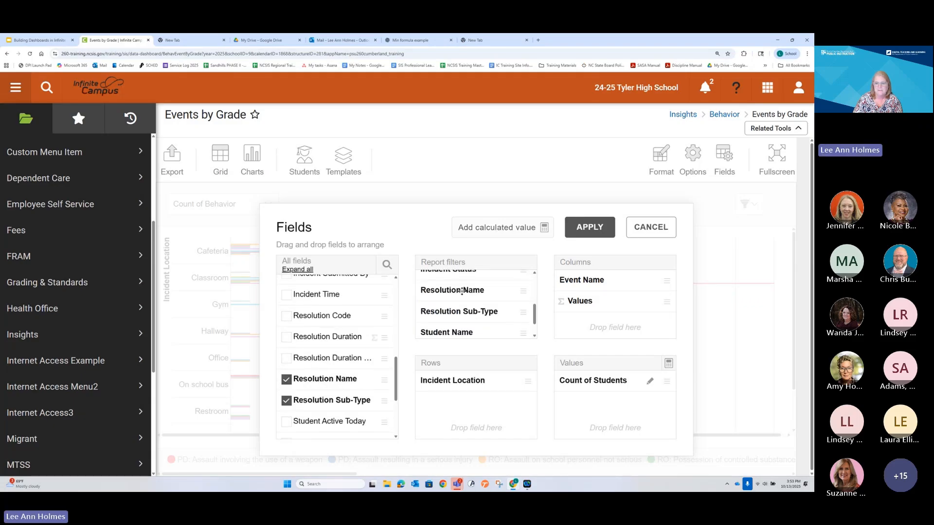
{"action": "scroll", "coordinate": [438, 312], "scroll_direction": "up", "scroll_amount": 4}
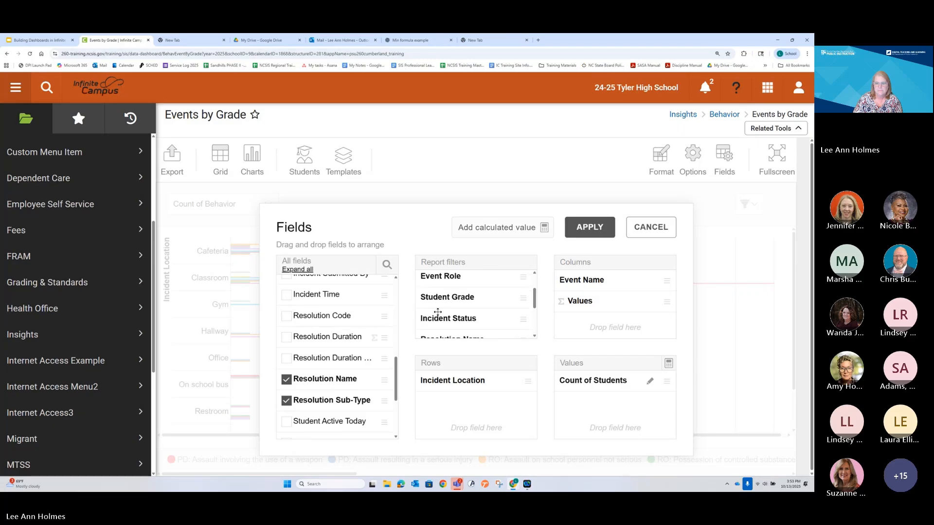
{"action": "scroll", "coordinate": [437, 313], "scroll_direction": "up", "scroll_amount": 1}
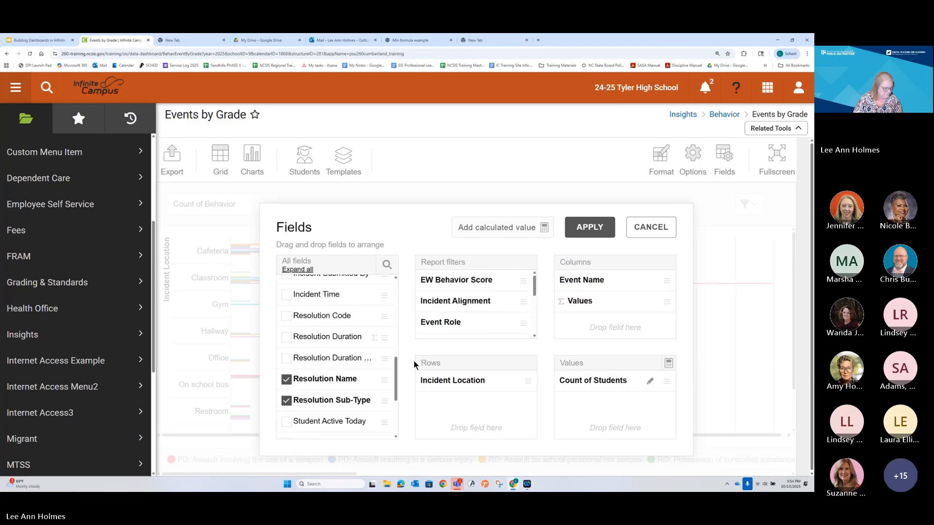
{"action": "scroll", "coordinate": [358, 363], "scroll_direction": "down", "scroll_amount": 5}
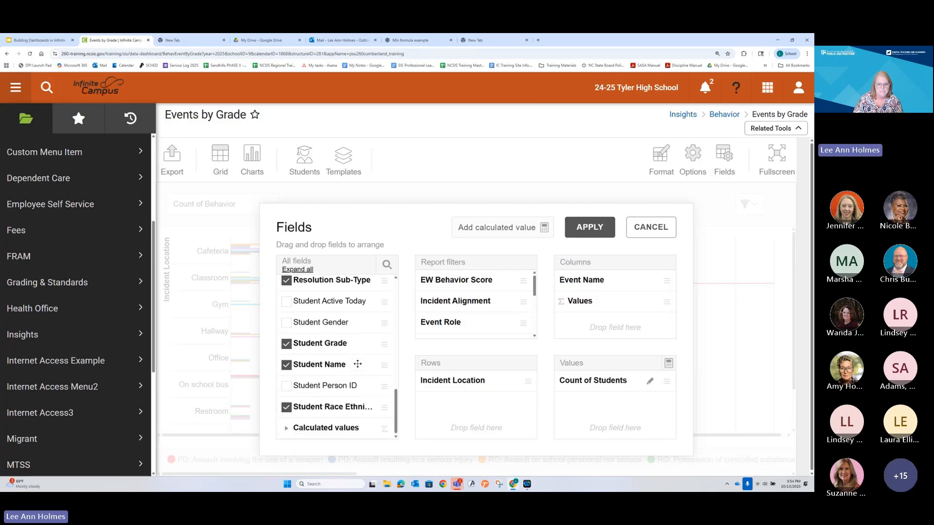
{"action": "left_click_drag", "start_coordinate": [310, 384], "coordinate": [605, 385]}
{"action": "scroll", "coordinate": [401, 366], "scroll_direction": "up", "scroll_amount": 3}
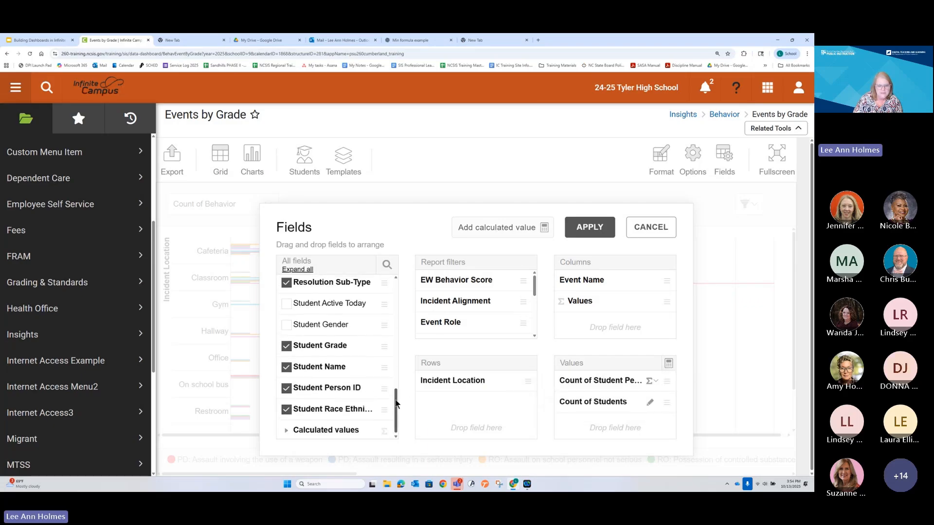
{"action": "left_click_drag", "start_coordinate": [401, 363], "coordinate": [398, 398]}
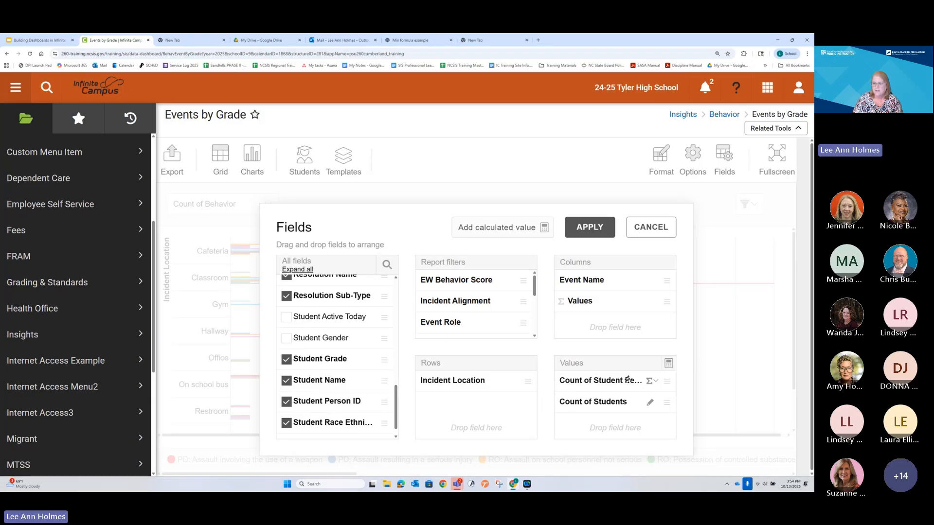
{"action": "left_click_drag", "start_coordinate": [624, 380], "coordinate": [336, 408]}
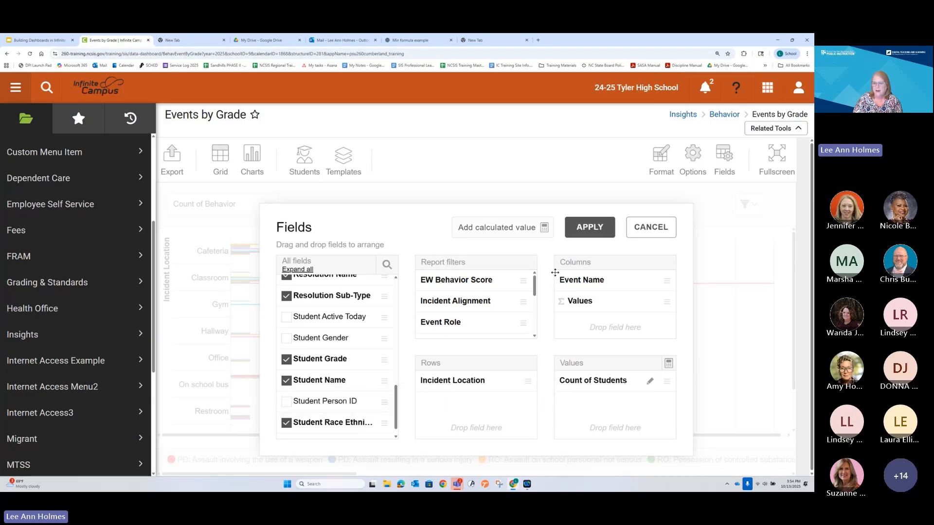
Step: Add a calculated value to the report with the formula count("Student Person ID")
{"action": "left_click", "coordinate": [495, 231]}
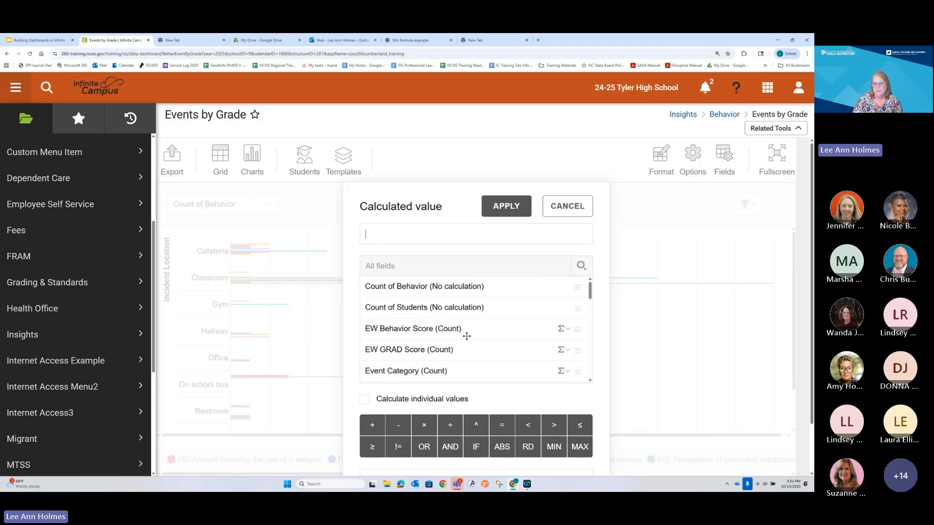
{"action": "scroll", "coordinate": [466, 336], "scroll_direction": "down", "scroll_amount": 6}
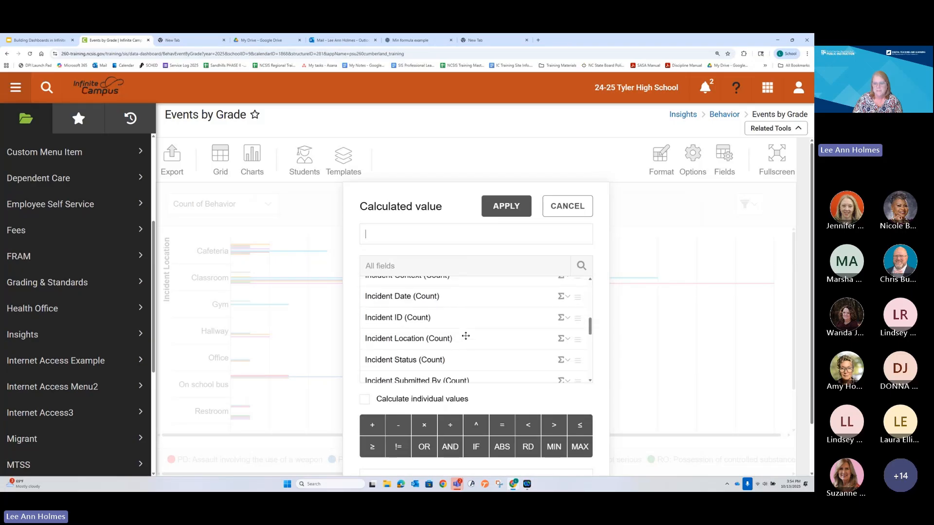
{"action": "scroll", "coordinate": [465, 336], "scroll_direction": "down", "scroll_amount": 2}
{"action": "scroll", "coordinate": [465, 336], "scroll_direction": "up", "scroll_amount": 2}
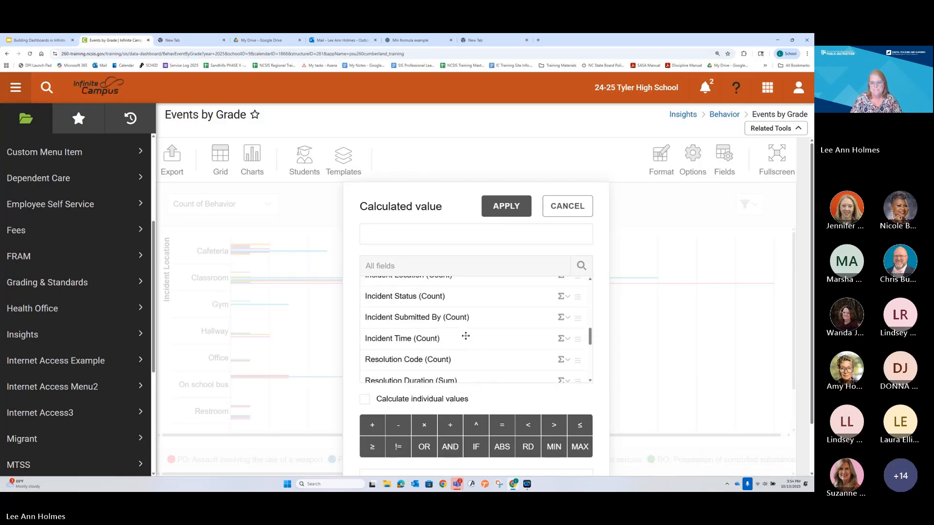
{"action": "scroll", "coordinate": [466, 336], "scroll_direction": "down", "scroll_amount": 3}
{"action": "scroll", "coordinate": [465, 335], "scroll_direction": "down", "scroll_amount": 3}
{"action": "scroll", "coordinate": [465, 336], "scroll_direction": "down", "scroll_amount": 1}
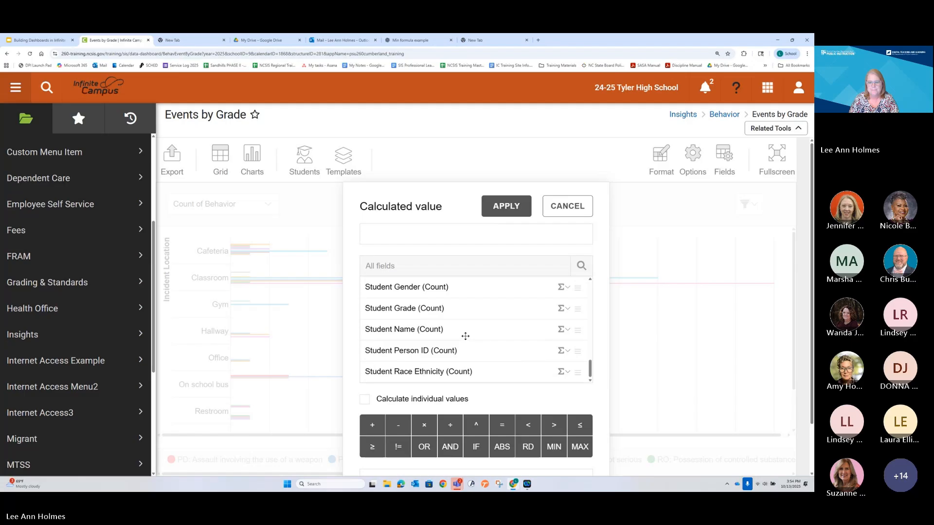
{"action": "scroll", "coordinate": [596, 358], "scroll_direction": "down", "scroll_amount": 1}
{"action": "scroll", "coordinate": [596, 359], "scroll_direction": "down", "scroll_amount": 1}
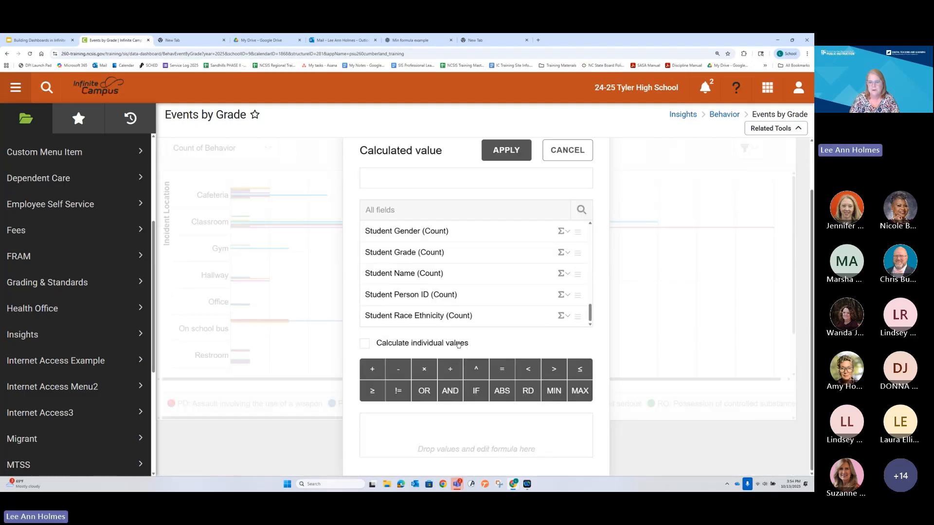
{"action": "left_click", "coordinate": [566, 295]}
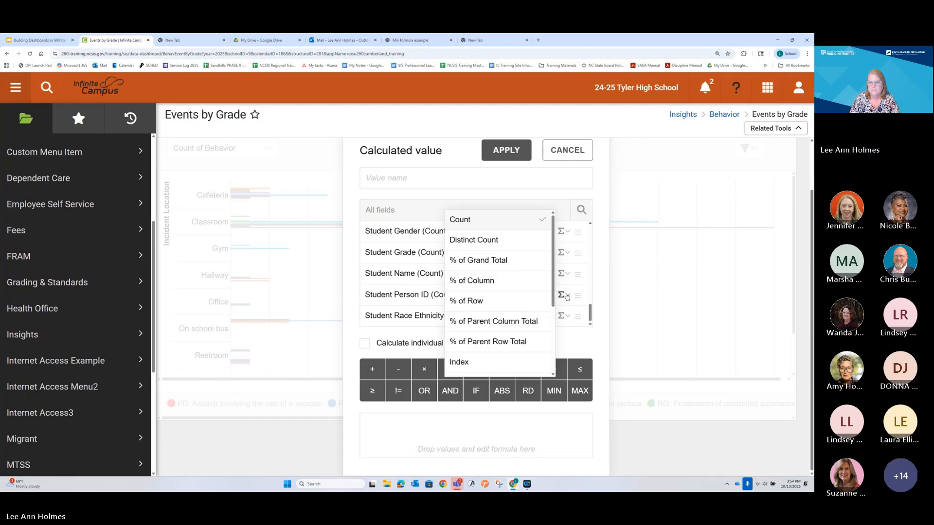
{"action": "left_click", "coordinate": [456, 228]}
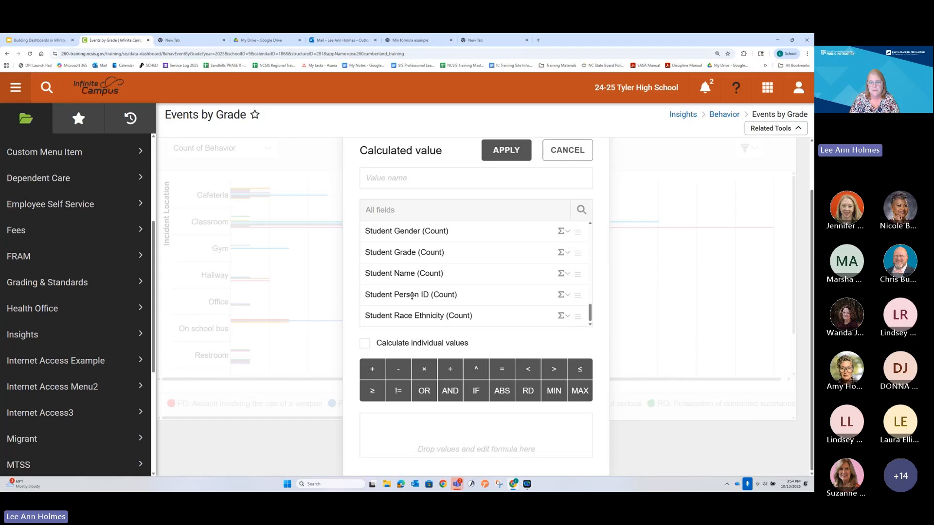
{"action": "left_click_drag", "start_coordinate": [423, 304], "coordinate": [421, 433]}
{"action": "left_click", "coordinate": [469, 436]}
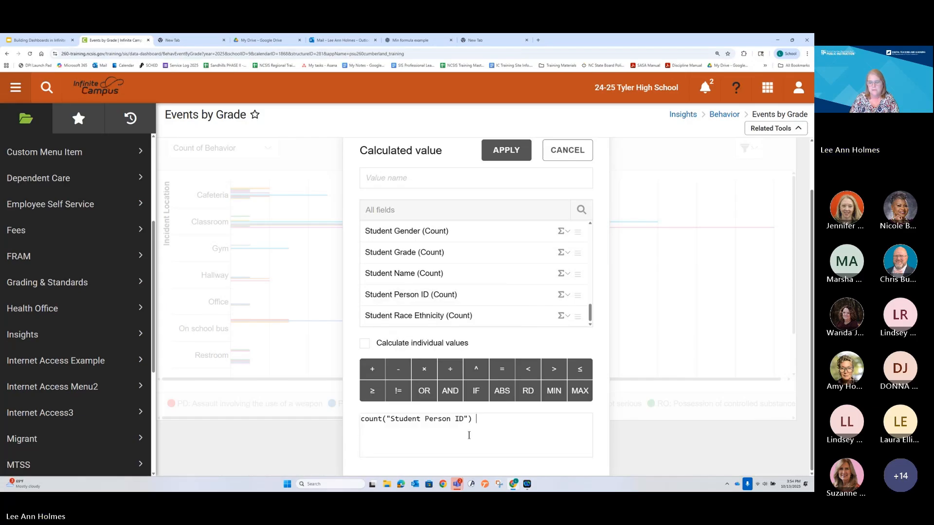
{"action": "left_click", "coordinate": [504, 149]}
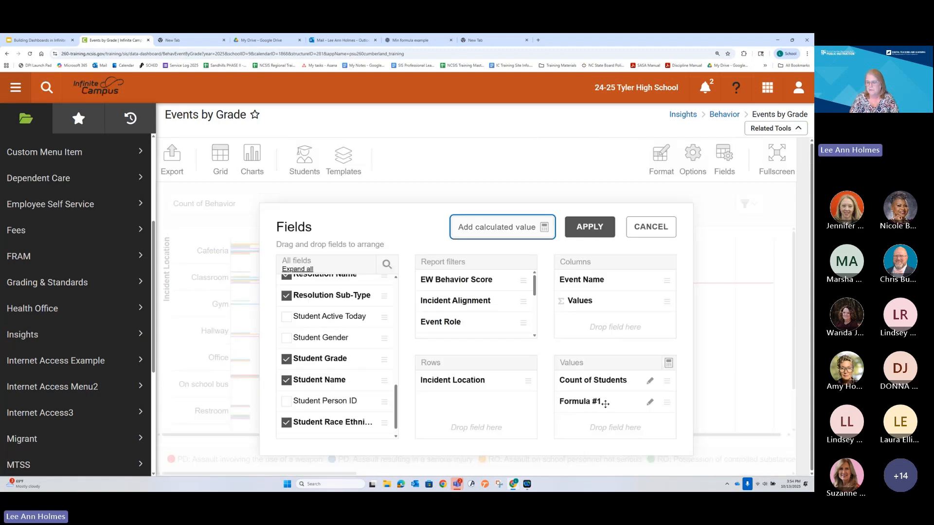
Step: Clear the new calculated value's formula and rename it Percent by Location
{"action": "left_click", "coordinate": [649, 403]}
{"action": "scroll", "coordinate": [489, 351], "scroll_direction": "down", "scroll_amount": 1}
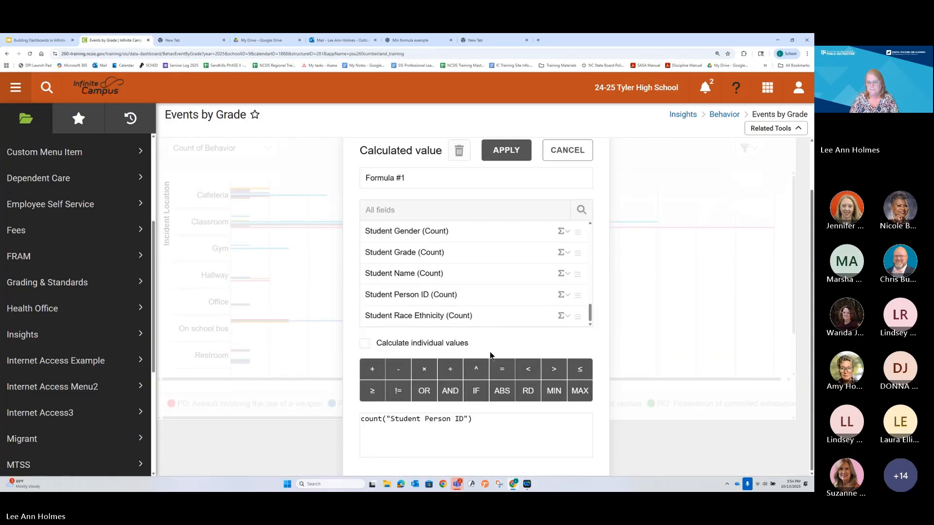
{"action": "left_click_drag", "start_coordinate": [461, 426], "coordinate": [339, 417]}
{"action": "key", "text": "BackSpace"}
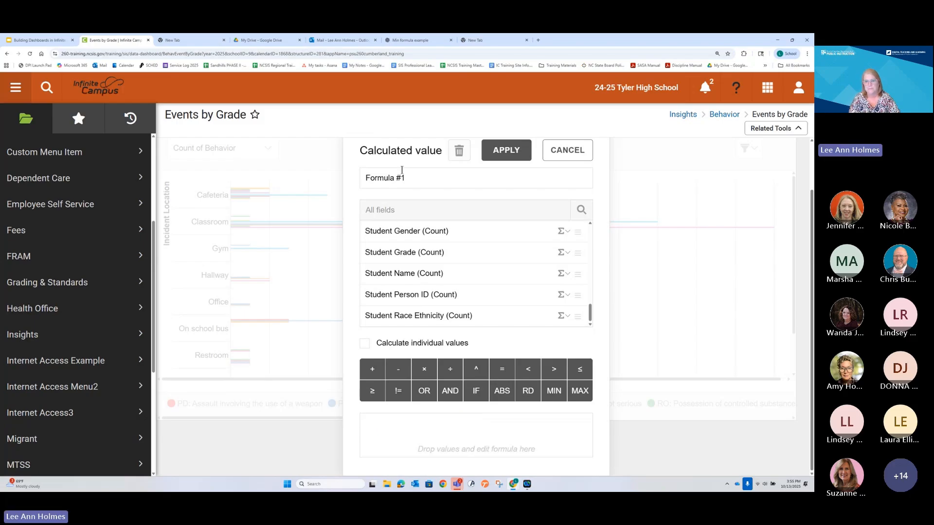
{"action": "left_click_drag", "start_coordinate": [410, 179], "coordinate": [315, 195]}
{"action": "type", "text": "Pe"}
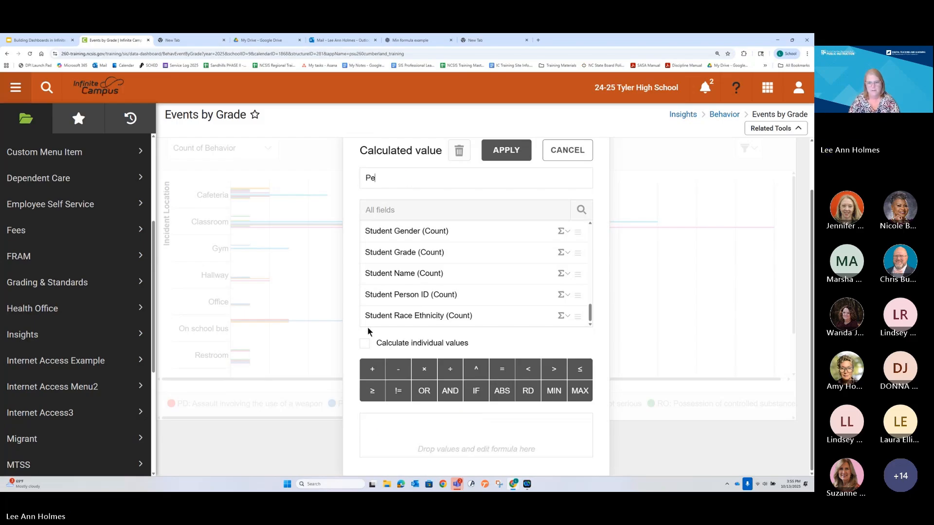
{"action": "type", "text": "rcent by Location"}
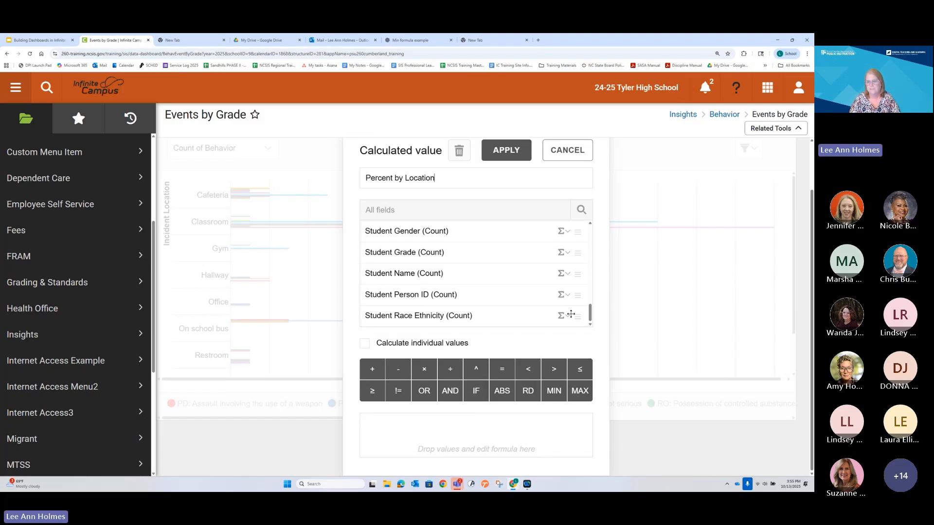
Step: Set Student Person ID to % of Column, use it as the Percent by Location formula, and apply the calculated value
{"action": "left_click", "coordinate": [565, 295]}
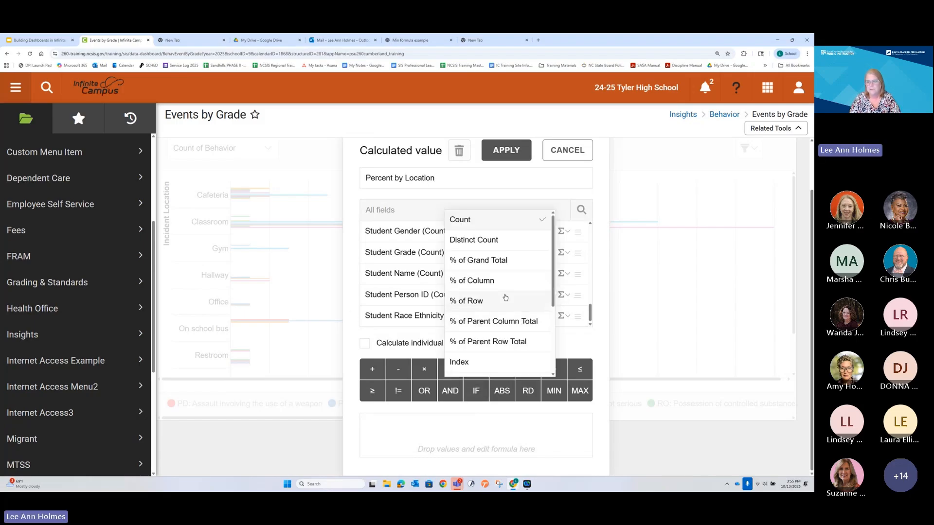
{"action": "left_click", "coordinate": [497, 279]}
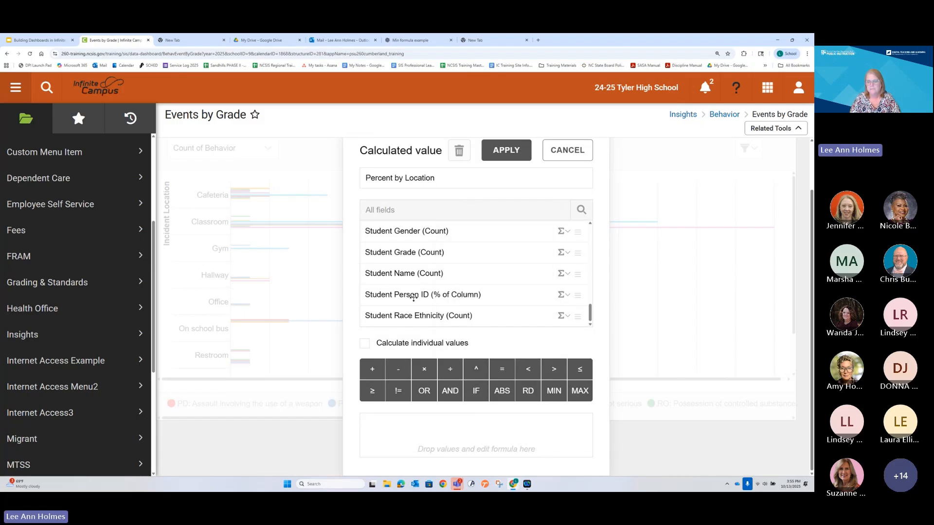
{"action": "left_click_drag", "start_coordinate": [415, 295], "coordinate": [462, 453]}
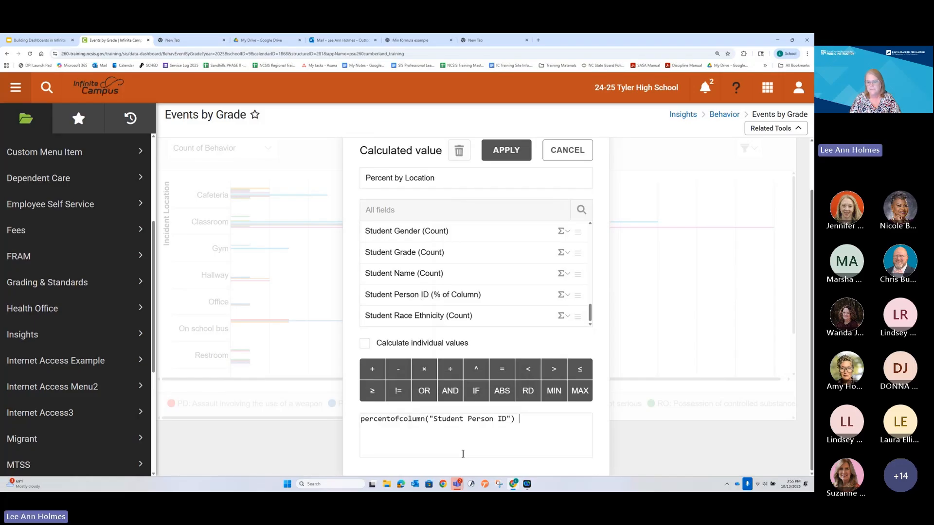
{"action": "left_click", "coordinate": [462, 454]}
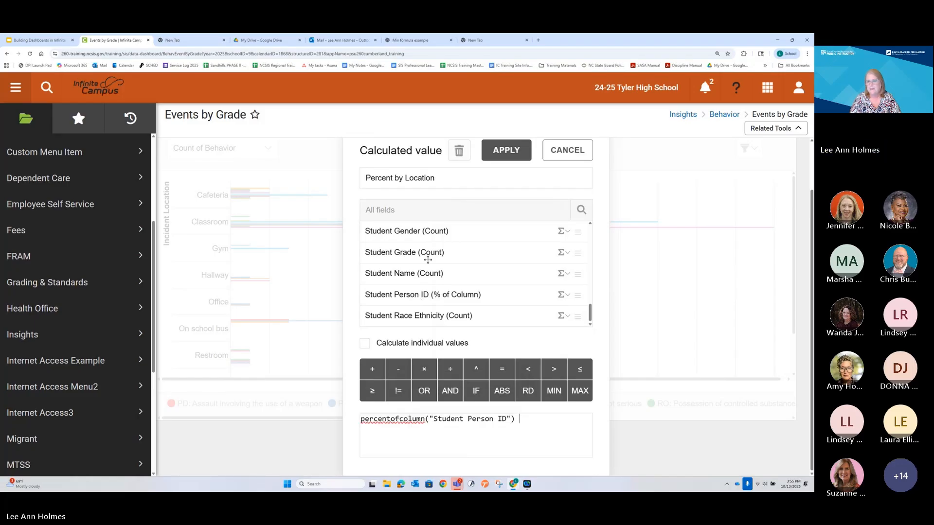
{"action": "left_click", "coordinate": [501, 152]}
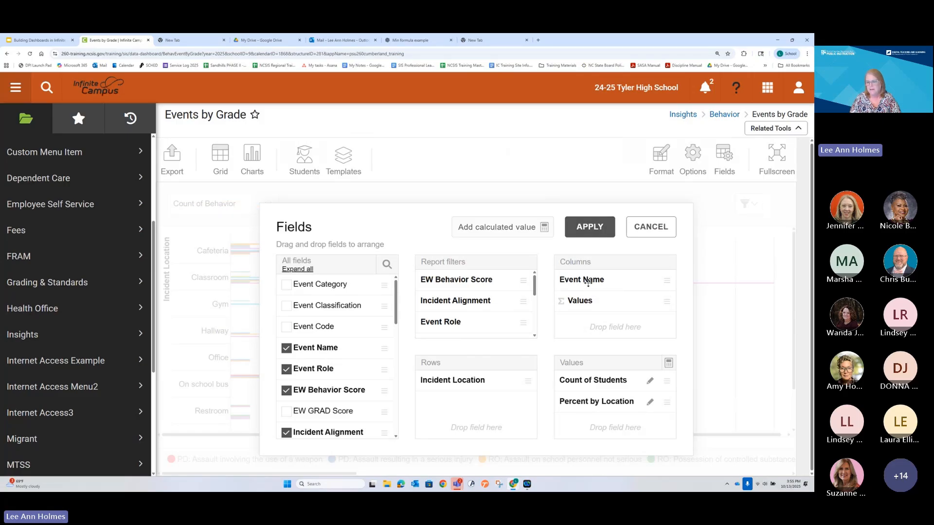
Step: Move Event Name from the columns to the report filters and apply the field layout
{"action": "left_click_drag", "start_coordinate": [588, 291], "coordinate": [480, 319]}
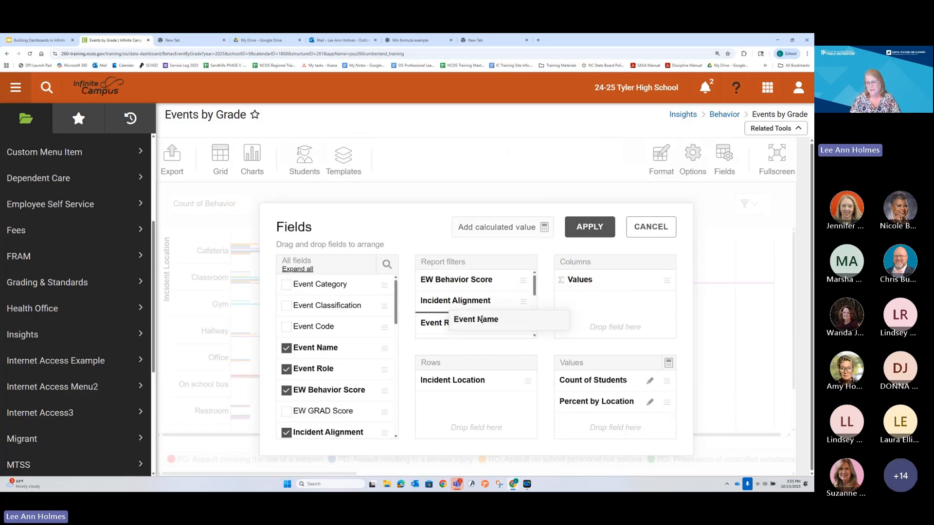
{"action": "left_click_drag", "start_coordinate": [480, 320], "coordinate": [481, 319]}
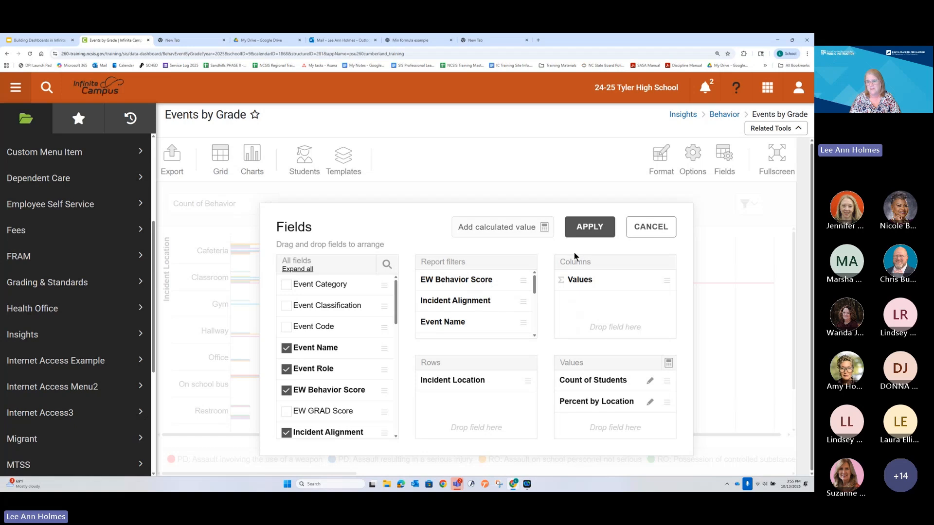
{"action": "left_click", "coordinate": [594, 228]}
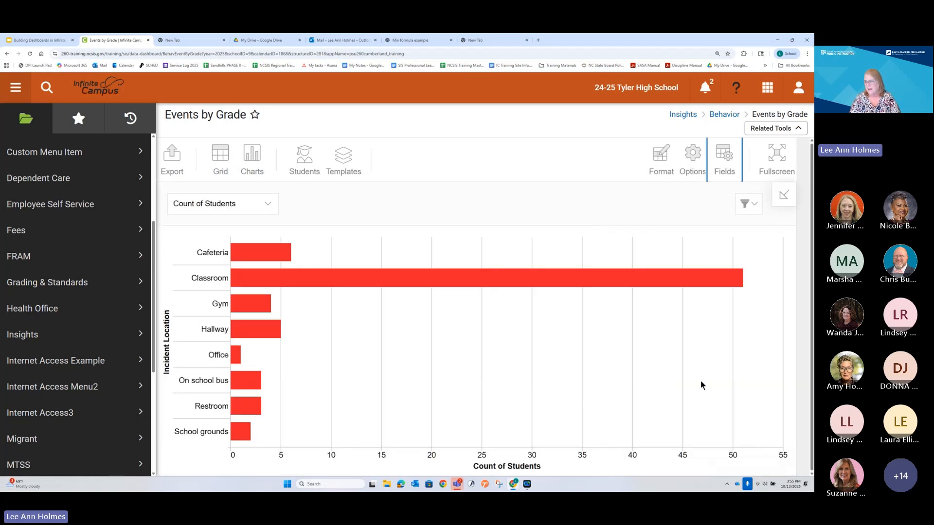
{"action": "mouse_move", "coordinate": [741, 281]}
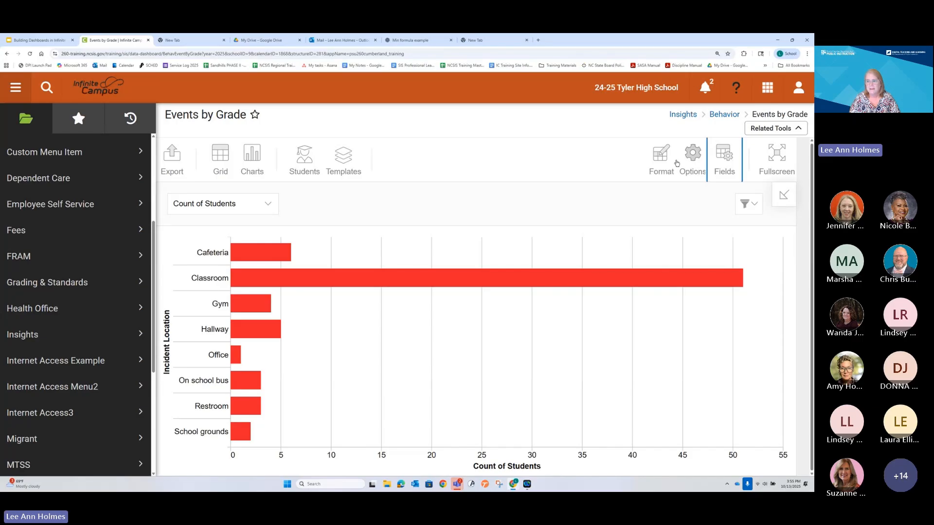
{"action": "mouse_move", "coordinate": [662, 159]}
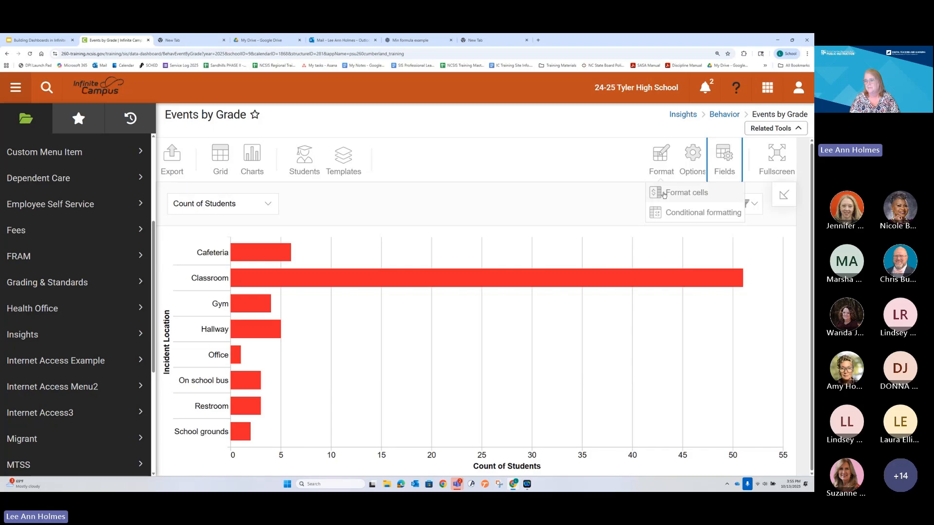
{"action": "left_click", "coordinate": [662, 163]}
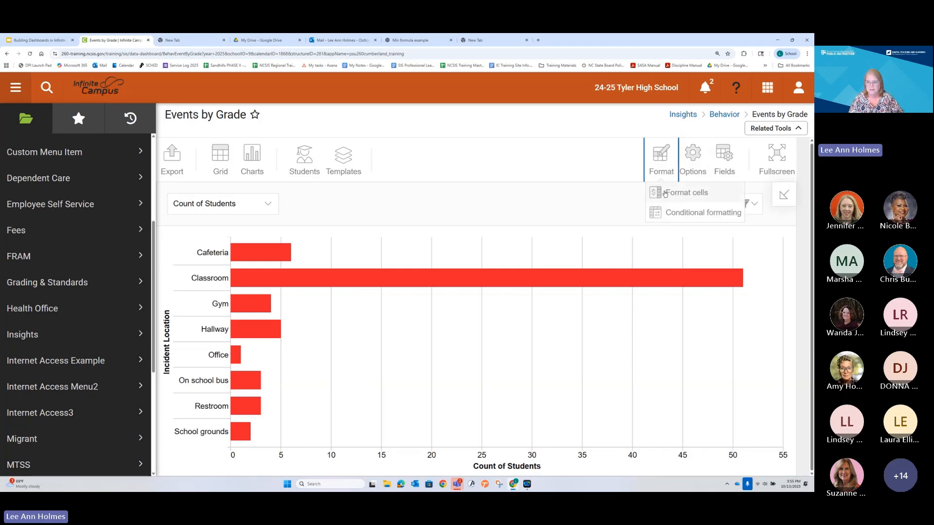
{"action": "left_click", "coordinate": [727, 161]}
{"action": "left_click", "coordinate": [652, 227]}
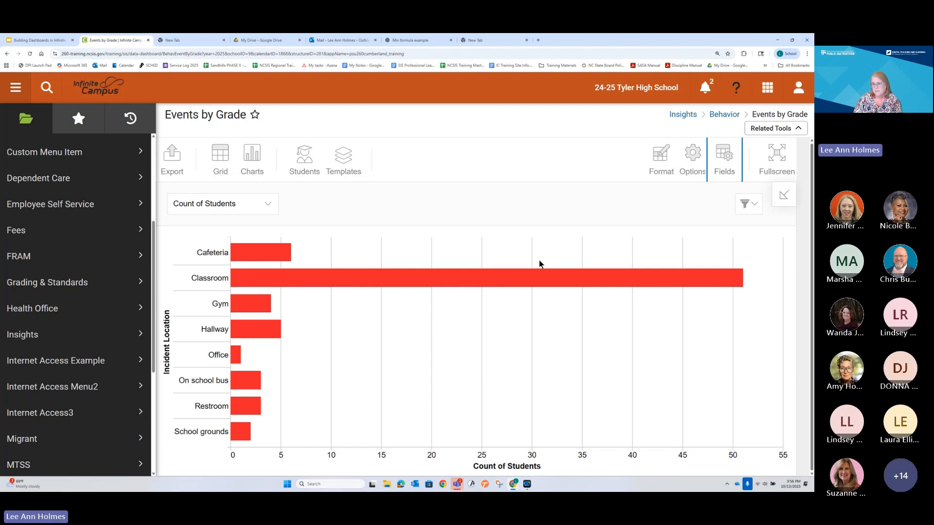
{"action": "left_click", "coordinate": [731, 171]}
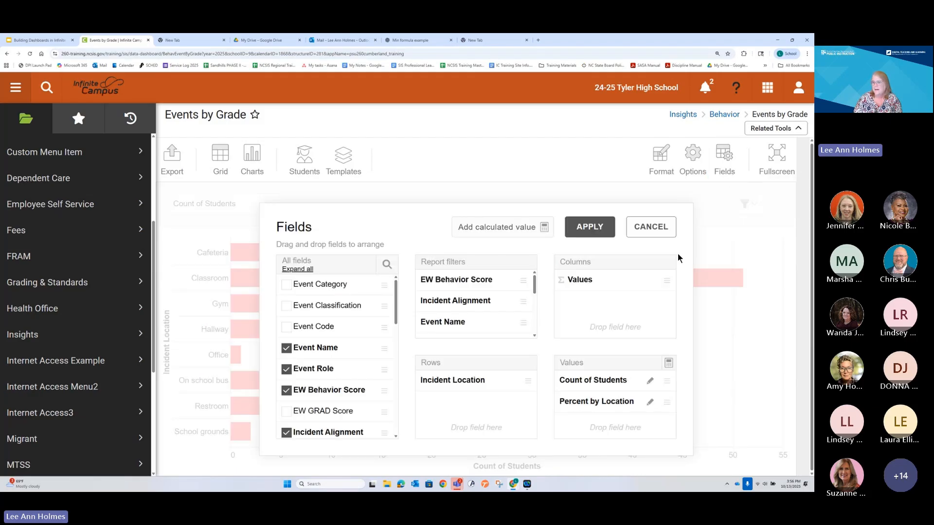
{"action": "left_click", "coordinate": [650, 227]}
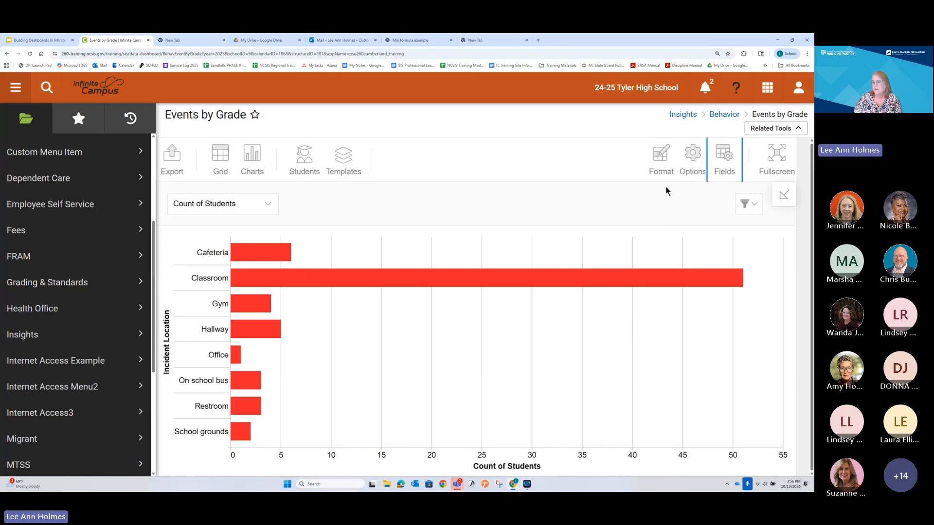
Step: Add Event Name to the rows below Incident Location and apply the field layout
{"action": "left_click", "coordinate": [724, 155]}
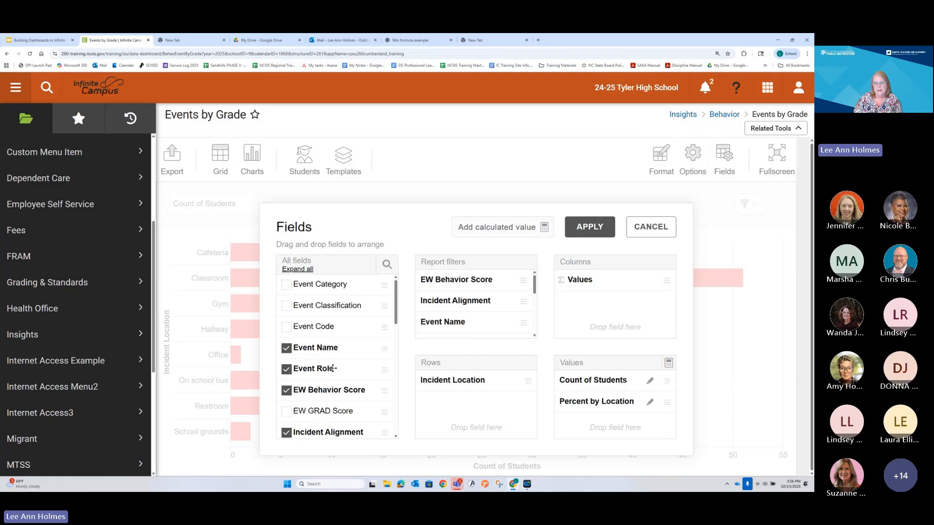
{"action": "scroll", "coordinate": [328, 382], "scroll_direction": "down", "scroll_amount": 1}
{"action": "scroll", "coordinate": [330, 371], "scroll_direction": "up", "scroll_amount": 1}
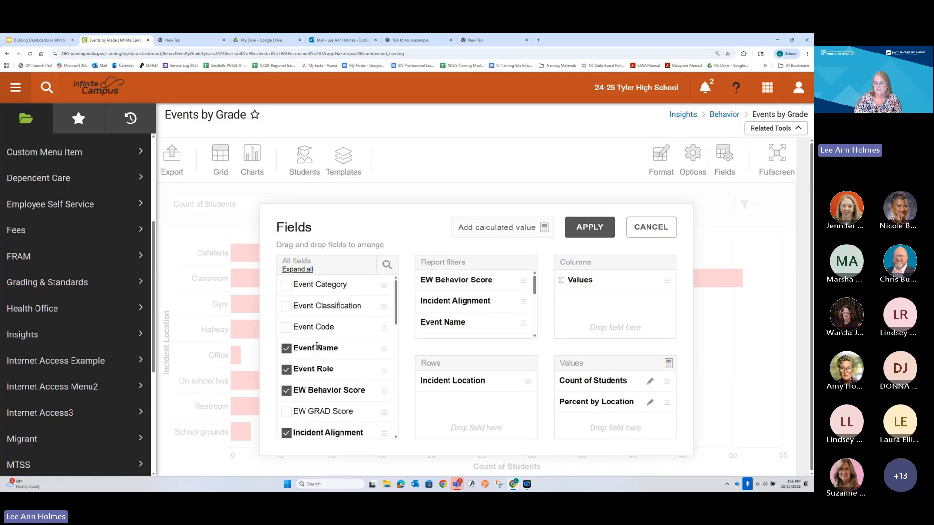
{"action": "left_click_drag", "start_coordinate": [316, 346], "coordinate": [490, 403]}
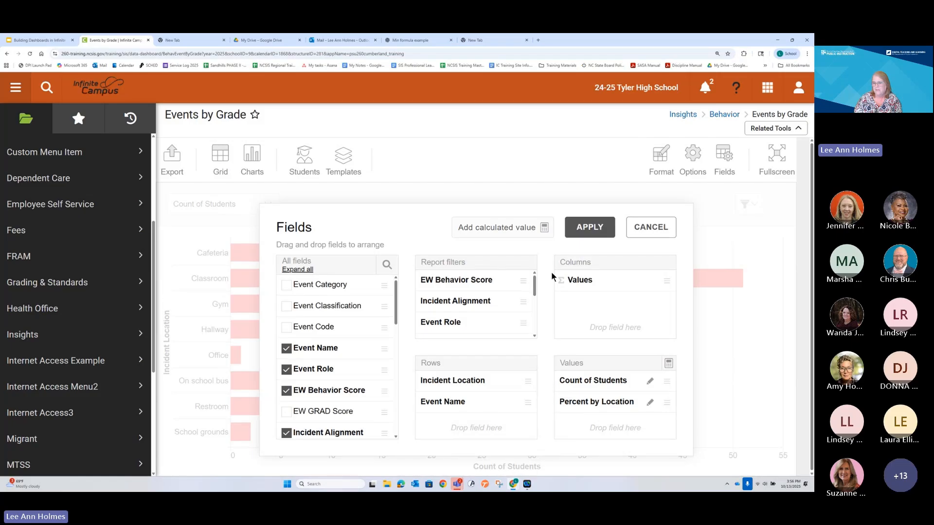
{"action": "left_click", "coordinate": [587, 227]}
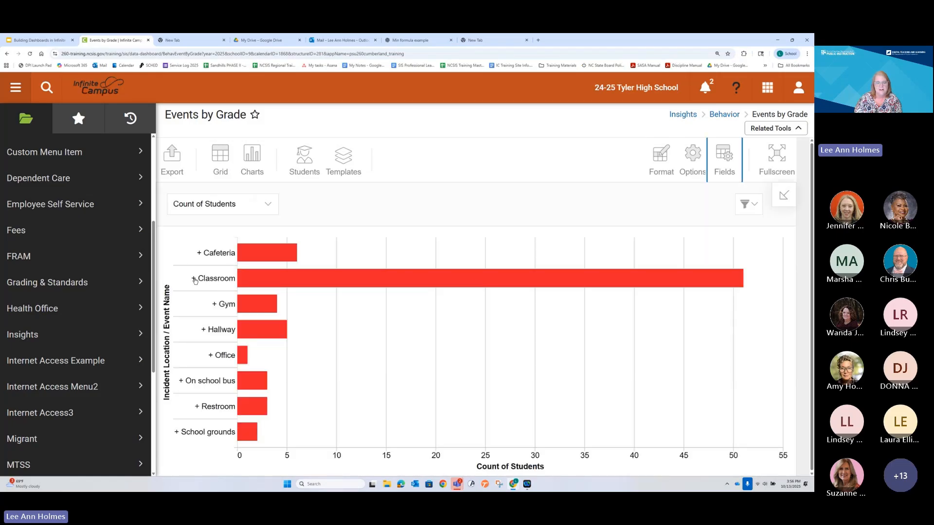
Step: Expand the Classroom location into its event names and chart the Percent by Location value
{"action": "left_click", "coordinate": [194, 279]}
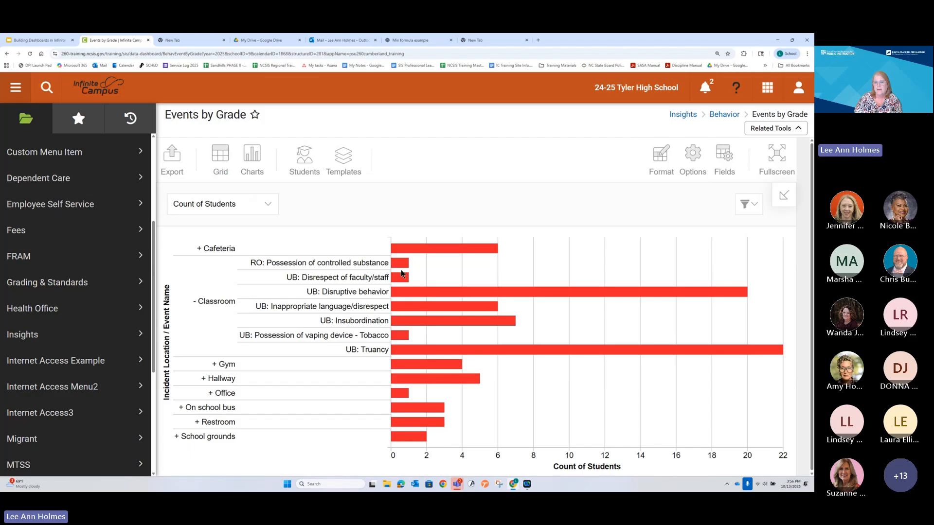
{"action": "mouse_move", "coordinate": [402, 268]}
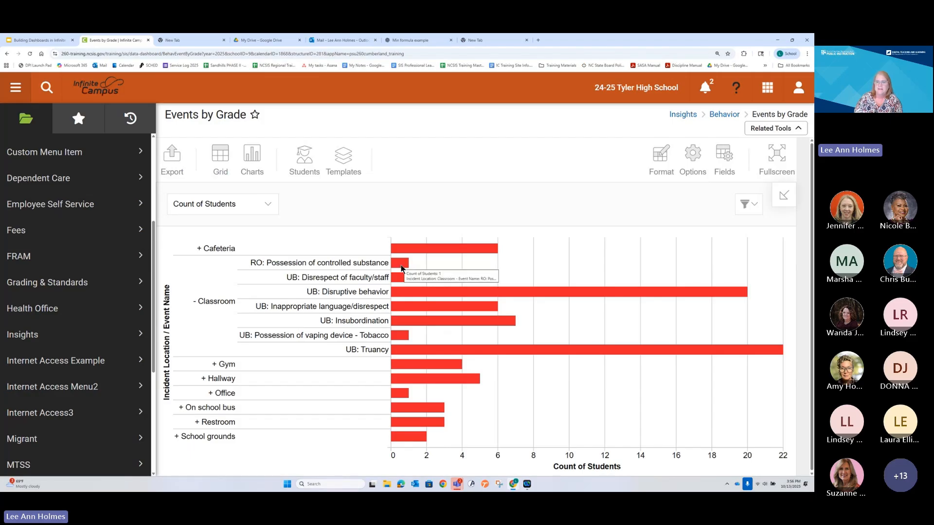
{"action": "left_click", "coordinate": [260, 207]}
{"action": "left_click", "coordinate": [248, 246]}
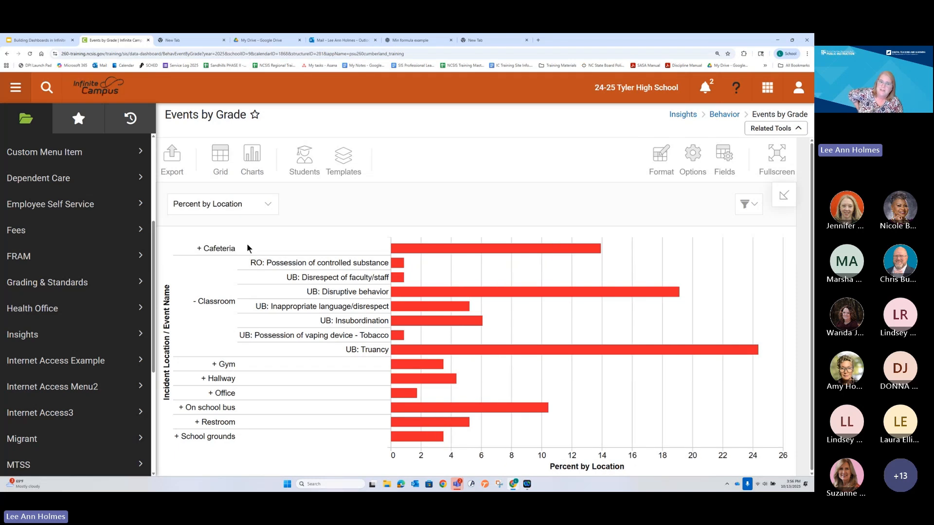
{"action": "left_click", "coordinate": [249, 153]}
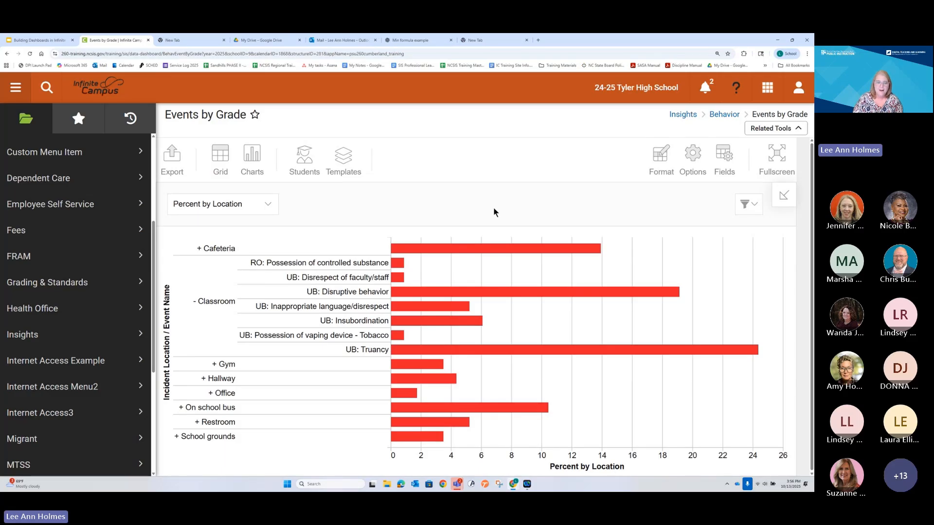
Step: Collapse the Classroom location in the Percent by Location chart
{"action": "left_click", "coordinate": [193, 301]}
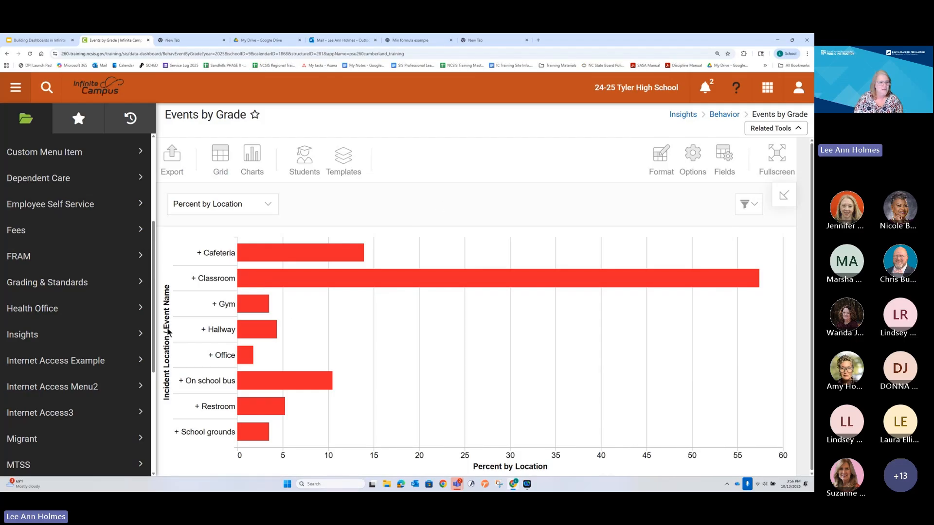
{"action": "scroll", "coordinate": [64, 411], "scroll_direction": "down", "scroll_amount": 4}
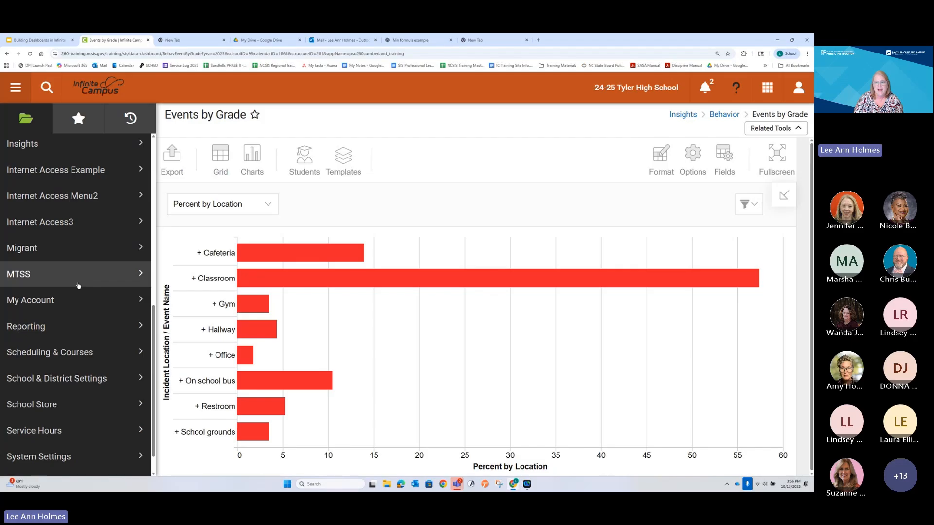
Step: Examine which aggregation options the Percent by Location calculated value offers for Incident Alignment and Resolution Duration, leaving the formula and field layout unchanged
{"action": "left_click", "coordinate": [724, 156]}
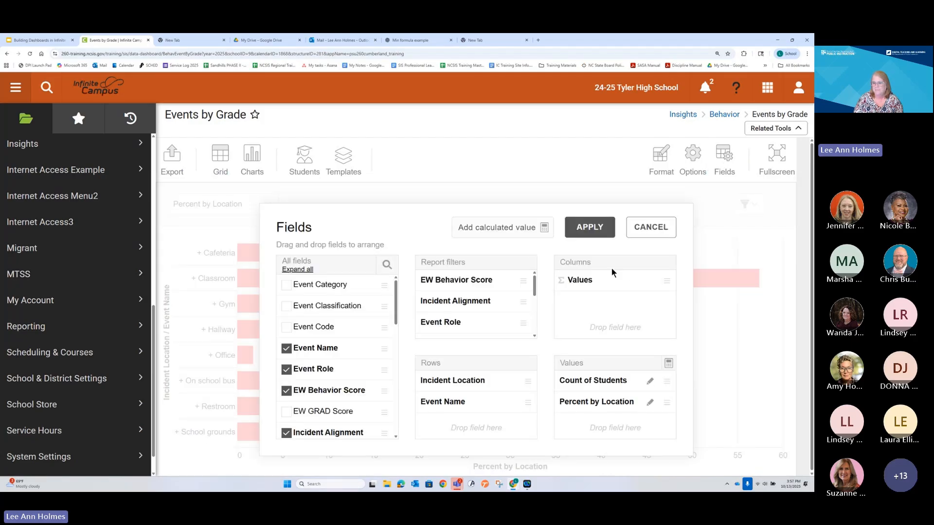
{"action": "left_click", "coordinate": [648, 403]}
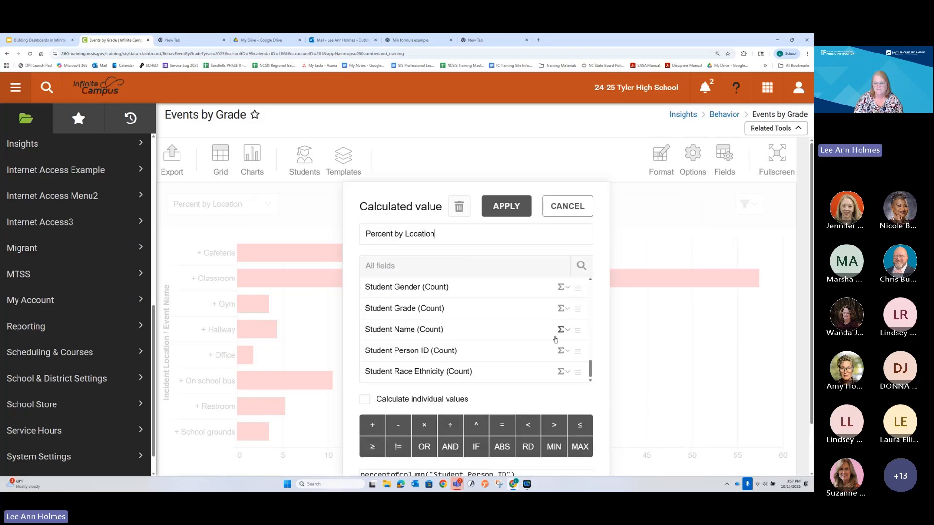
{"action": "scroll", "coordinate": [561, 338], "scroll_direction": "down", "scroll_amount": 2}
{"action": "scroll", "coordinate": [536, 291], "scroll_direction": "up", "scroll_amount": 4}
{"action": "scroll", "coordinate": [536, 291], "scroll_direction": "up", "scroll_amount": 3}
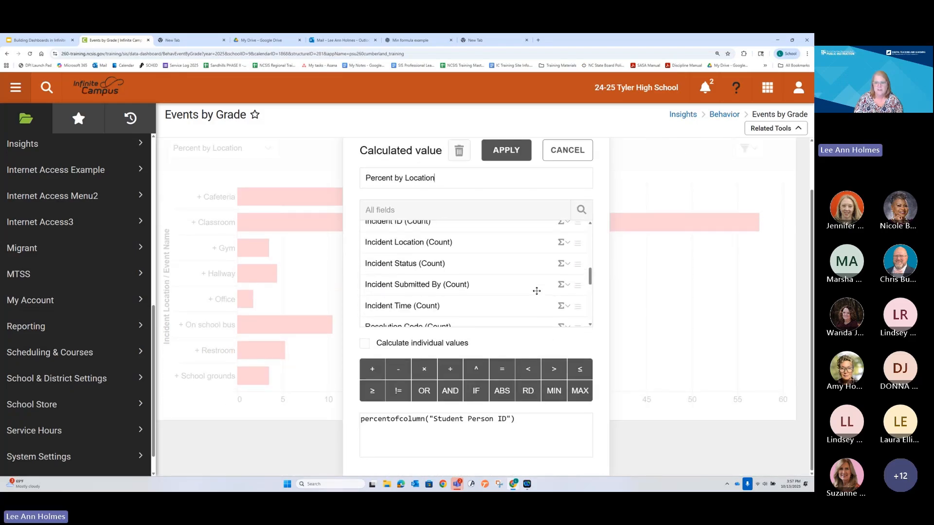
{"action": "left_click", "coordinate": [566, 257]}
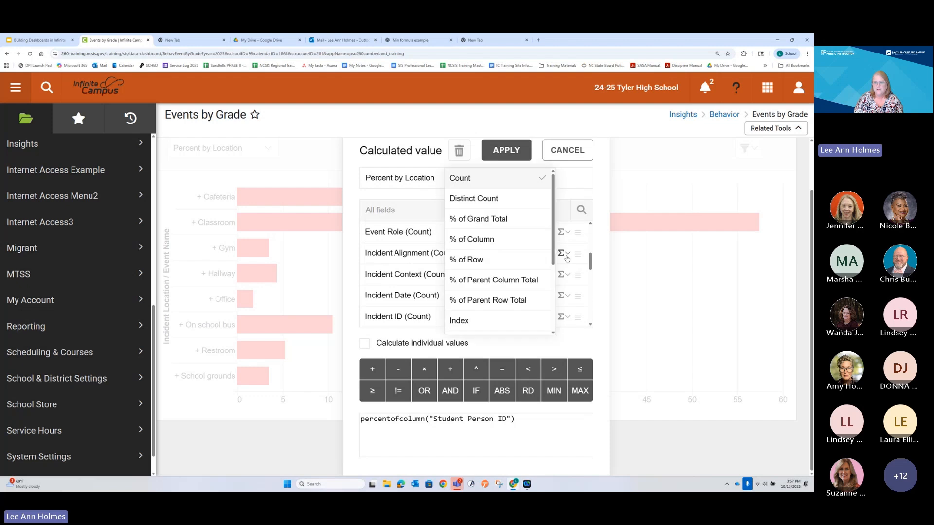
{"action": "left_click", "coordinate": [563, 254]}
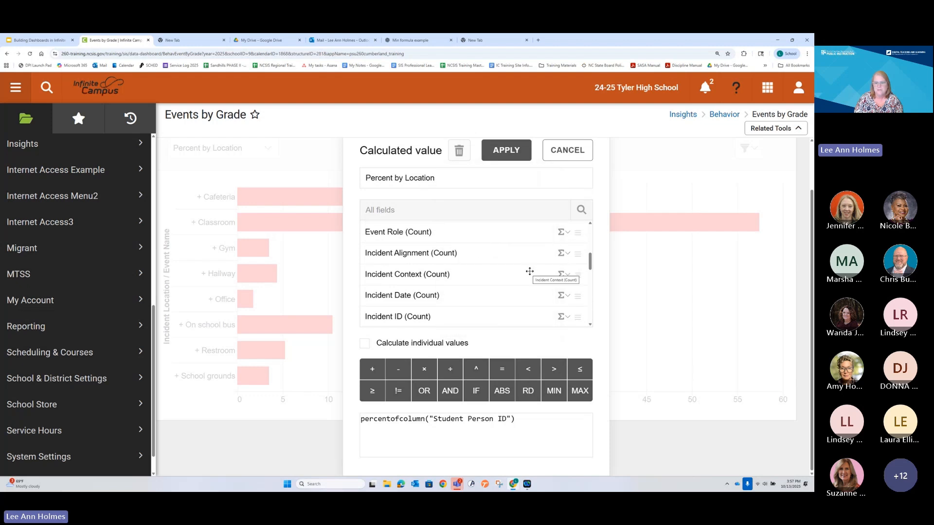
{"action": "scroll", "coordinate": [525, 282], "scroll_direction": "down", "scroll_amount": 3}
{"action": "scroll", "coordinate": [523, 288], "scroll_direction": "down", "scroll_amount": 5}
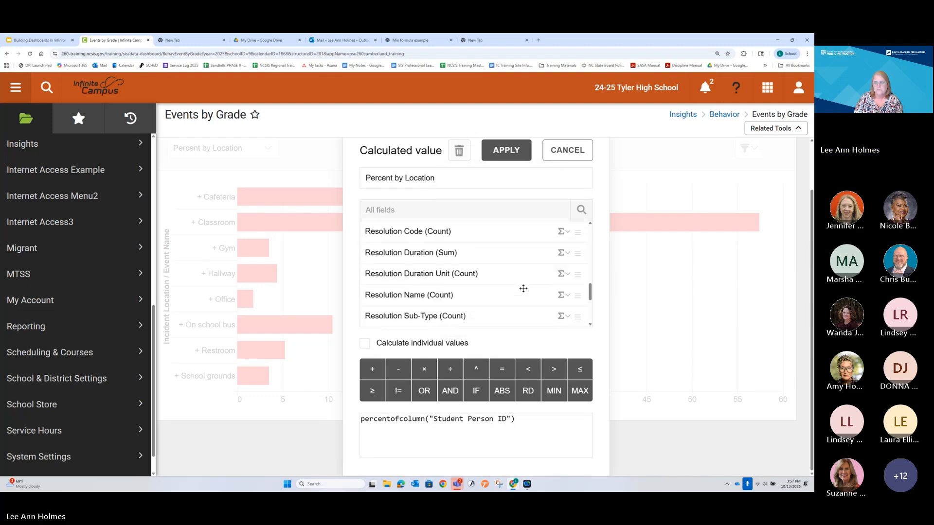
{"action": "scroll", "coordinate": [522, 289], "scroll_direction": "up", "scroll_amount": 4}
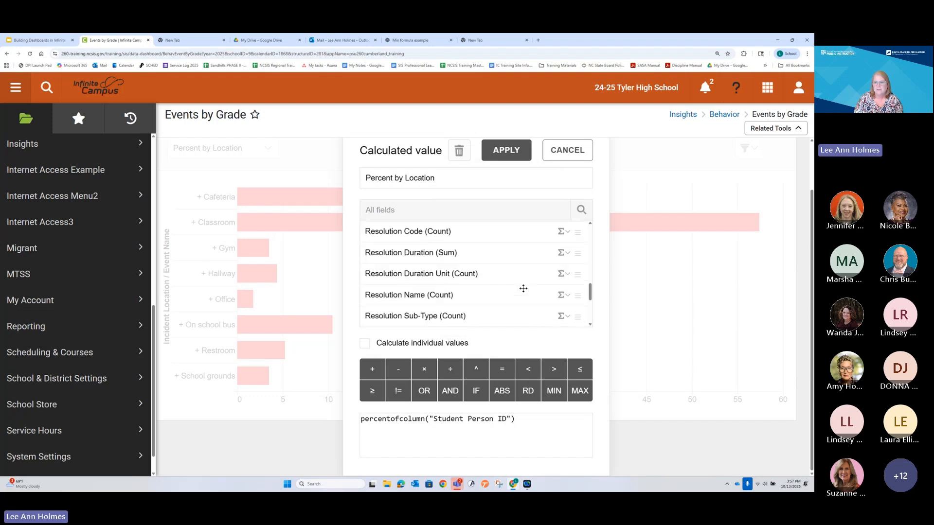
{"action": "left_click", "coordinate": [566, 253]}
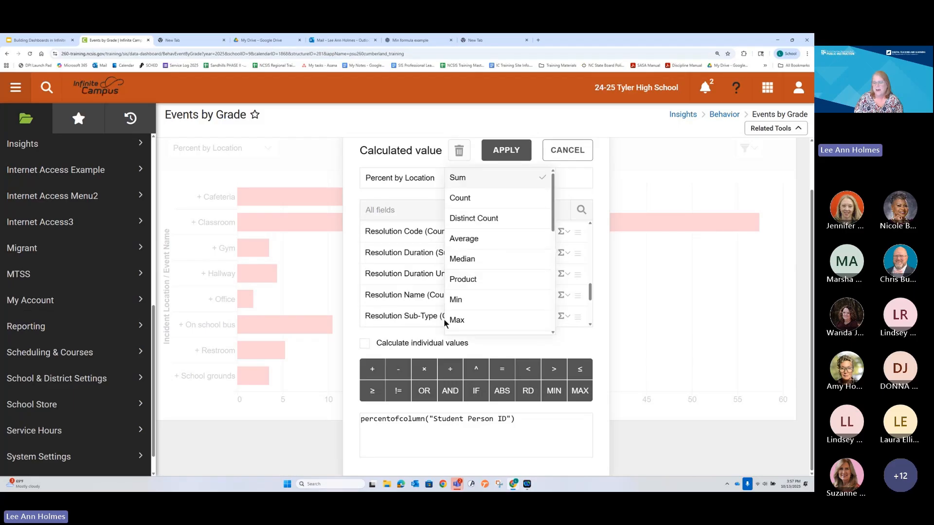
{"action": "left_click", "coordinate": [558, 155]}
{"action": "left_click", "coordinate": [559, 157]}
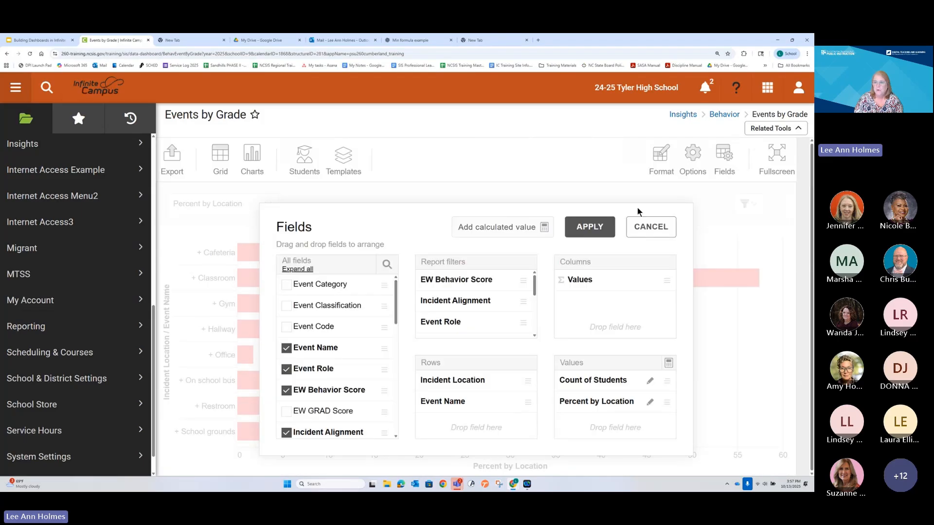
{"action": "left_click", "coordinate": [651, 229]}
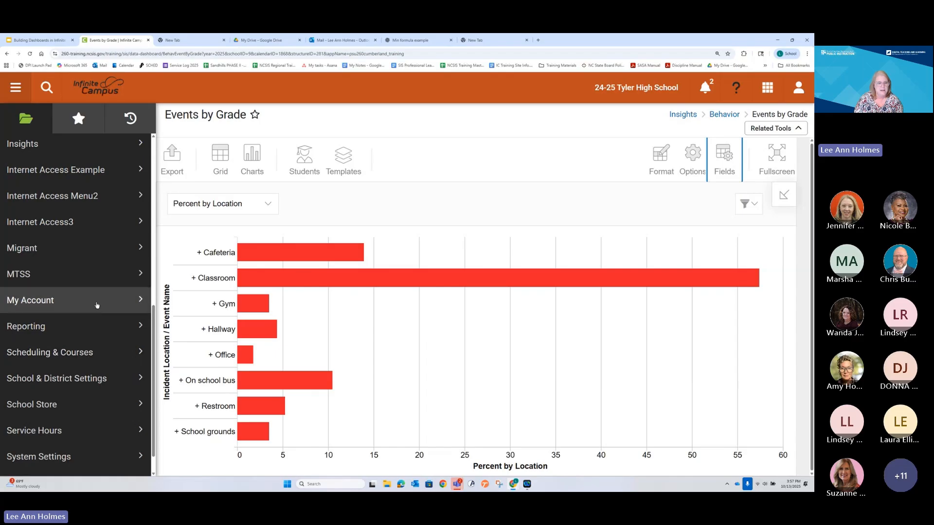
Step: Look over the MTSS tools and open the Pivot Designer under Ad Hoc Reporting
{"action": "left_click", "coordinate": [98, 280]}
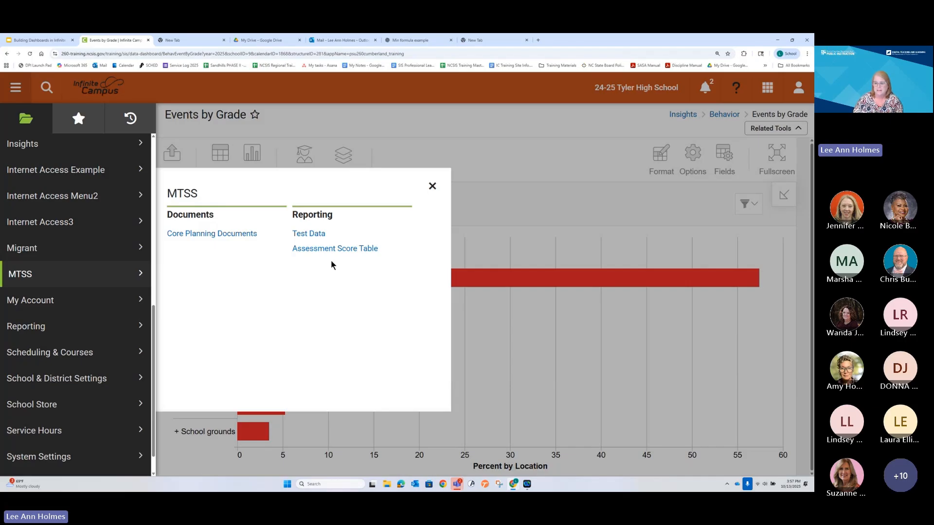
{"action": "left_click", "coordinate": [431, 186]}
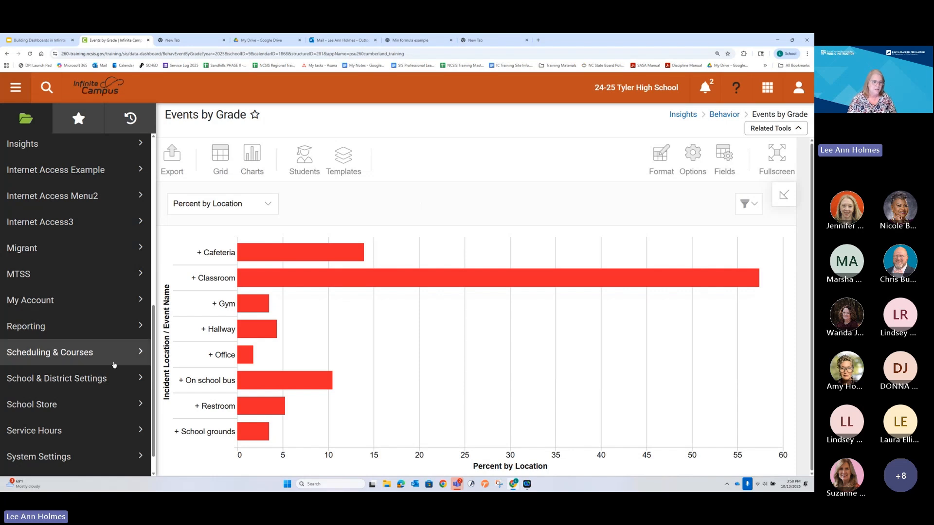
{"action": "left_click", "coordinate": [73, 326]}
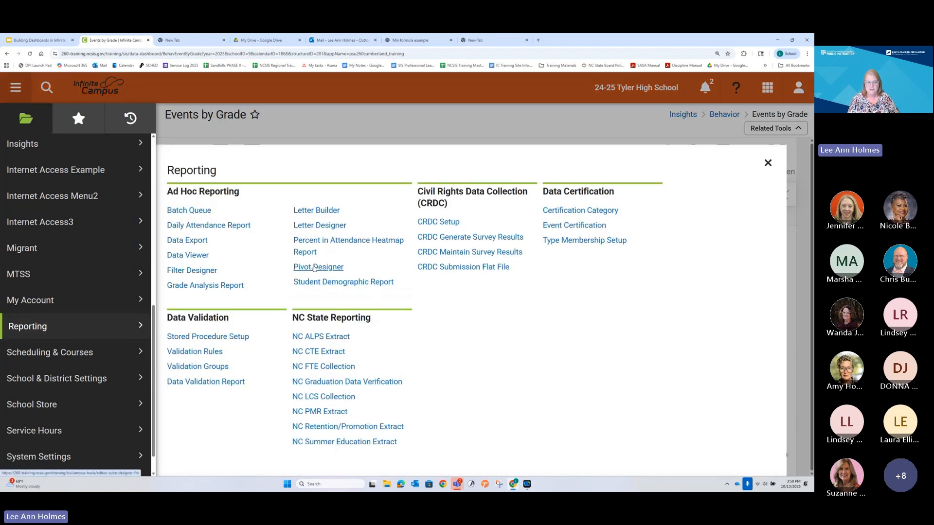
{"action": "scroll", "coordinate": [78, 256], "scroll_direction": "up", "scroll_amount": 4}
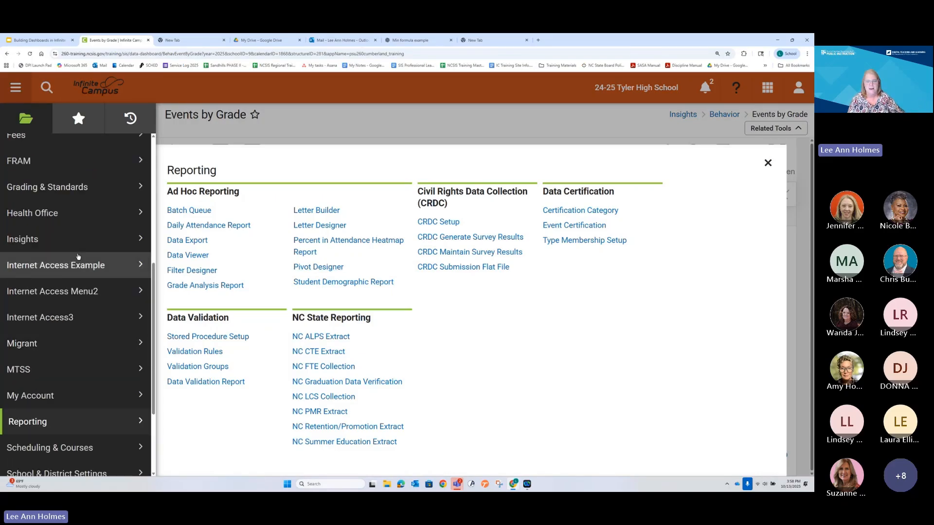
{"action": "left_click", "coordinate": [311, 267]}
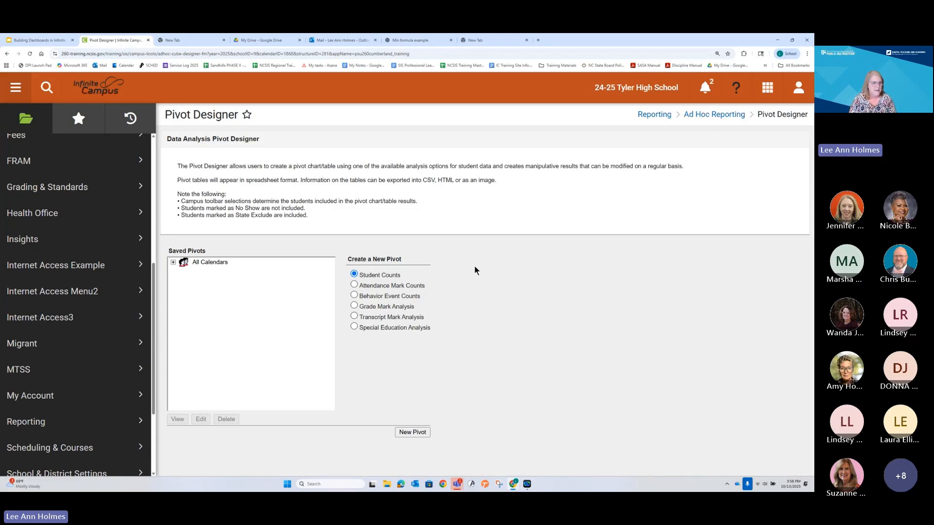
Step: Switch to the Building Dashboards presentation in Google Slides and present the final Feedback slide as a slideshow
{"action": "left_click", "coordinate": [41, 41]}
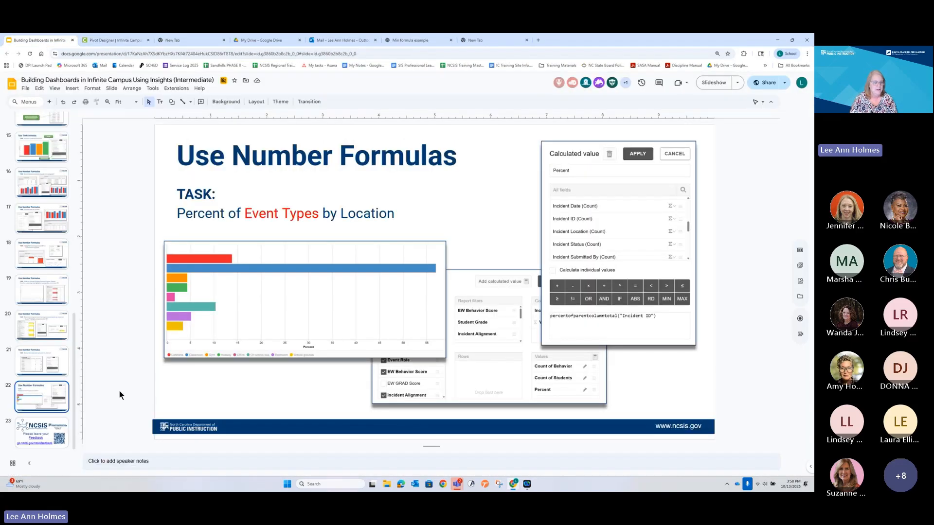
{"action": "key", "text": "Down"}
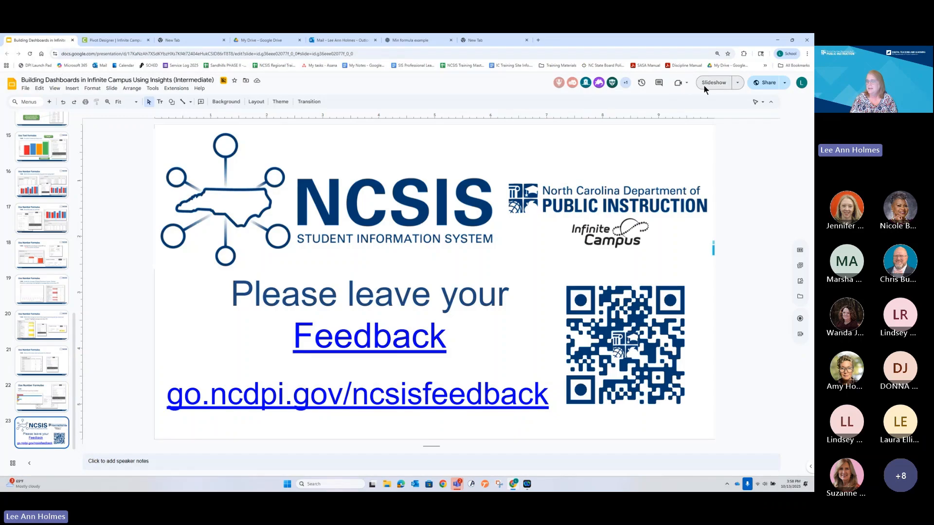
{"action": "left_click", "coordinate": [703, 84]}
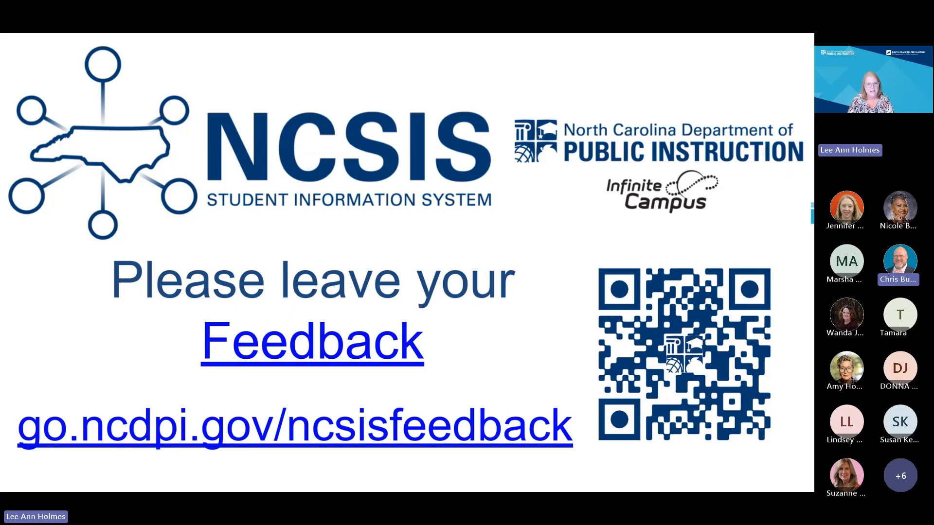
Step: Switch back to Infinite Campus and open the MTSS Test Data report
{"action": "left_click", "coordinate": [112, 40]}
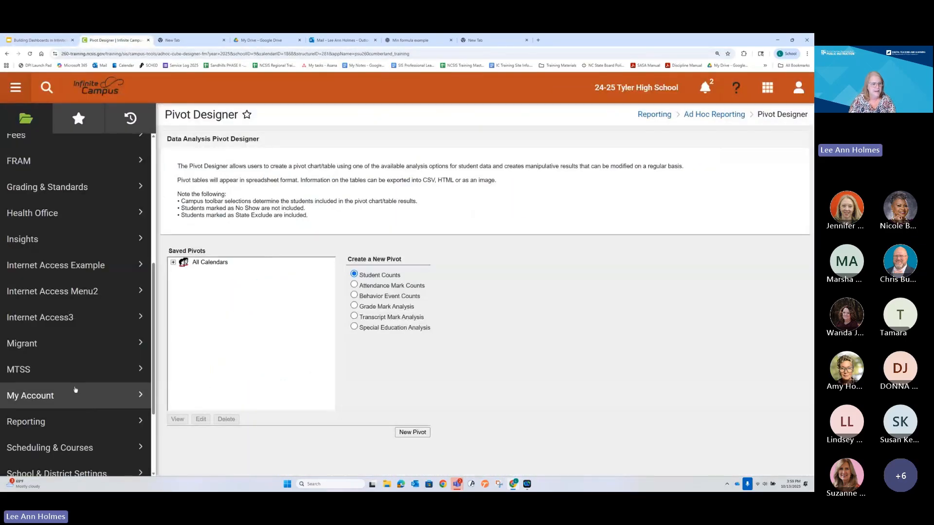
{"action": "scroll", "coordinate": [75, 389], "scroll_direction": "down", "scroll_amount": 2}
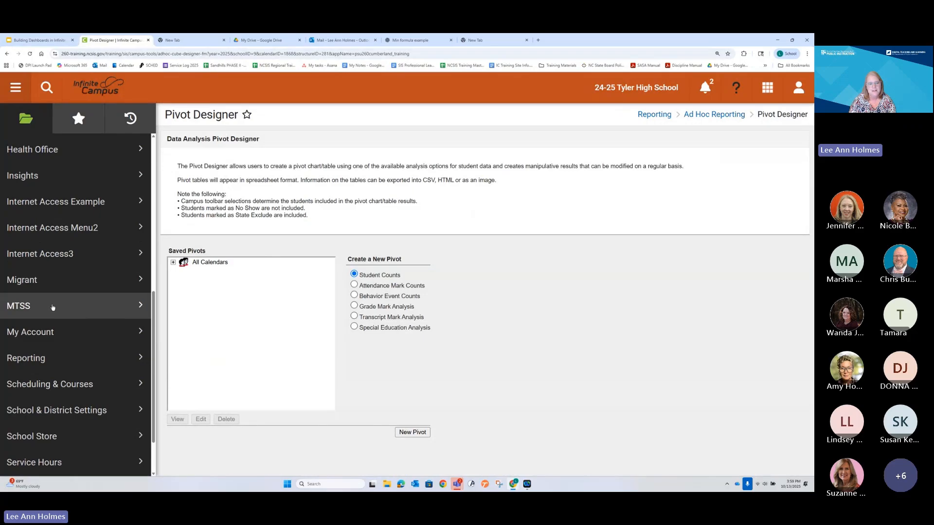
{"action": "left_click", "coordinate": [54, 315]}
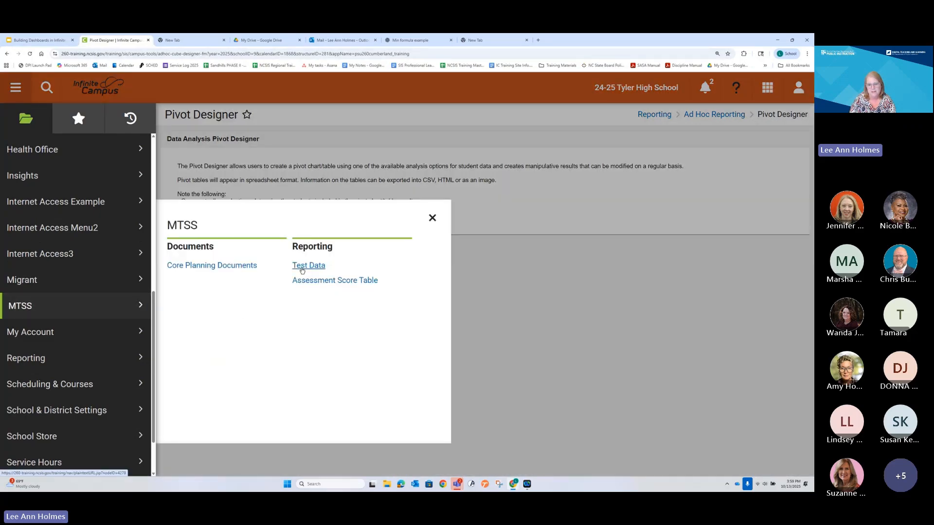
{"action": "left_click", "coordinate": [302, 267]}
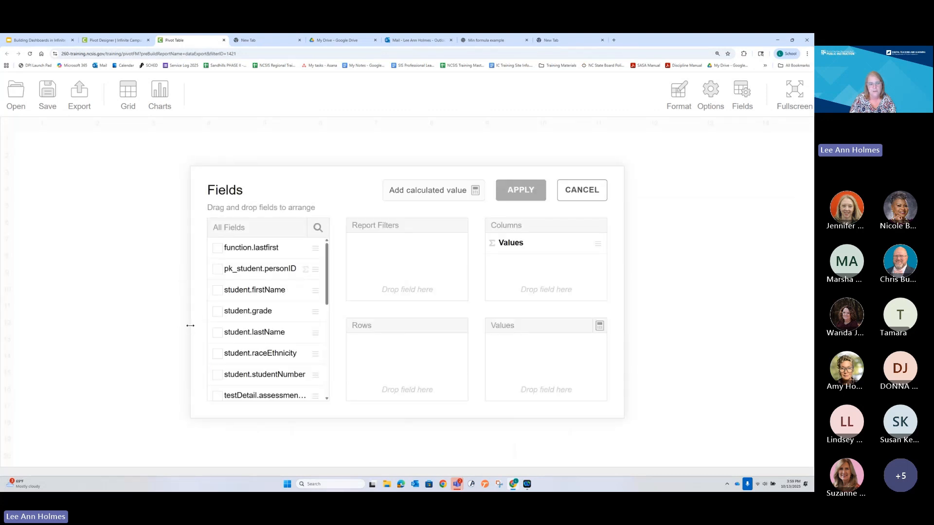
Step: Widen the pivot table's Fields dialog, examine the available student and test detail fields, and dismiss the dialog without applying a layout
{"action": "left_click_drag", "start_coordinate": [190, 325], "coordinate": [114, 323]}
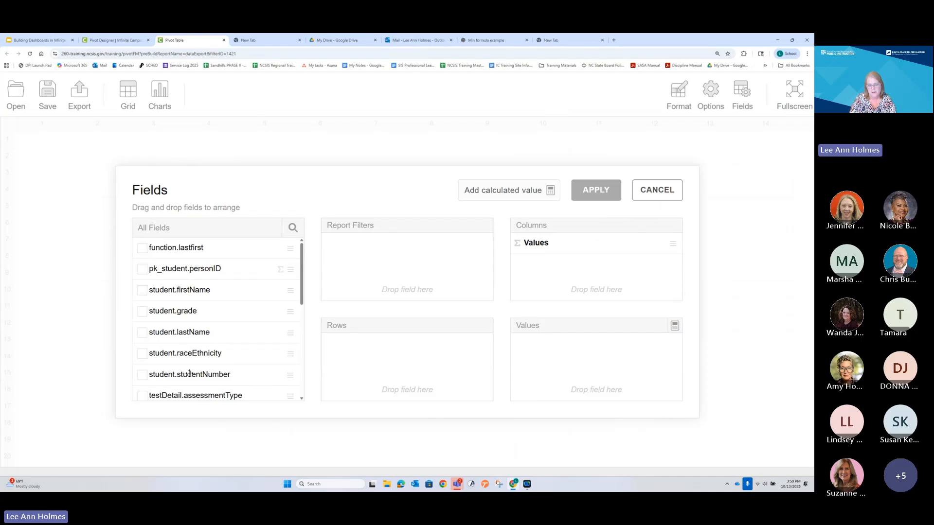
{"action": "scroll", "coordinate": [189, 373], "scroll_direction": "down", "scroll_amount": 10}
{"action": "scroll", "coordinate": [189, 369], "scroll_direction": "up", "scroll_amount": 10}
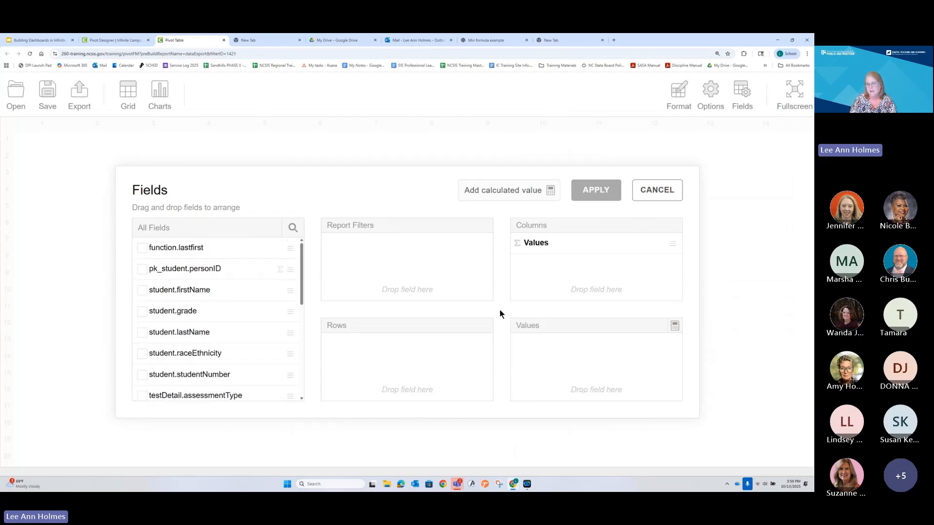
{"action": "scroll", "coordinate": [217, 302], "scroll_direction": "down", "scroll_amount": 5}
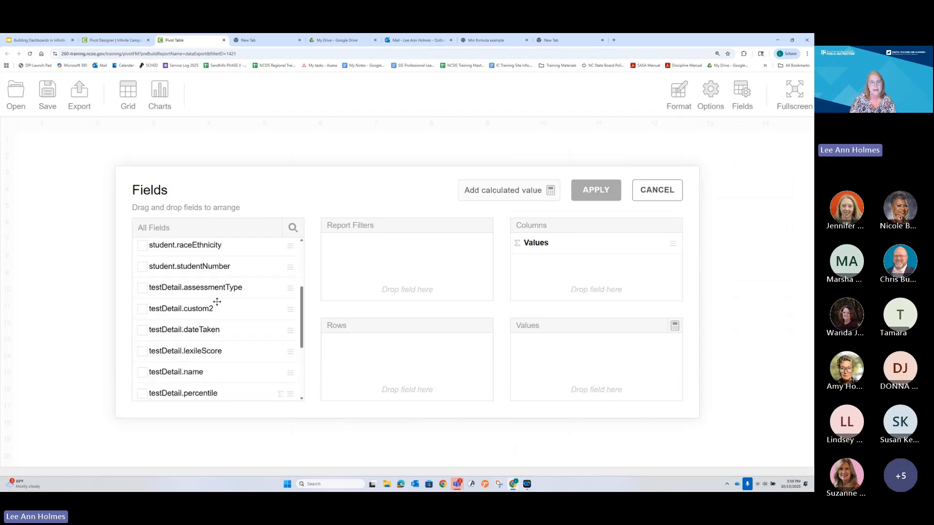
{"action": "scroll", "coordinate": [215, 302], "scroll_direction": "up", "scroll_amount": 5}
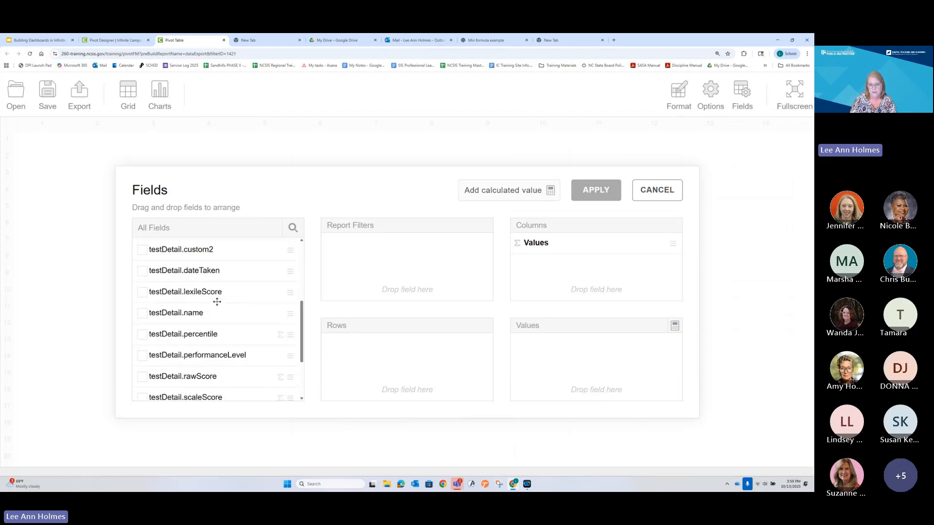
{"action": "left_click", "coordinate": [648, 200]}
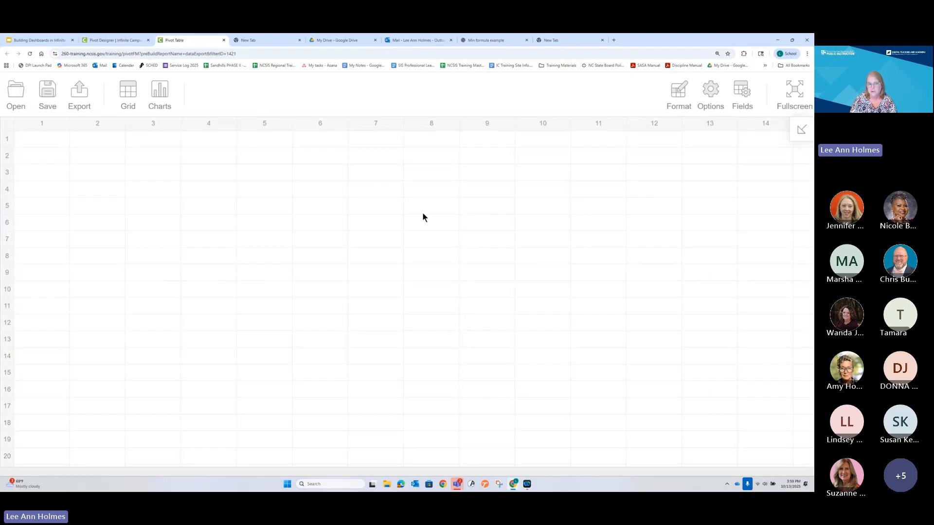
Step: Return to the Infinite Campus browser tab, view the Data Export wizard, and reopen the Pivot Designer
{"action": "left_click", "coordinate": [117, 39]}
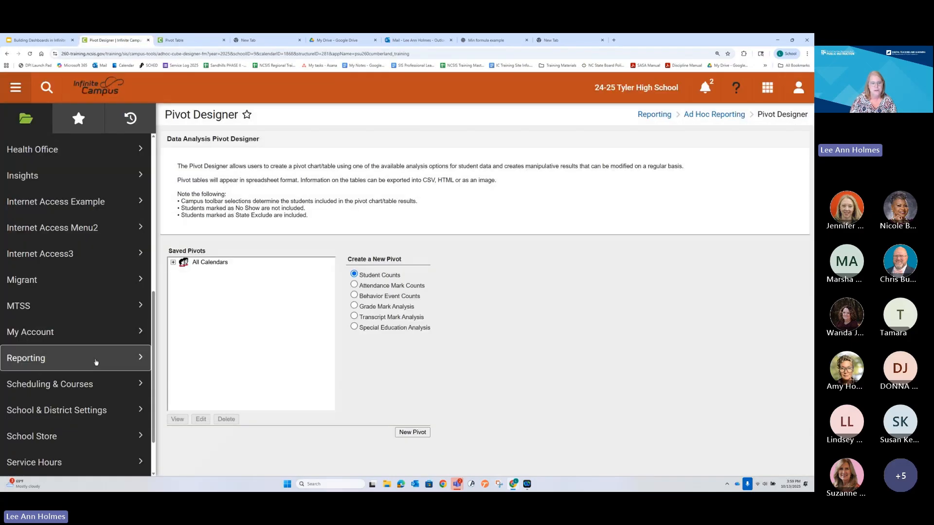
{"action": "left_click", "coordinate": [96, 362]}
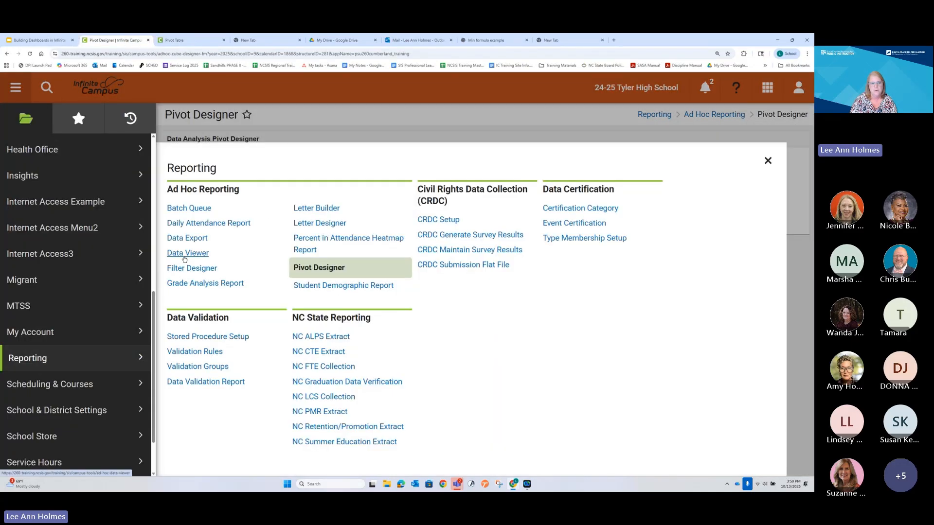
{"action": "left_click", "coordinate": [185, 239]}
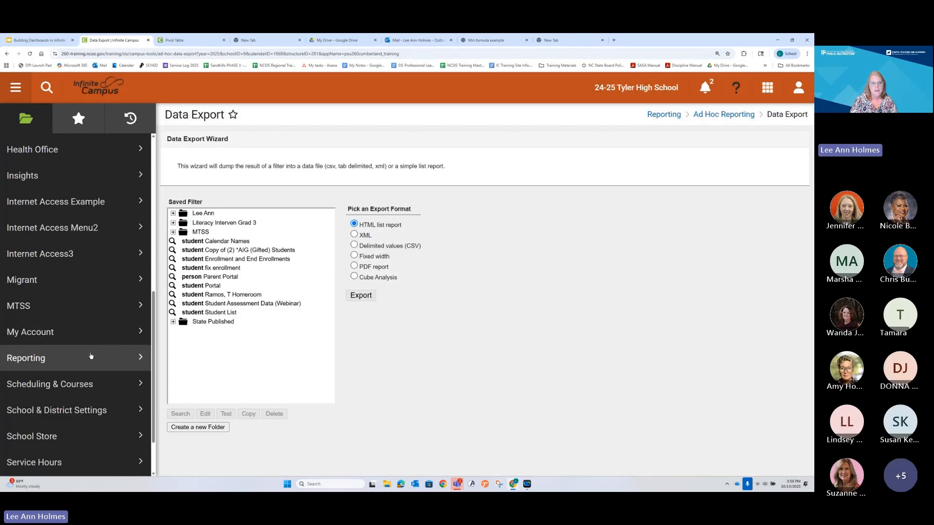
{"action": "left_click", "coordinate": [90, 356]}
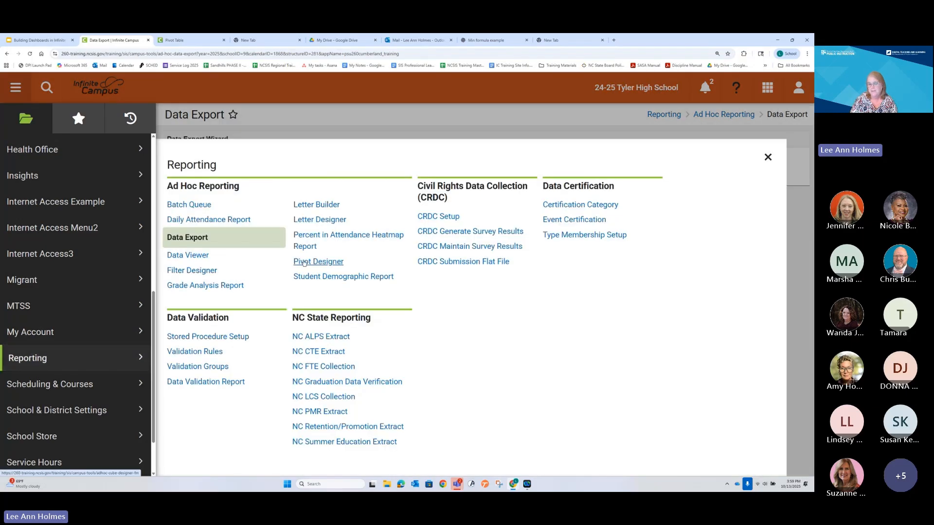
{"action": "left_click", "coordinate": [304, 262]}
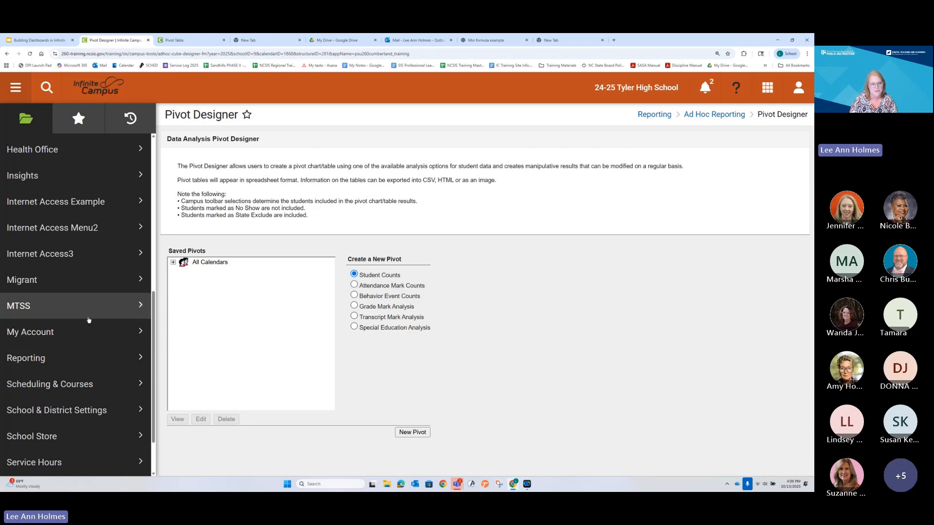
Step: Open the Ad Hoc Reporting Data Export wizard and choose Cube Analysis as the export format
{"action": "left_click", "coordinate": [88, 357]}
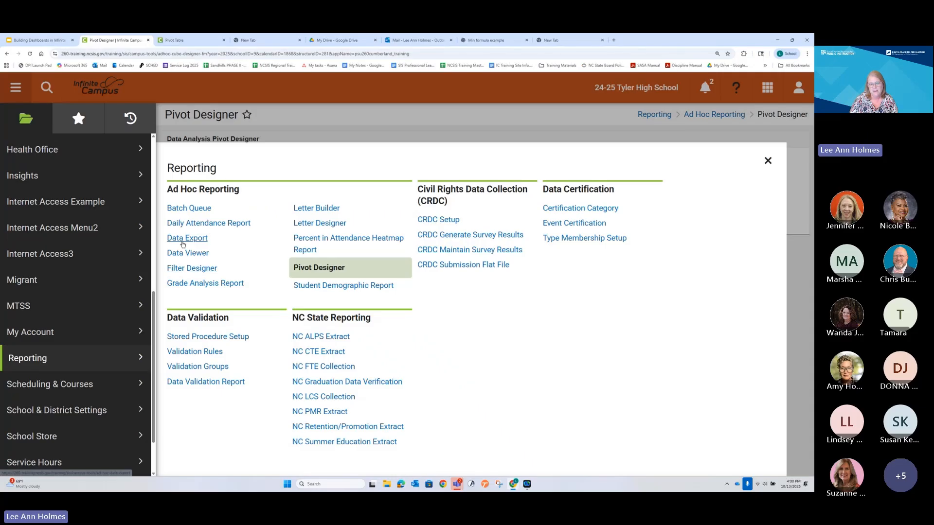
{"action": "left_click", "coordinate": [184, 240]}
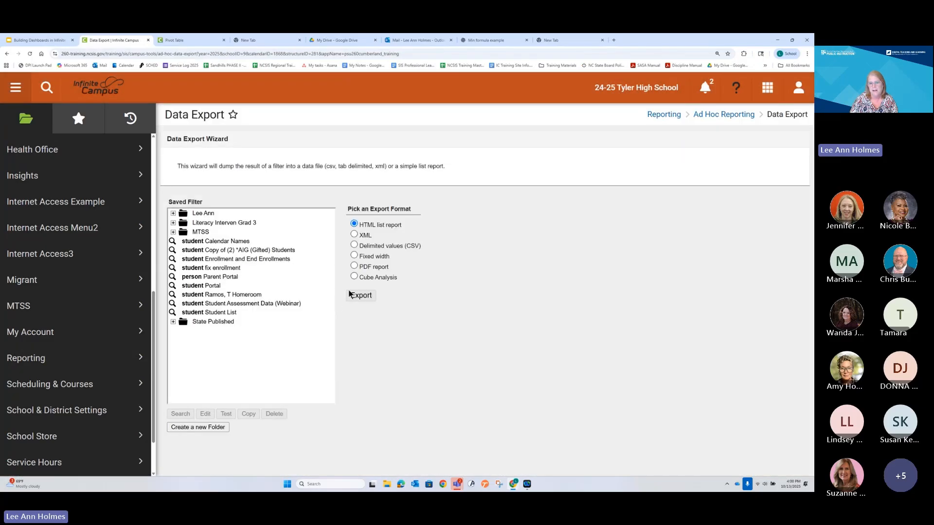
{"action": "left_click", "coordinate": [354, 276]}
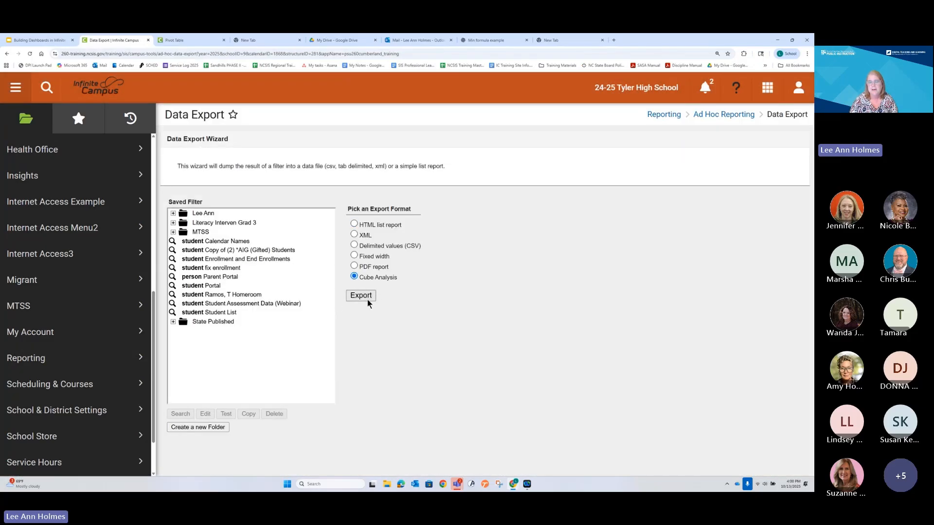